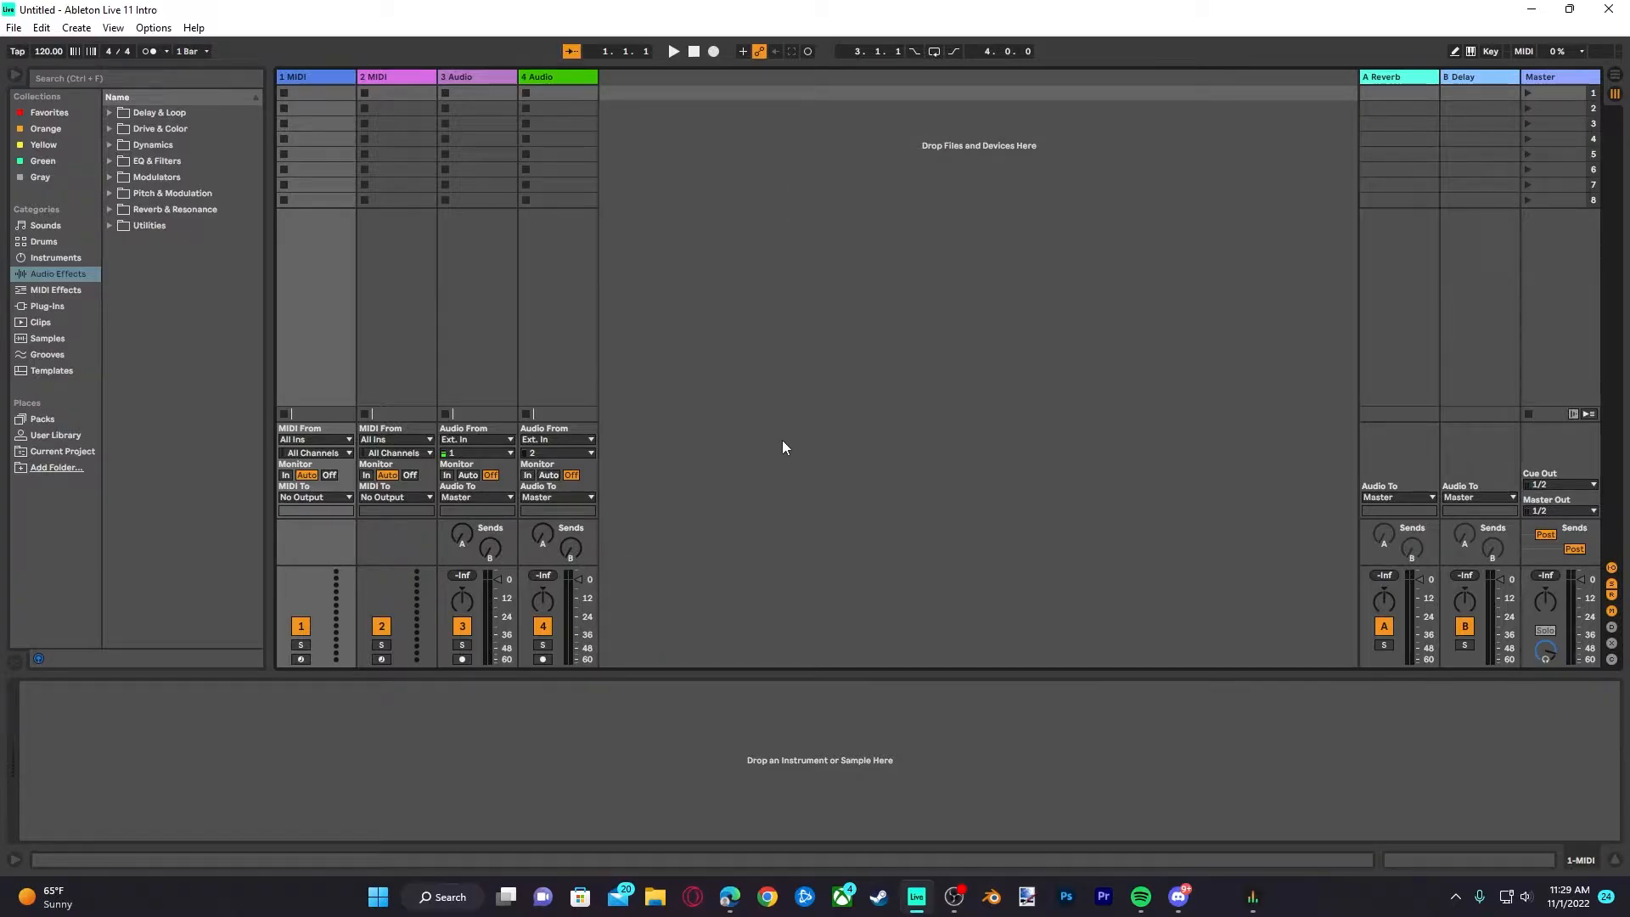
Switch the set to Arrangement View
{"action": "key", "text": "Tab"}
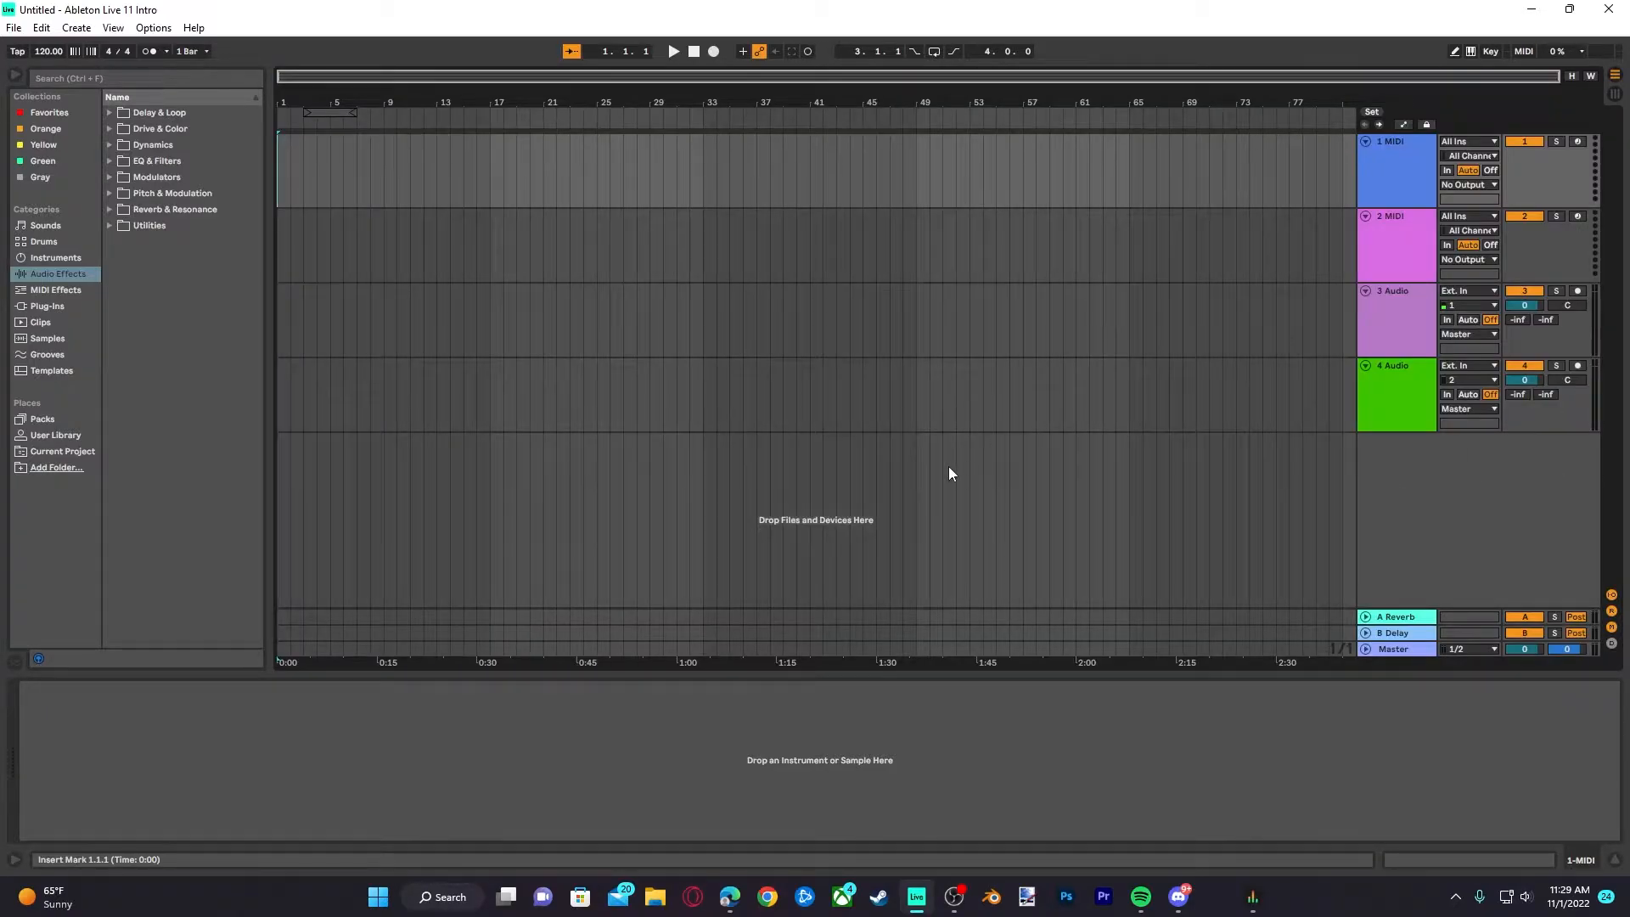
{"action": "key", "text": "Tab"}
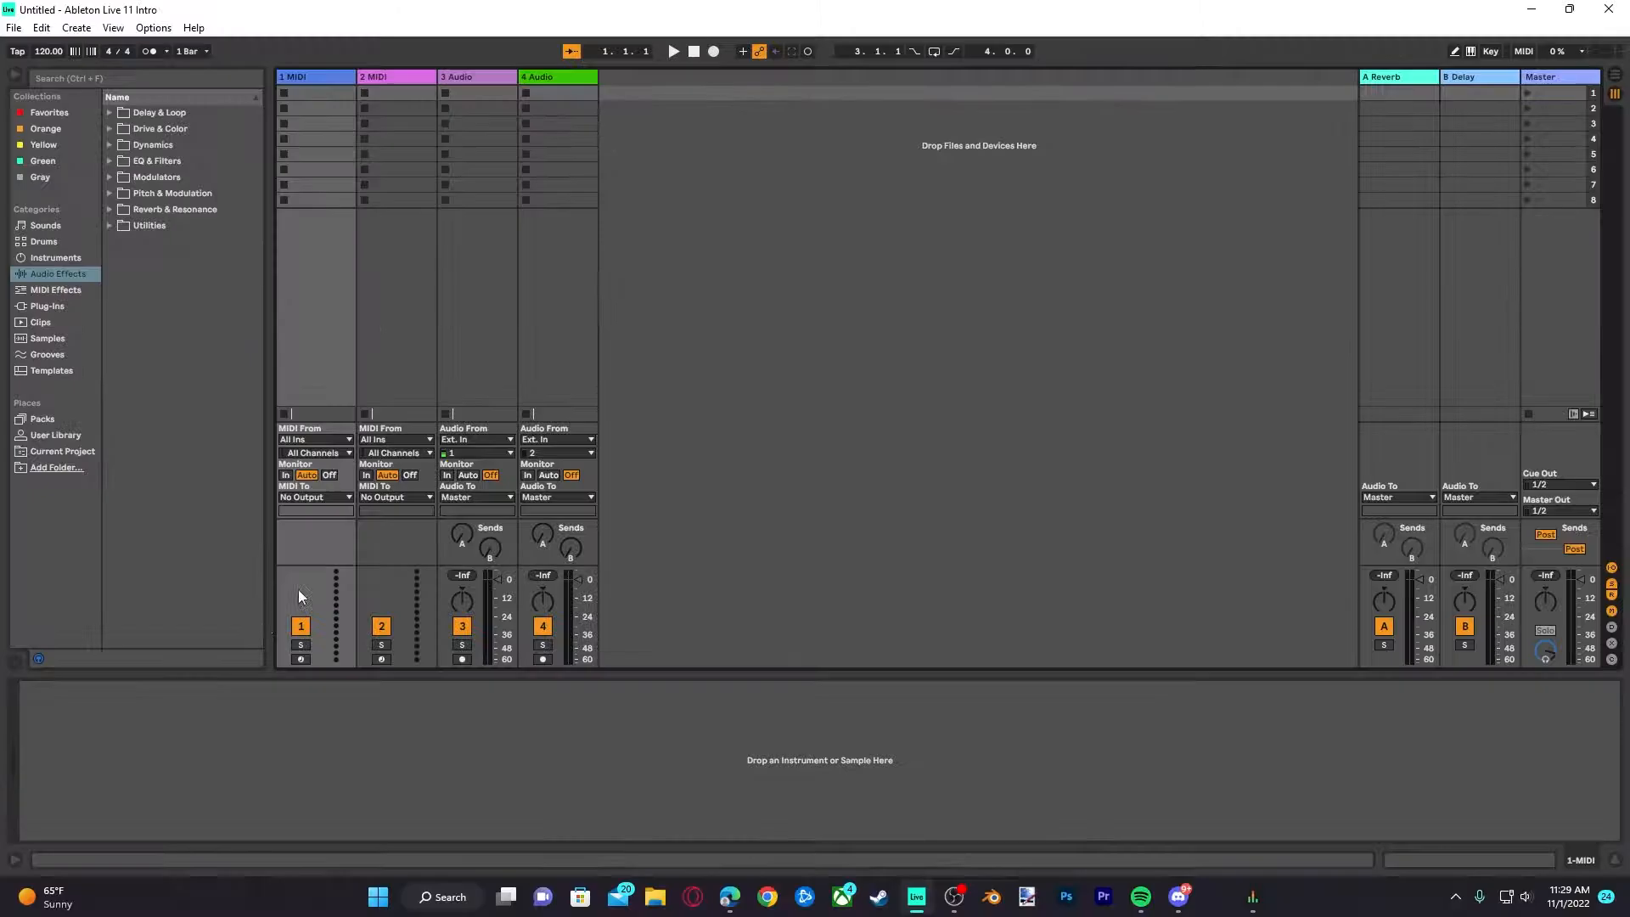
{"action": "key", "text": "Tab"}
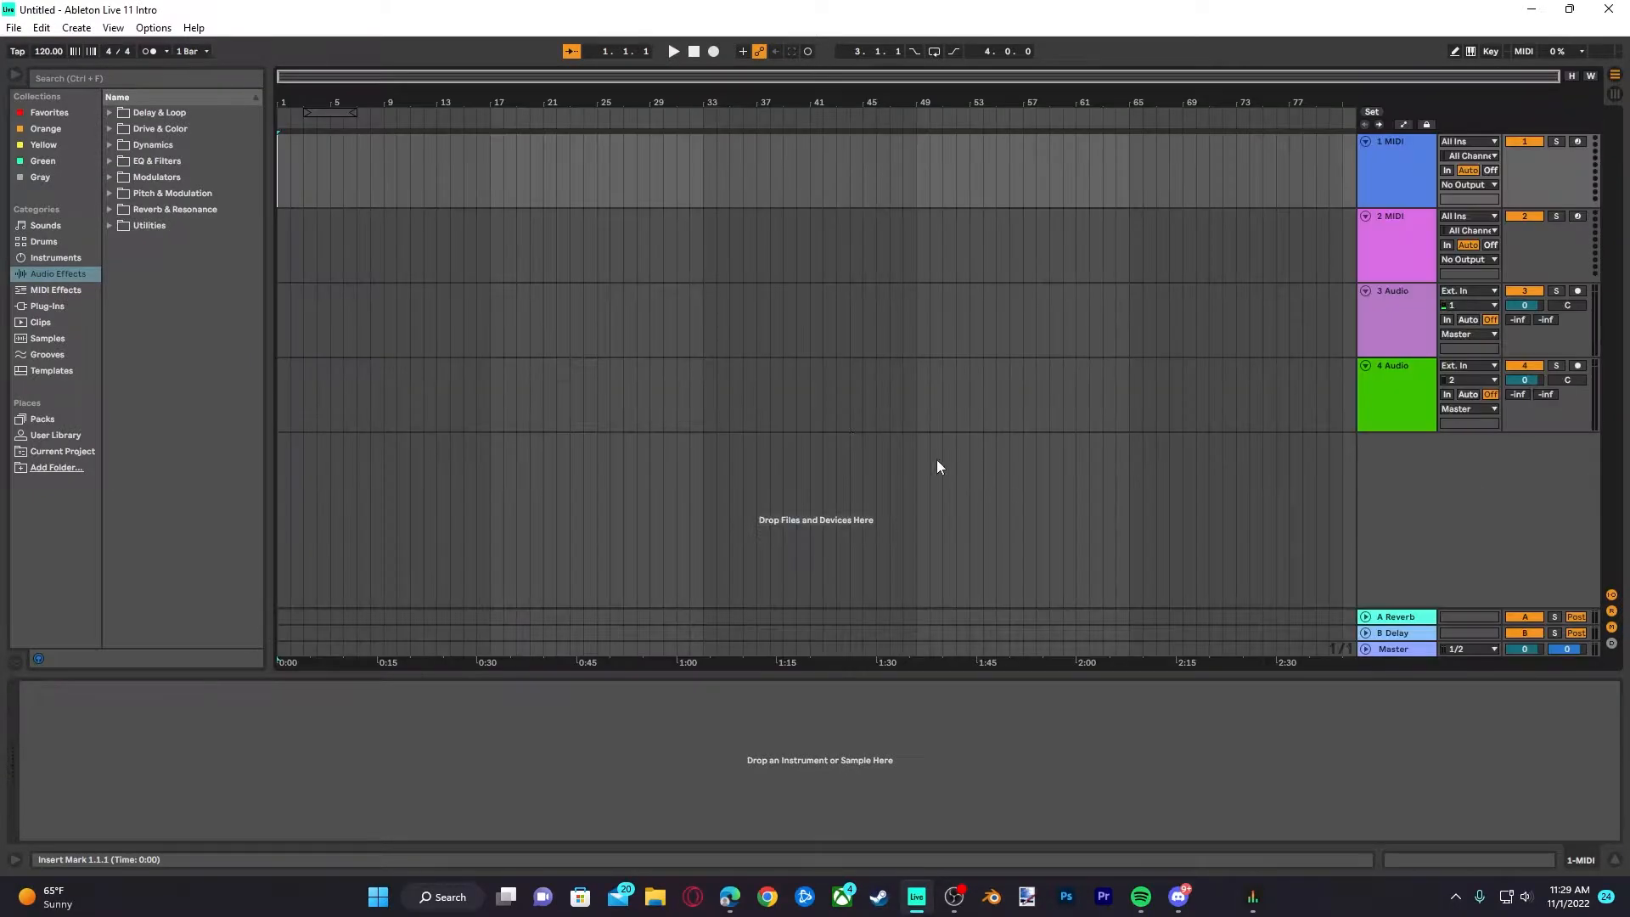
Delete both audio tracks and the second MIDI track, keeping only the first MIDI track
{"action": "left_click", "coordinate": [1389, 311]}
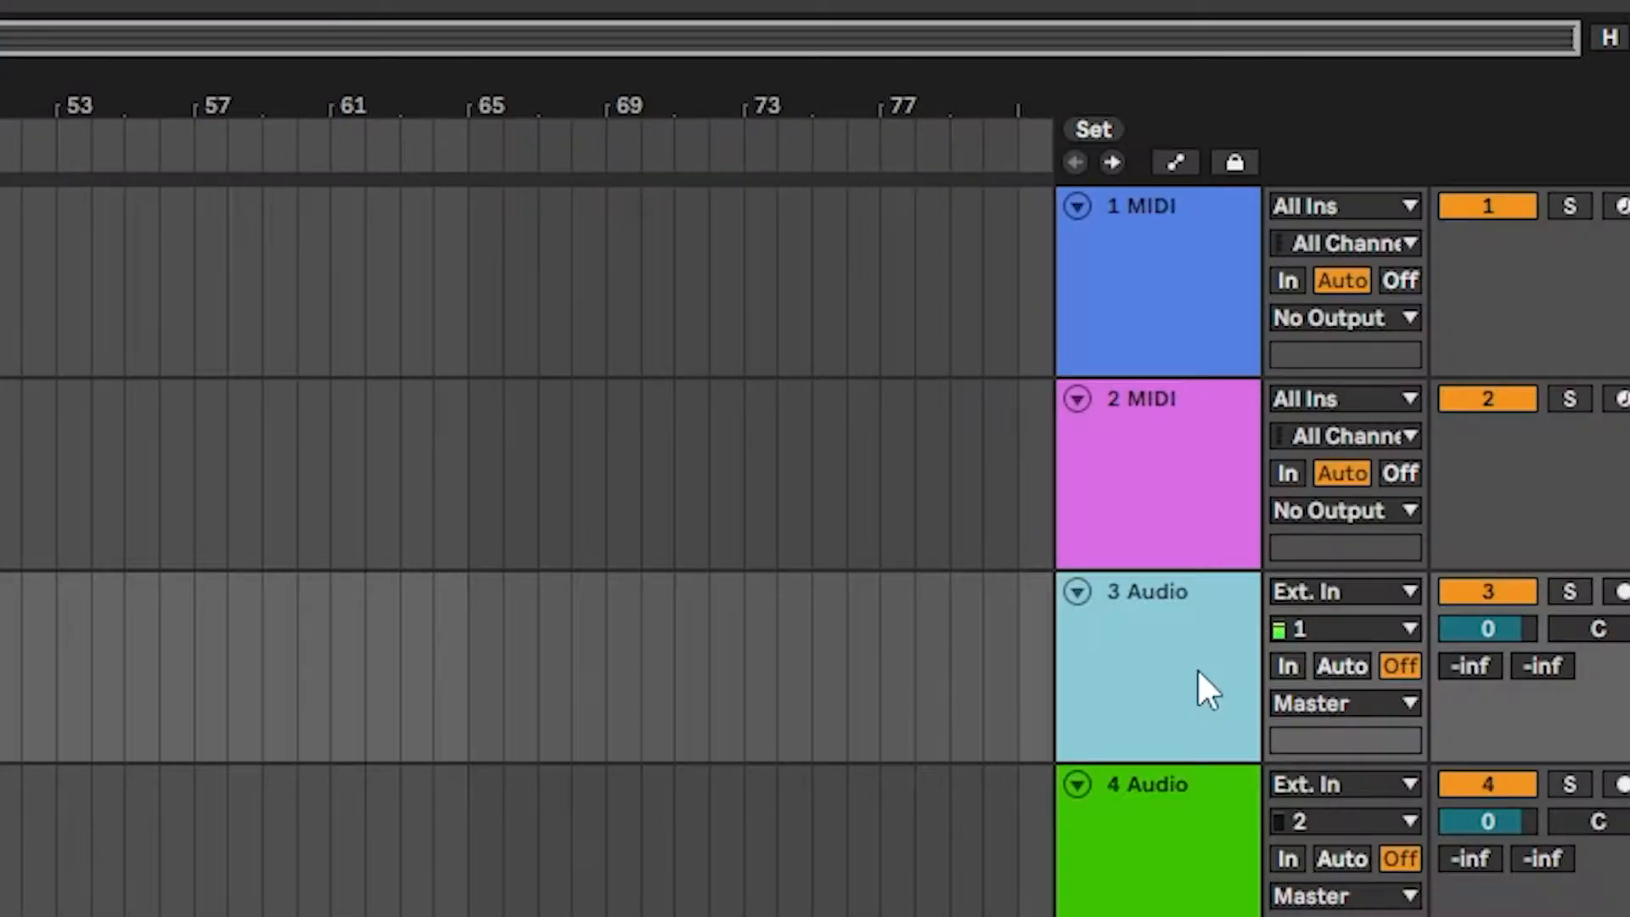
{"action": "key", "text": "Delete"}
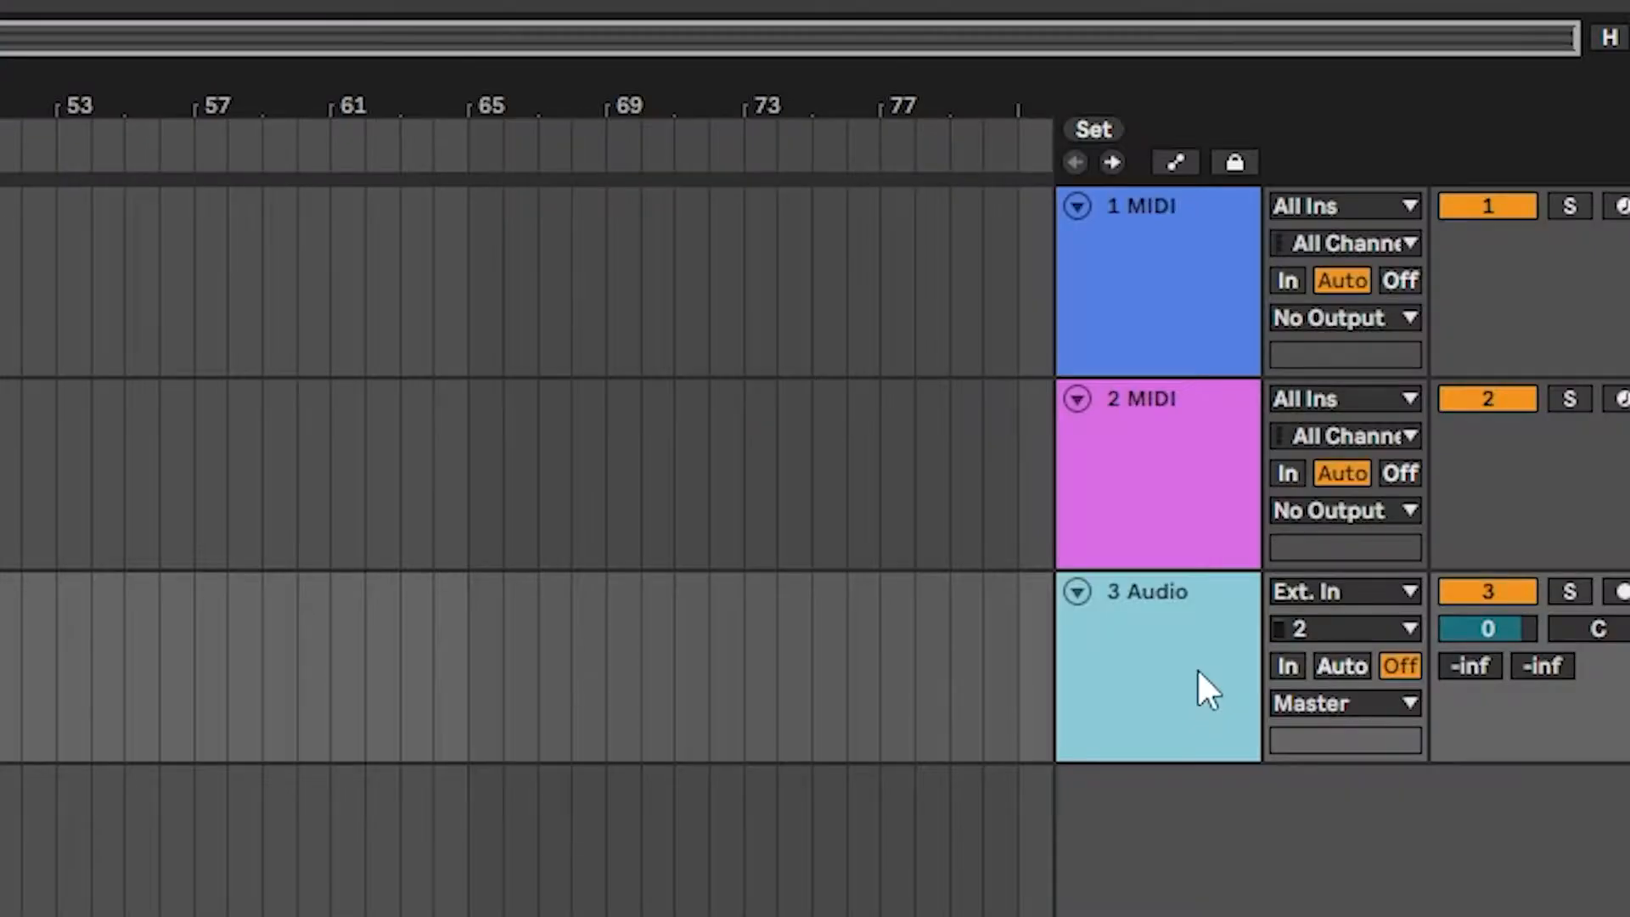
{"action": "key", "text": "Delete"}
{"action": "key", "text": "Delete"}
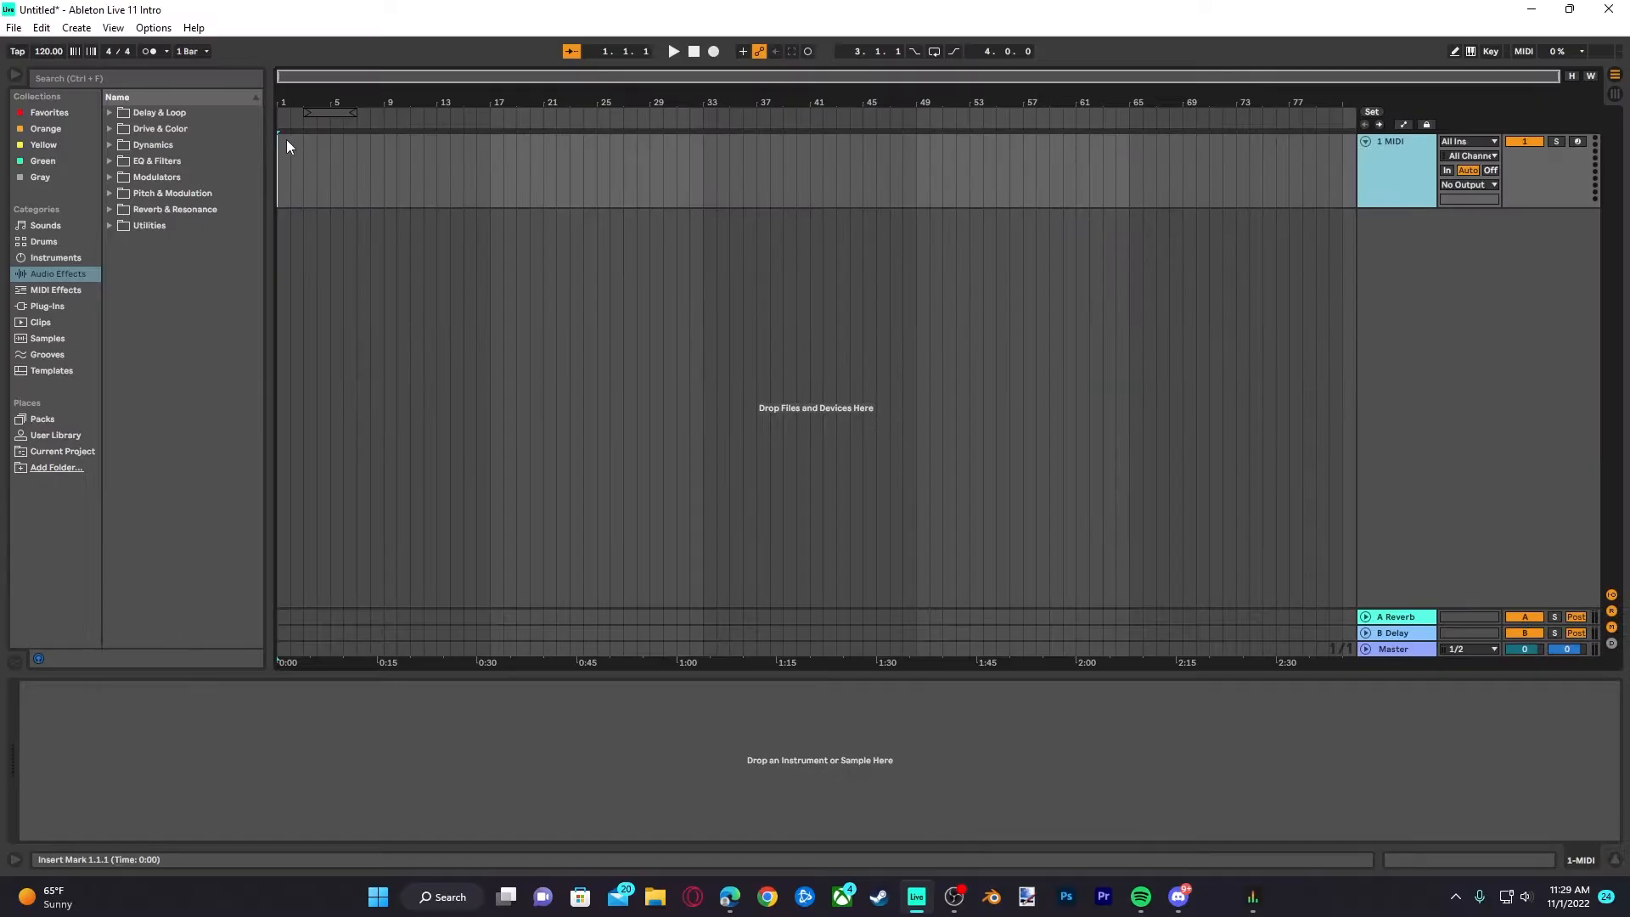
Create an empty four-bar MIDI clip at bar 1 of the MIDI track
{"action": "double_click", "coordinate": [286, 139]}
{"action": "left_click", "coordinate": [80, 738]}
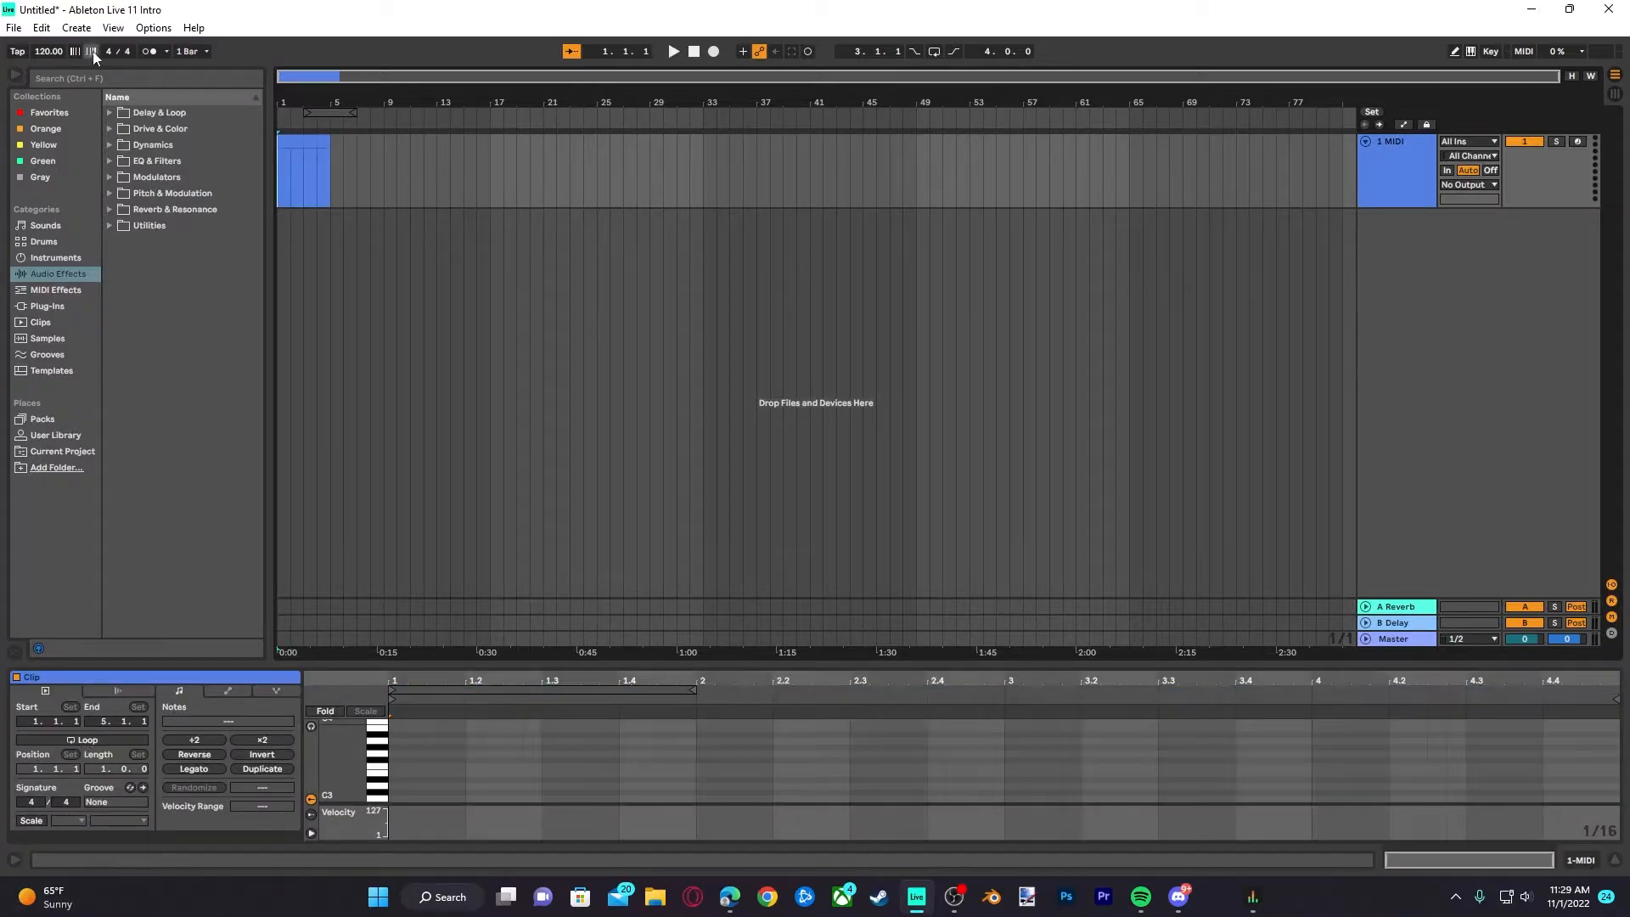
Set the project tempo to 140 BPM
{"action": "left_click", "coordinate": [51, 51]}
{"action": "key", "text": "BackSpace"}
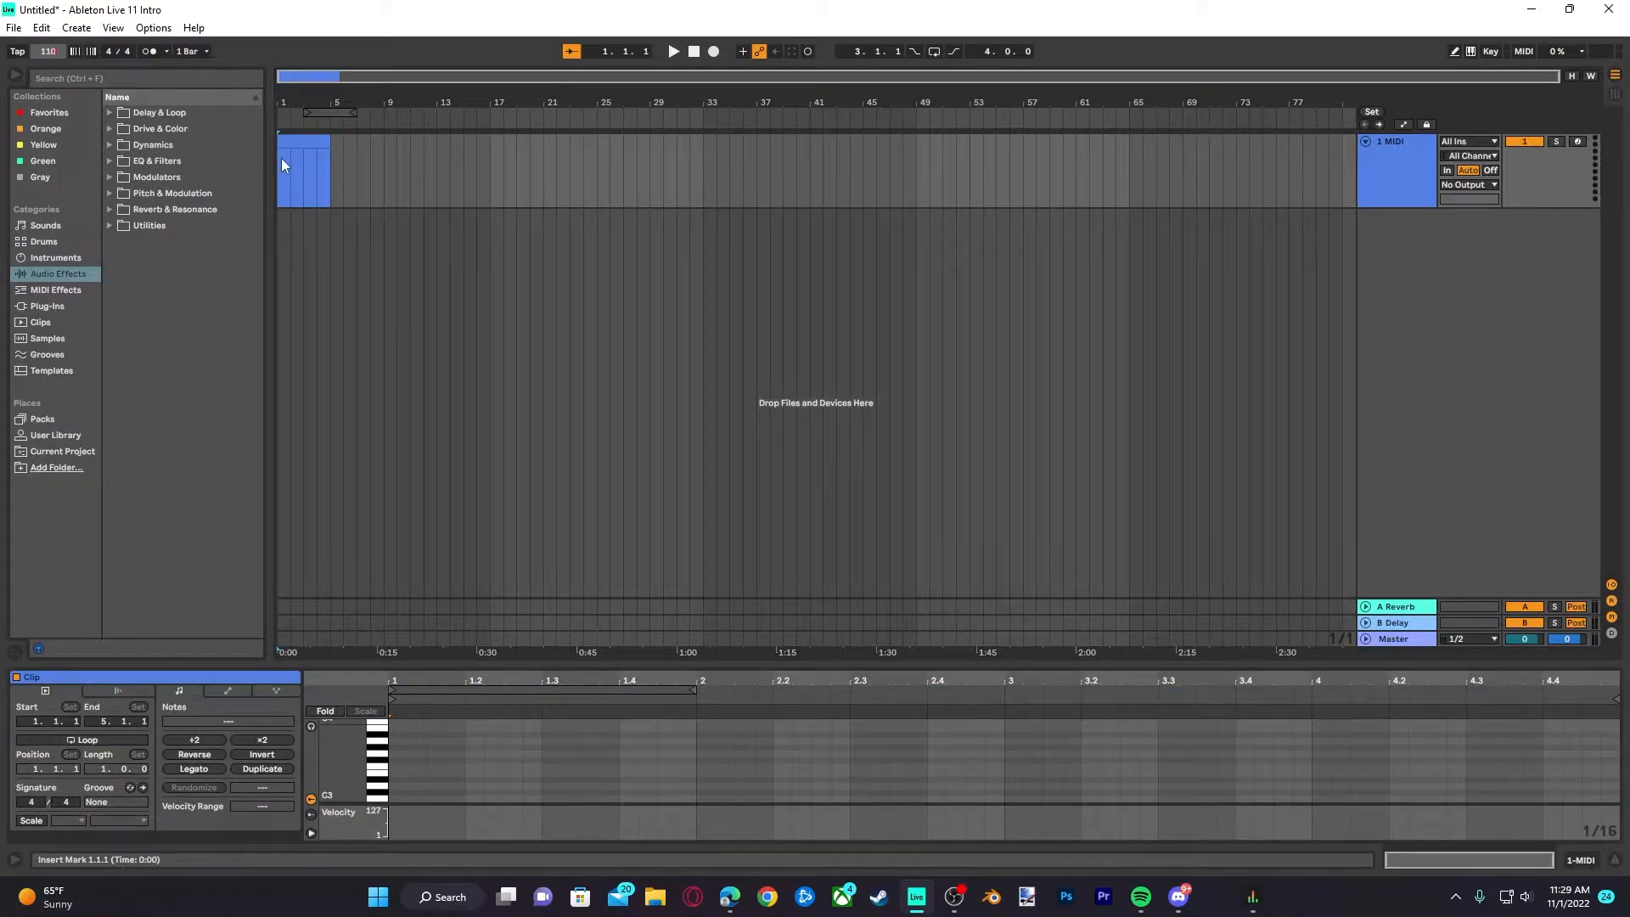
{"action": "type", "text": "120"}
{"action": "key", "text": "Return"}
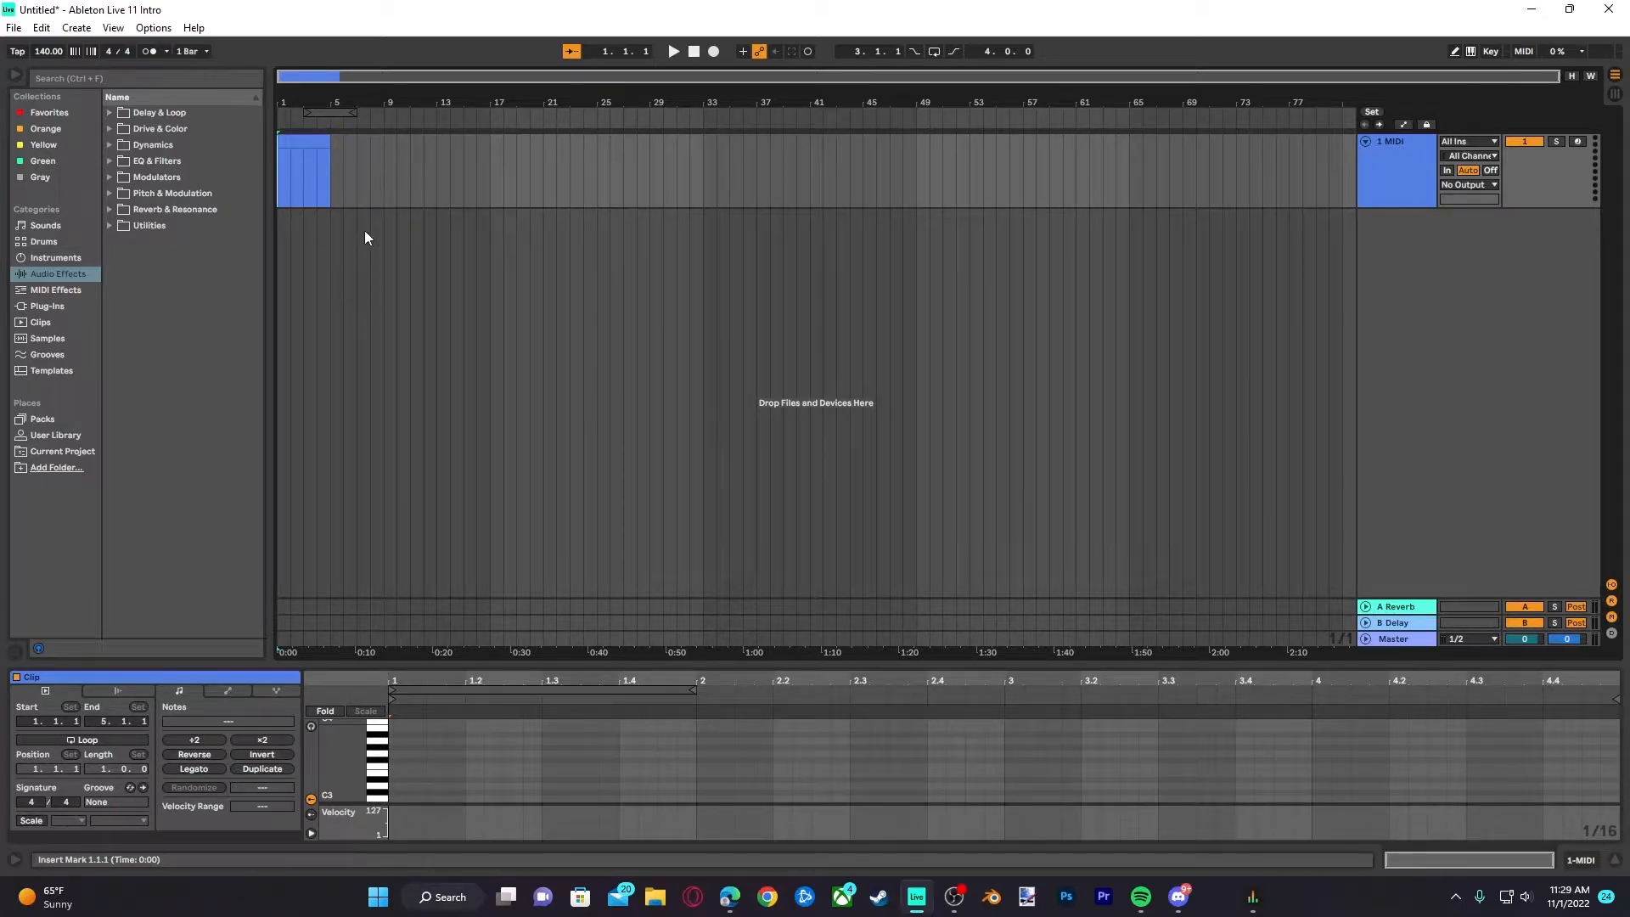
{"action": "left_click_drag", "start_coordinate": [341, 197], "coordinate": [374, 172]}
{"action": "left_click", "coordinate": [307, 191]}
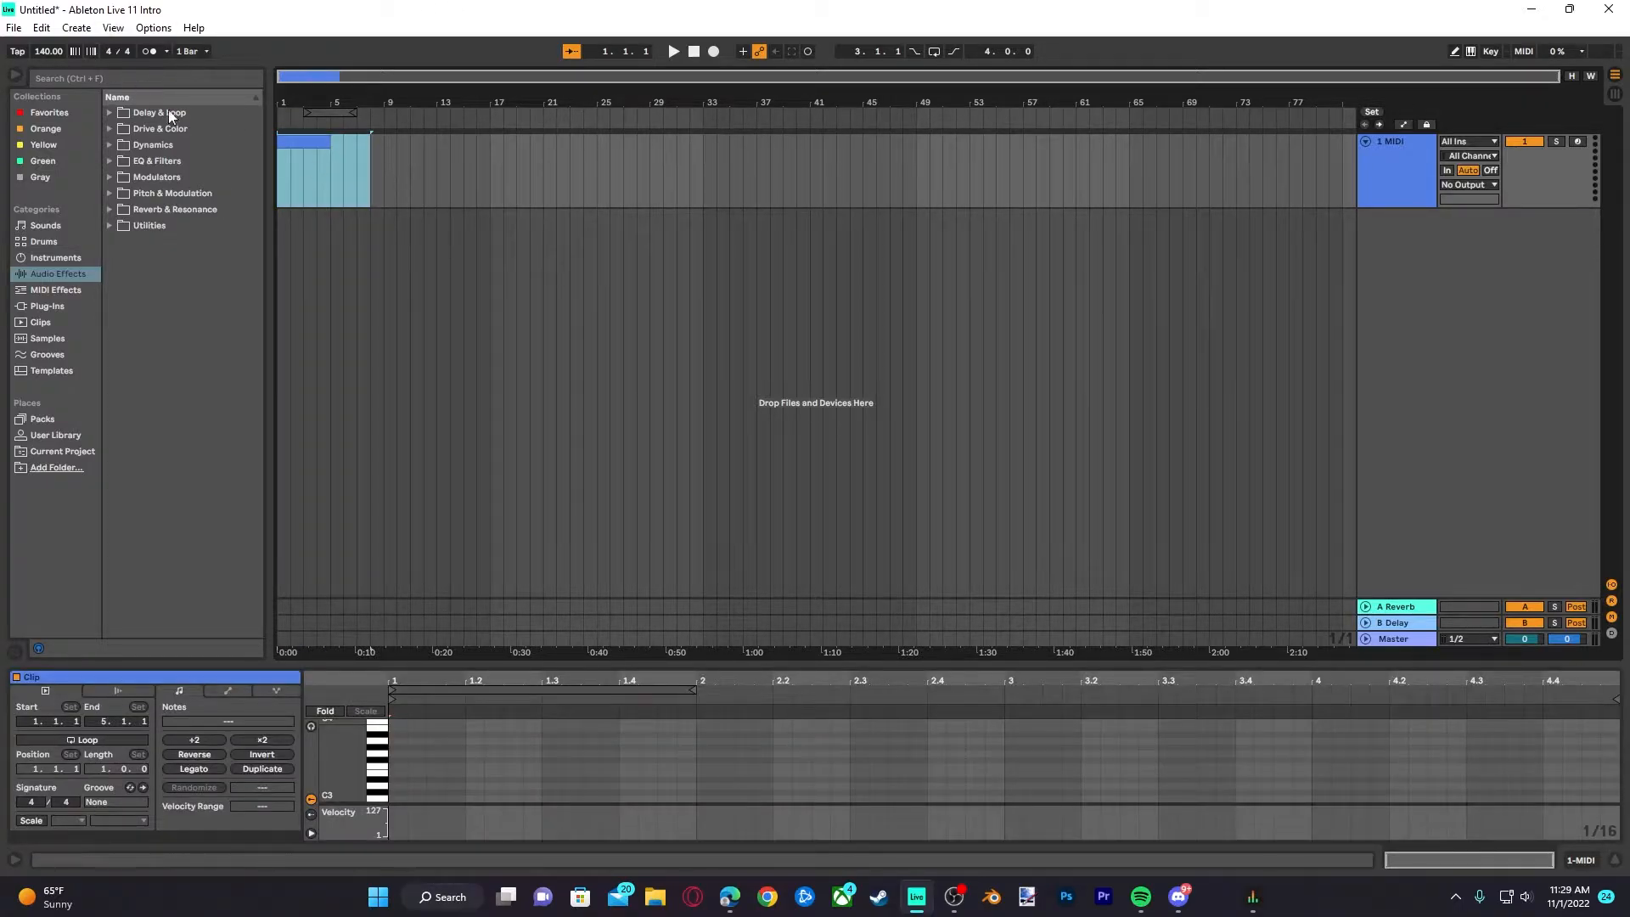
{"action": "left_click", "coordinate": [312, 161]}
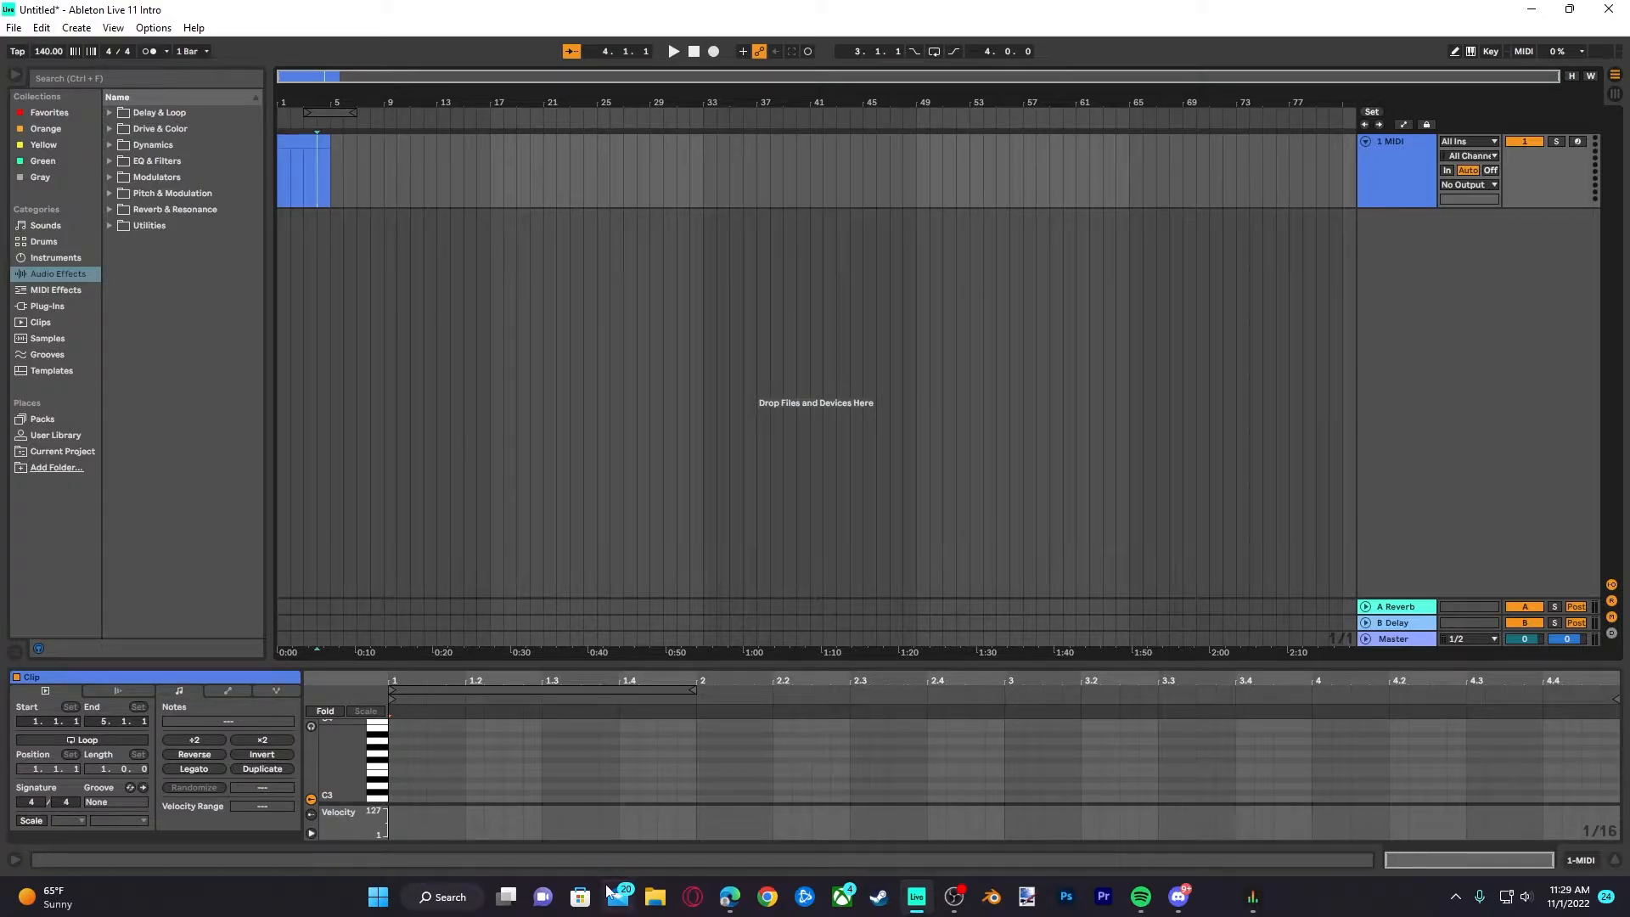
Switch to the web browser and open chordchord.com
{"action": "left_click", "coordinate": [702, 908]}
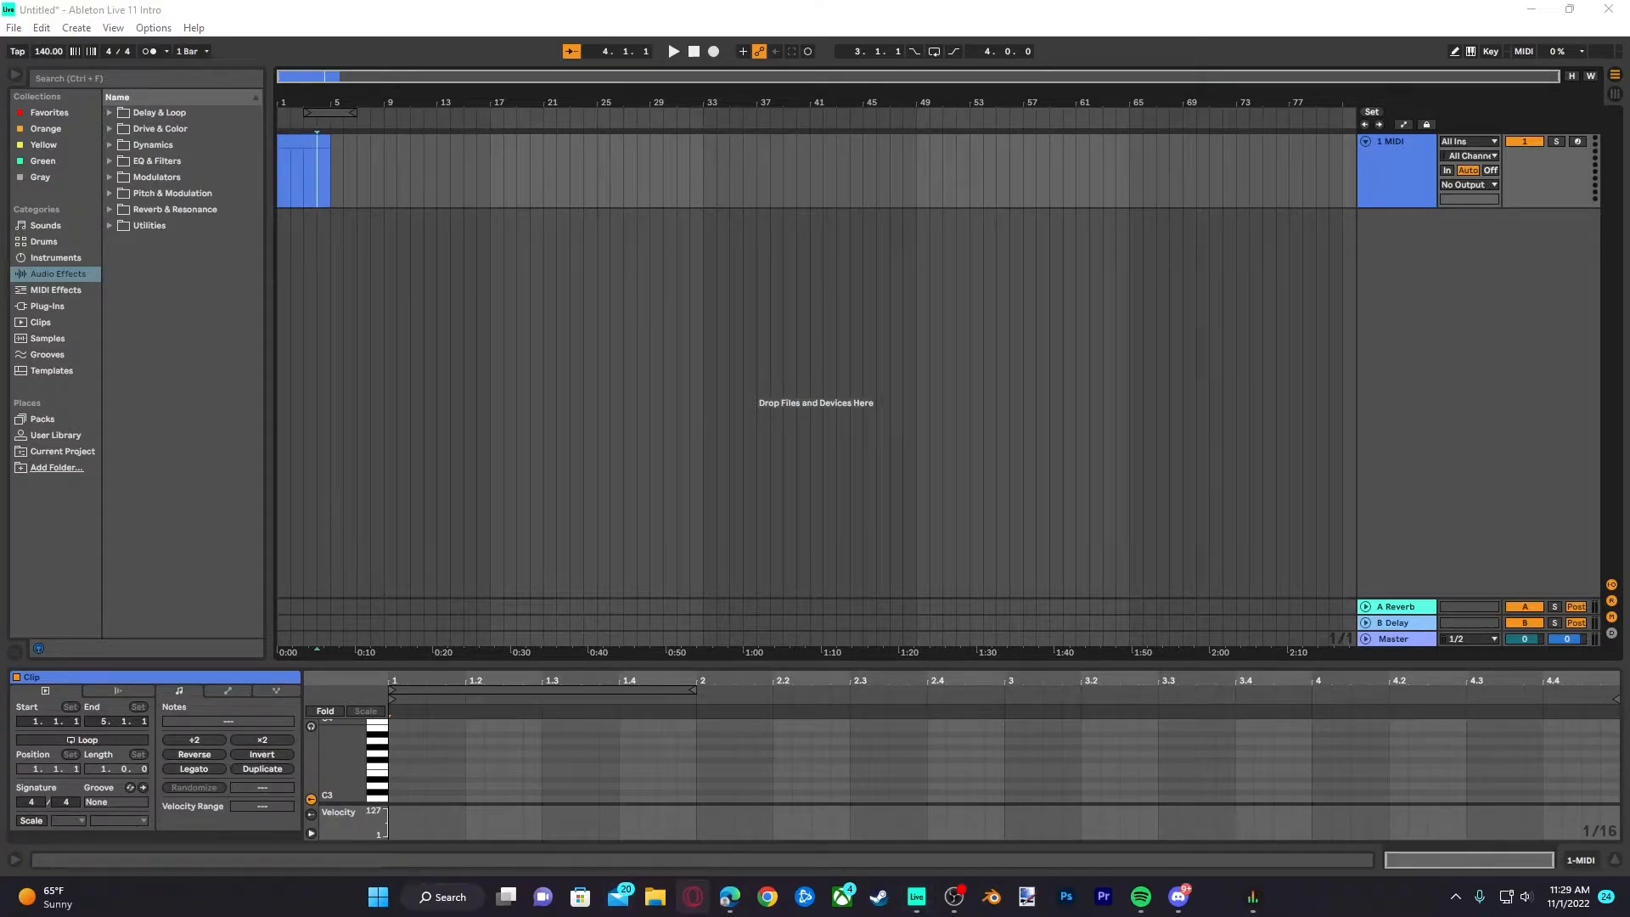
{"action": "type", "text": "chord"}
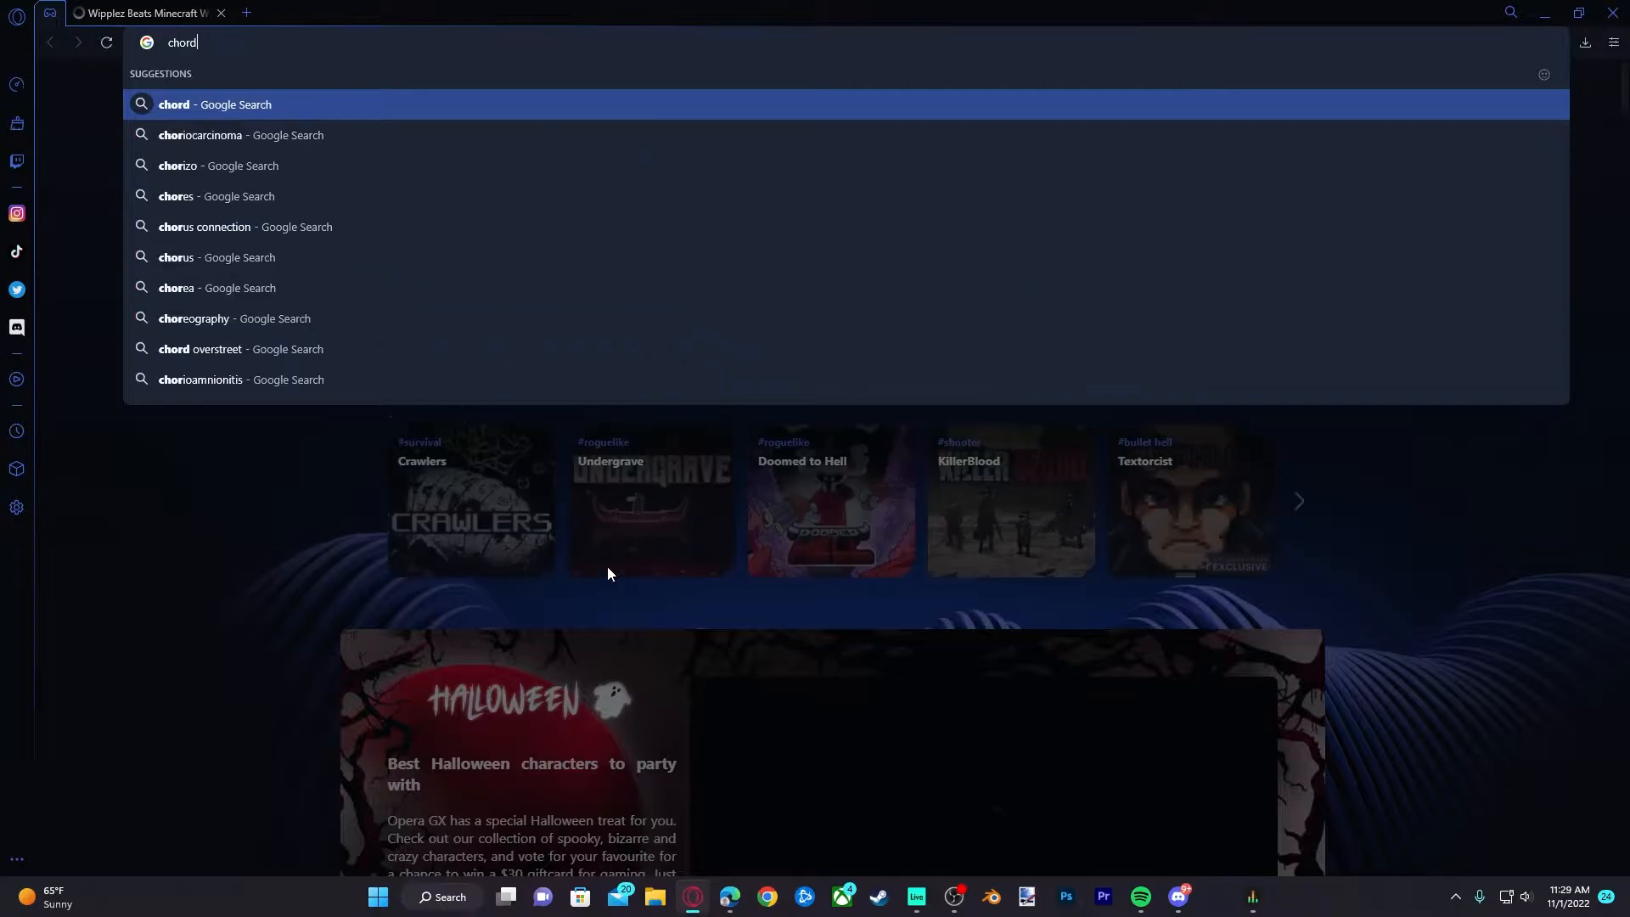
{"action": "type", "text": "schords.copm"}
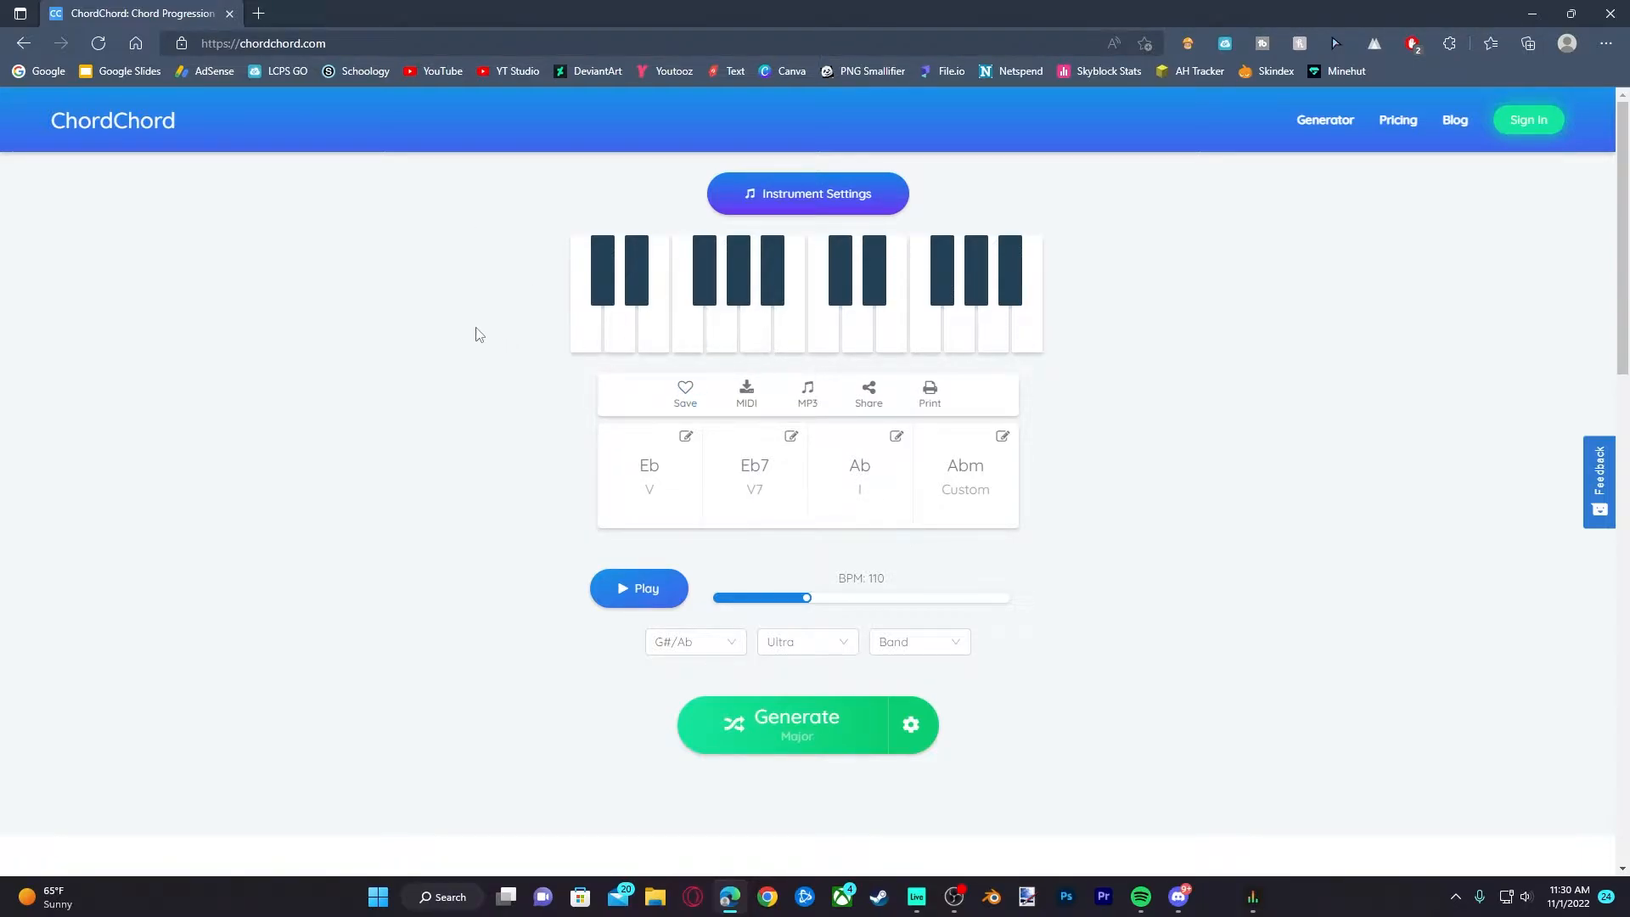
Play back the suggested chord progression on the ChordChord page and stop it again
{"action": "scroll", "coordinate": [730, 339], "scroll_direction": "down", "scroll_amount": 1}
{"action": "scroll", "coordinate": [679, 331], "scroll_direction": "up", "scroll_amount": 1}
{"action": "left_click", "coordinate": [651, 599]}
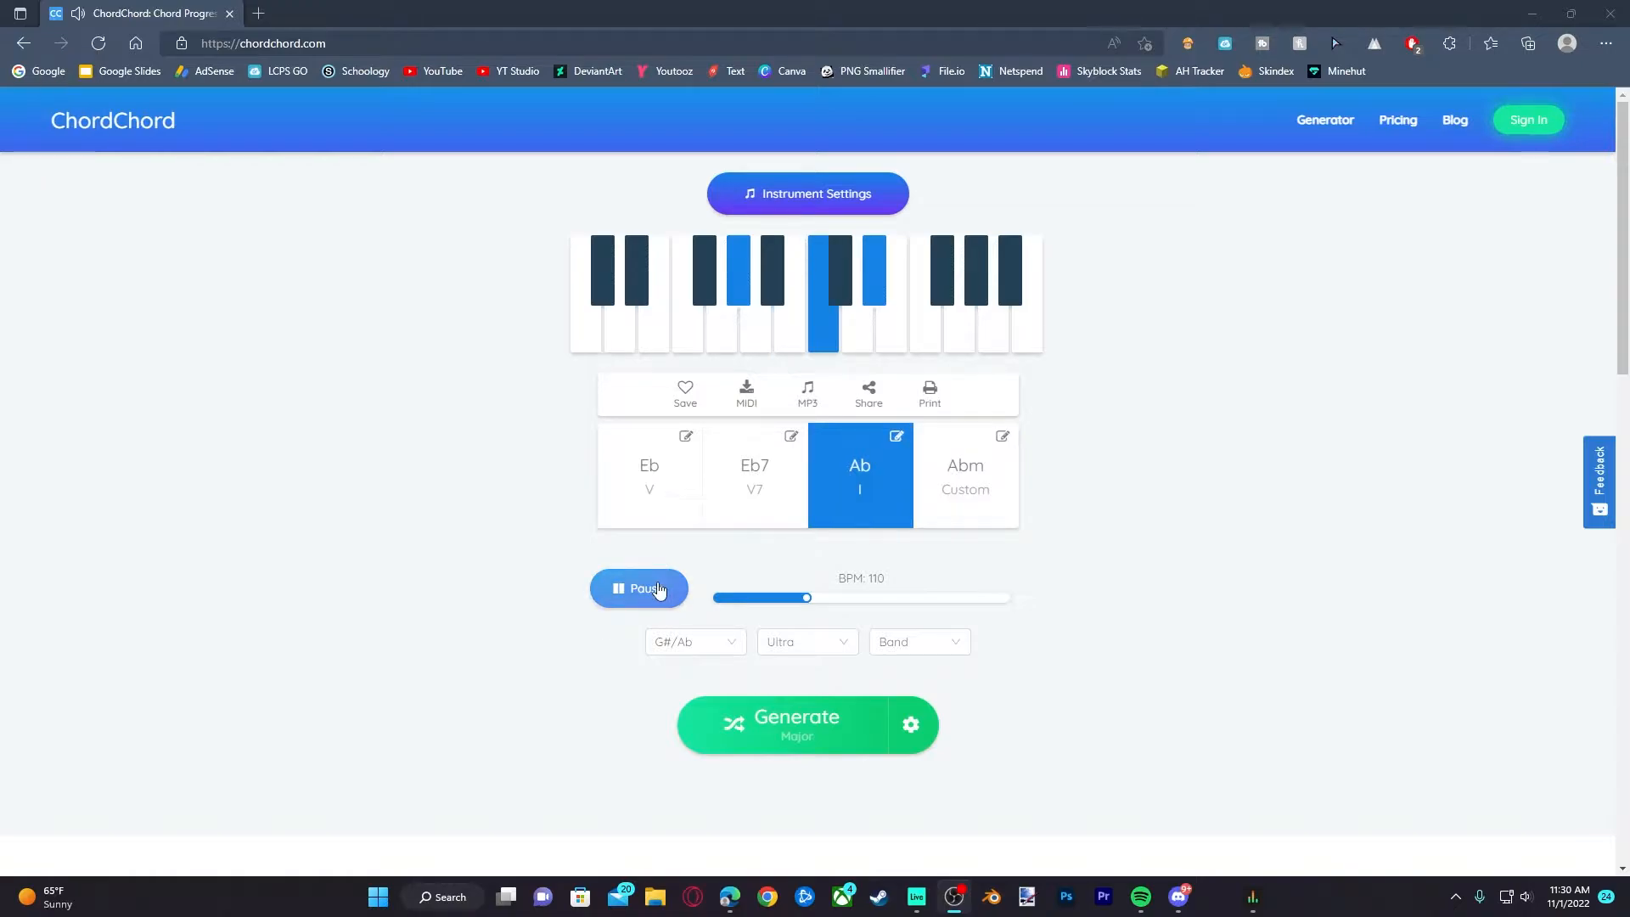
{"action": "left_click", "coordinate": [659, 589]}
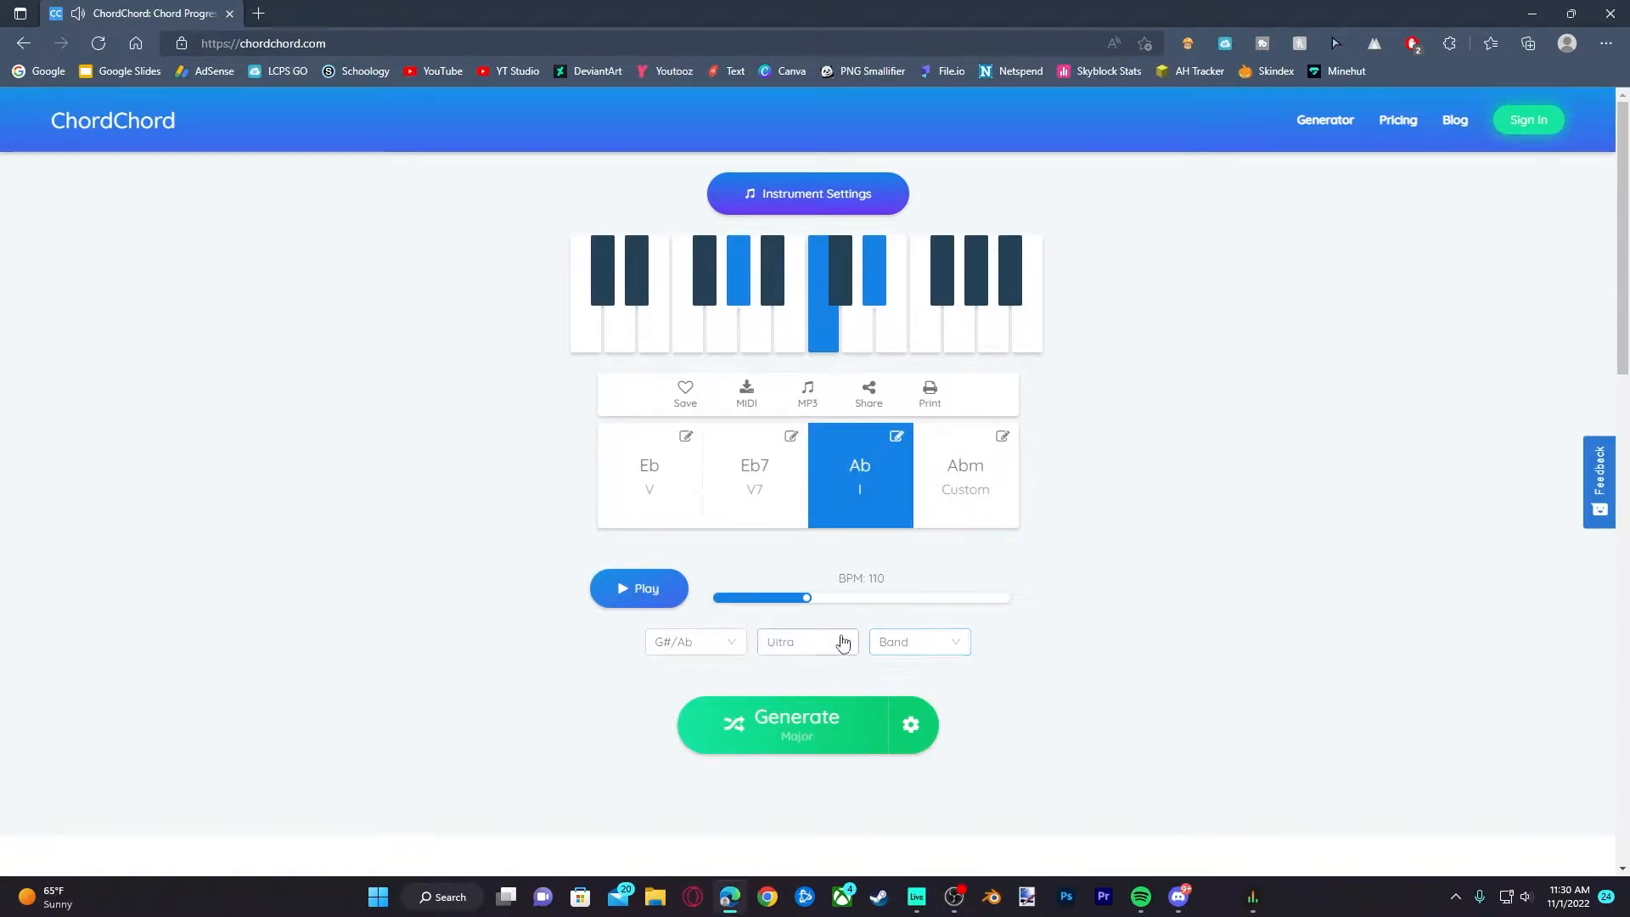
Change the chord playing pattern from the Ultra preset to Swifty and play the progression
{"action": "left_click", "coordinate": [843, 643]}
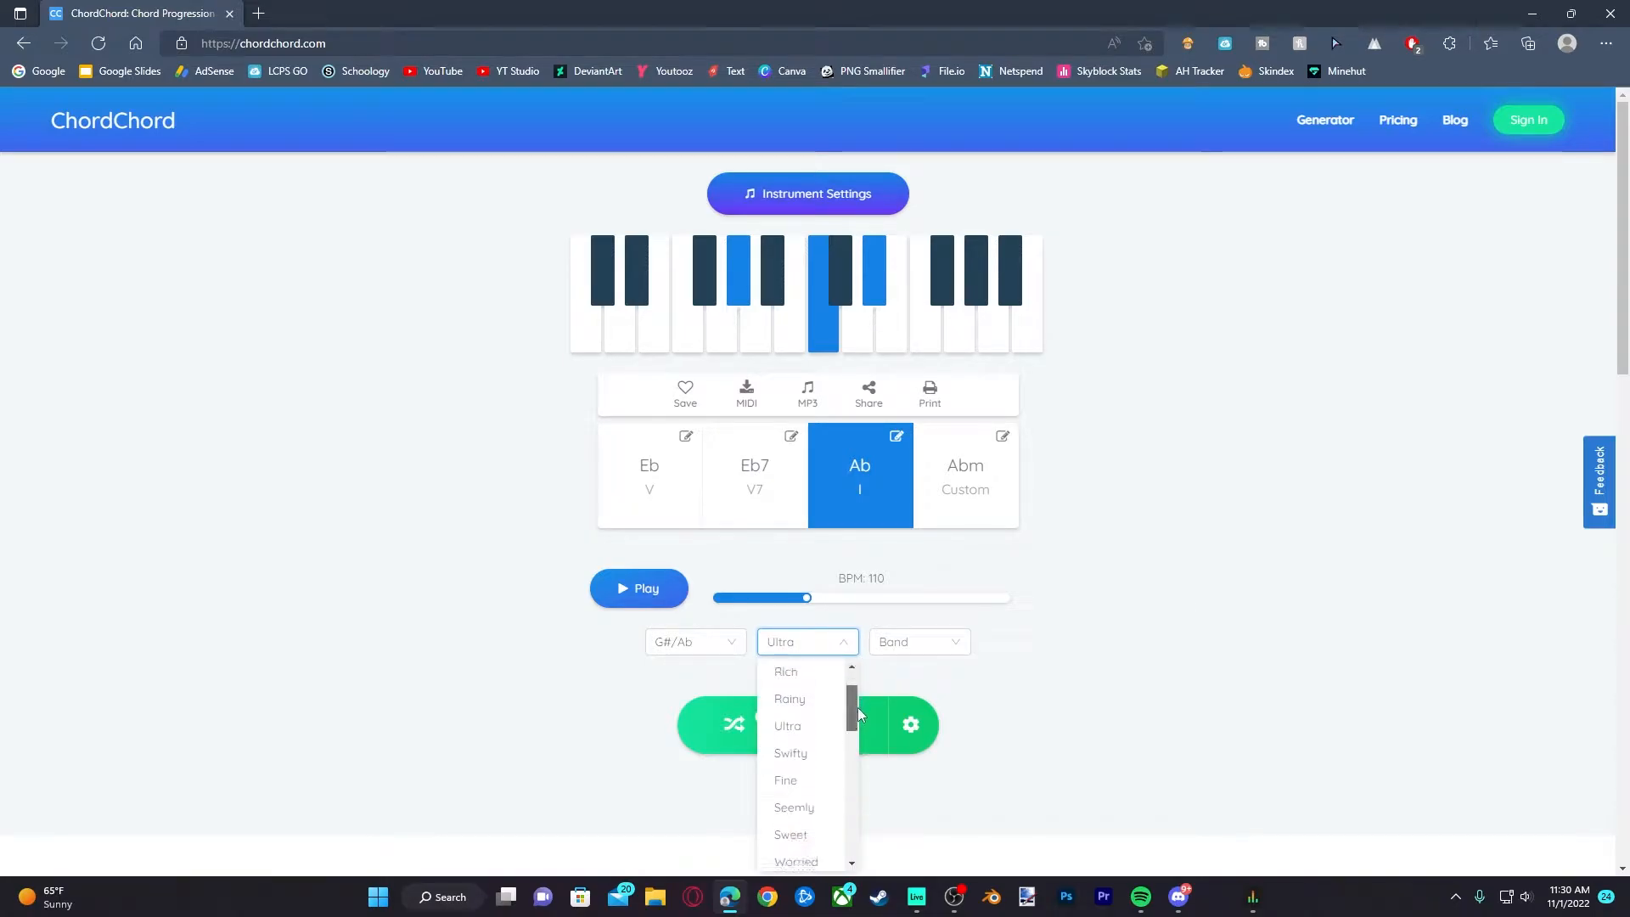
{"action": "left_click_drag", "start_coordinate": [857, 707], "coordinate": [853, 710]}
{"action": "left_click", "coordinate": [806, 725]}
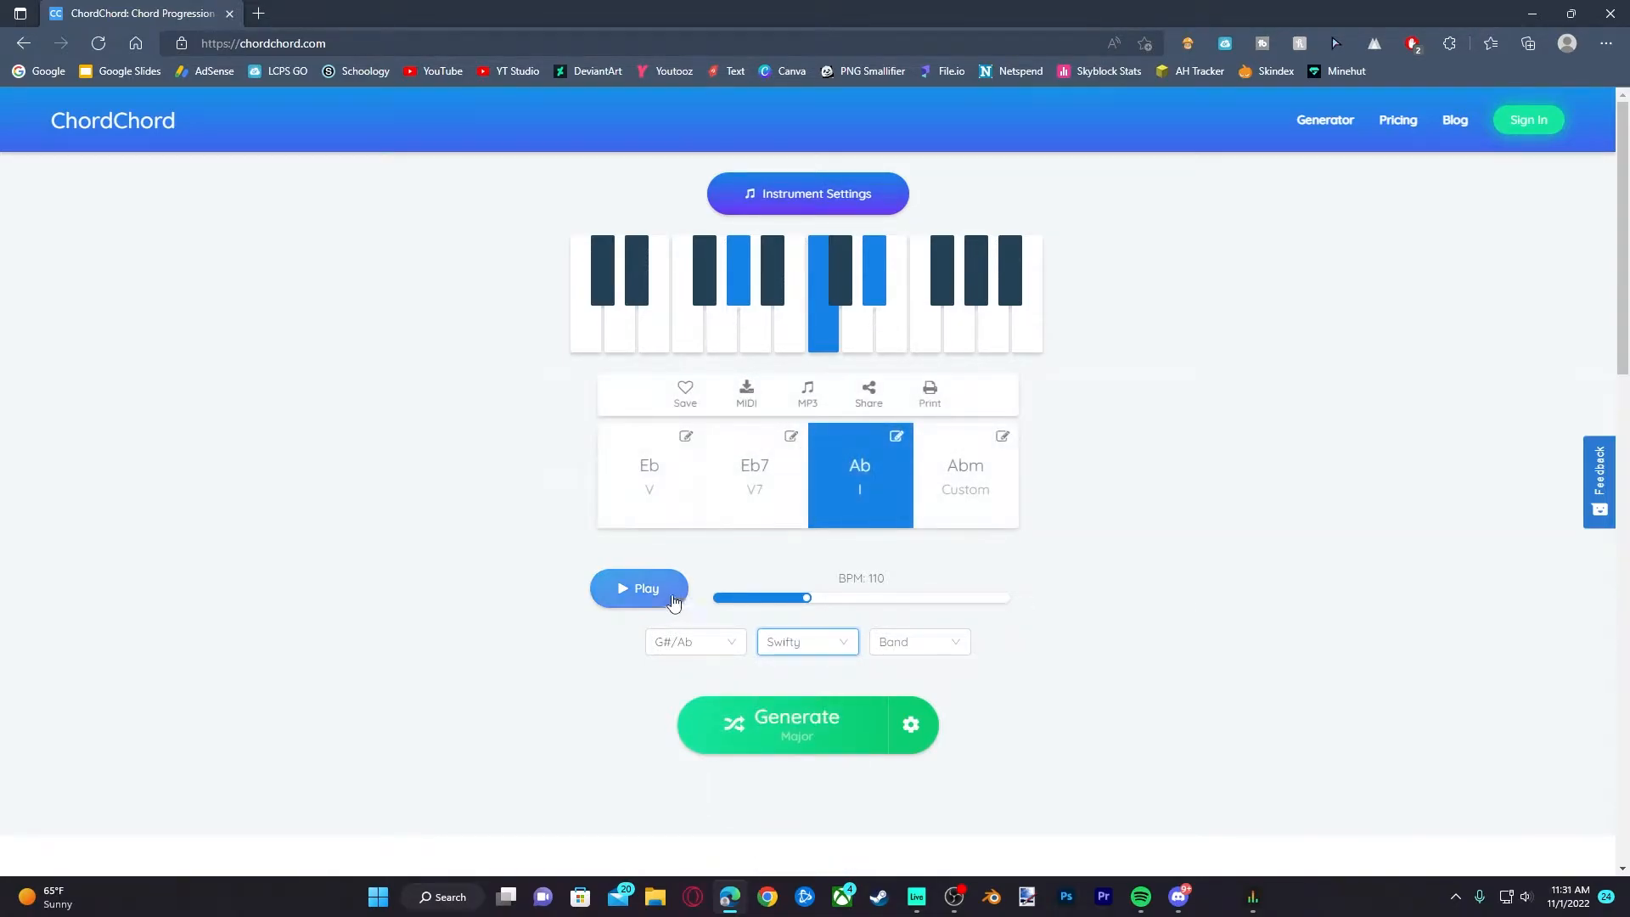
{"action": "left_click", "coordinate": [673, 600]}
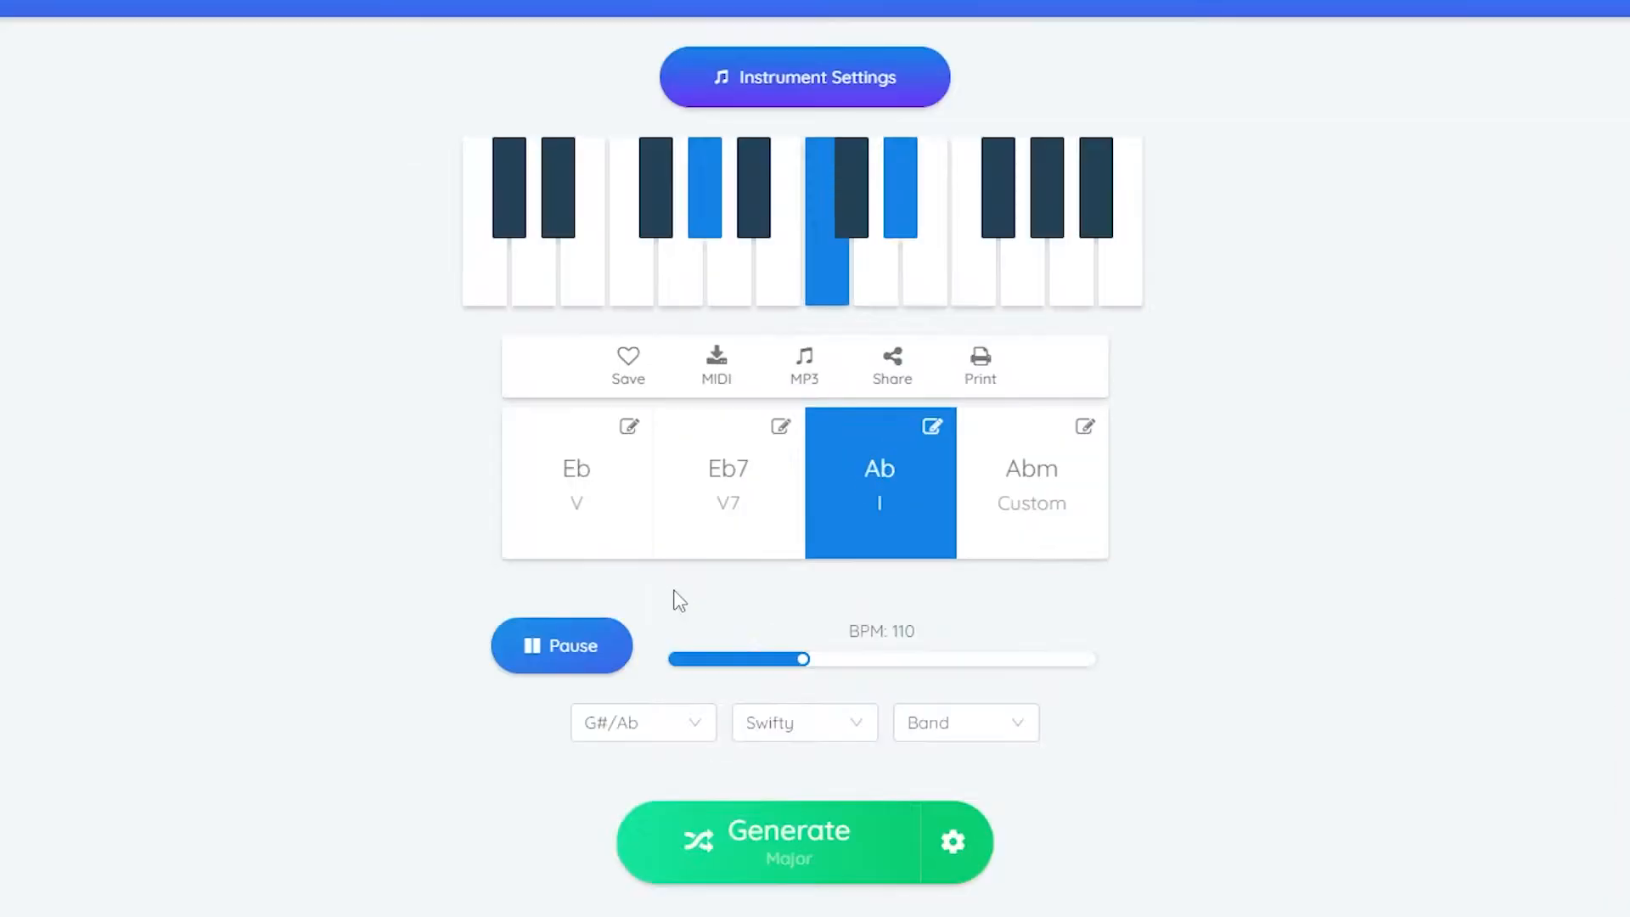
Change the drum pattern to Kitkat, then listen to the progression and stop playback
{"action": "left_click", "coordinate": [968, 722]}
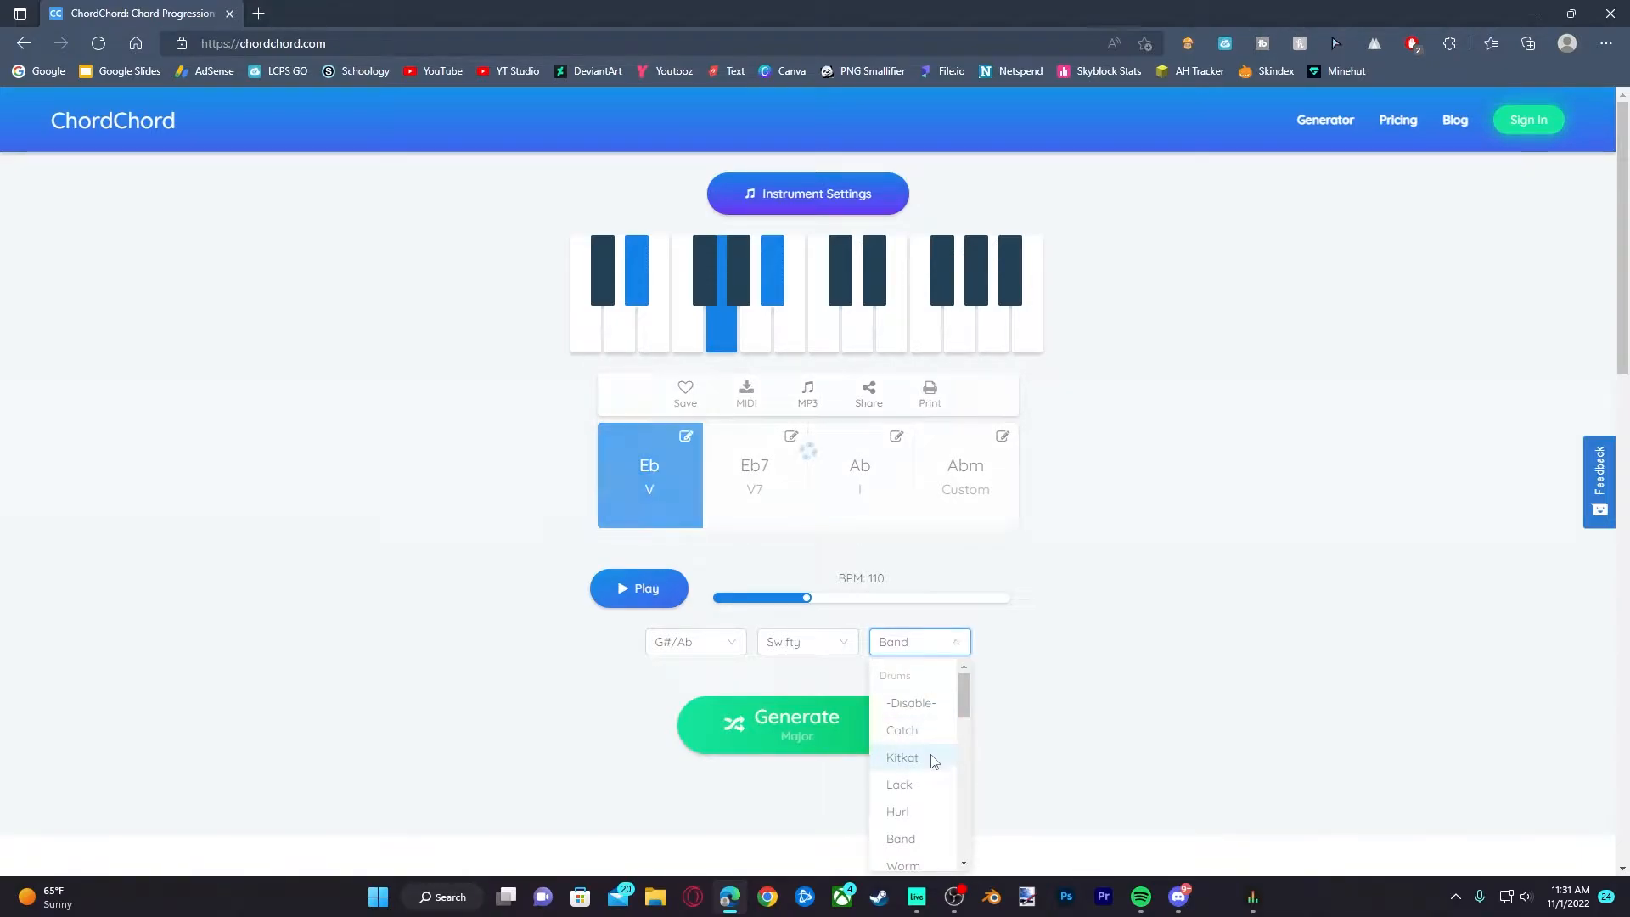
{"action": "left_click", "coordinate": [933, 761]}
{"action": "left_click", "coordinate": [939, 643]}
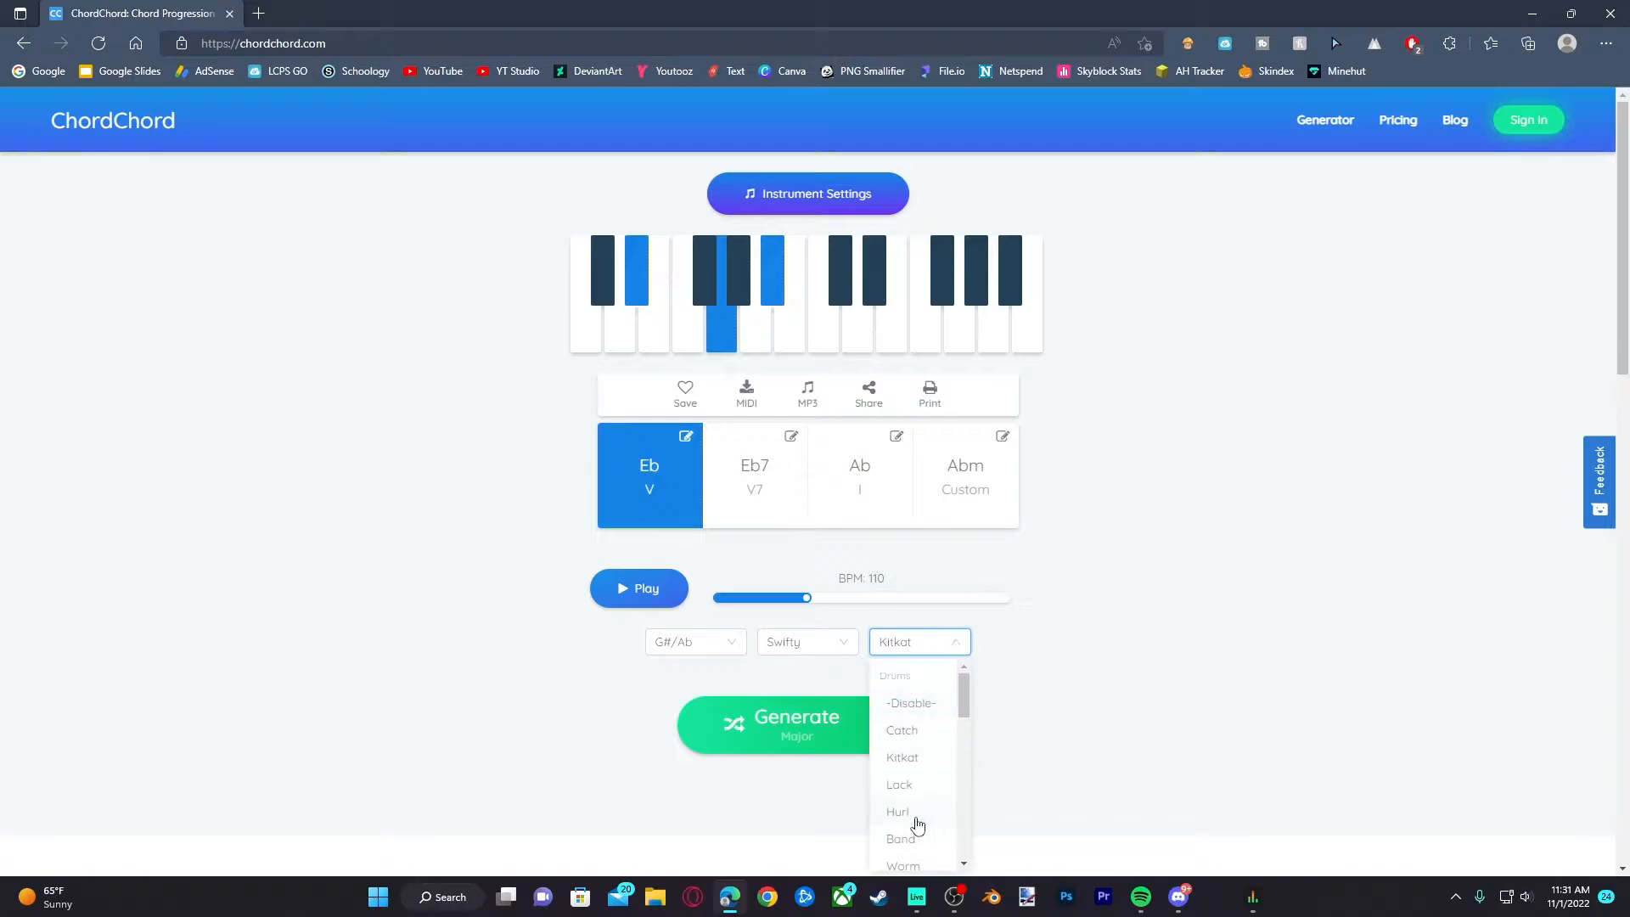
{"action": "left_click", "coordinate": [923, 757]}
{"action": "left_click", "coordinate": [641, 590]}
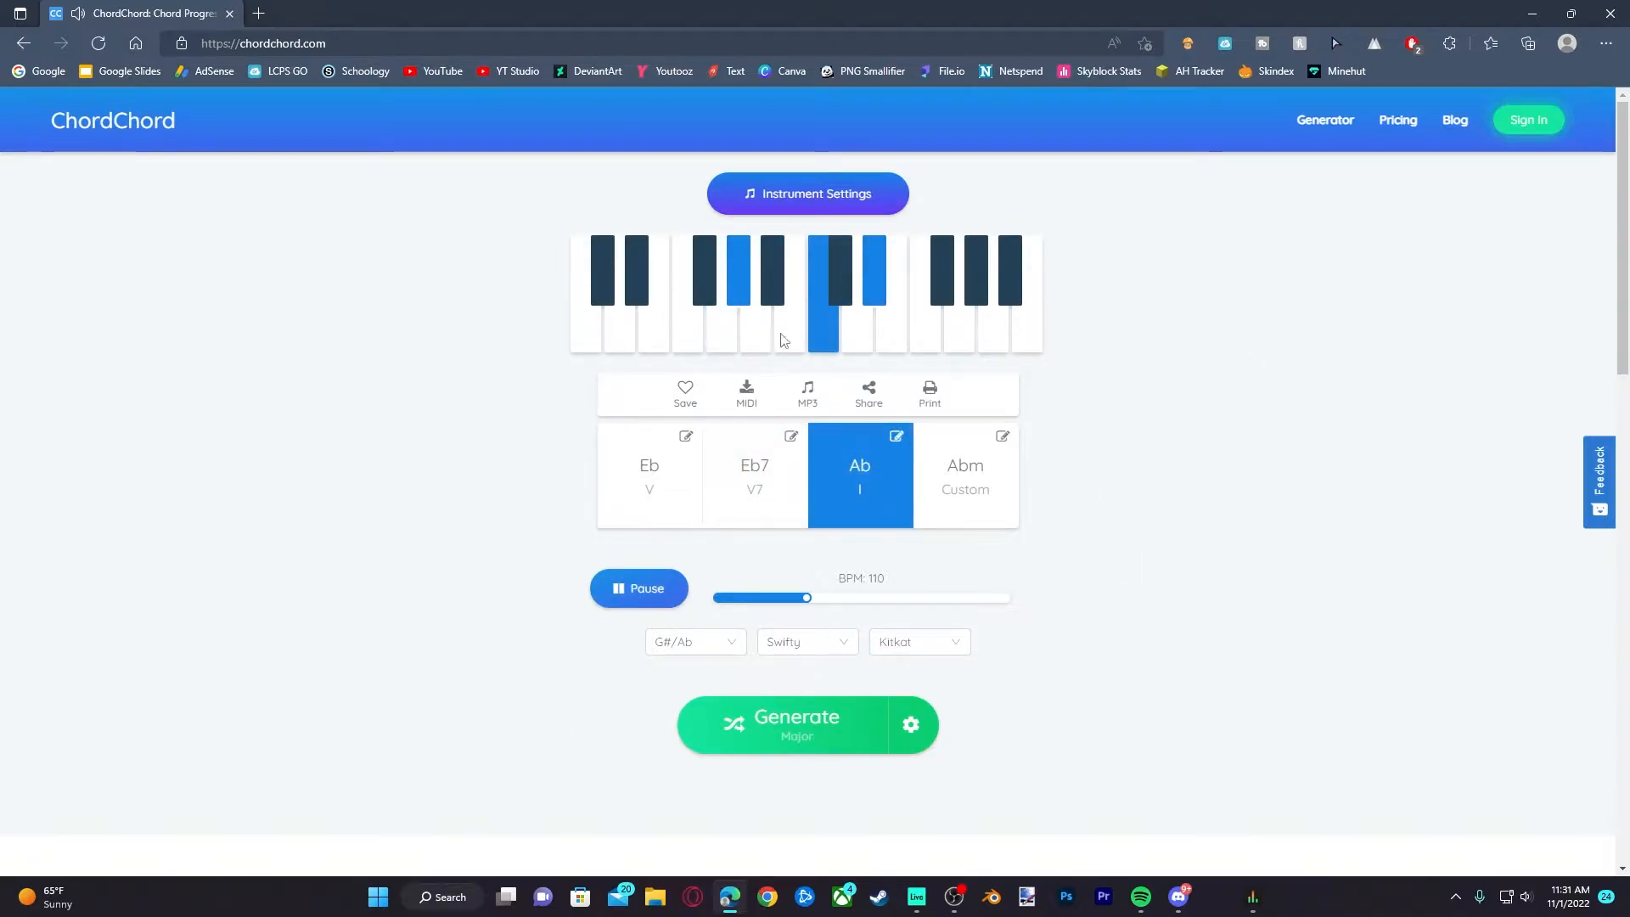
{"action": "left_click", "coordinate": [638, 588]}
Download the chord progression from ChordChord as a MIDI file
{"action": "left_click", "coordinate": [746, 392]}
{"action": "left_click", "coordinate": [799, 497]}
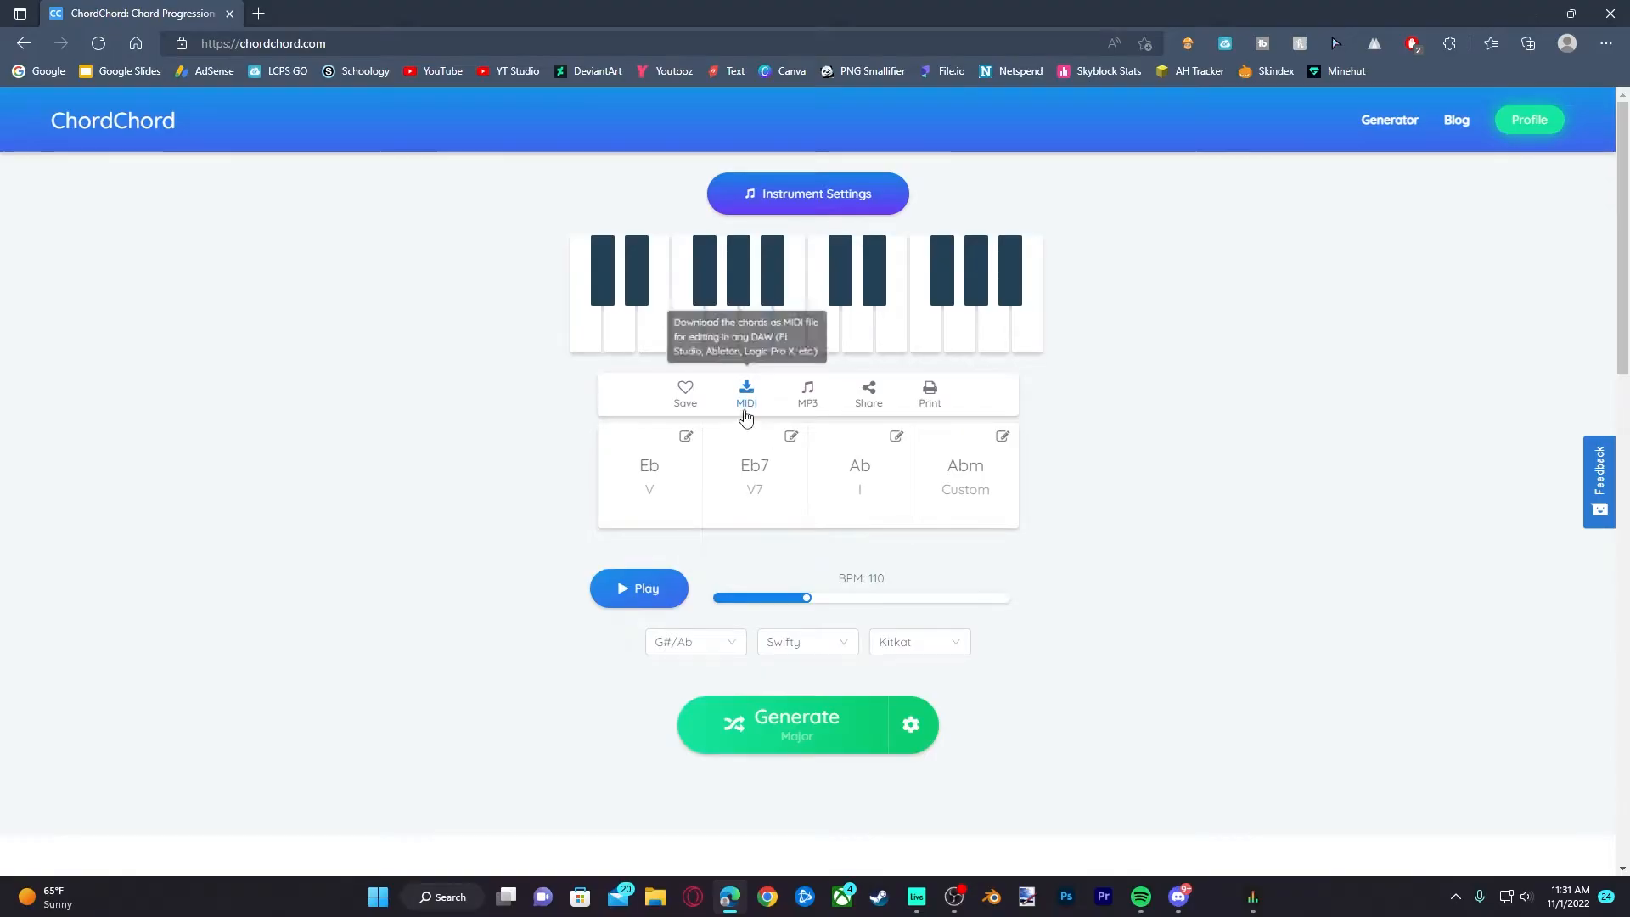
{"action": "left_click", "coordinate": [746, 406]}
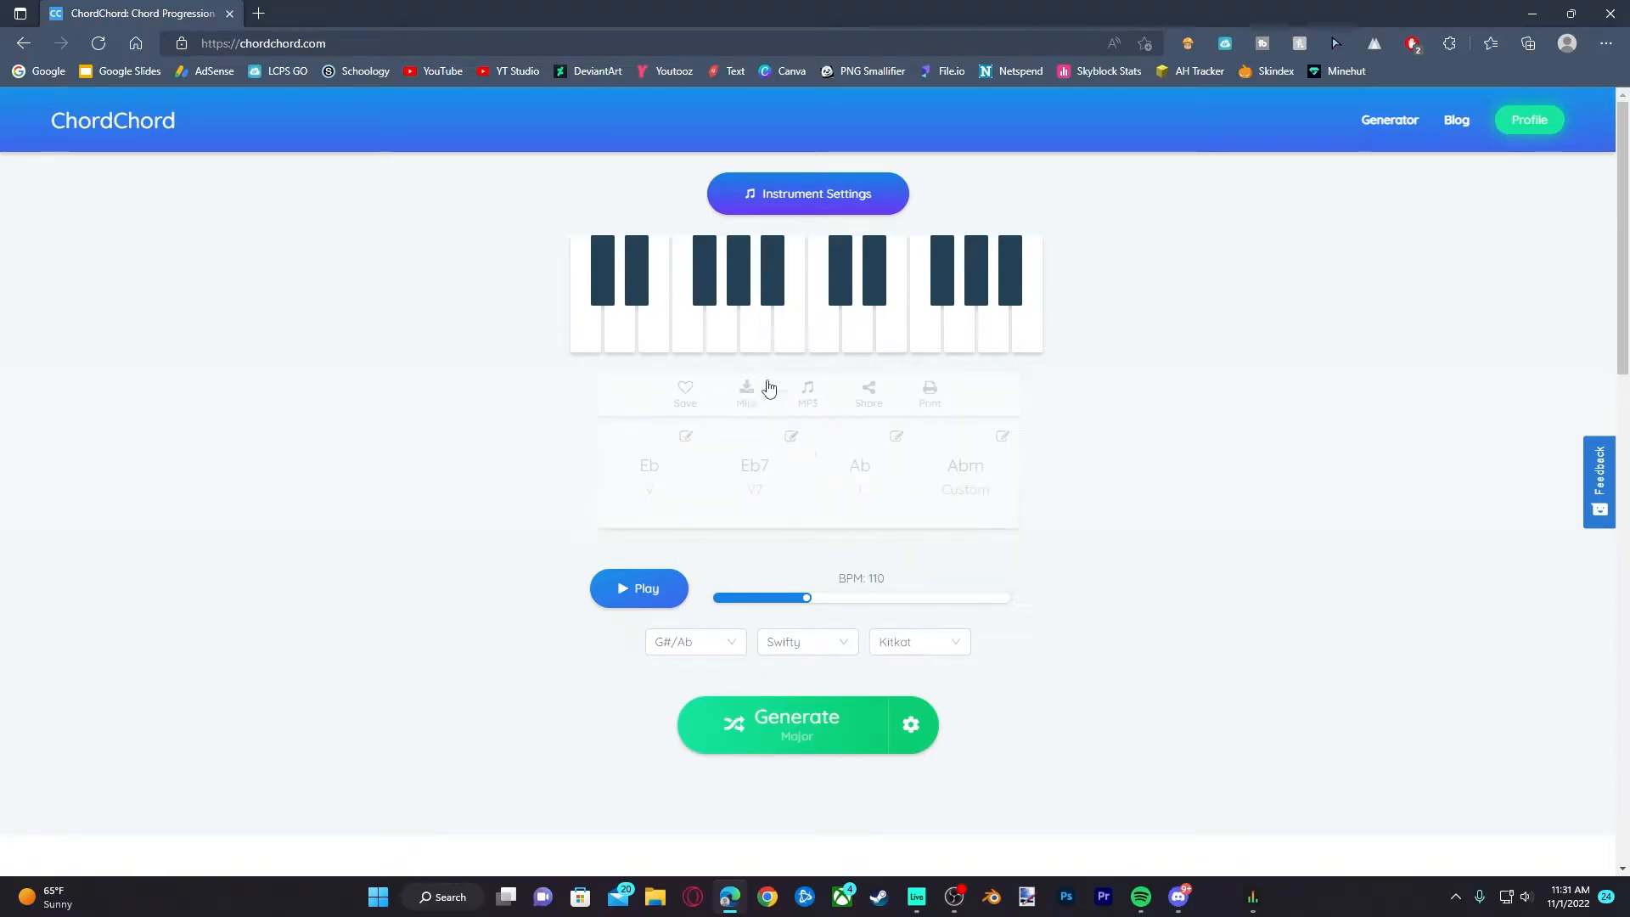
{"action": "left_click", "coordinate": [1352, 132]}
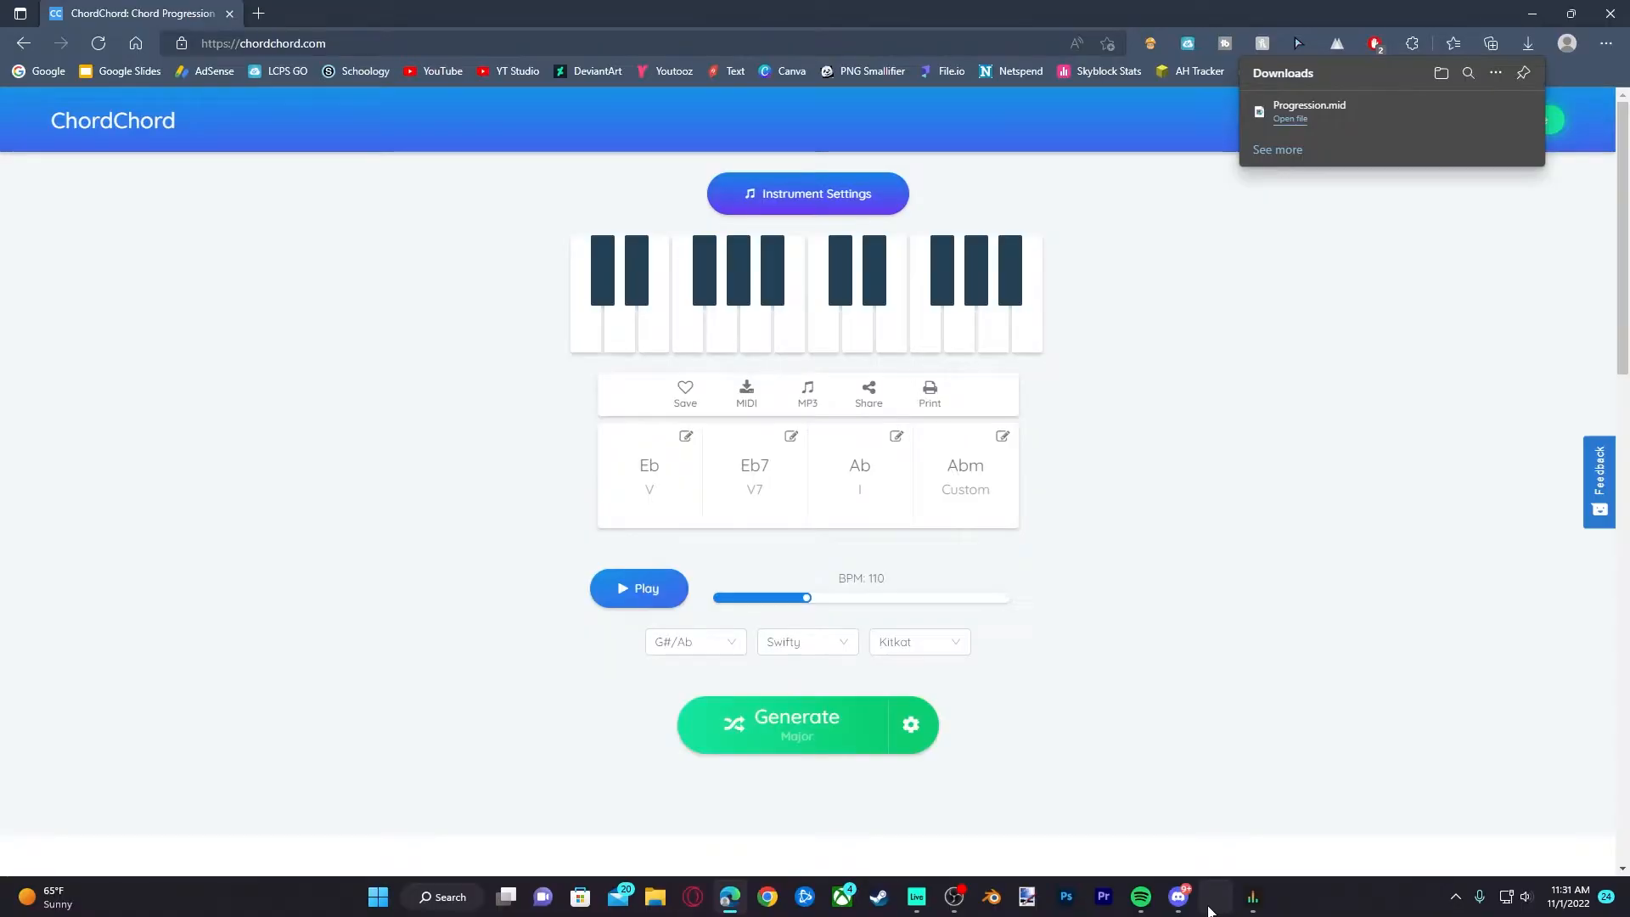
Switch to Ableton Live and arrange its reduced window beside the browser so that both are visible
{"action": "left_click", "coordinate": [914, 891]}
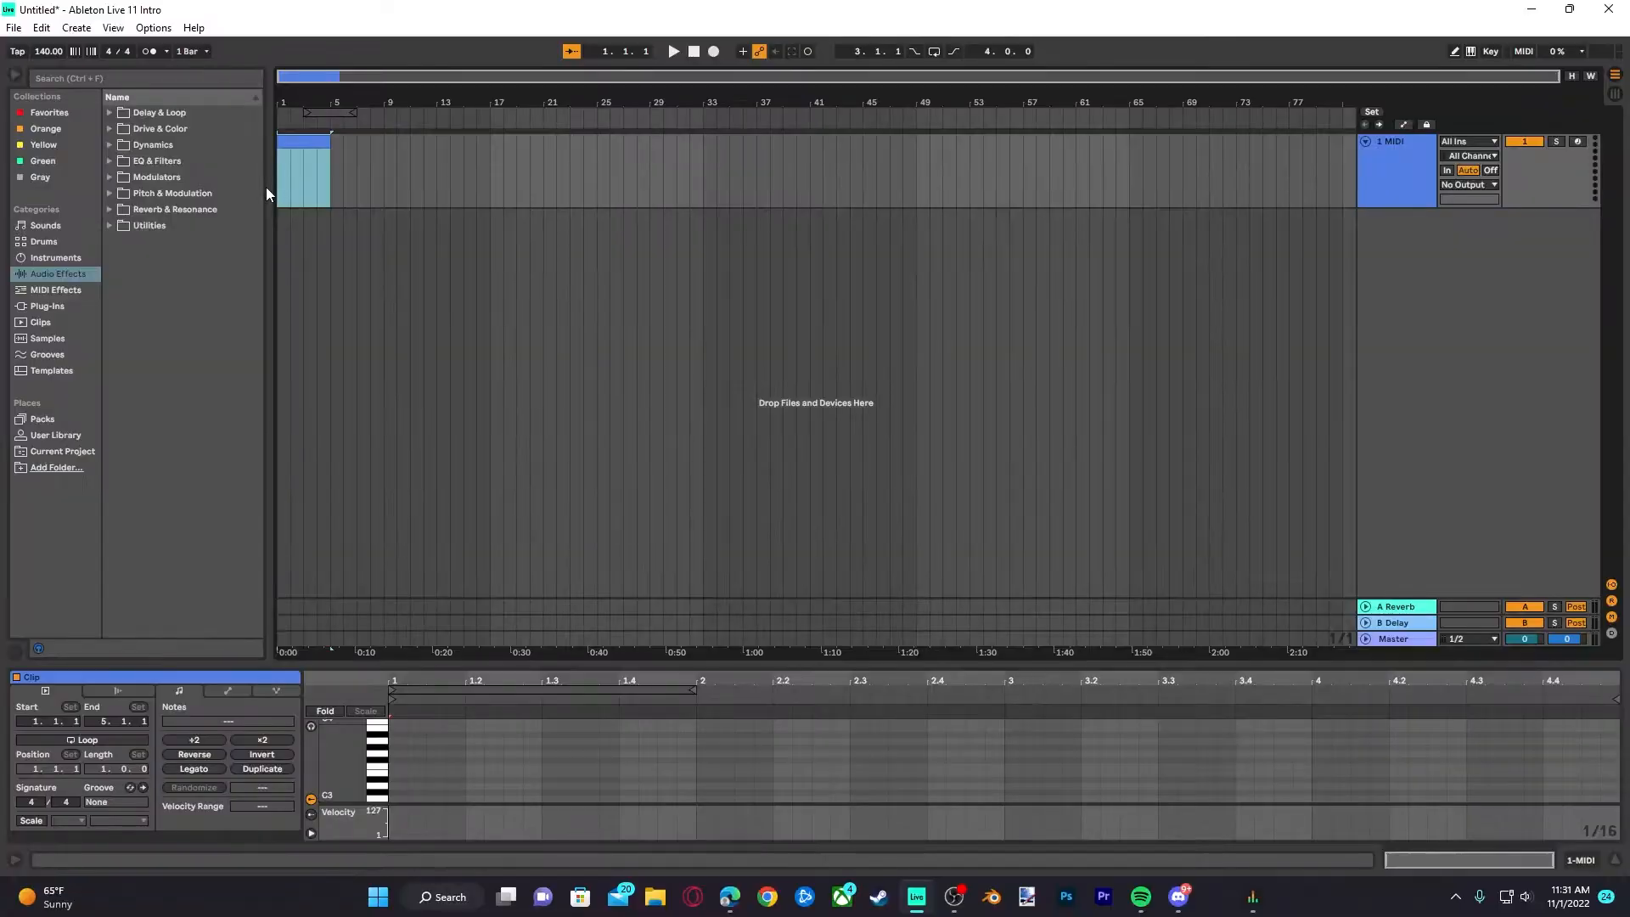
{"action": "left_click", "coordinate": [282, 193]}
{"action": "left_click_drag", "start_coordinate": [608, 8], "coordinate": [739, 144]}
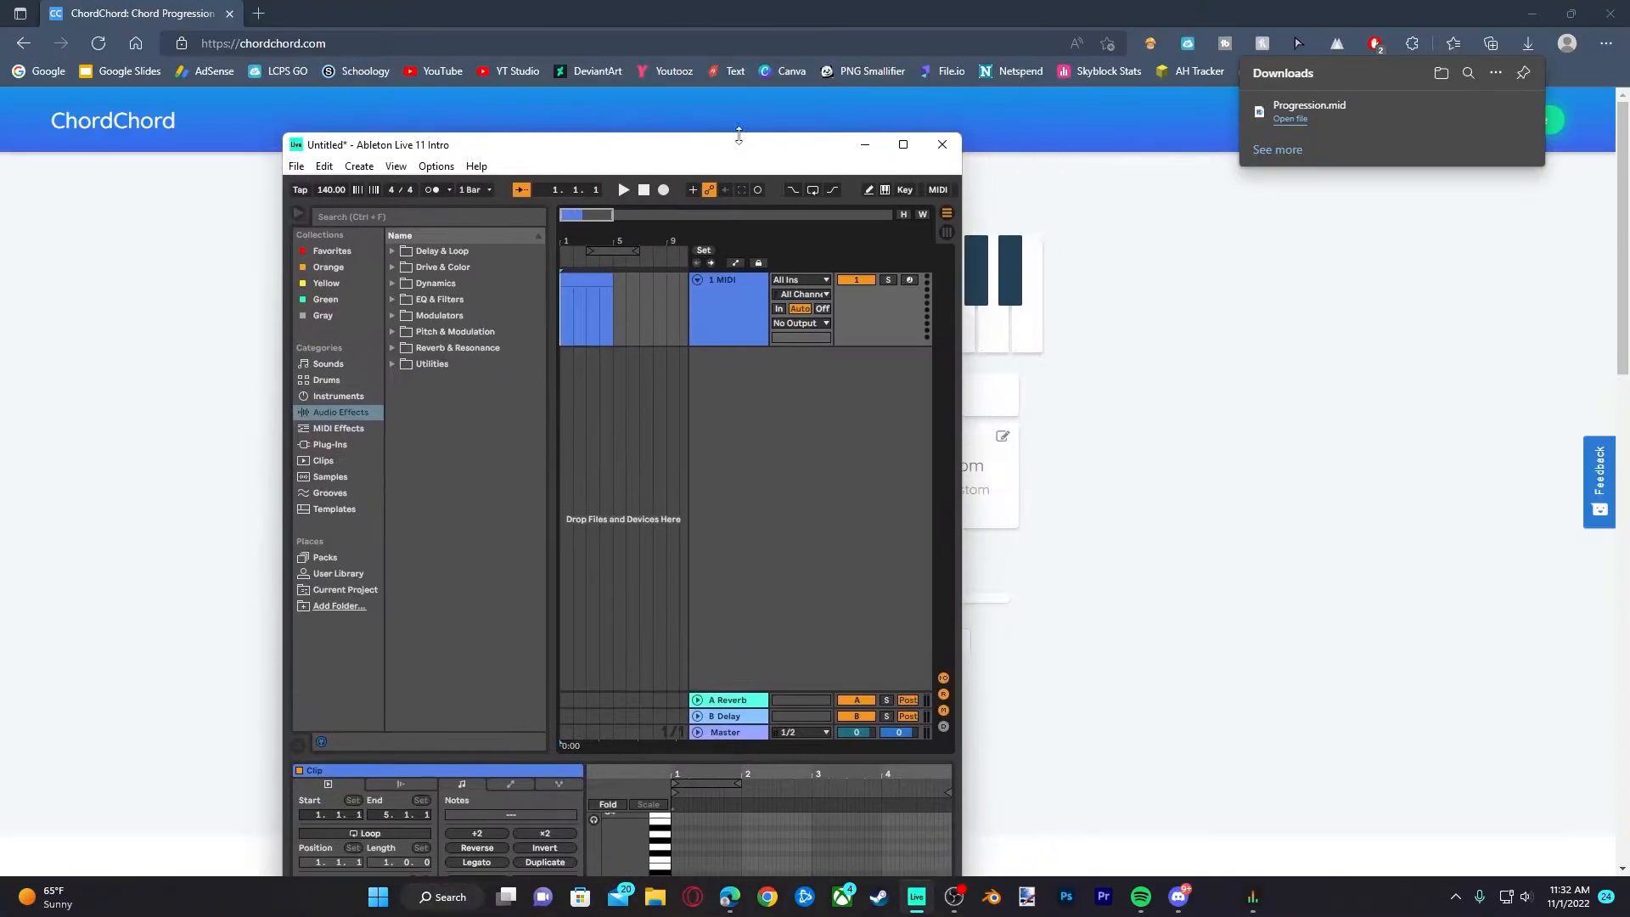
{"action": "left_click_drag", "start_coordinate": [1313, 112], "coordinate": [1154, 226]}
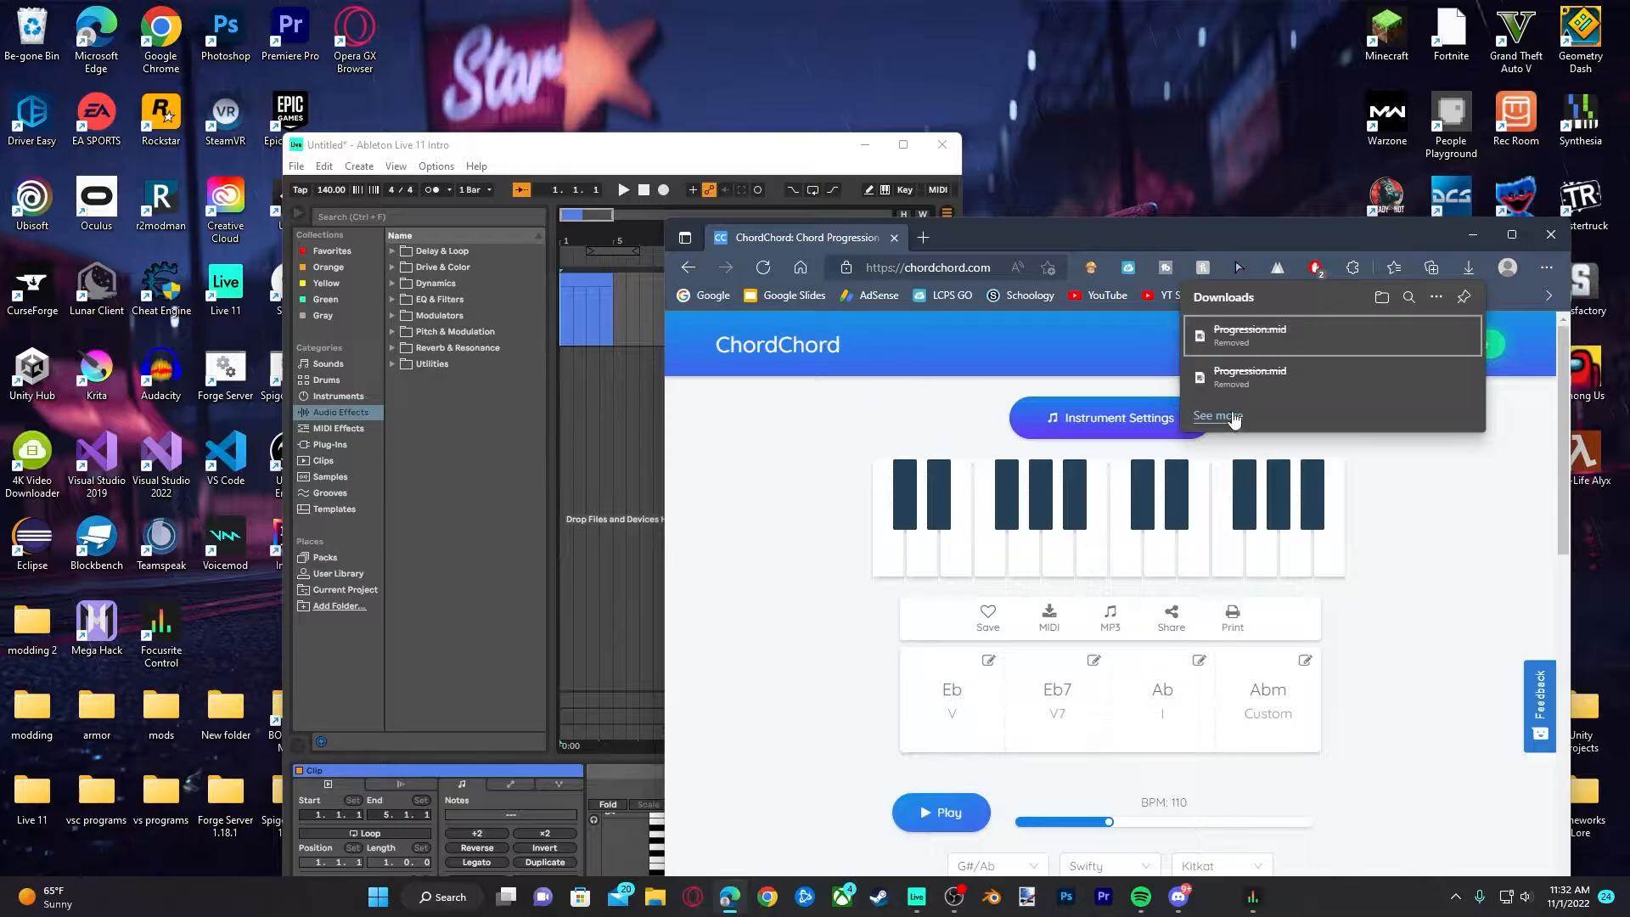
Download the progression's MIDI file again and import it into Ableton Live at bar 1, with the arpeggio on the first MIDI track and drums below
{"action": "left_click", "coordinate": [1050, 611]}
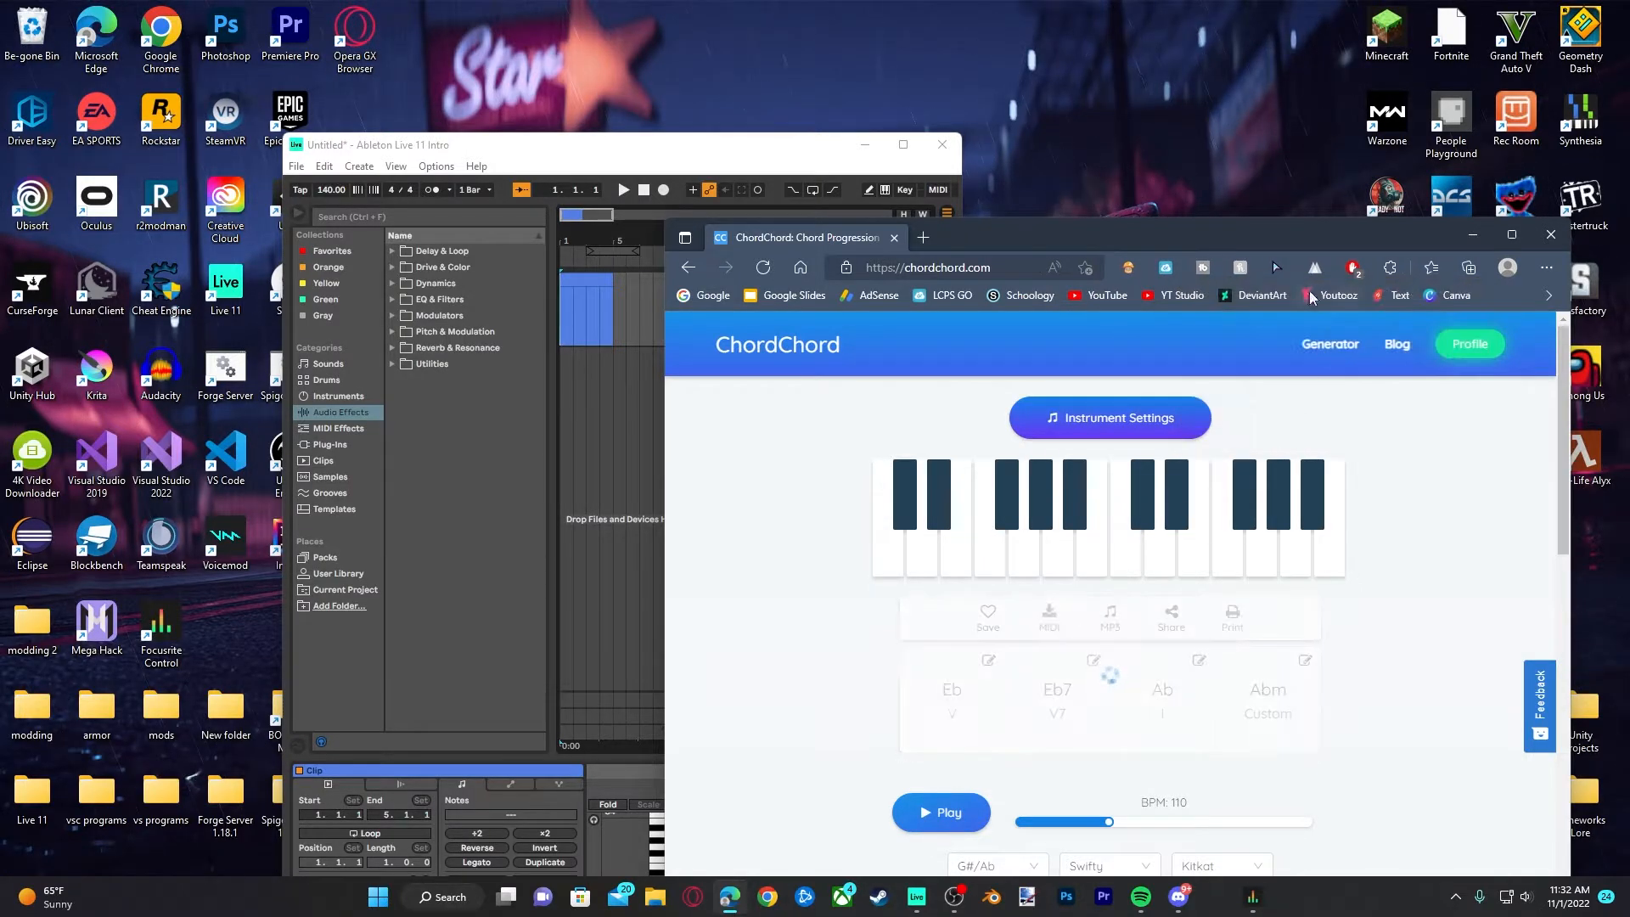
{"action": "left_click_drag", "start_coordinate": [1275, 360], "coordinate": [564, 323]}
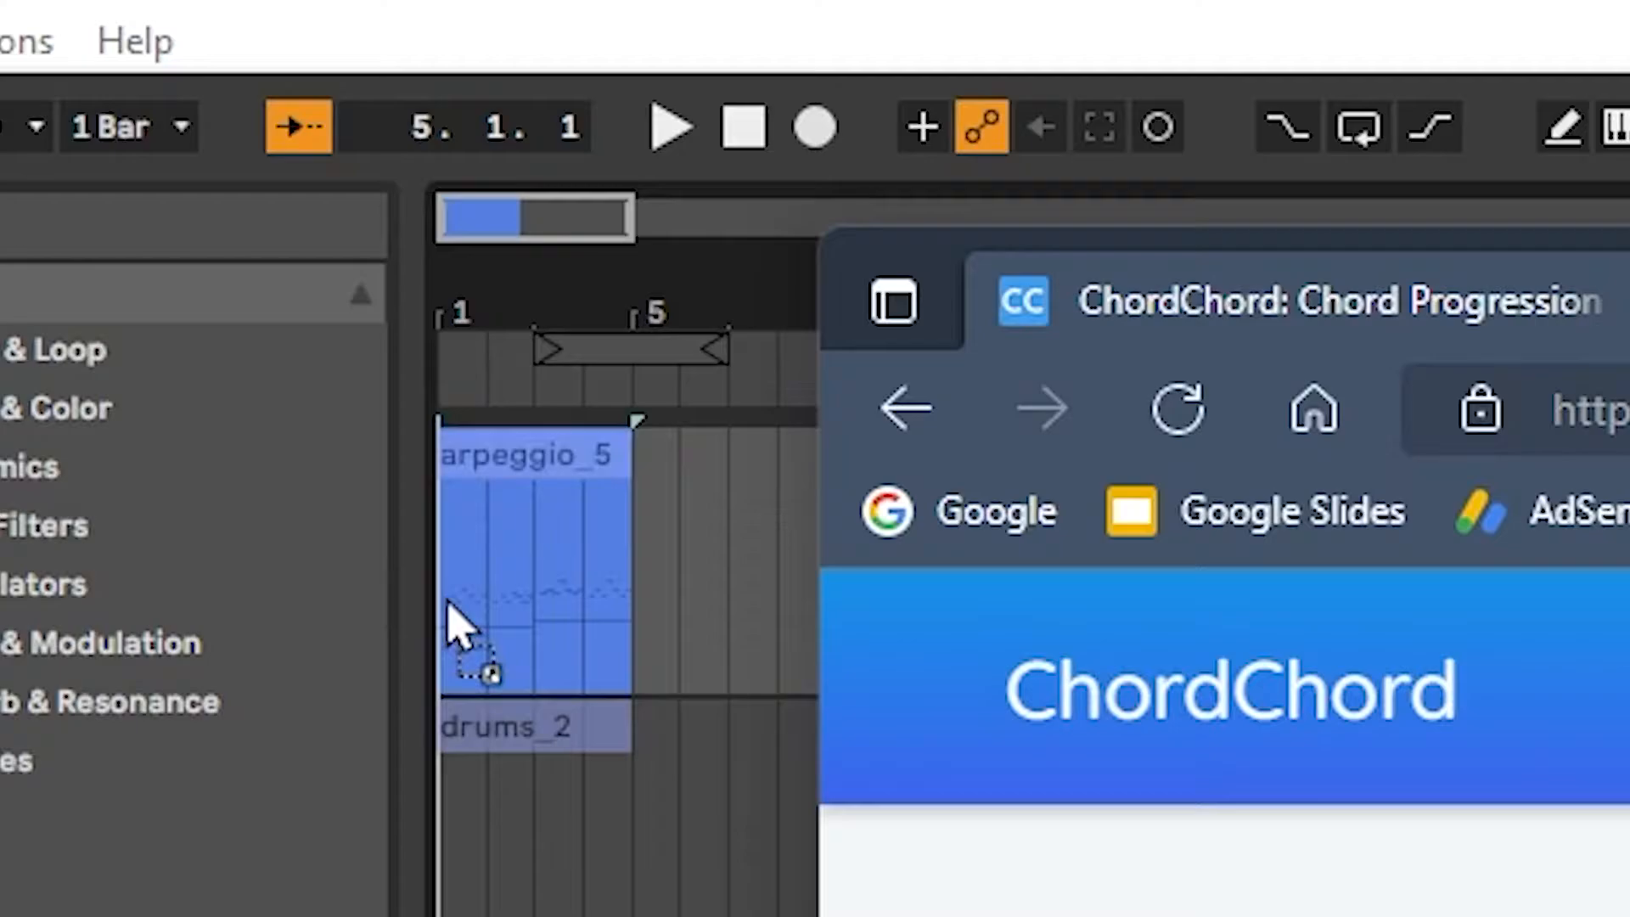
{"action": "left_click_drag", "start_coordinate": [448, 605], "coordinate": [450, 650]}
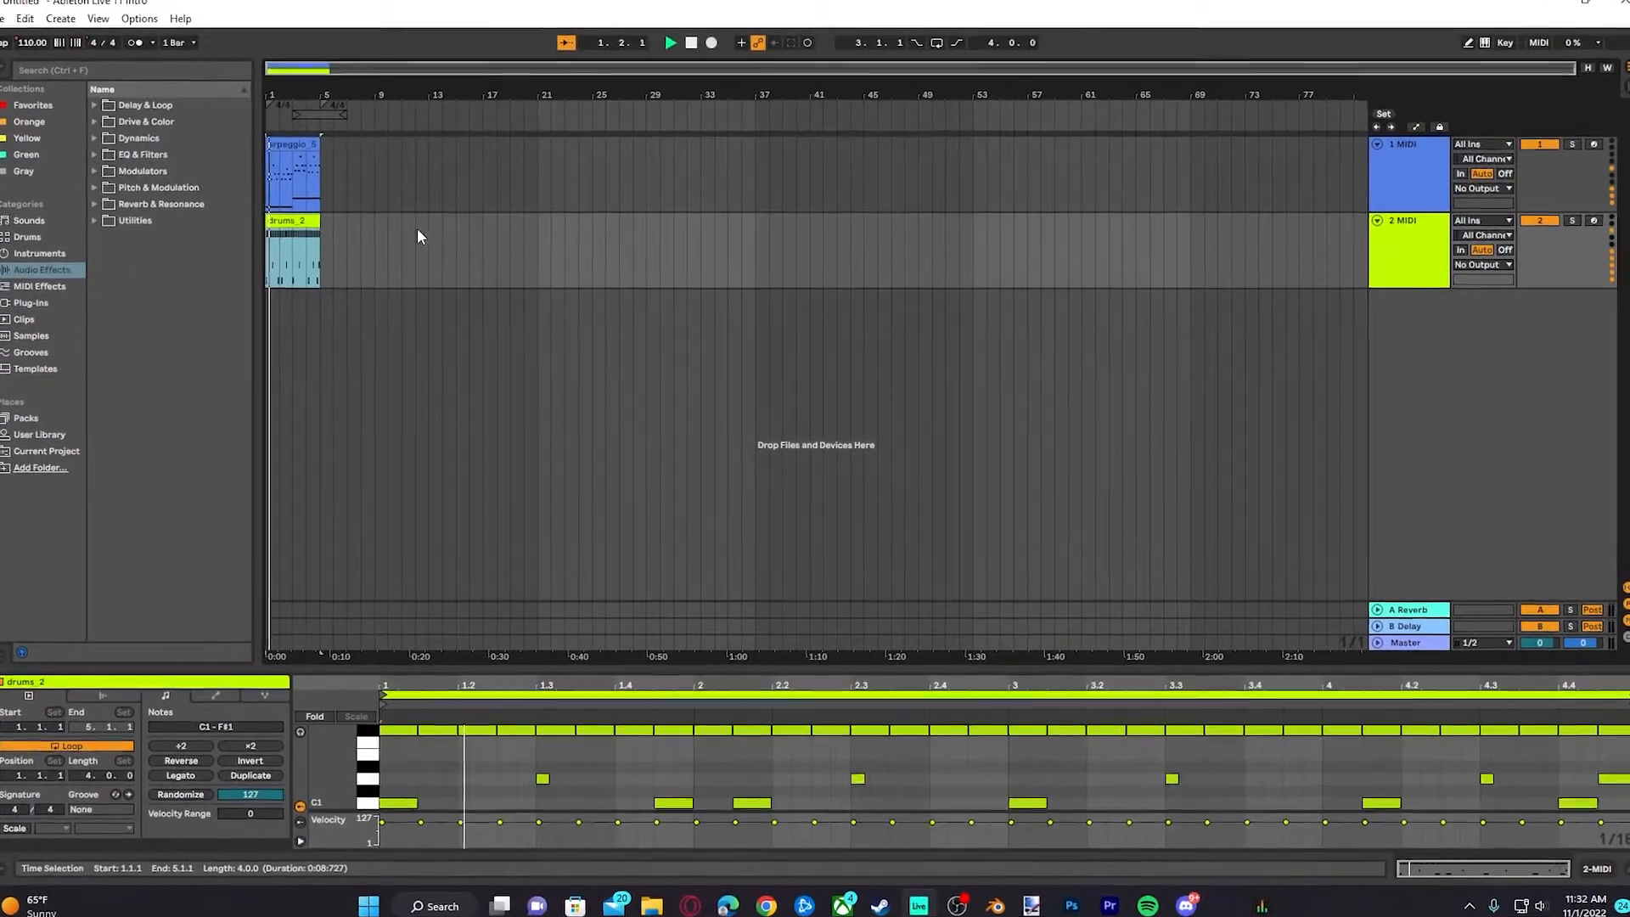
Play back the imported arpeggio and drum clips in the arrangement and stop
{"action": "key", "text": "space"}
{"action": "key", "text": "space"}
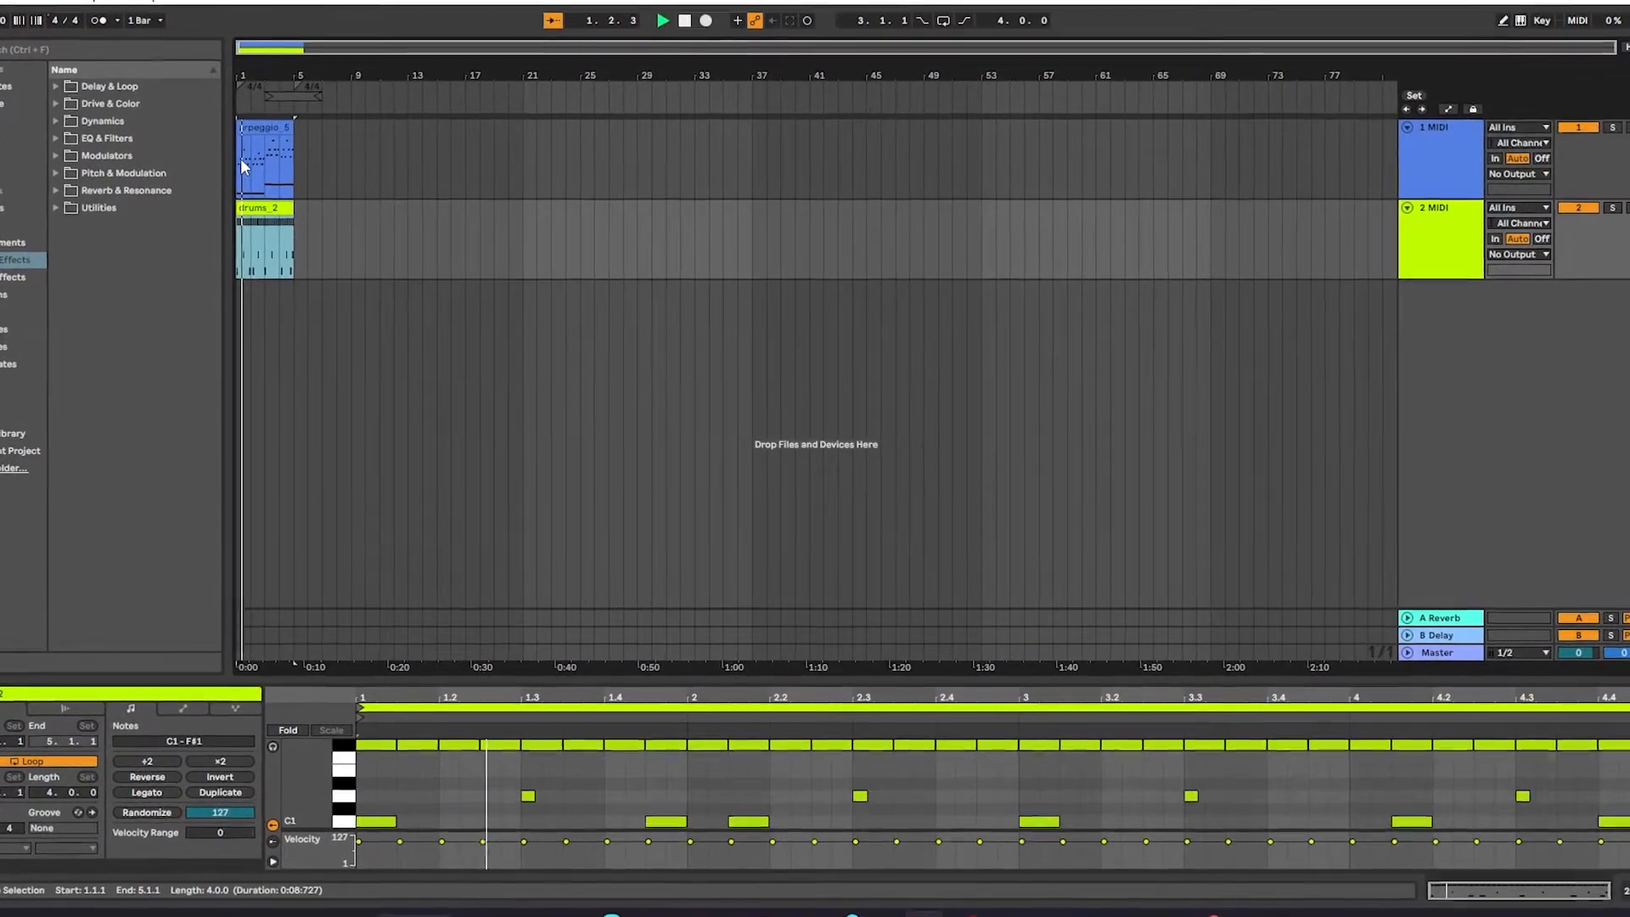
{"action": "key", "text": "space"}
Load the 4Front E-Piano x64 VST plug-in on the arpeggio track and close its plug-in window
{"action": "left_click", "coordinate": [256, 165]}
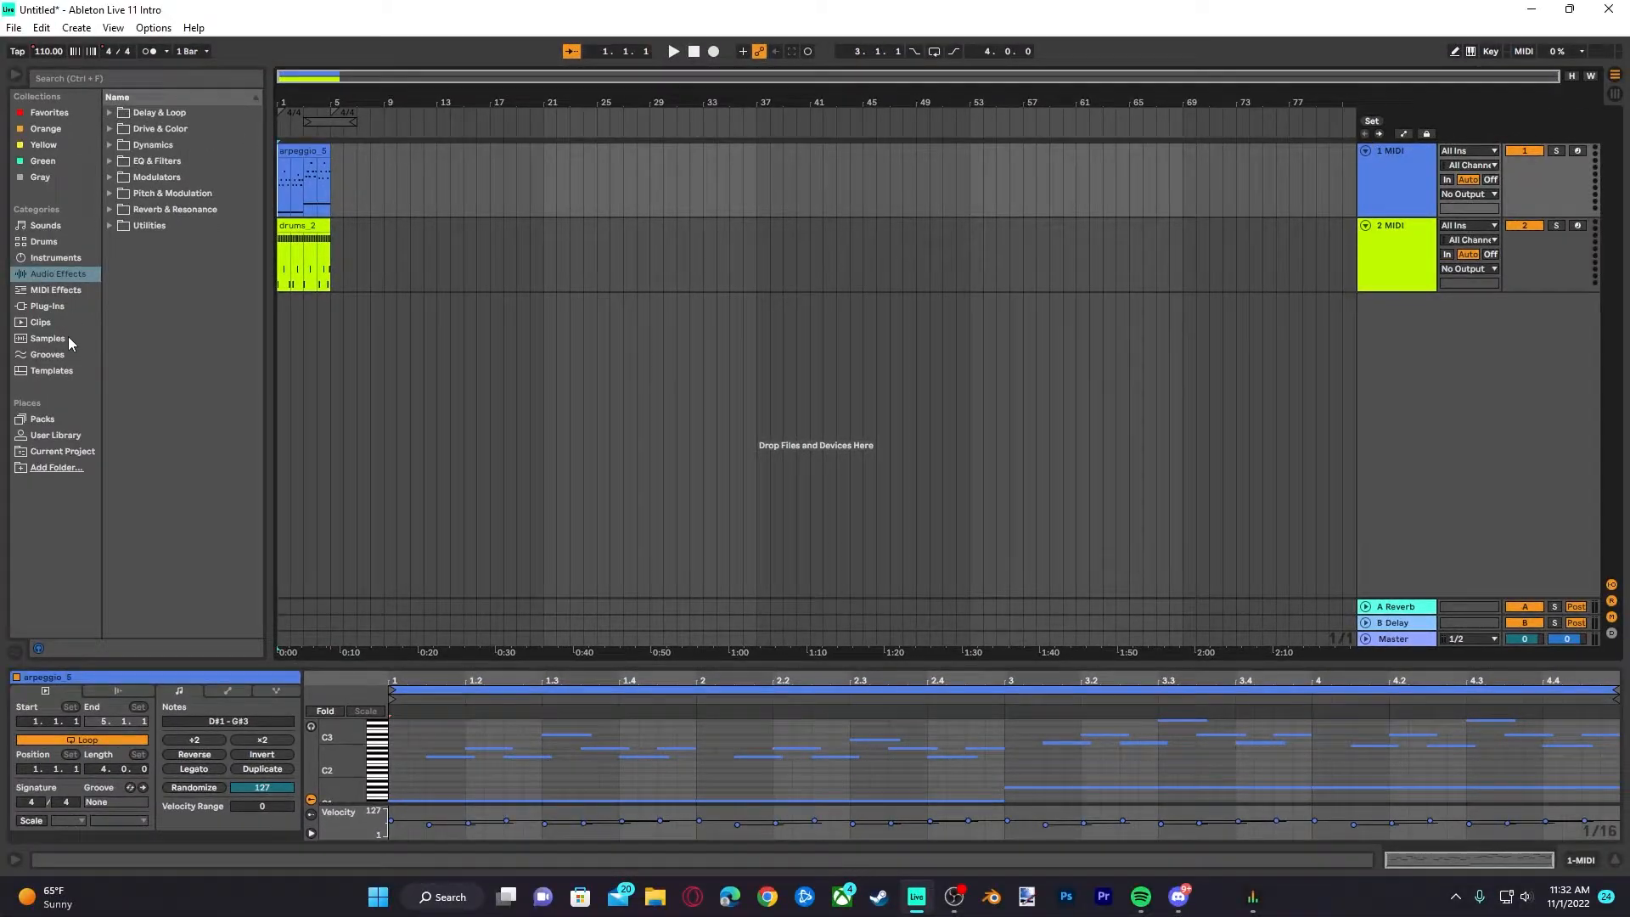
{"action": "left_click", "coordinate": [54, 246]}
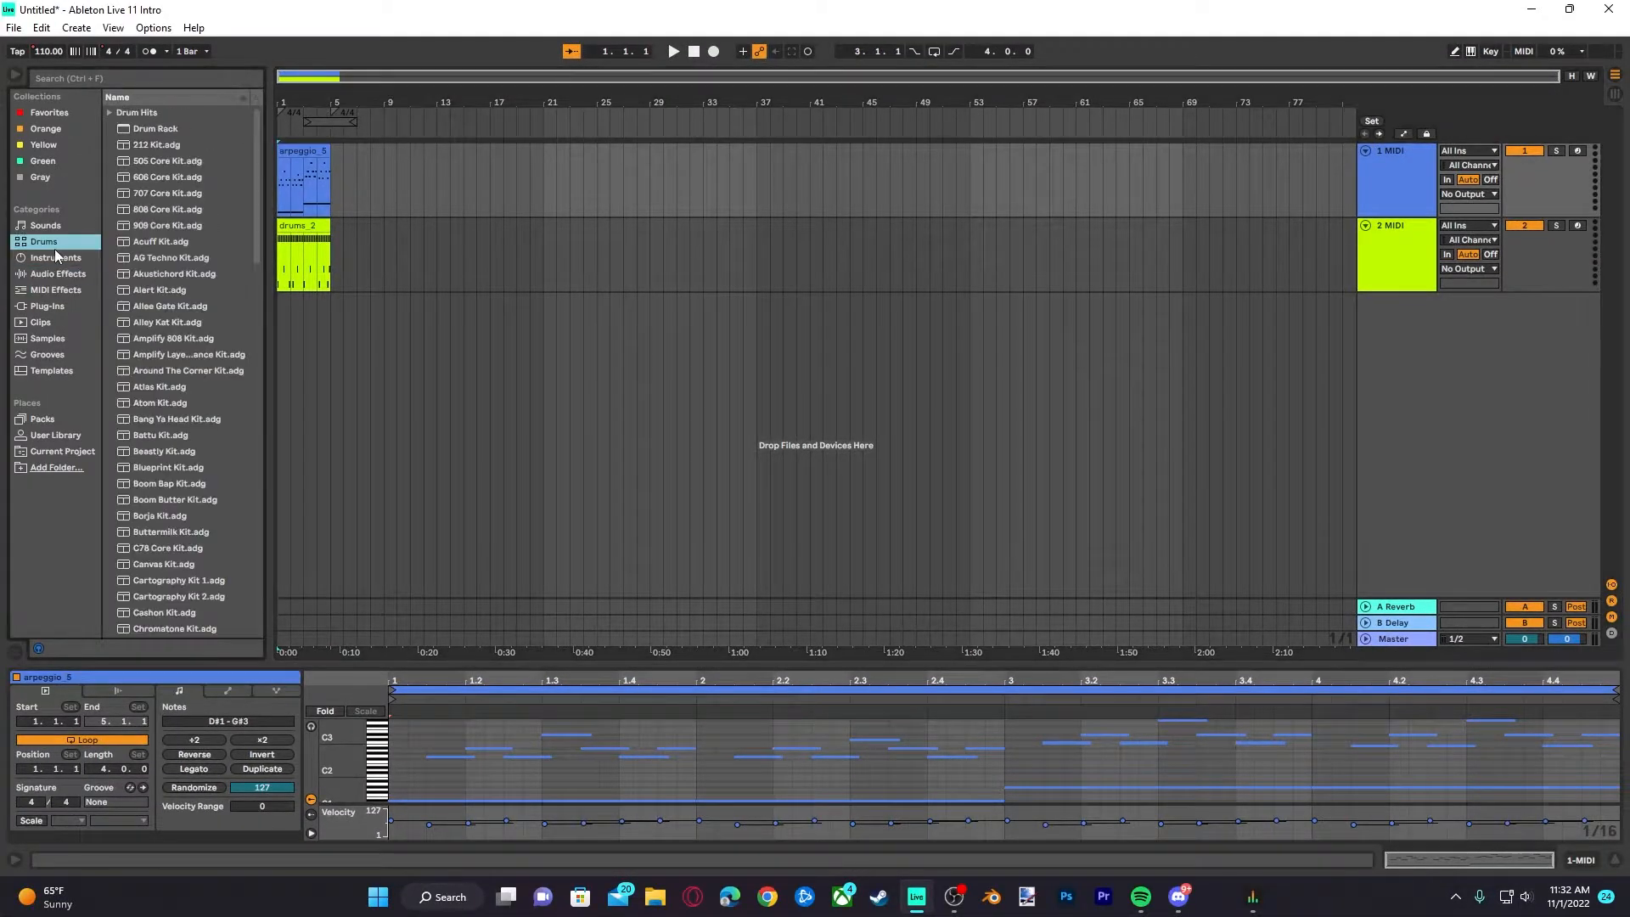
{"action": "left_click", "coordinate": [54, 258]}
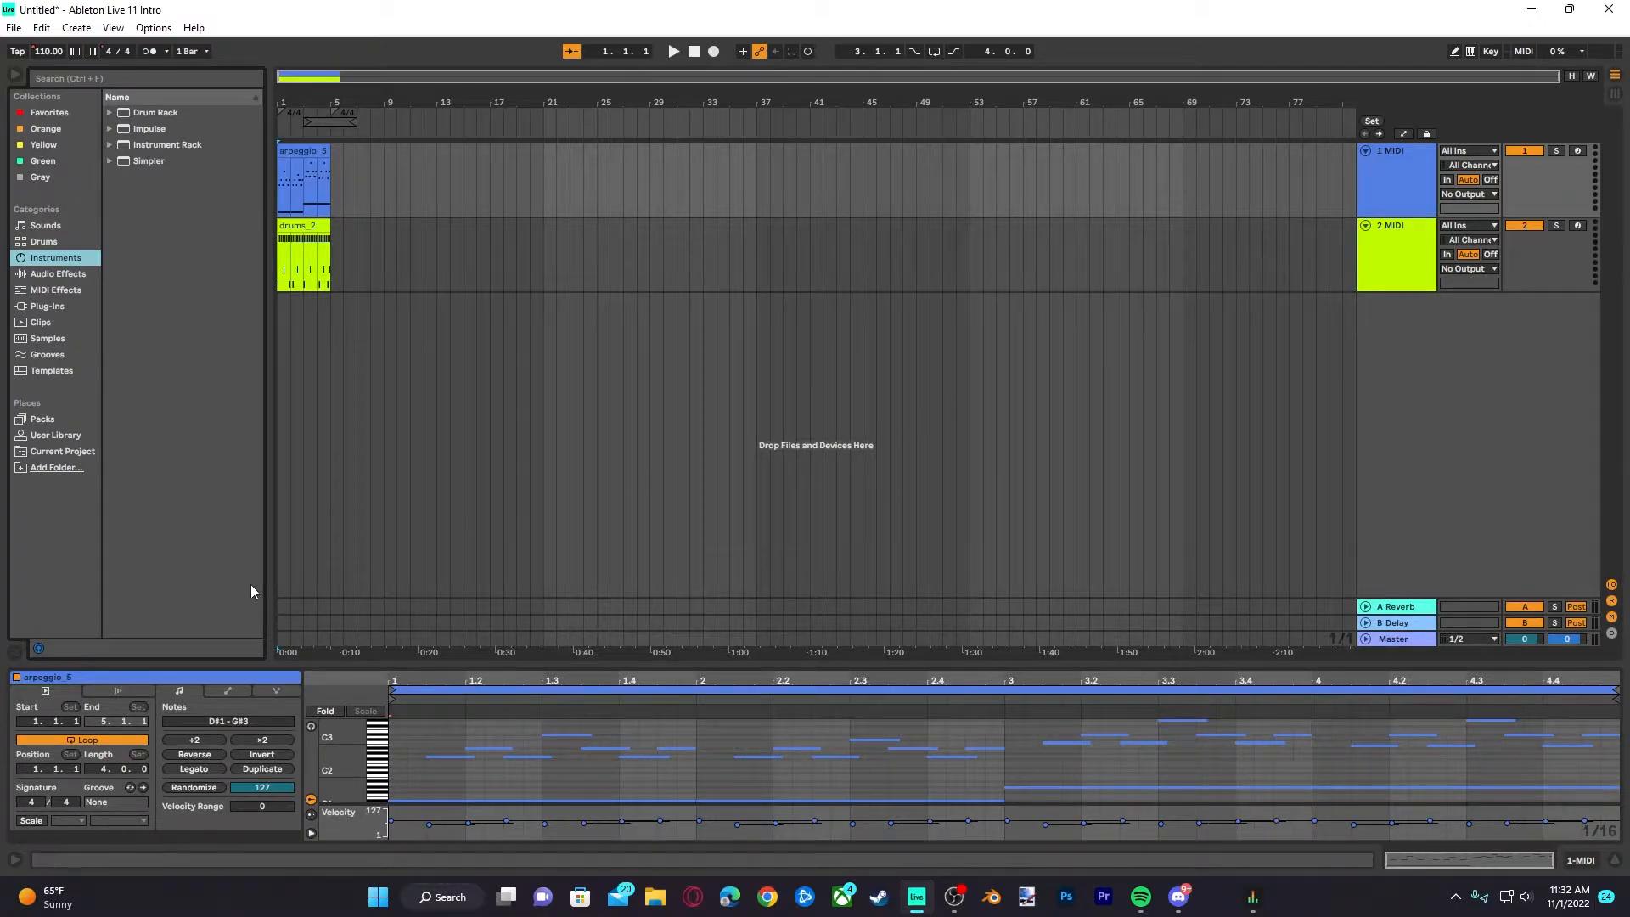
{"action": "left_click", "coordinate": [46, 306]}
{"action": "left_click", "coordinate": [109, 112]}
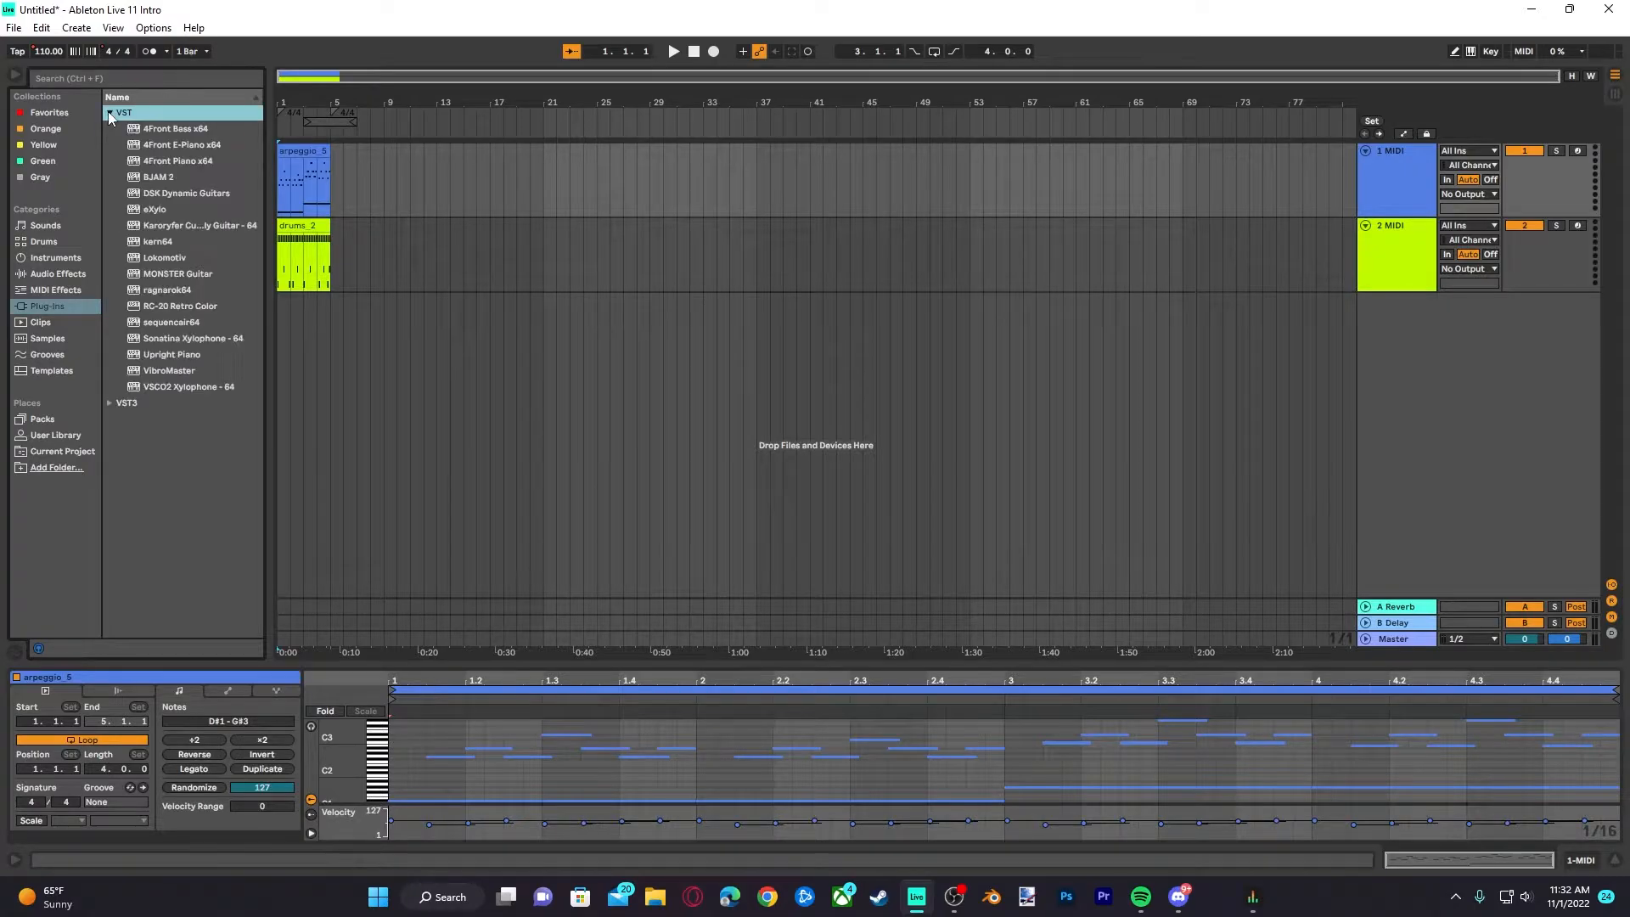
{"action": "left_click", "coordinate": [180, 161]}
{"action": "double_click", "coordinate": [191, 144]}
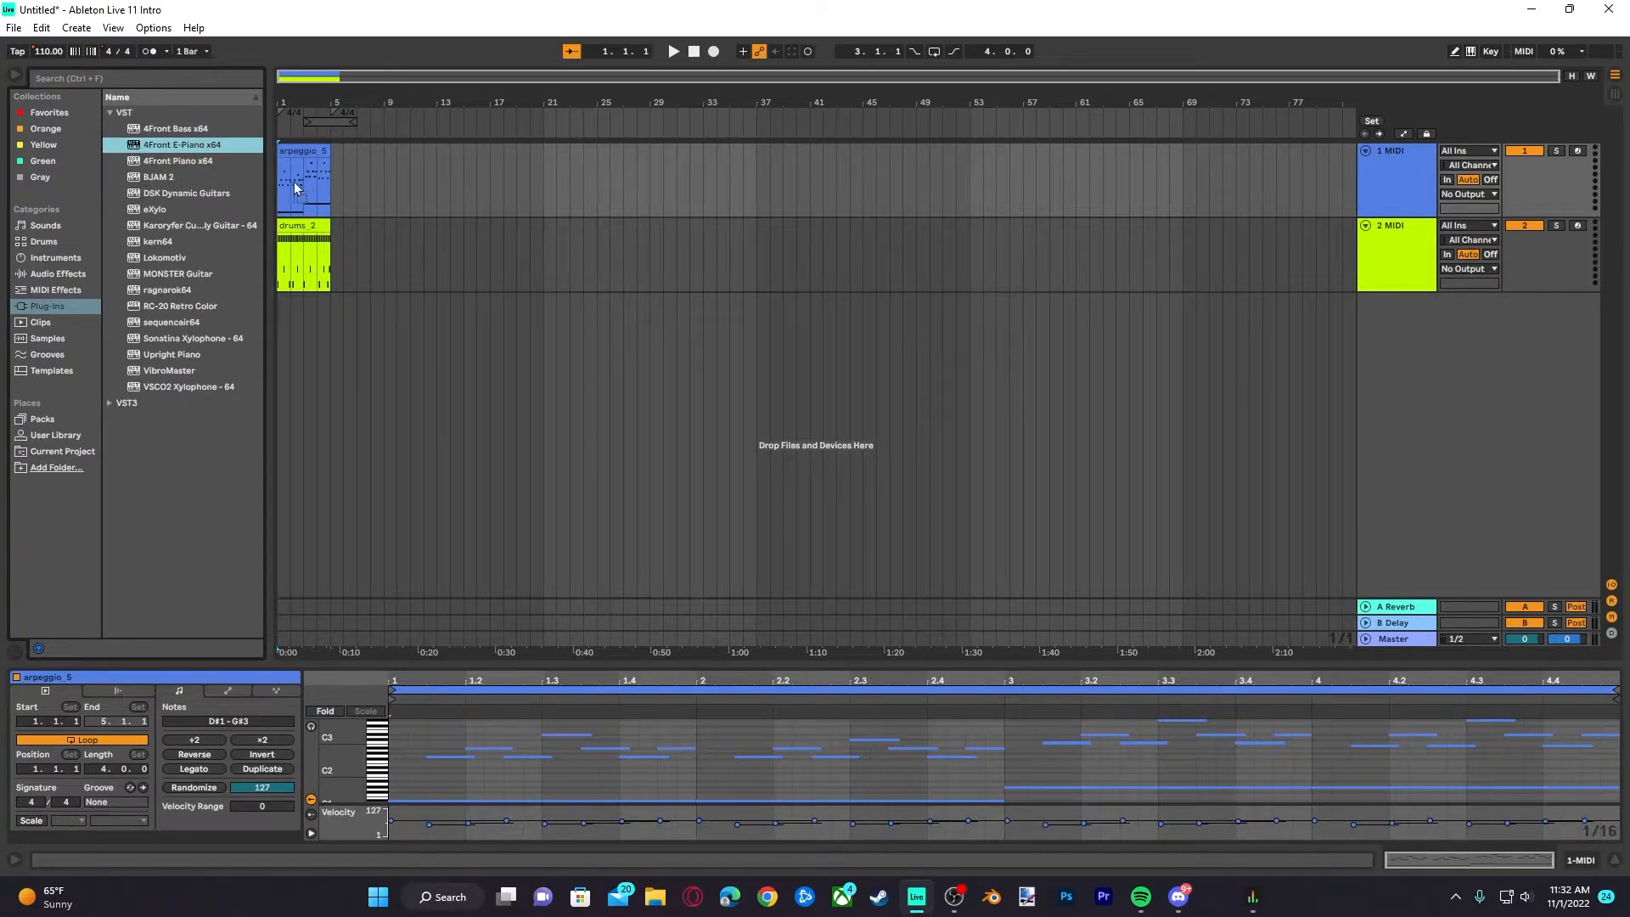
{"action": "left_click", "coordinate": [442, 84]}
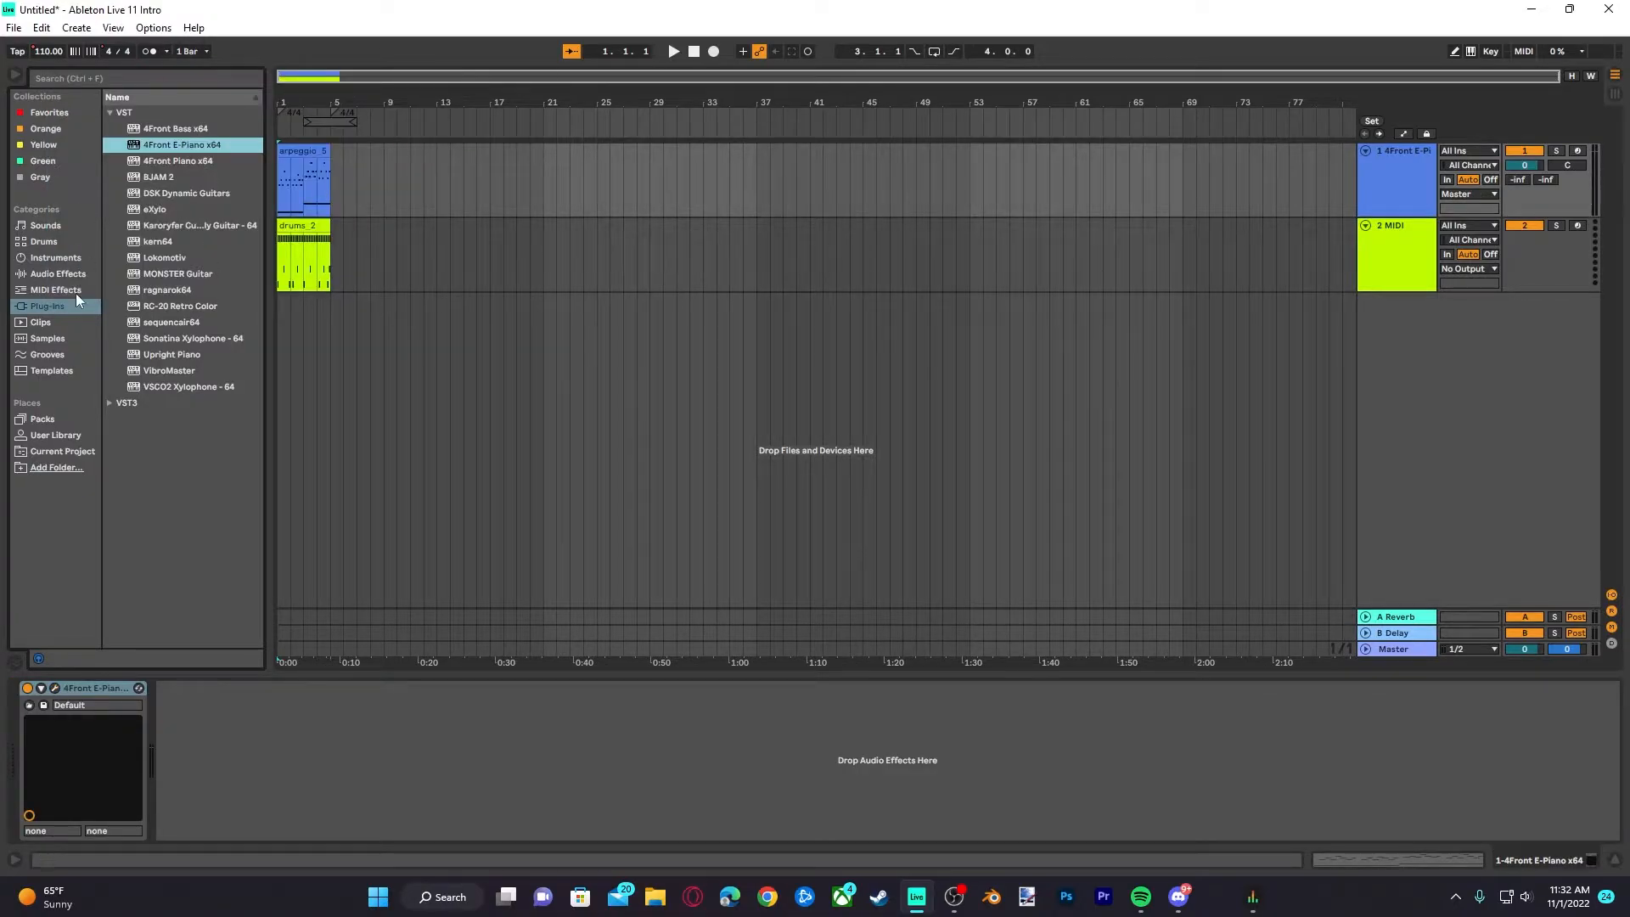
Open the drums clip, search the drum library for 909, and load 909 Core Kit on the drum track
{"action": "left_click", "coordinate": [283, 247]}
{"action": "double_click", "coordinate": [294, 226]}
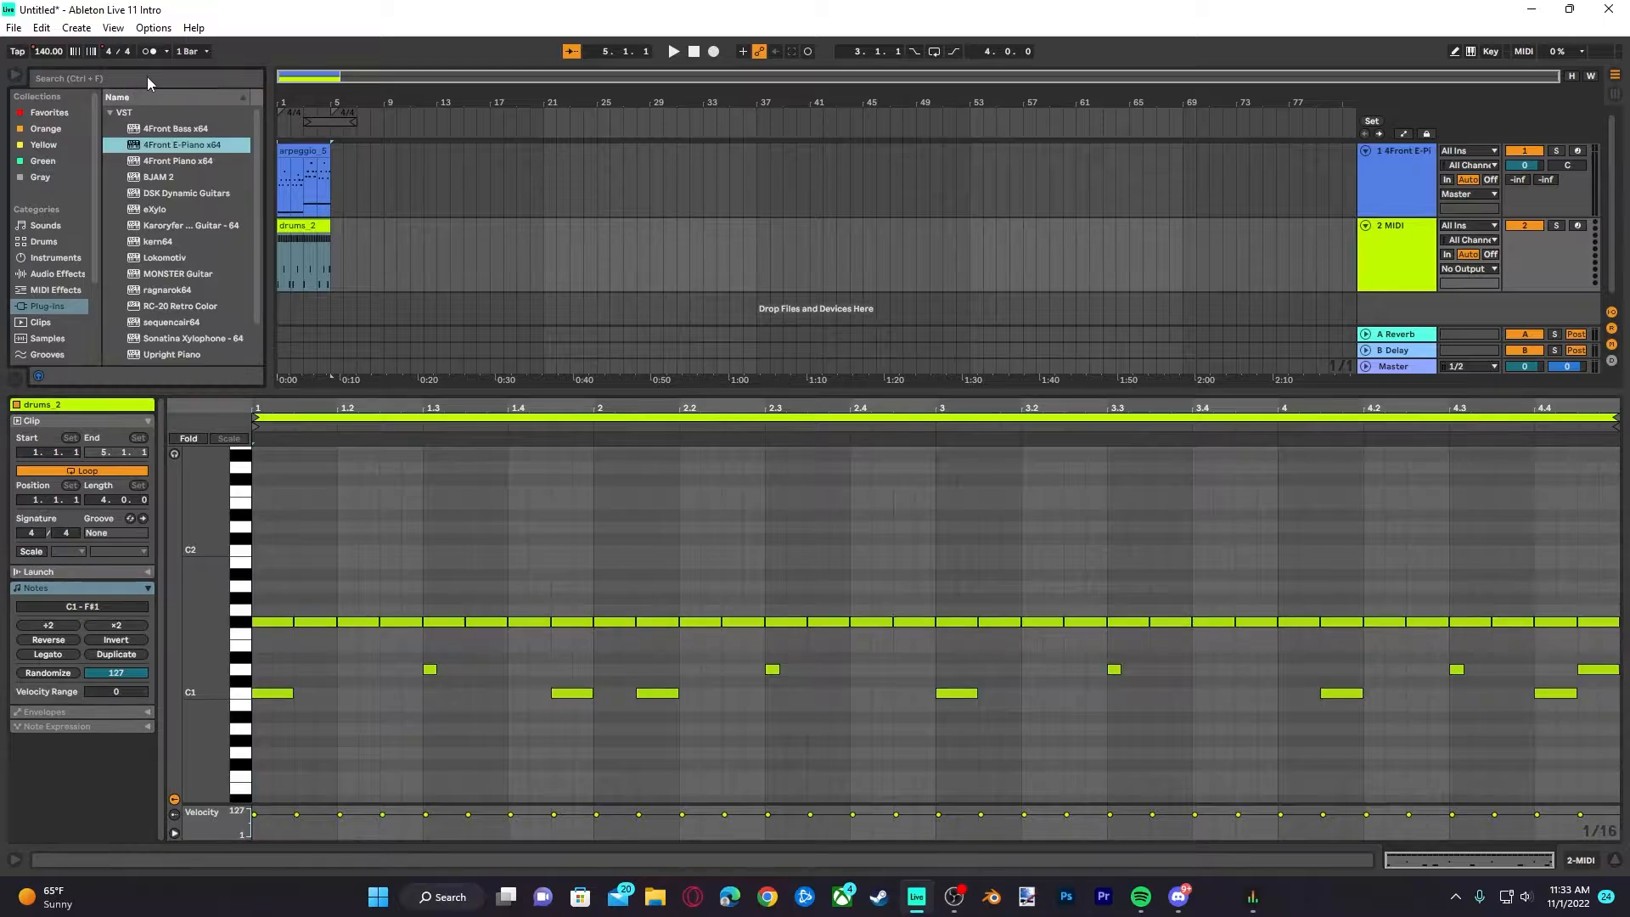
{"action": "left_click", "coordinate": [148, 78]}
{"action": "type", "text": "9"}
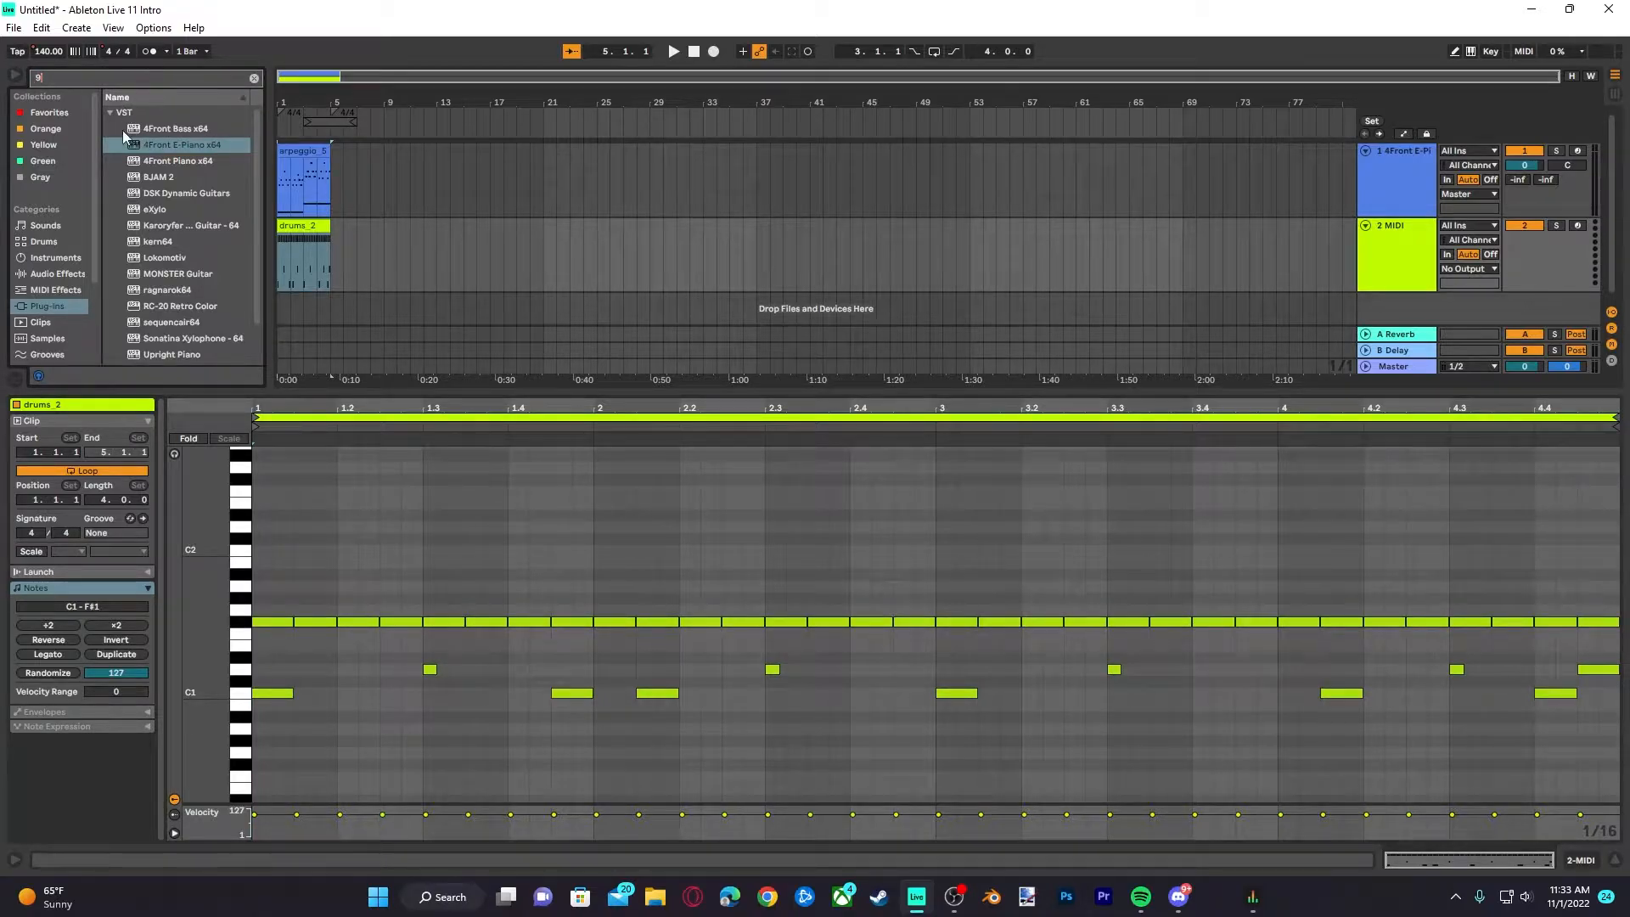
{"action": "type", "text": "09"}
{"action": "left_click", "coordinate": [44, 241]}
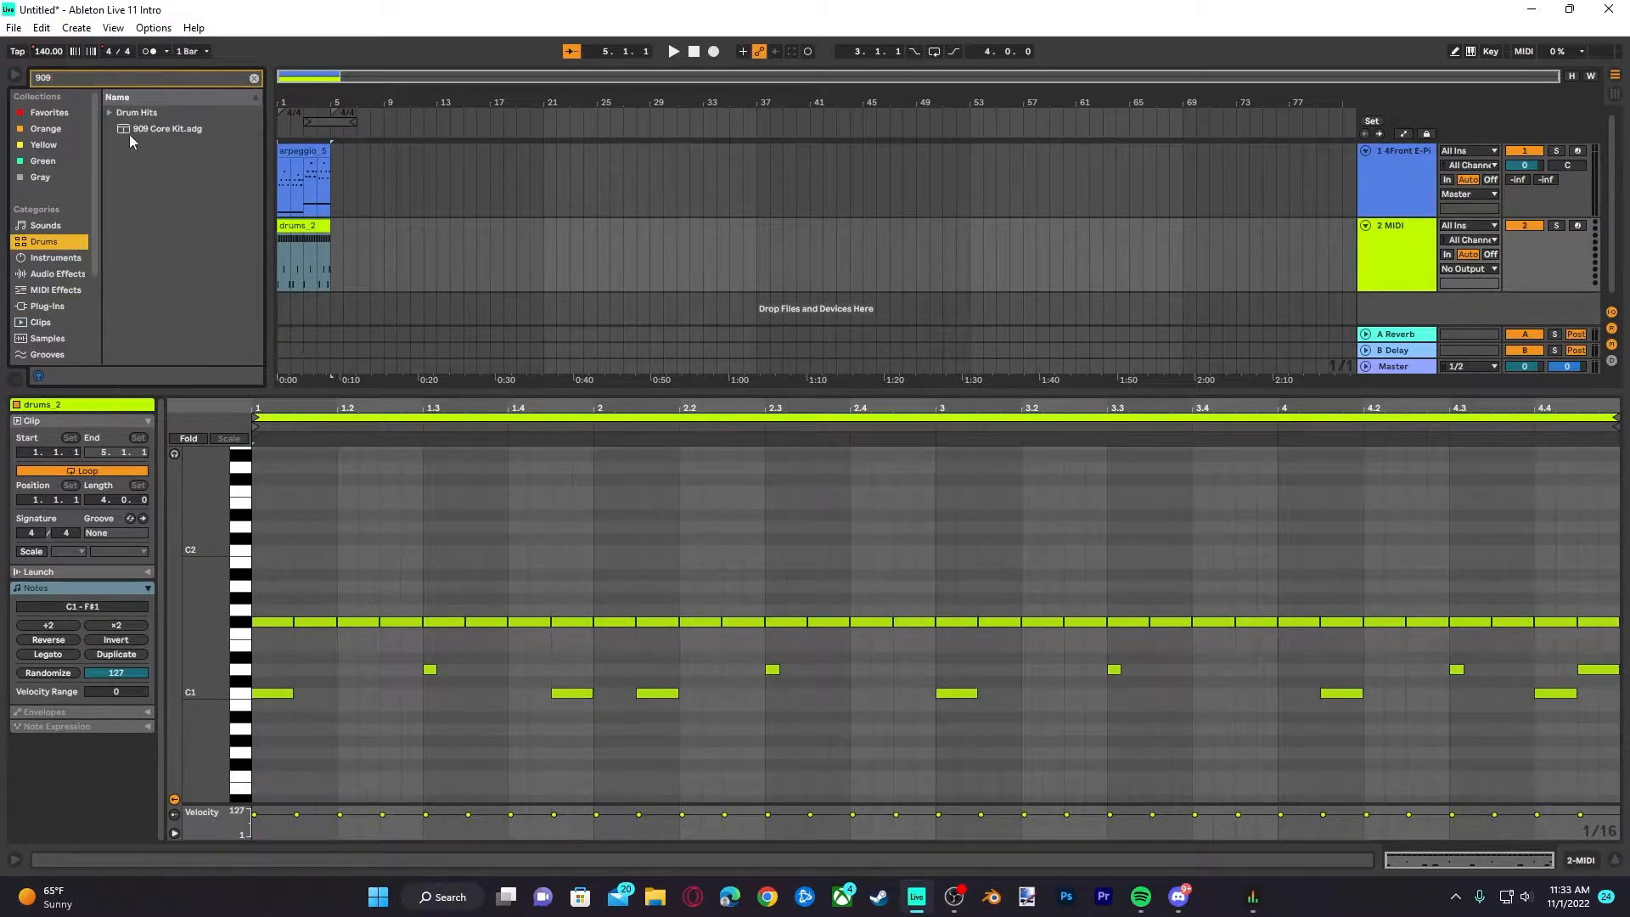
{"action": "left_click", "coordinate": [152, 129]}
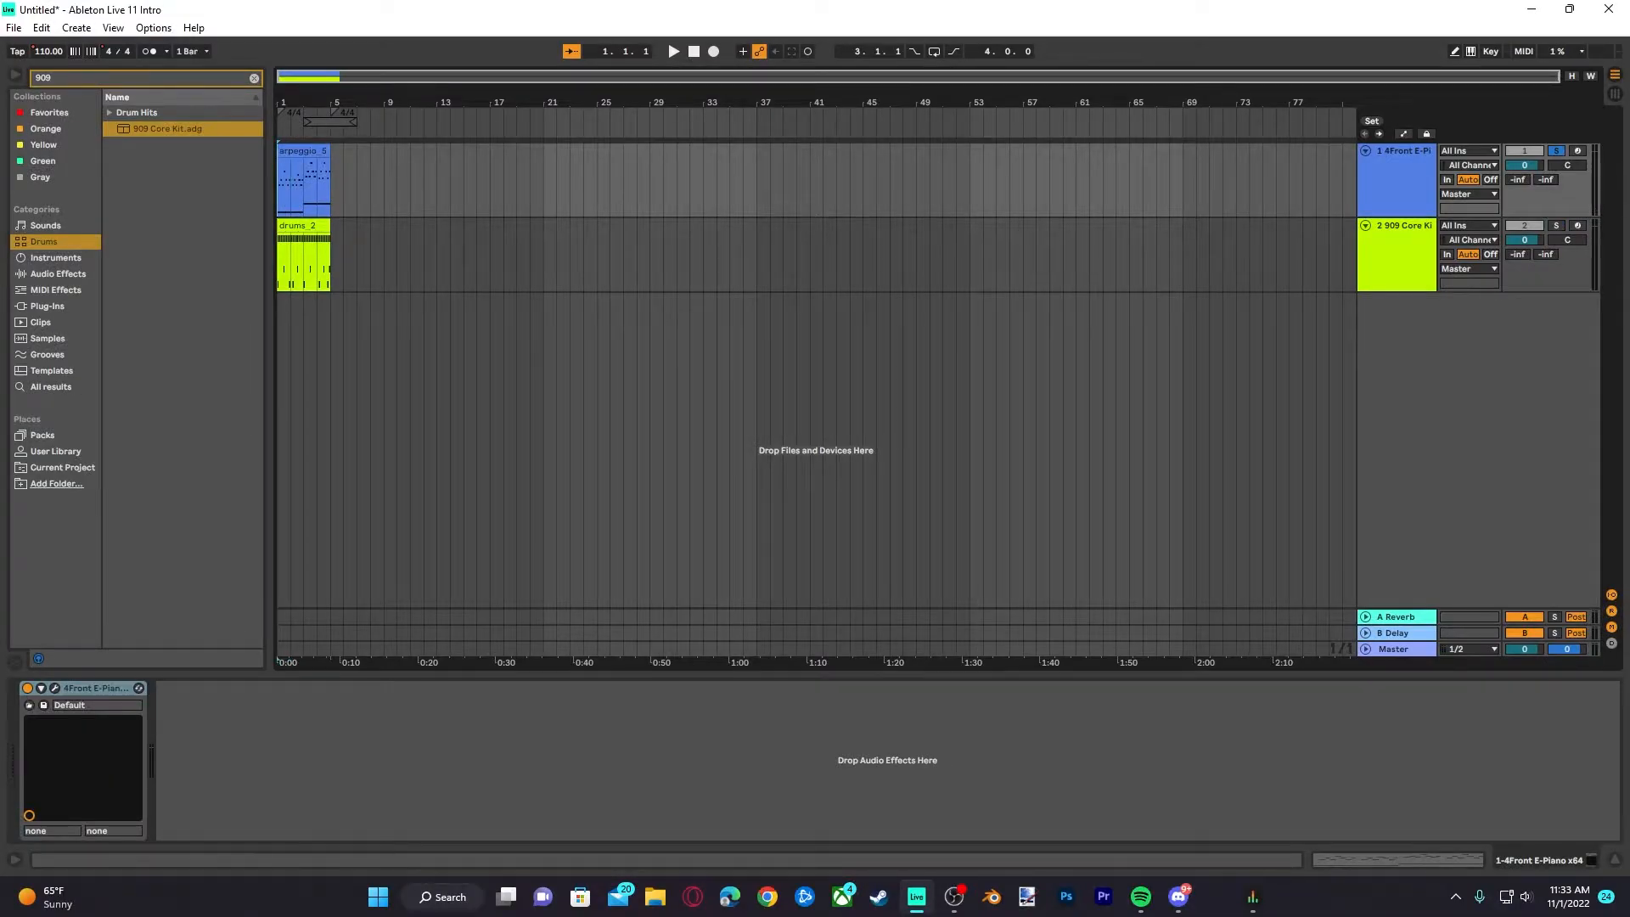
Play the arrangement from the start, turn off the electric piano track's solo during playback, and stop
{"action": "key", "text": "alt+Tab"}
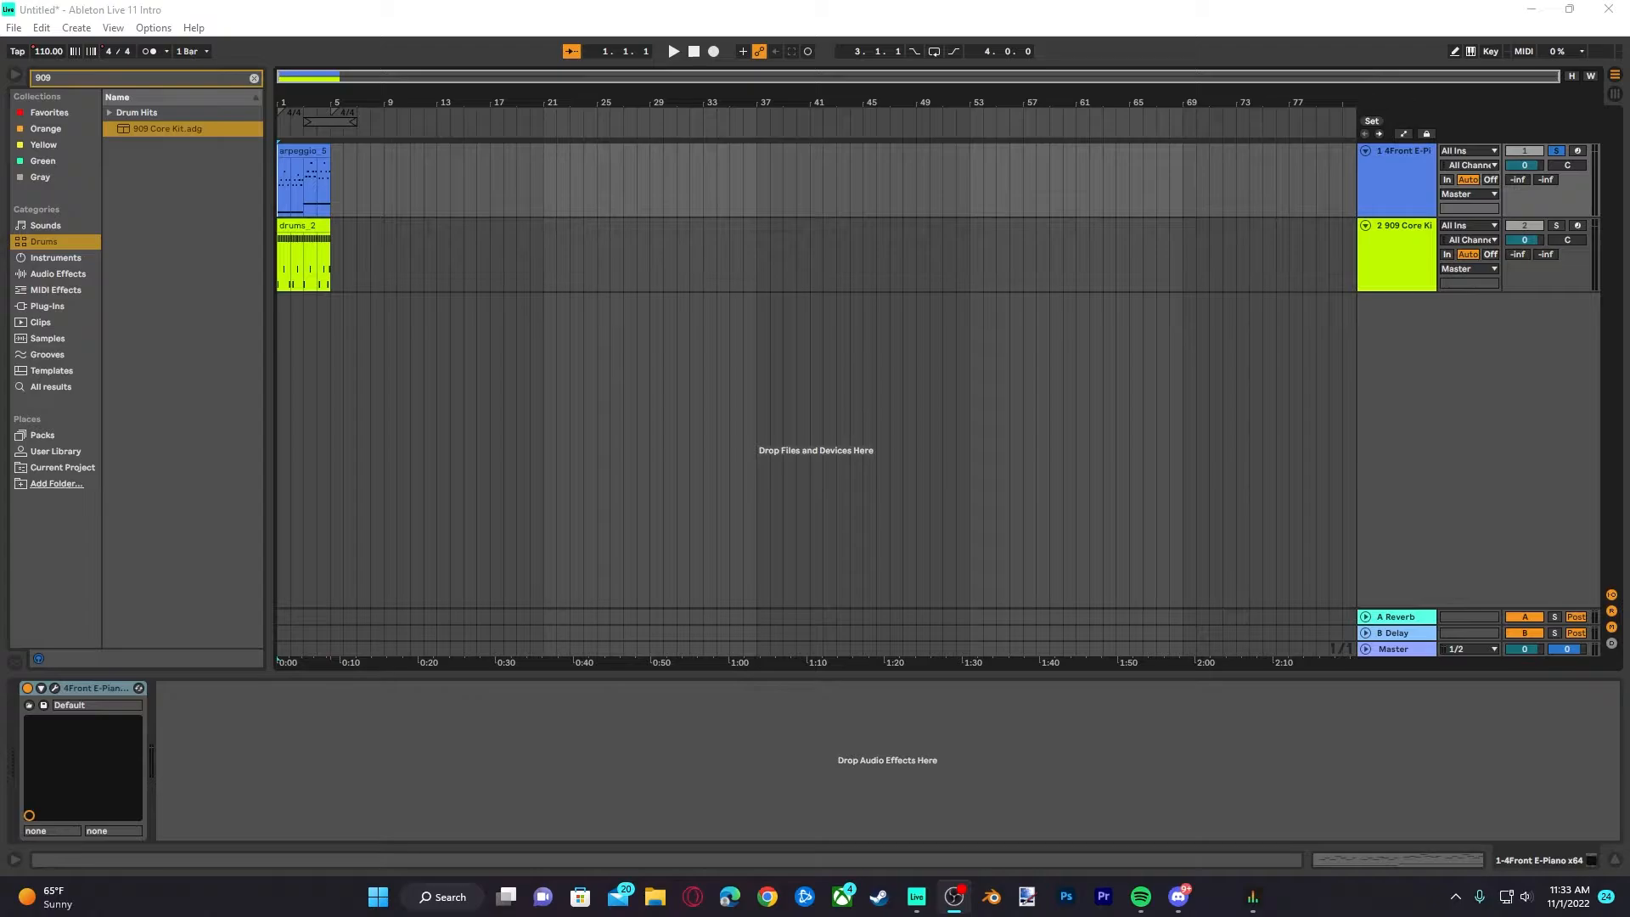
{"action": "key", "text": "alt+Tab"}
{"action": "key", "text": "space"}
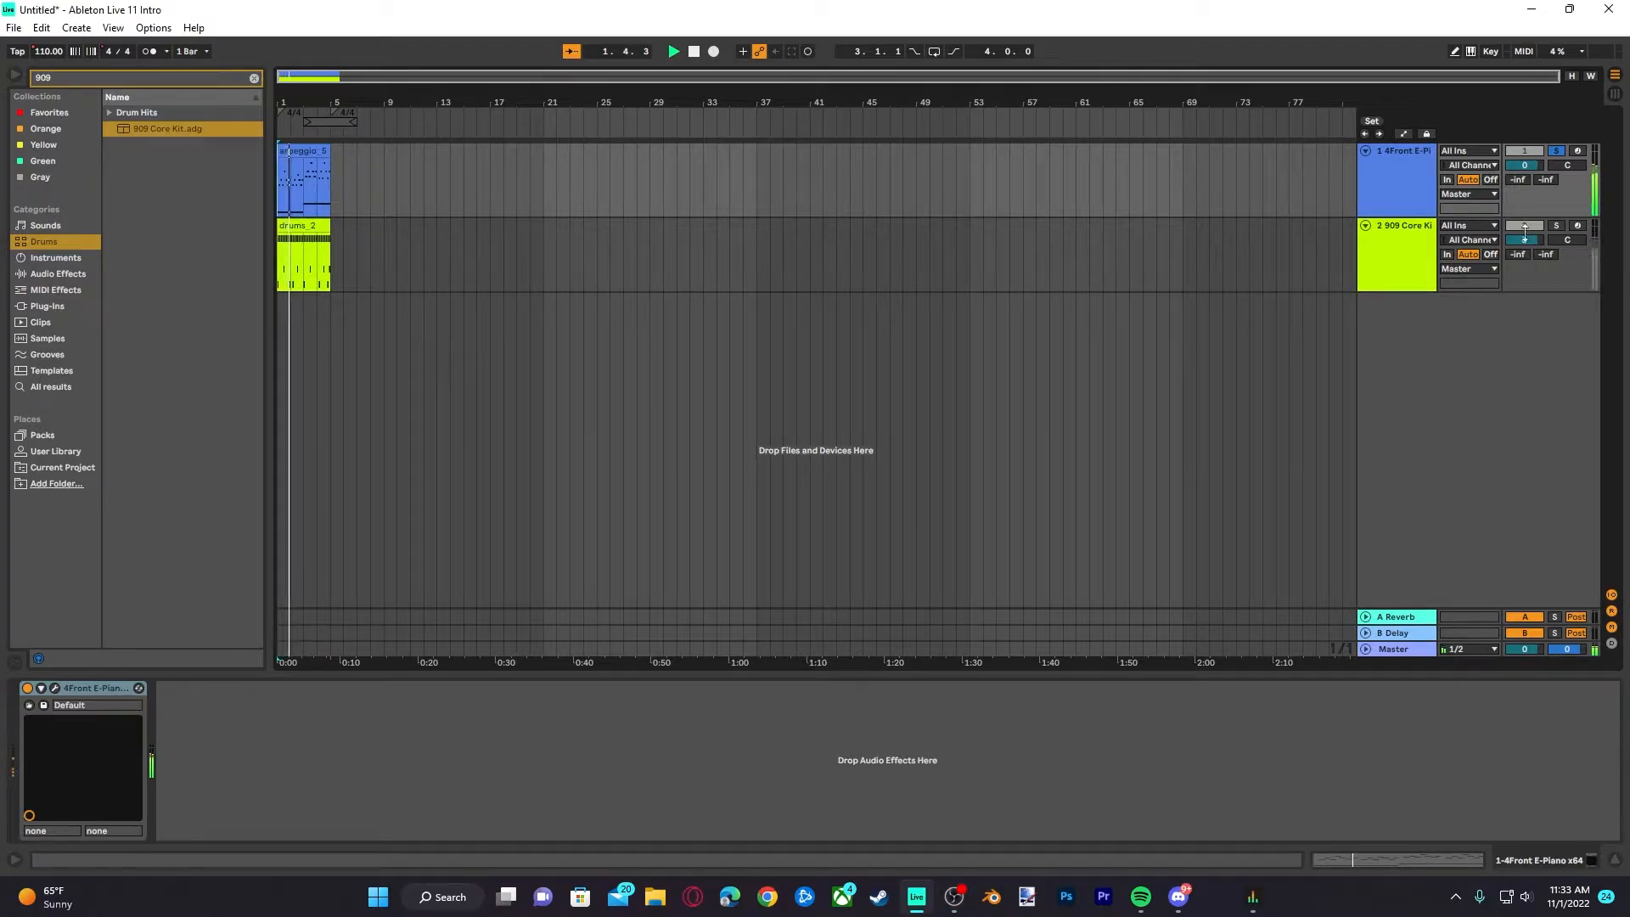
{"action": "left_click", "coordinate": [1558, 150]}
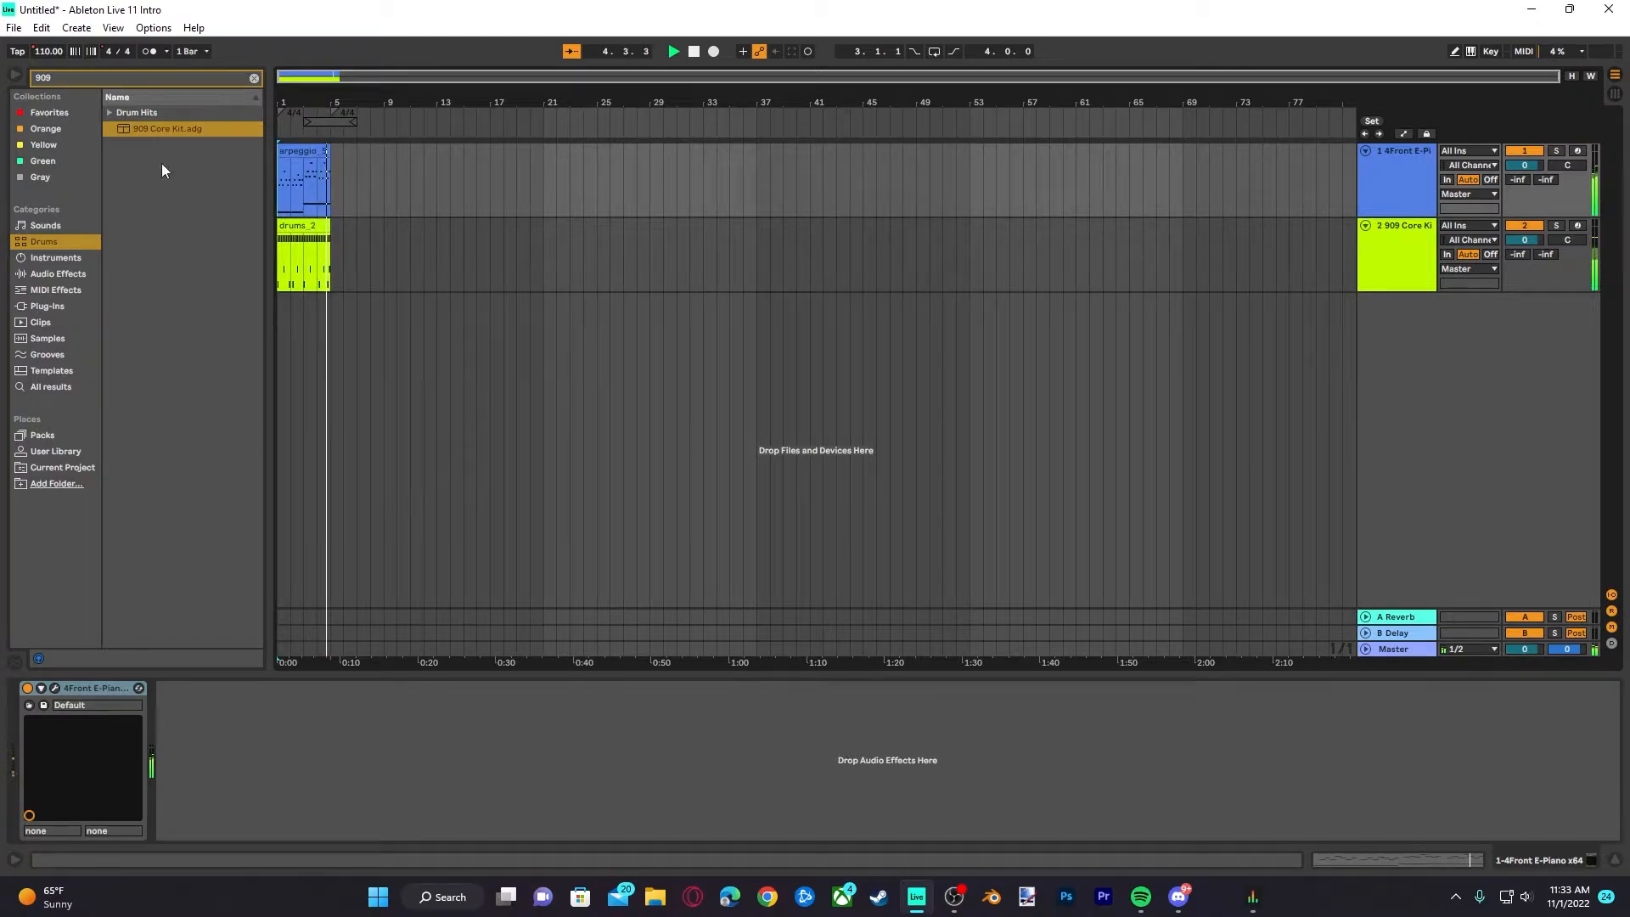
{"action": "key", "text": "space"}
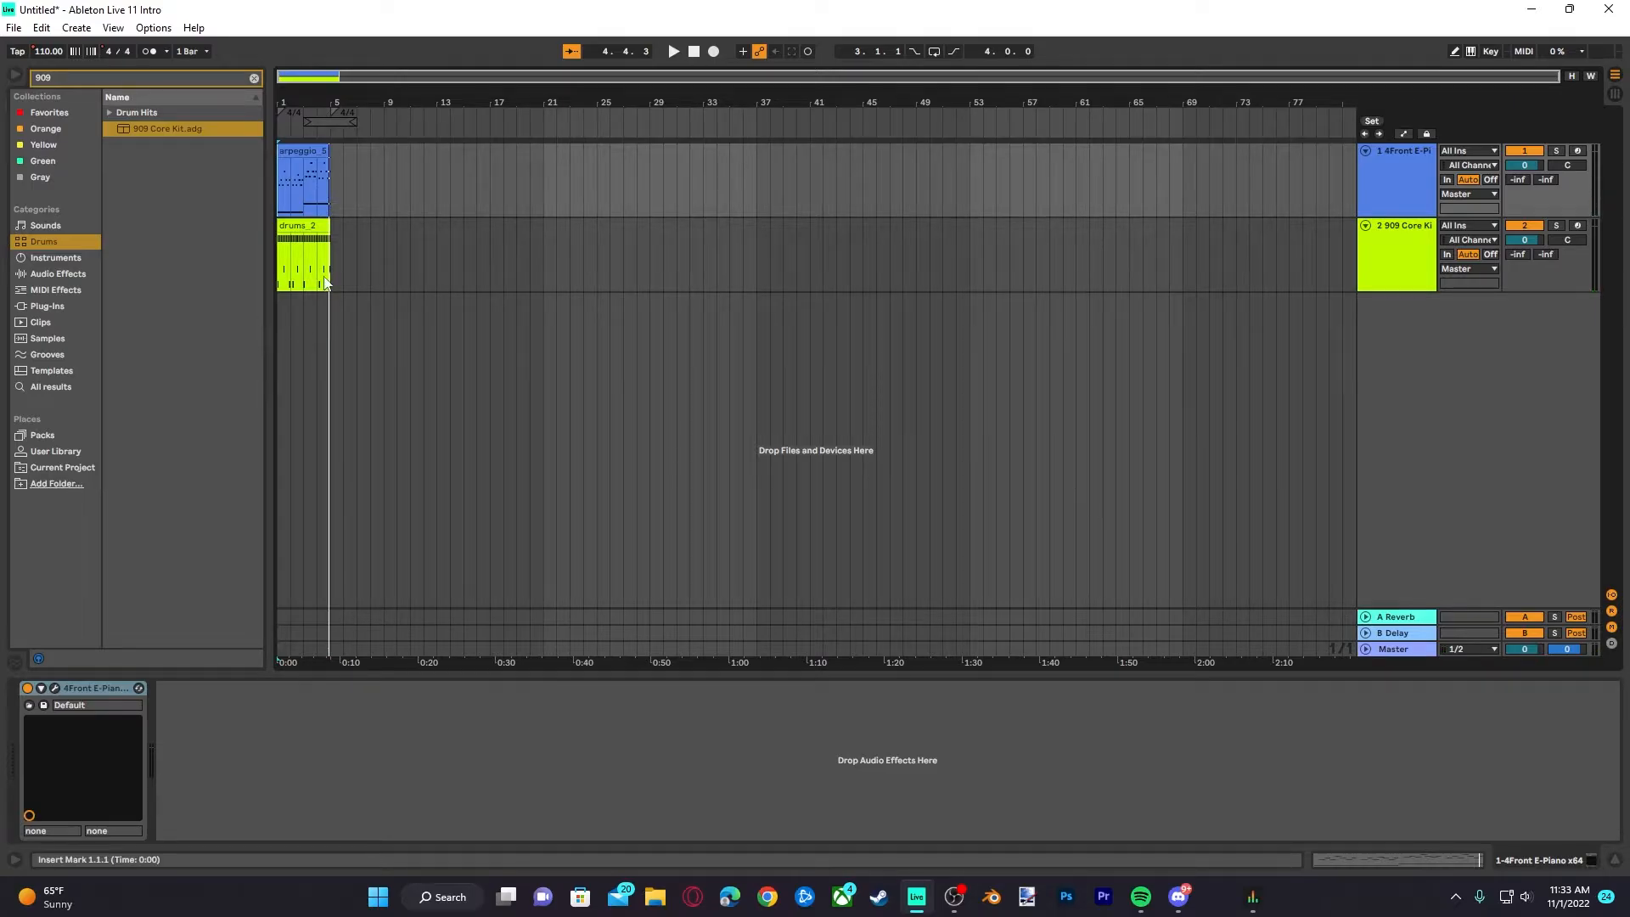
Duplicate the arpeggio and drum clips together until four repetitions run from bar 1 to bar 17
{"action": "key", "text": "ctrl+a"}
{"action": "key", "text": "ctrl+d"}
{"action": "key", "text": "ctrl+d"}
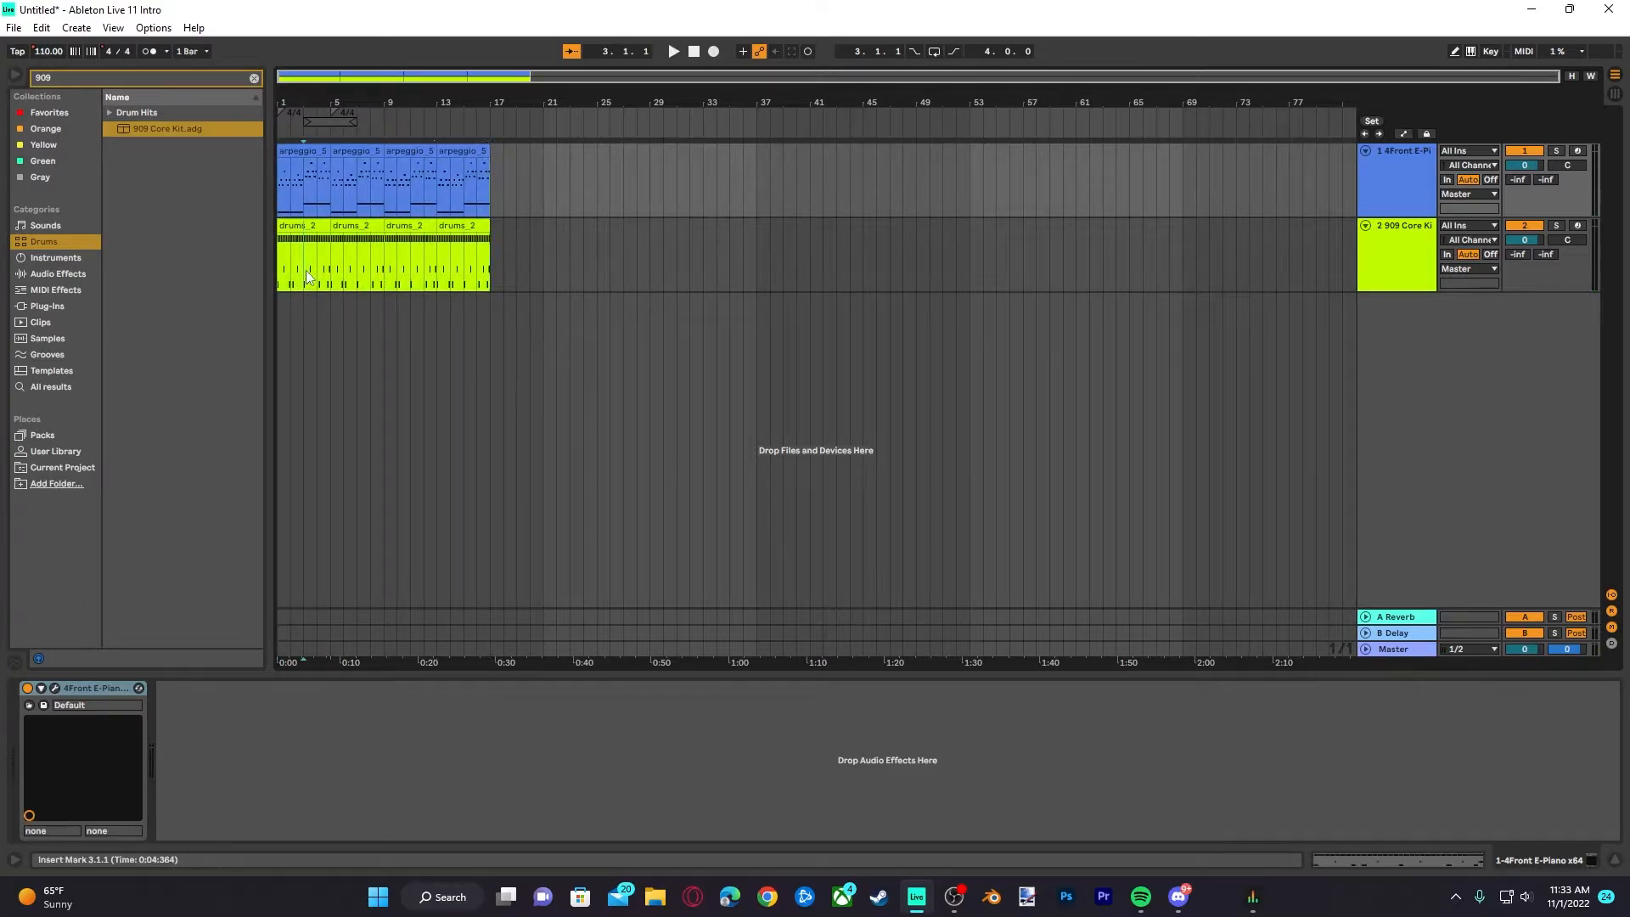
Insert a red MIDI track named "bbassy bas" below the drum track
{"action": "left_click", "coordinate": [1390, 264]}
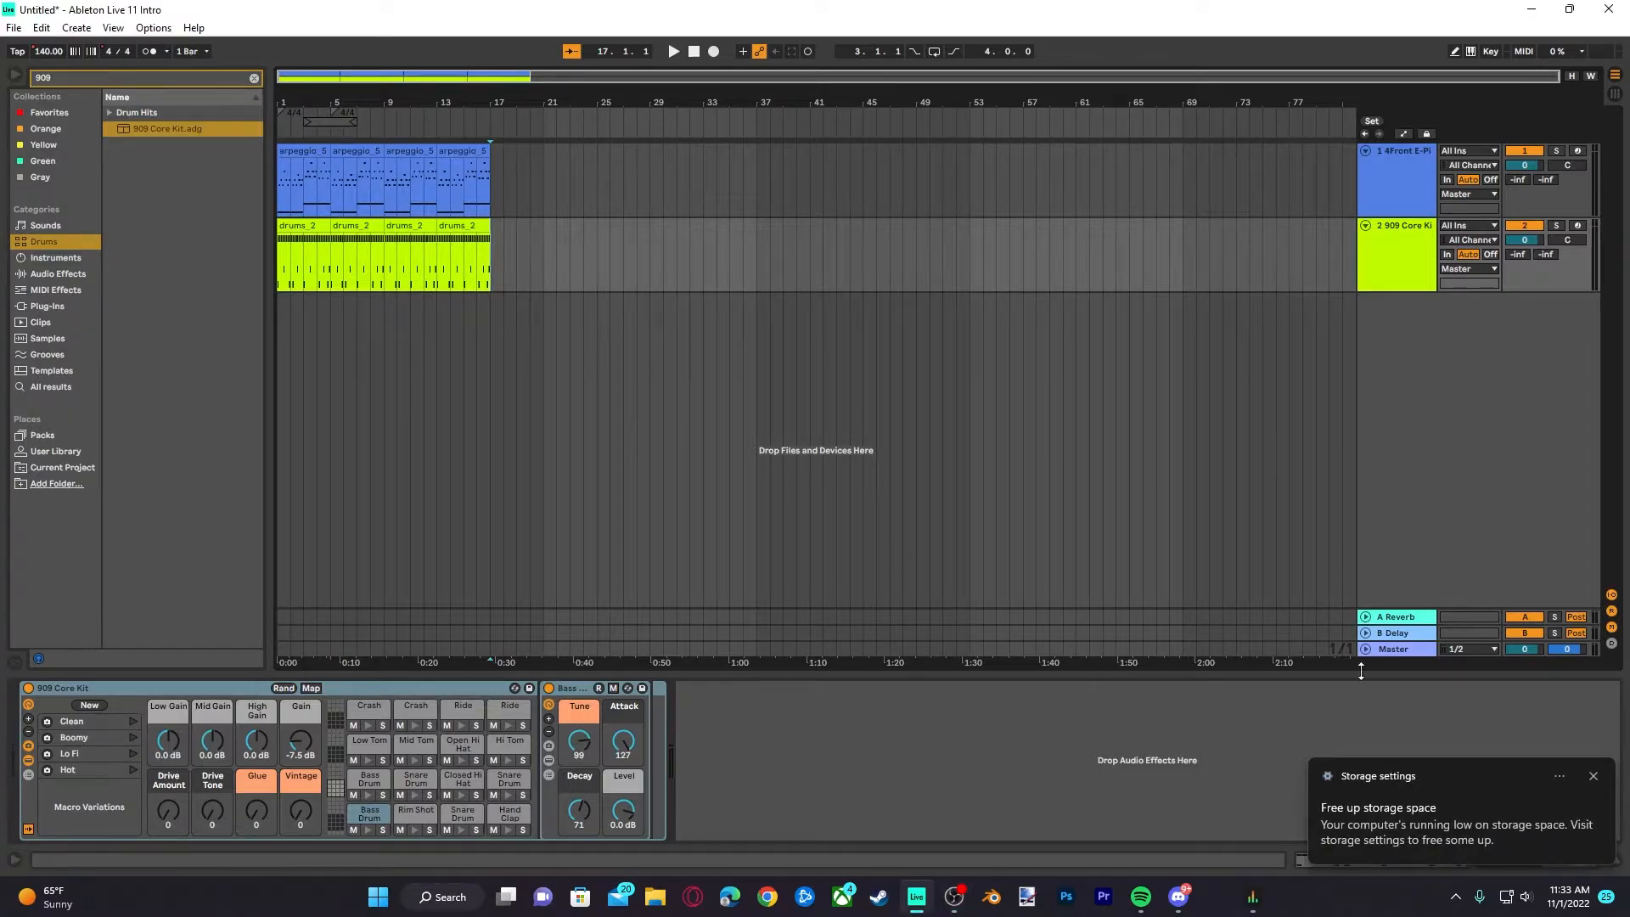
{"action": "left_click", "coordinate": [1591, 777]}
{"action": "left_click", "coordinate": [1425, 362]}
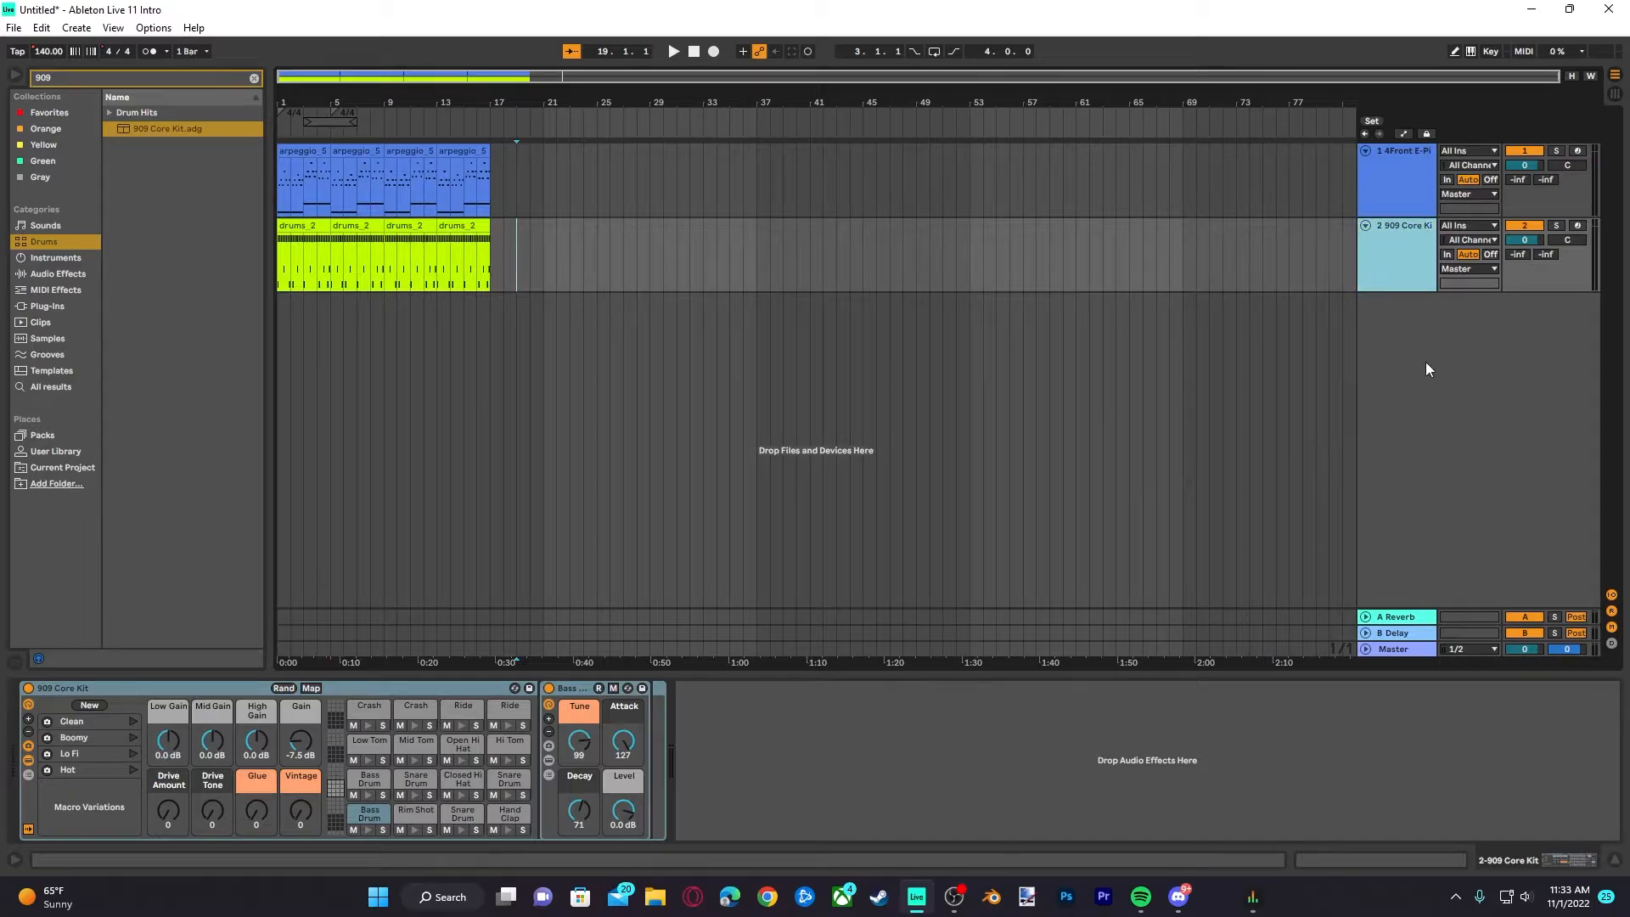
{"action": "key", "text": "ctrl+shift+t"}
{"action": "right_click", "coordinate": [1402, 306]}
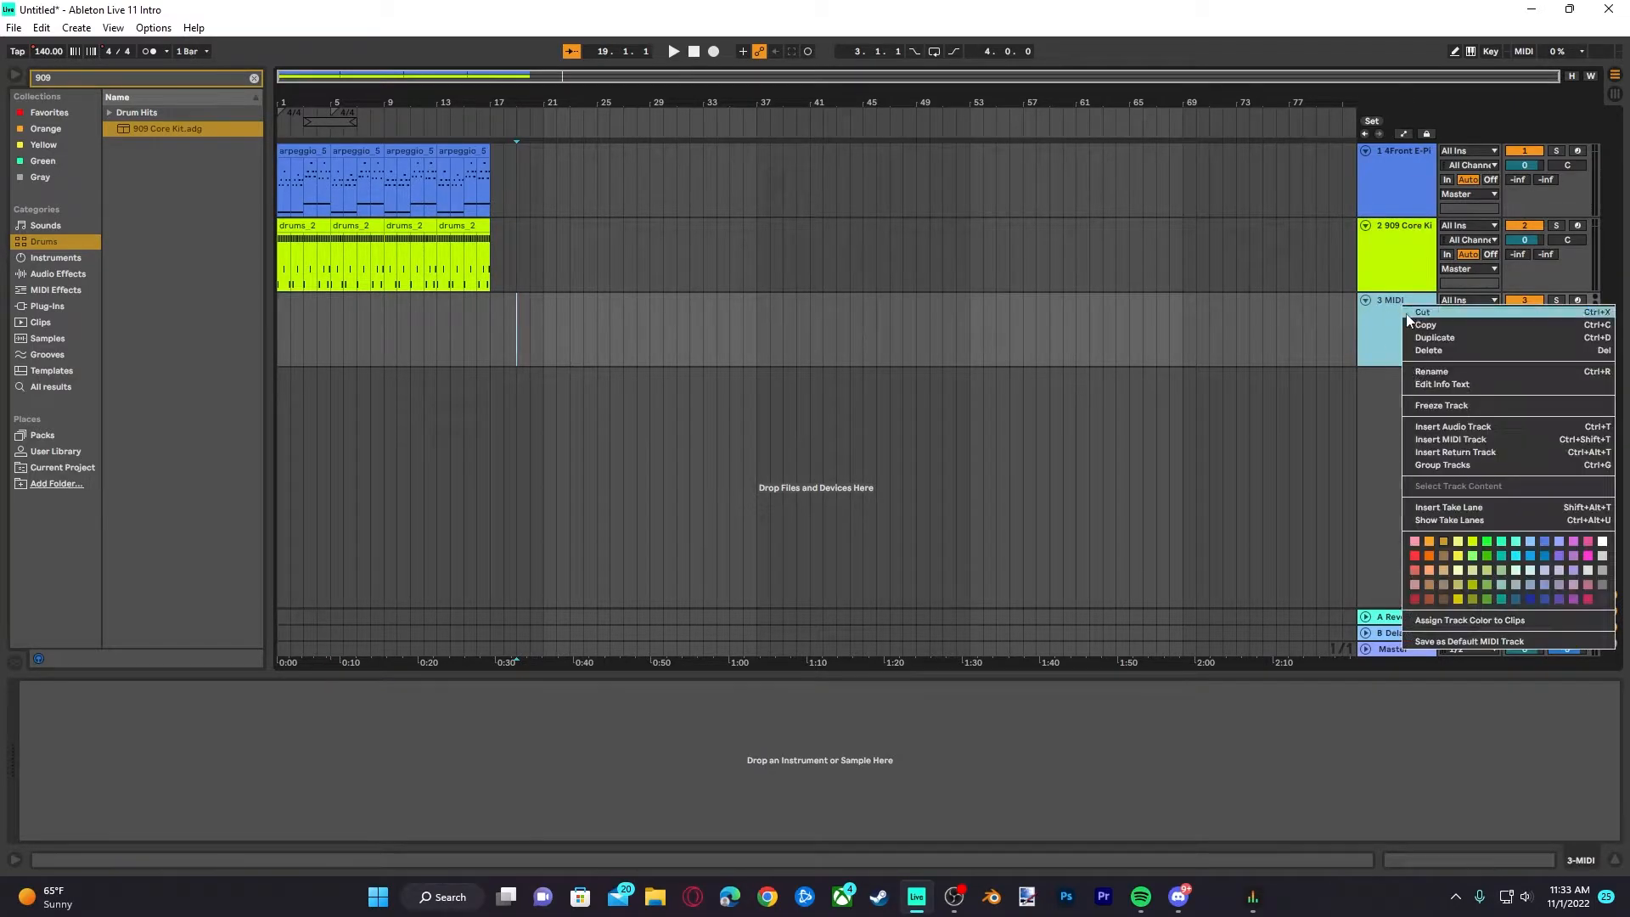
{"action": "left_click", "coordinate": [1415, 570]}
{"action": "right_click", "coordinate": [1407, 309]}
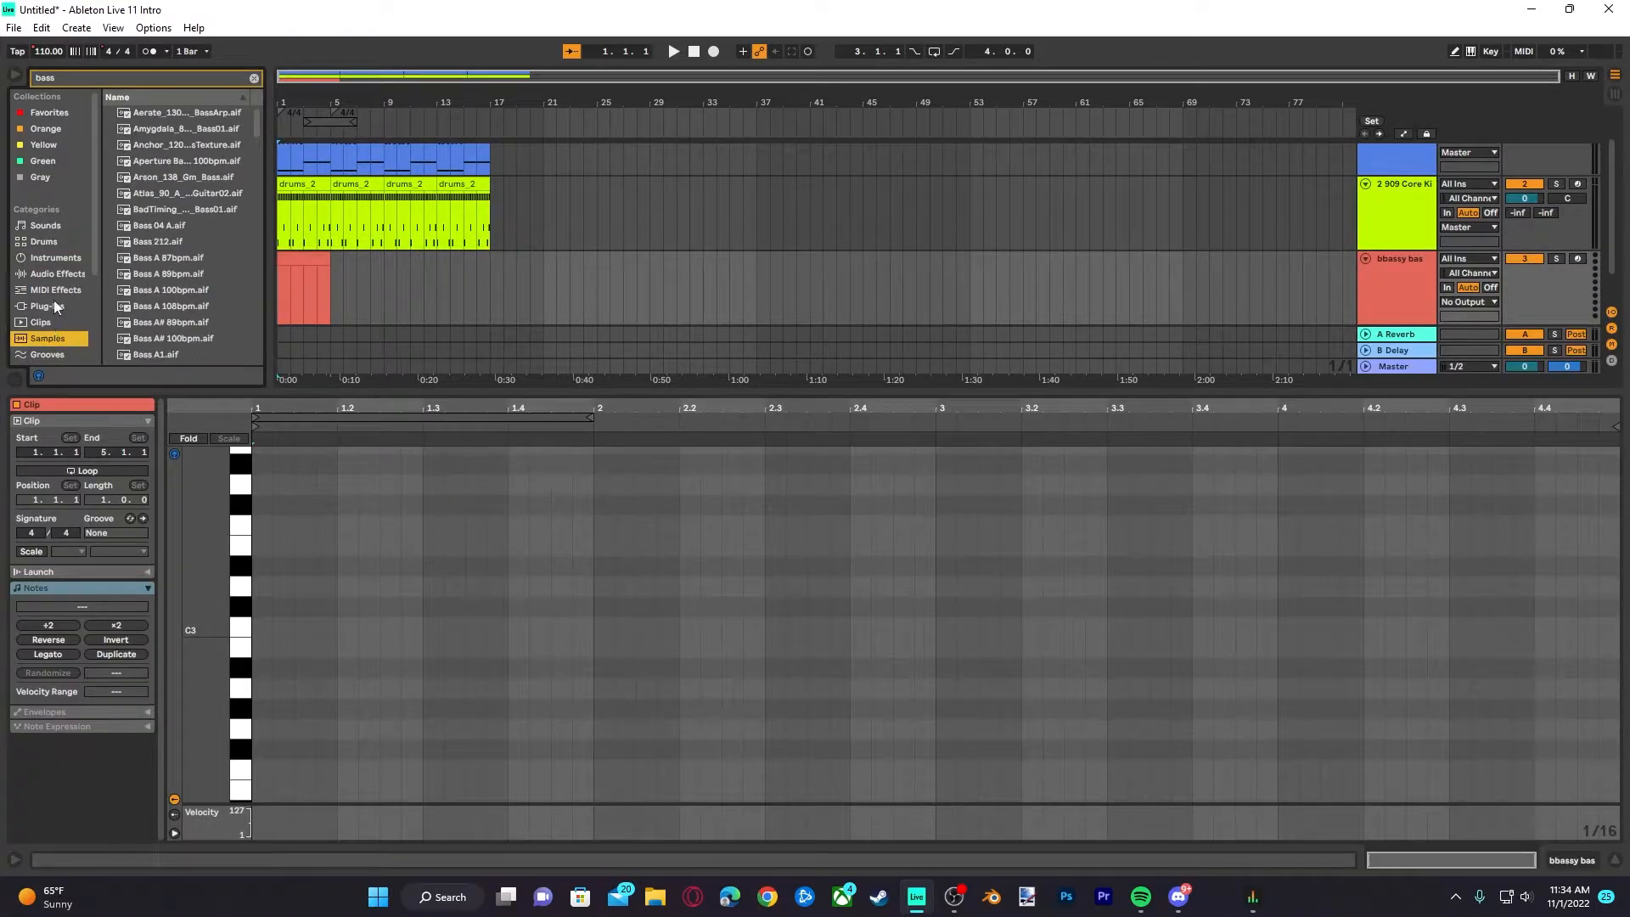
Load the 4Front Bass x64 VST plug-in on the bass track and close its plug-in window
{"action": "left_click", "coordinate": [53, 304]}
{"action": "left_click", "coordinate": [109, 111]}
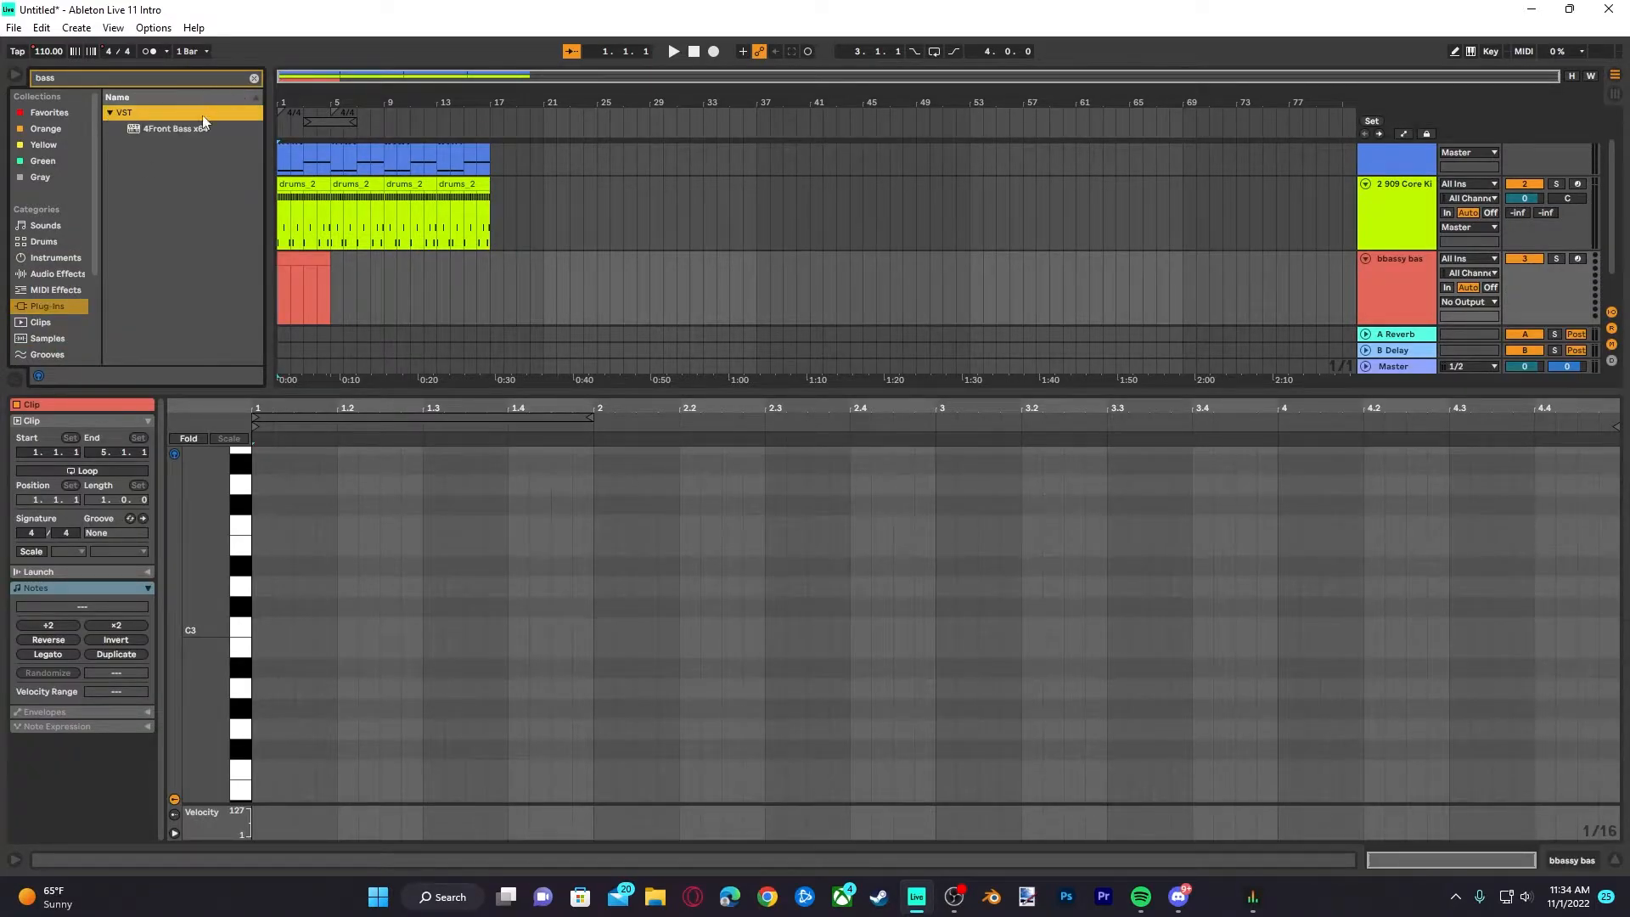
{"action": "left_click_drag", "start_coordinate": [167, 129], "coordinate": [282, 273]}
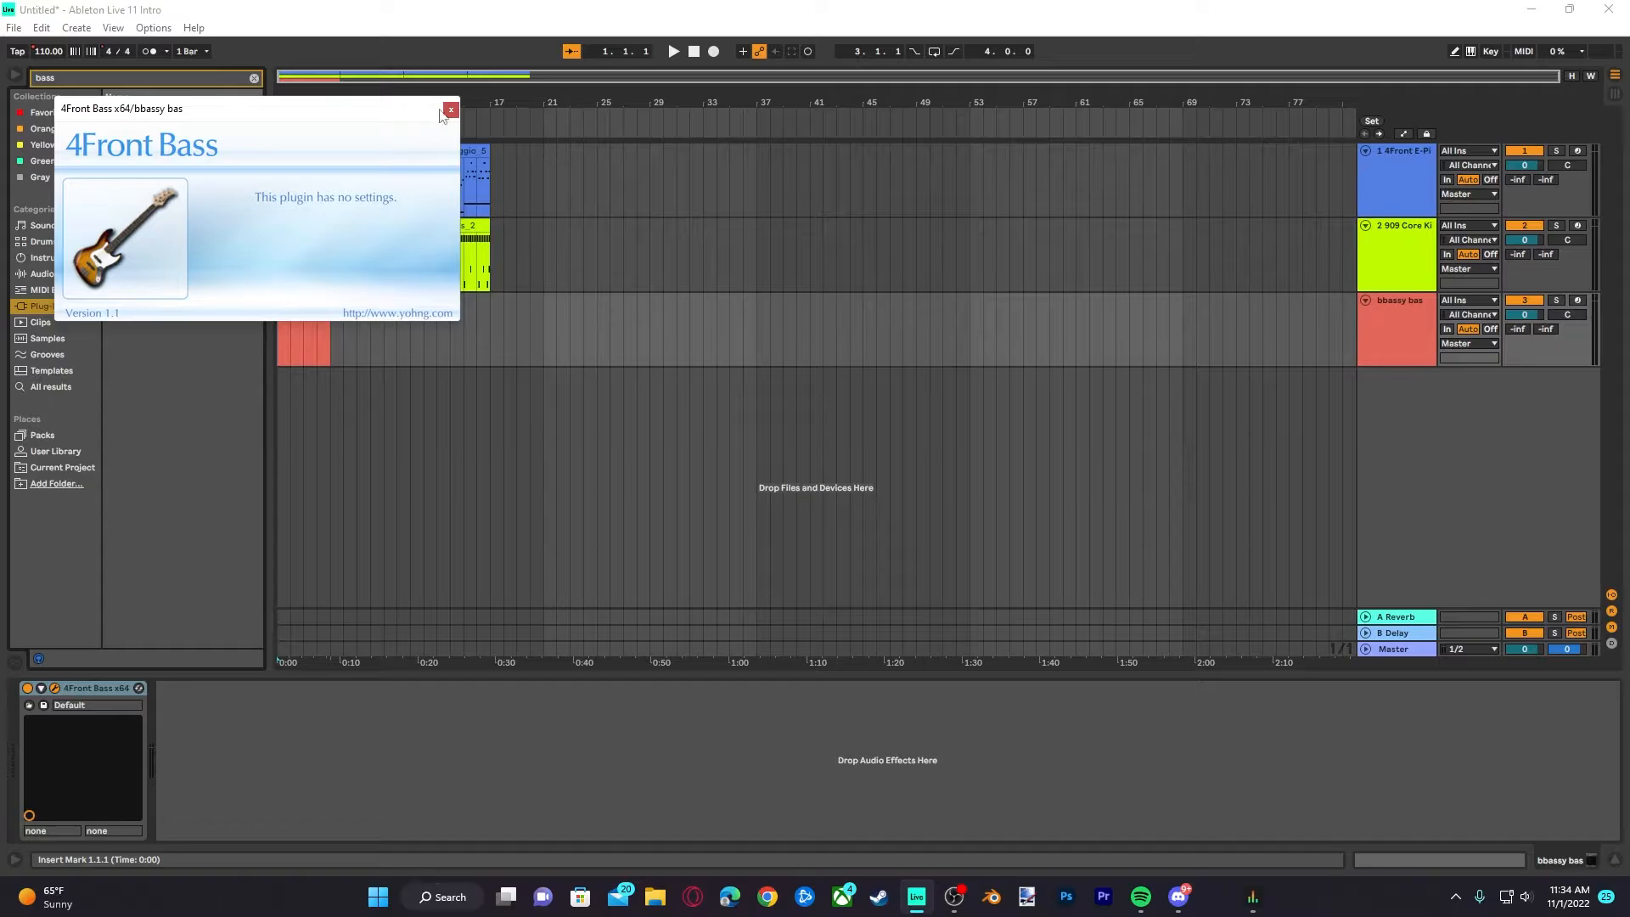
{"action": "left_click", "coordinate": [451, 110]}
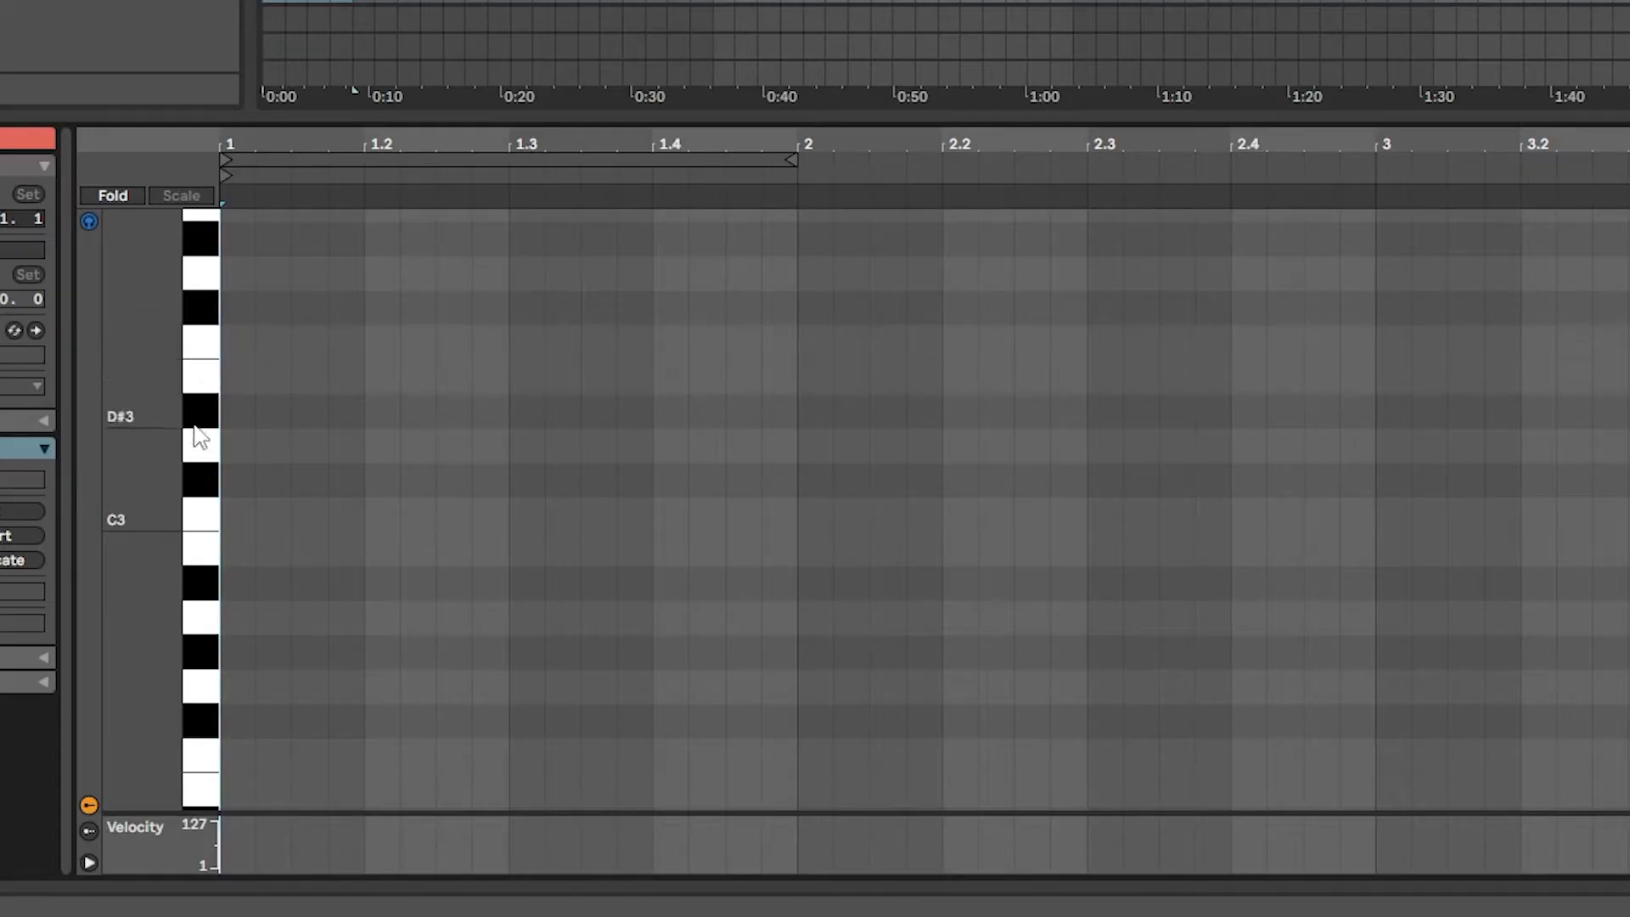
Audition pitches on the bass clip's piano roll and place an eighth-note D#3 at the start of bar 1
{"action": "left_click", "coordinate": [196, 508]}
{"action": "left_click", "coordinate": [196, 488]}
{"action": "left_click", "coordinate": [207, 438]}
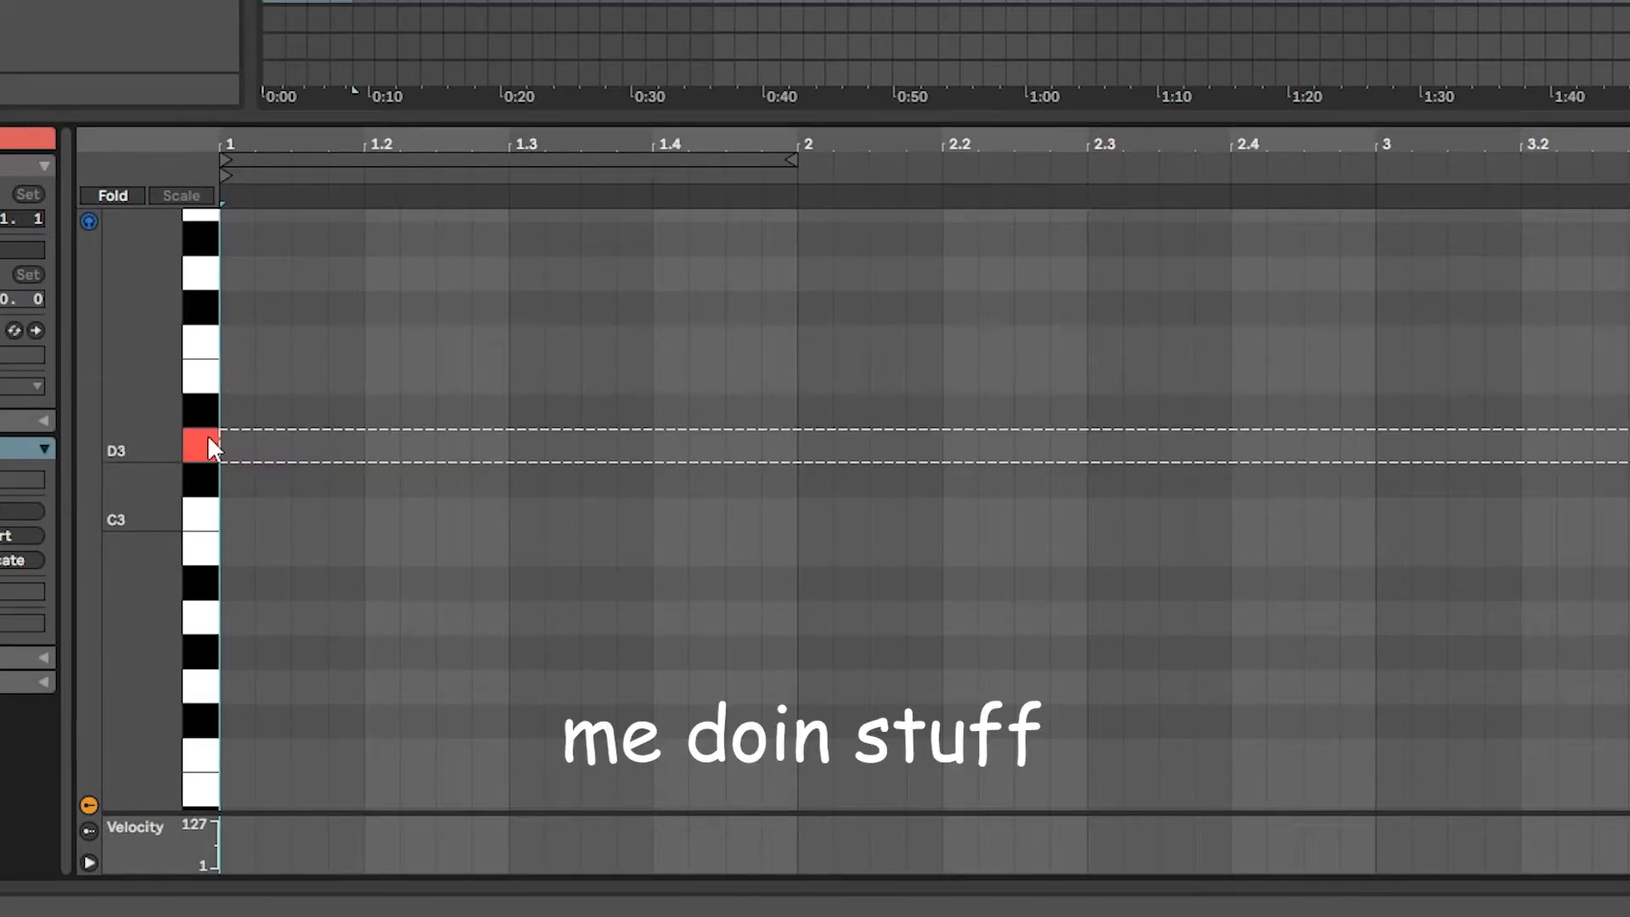
{"action": "left_click", "coordinate": [209, 412]}
{"action": "left_click", "coordinate": [257, 531]}
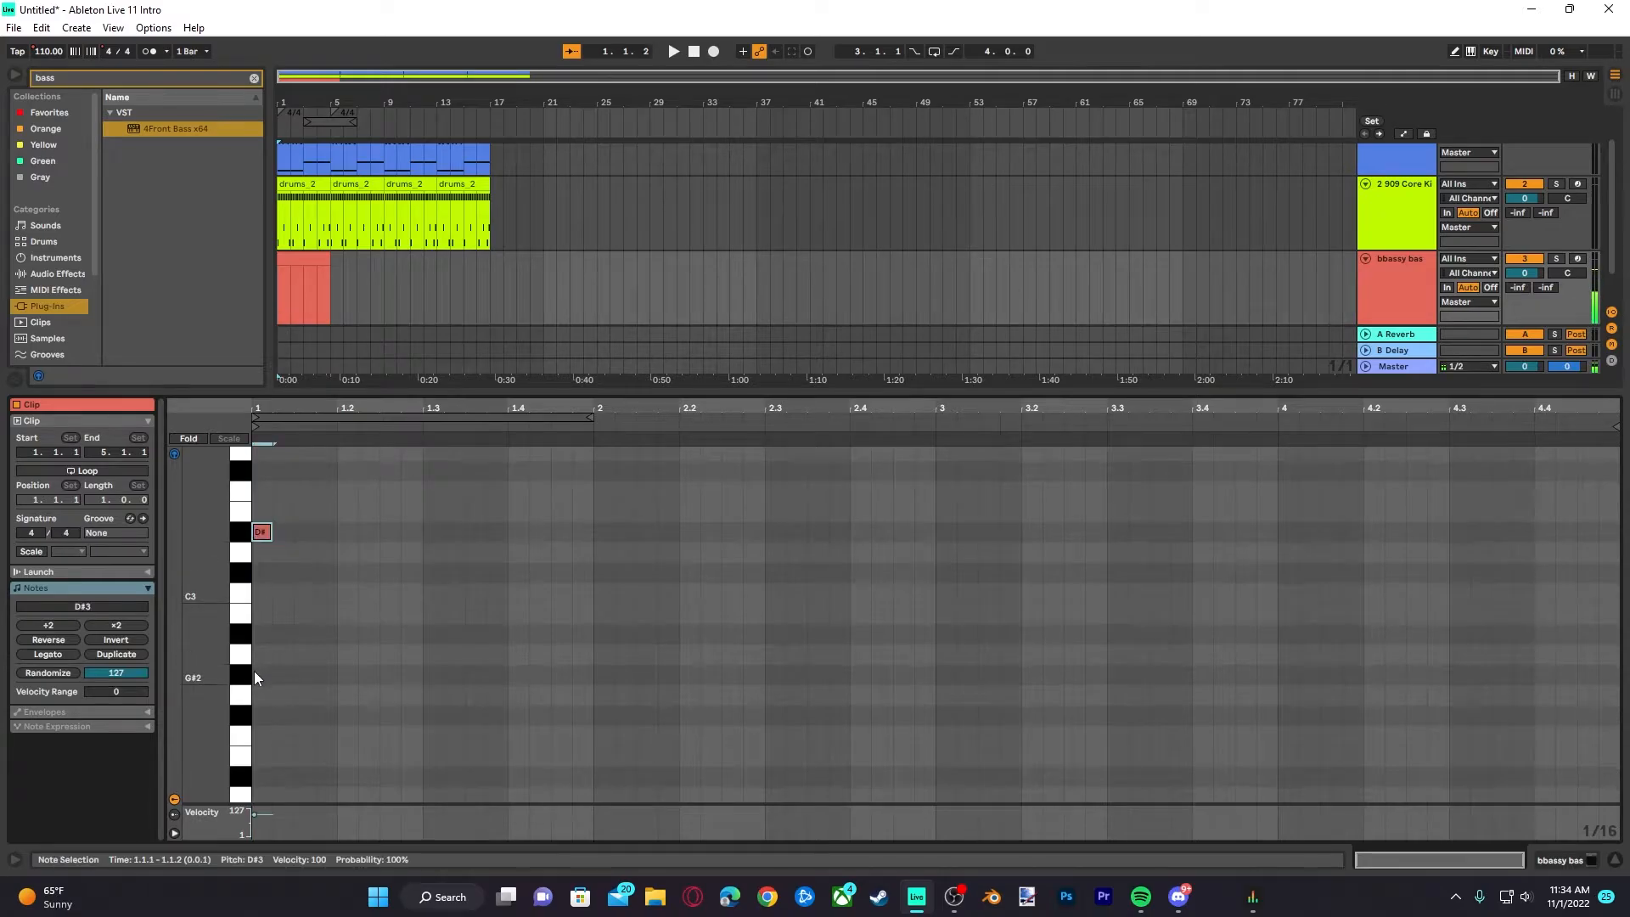
{"action": "left_click", "coordinate": [255, 673]}
{"action": "left_click", "coordinate": [263, 675]}
{"action": "left_click_drag", "start_coordinate": [269, 529], "coordinate": [294, 531]}
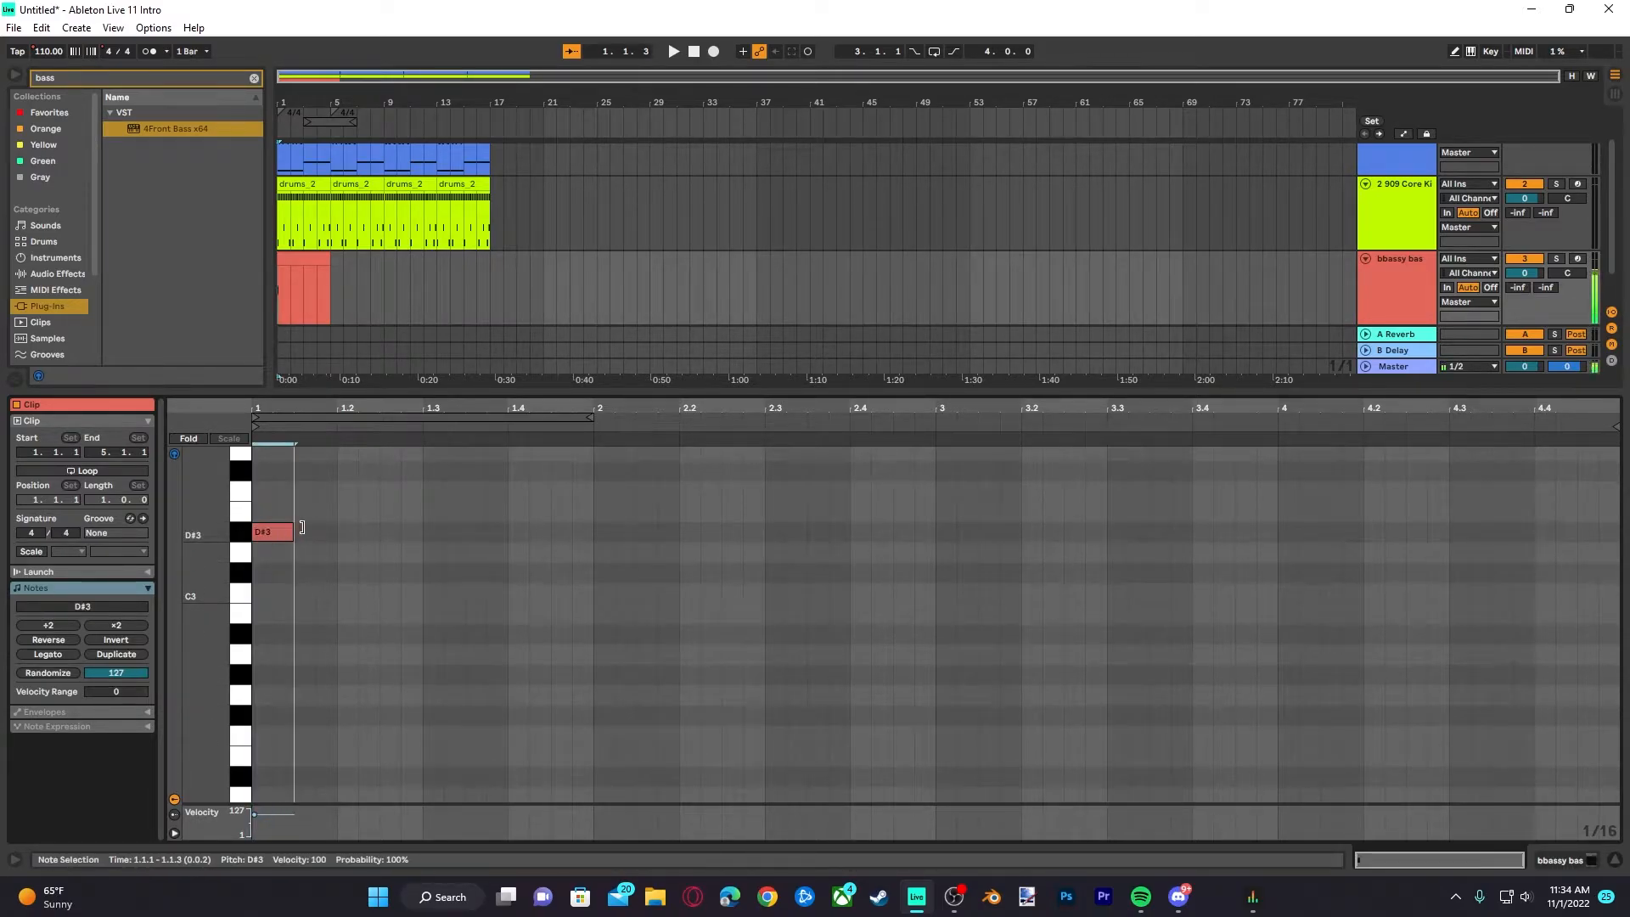
Paste a second D#3 note directly after the first in the bass clip and play the pair from the start
{"action": "left_click", "coordinate": [296, 560]}
{"action": "key", "text": "ctrl+v"}
{"action": "left_click", "coordinate": [268, 503]}
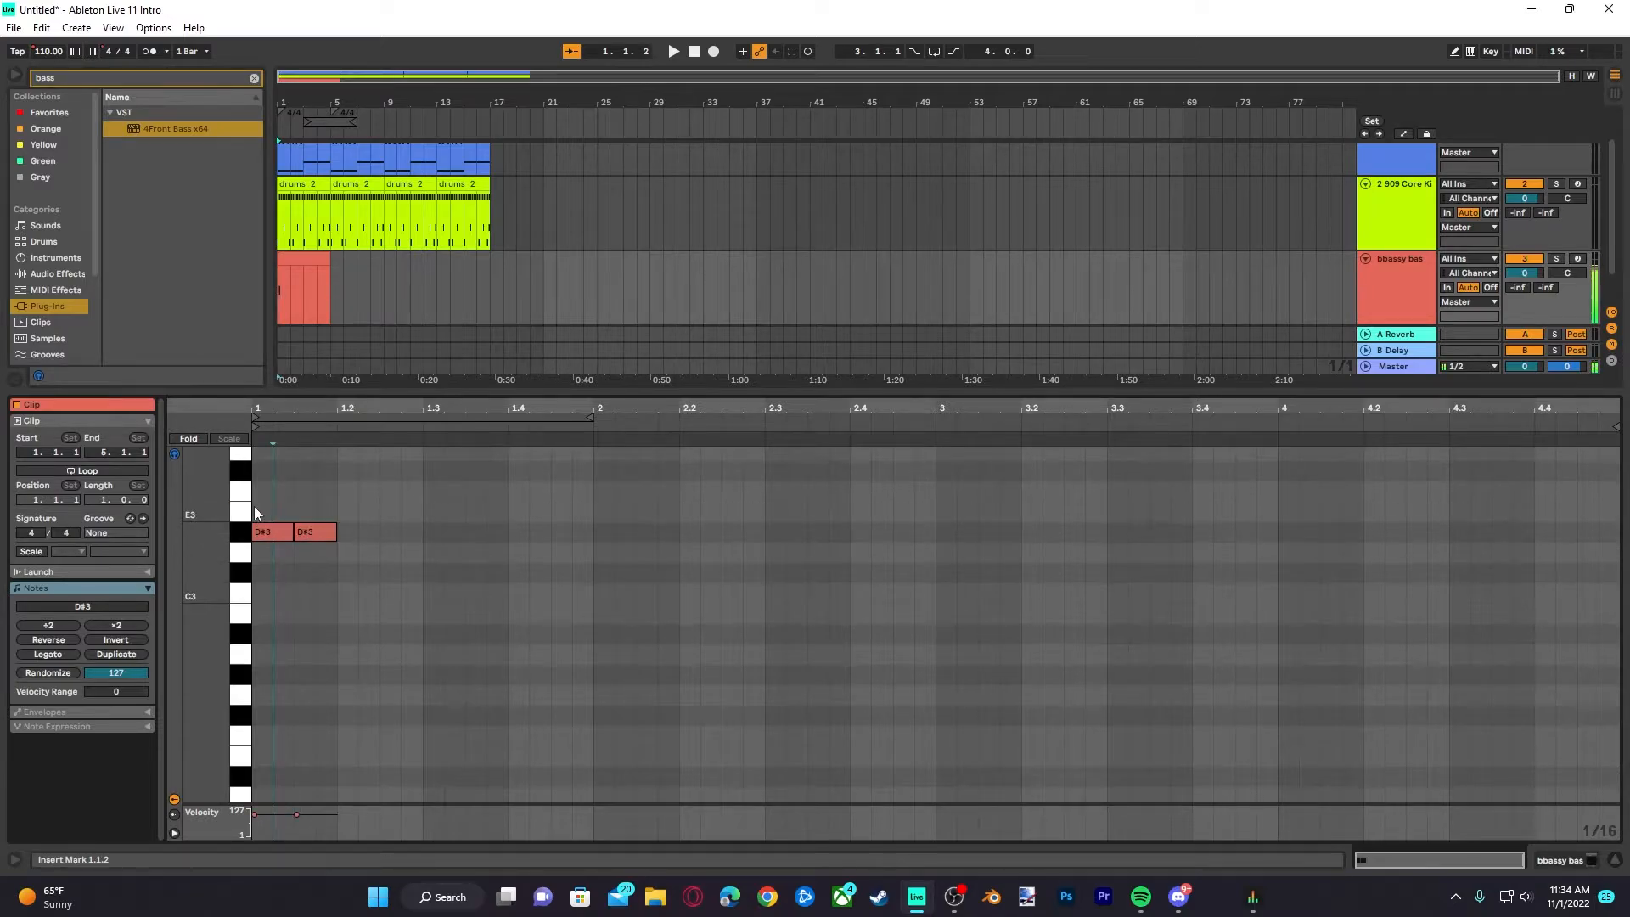
{"action": "left_click", "coordinate": [254, 508]}
{"action": "key", "text": "space"}
{"action": "left_click_drag", "start_coordinate": [273, 492], "coordinate": [326, 598]}
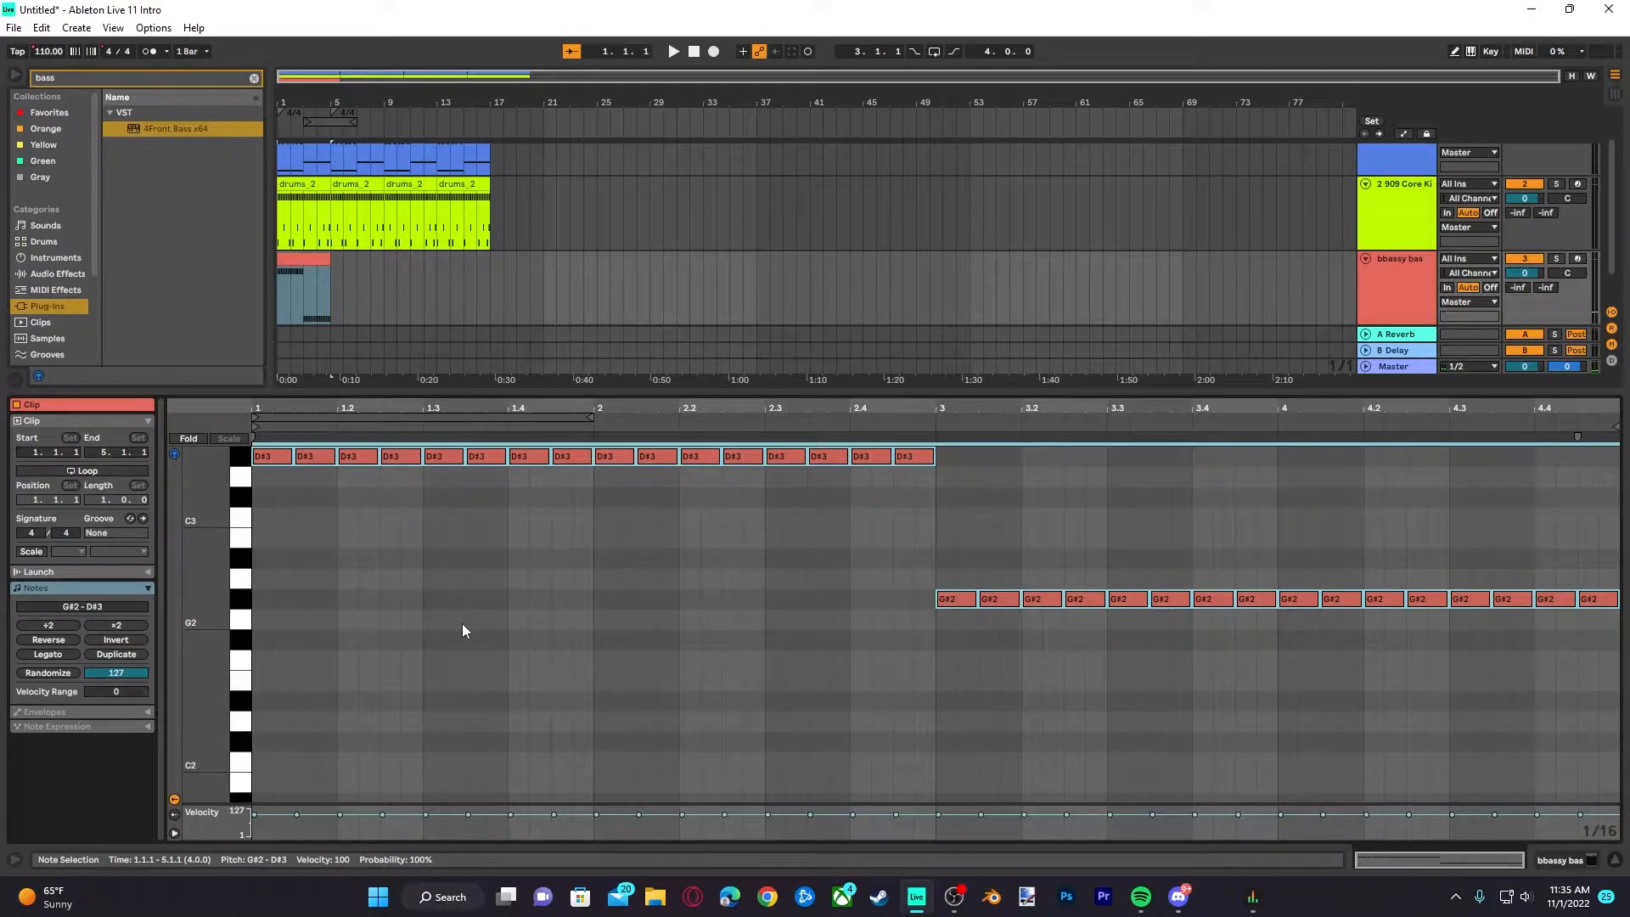
Transpose all bass notes down one octave to D#2 and G#1 and play the bass clip from bar 1
{"action": "key", "text": "shift+Down"}
{"action": "left_click", "coordinate": [253, 622]}
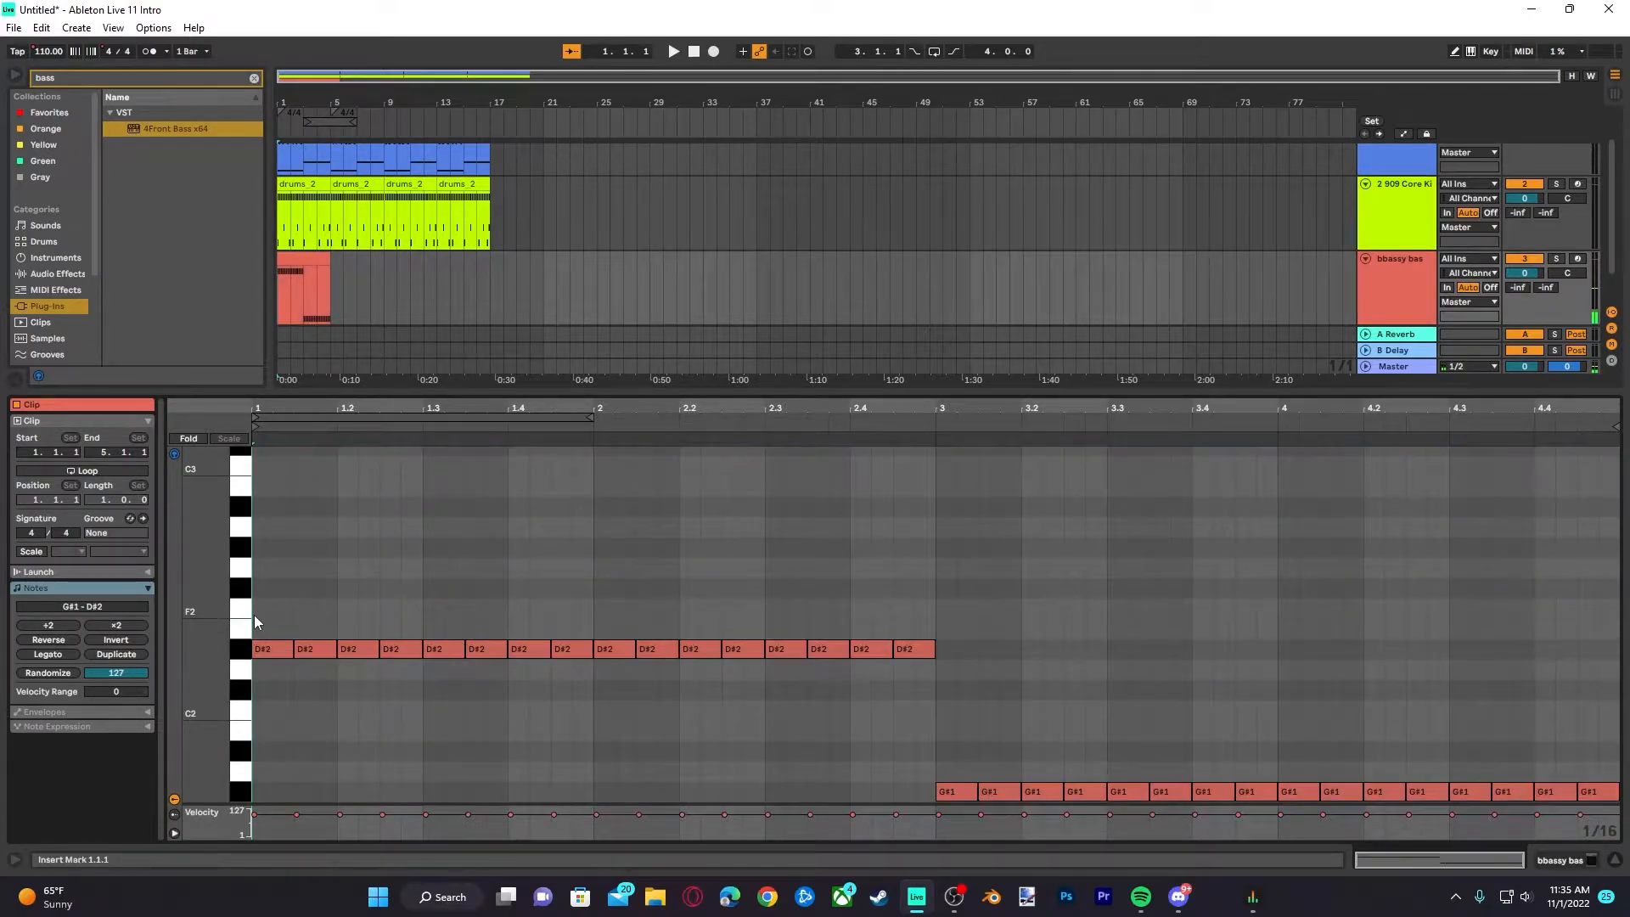
{"action": "key", "text": "space"}
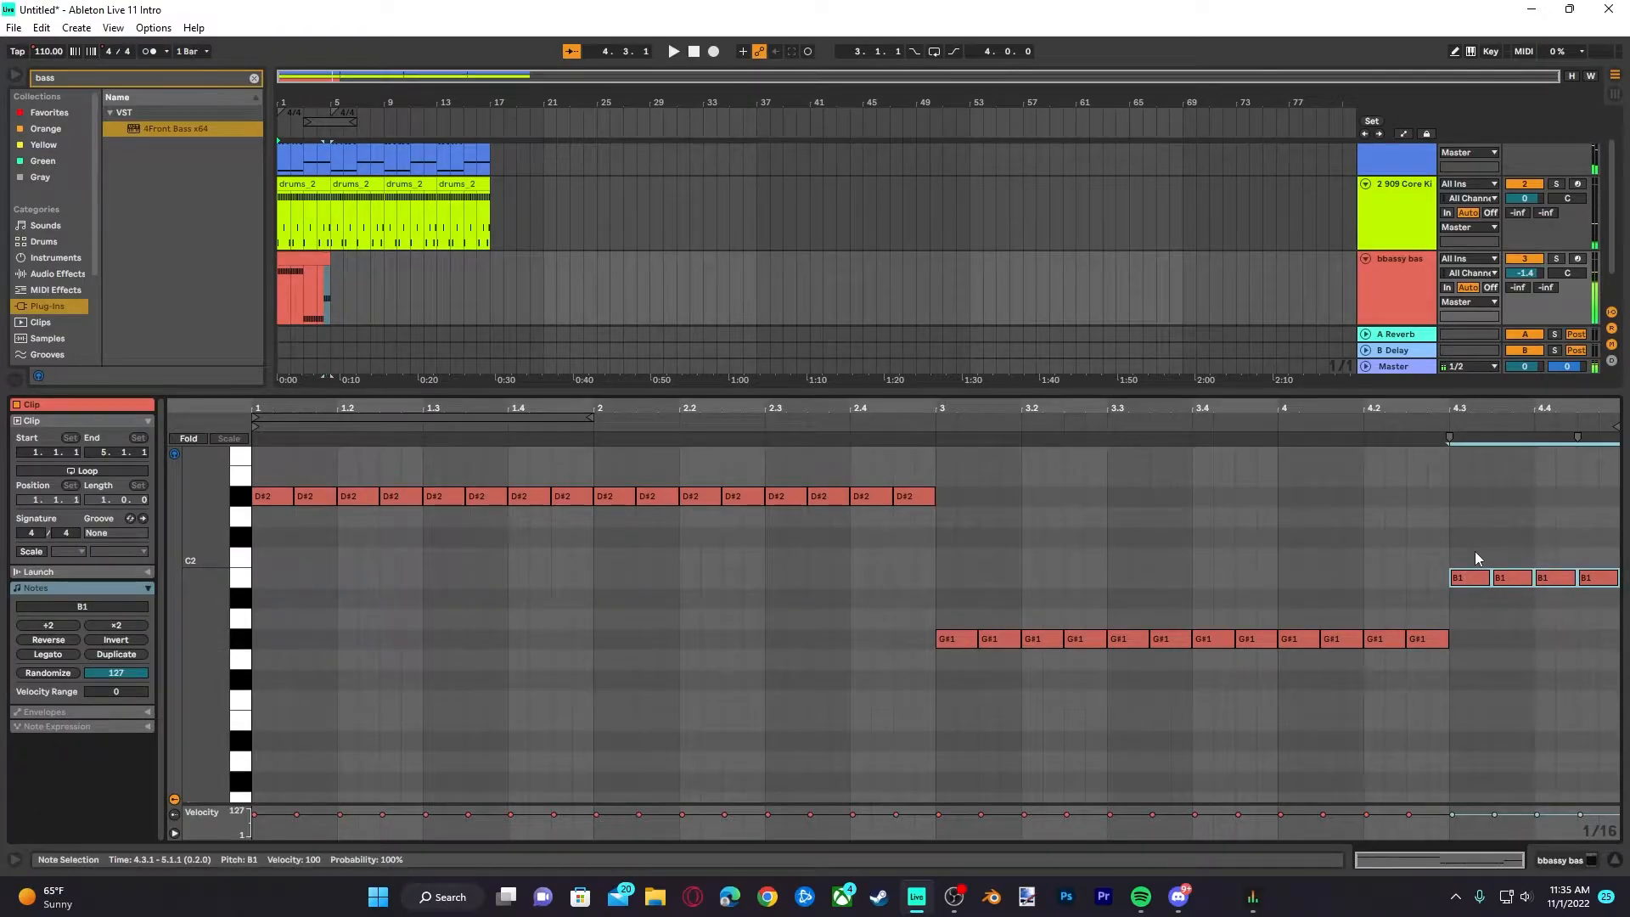
{"action": "left_click_drag", "start_coordinate": [1474, 552], "coordinate": [1600, 625]}
{"action": "left_click", "coordinate": [789, 428]}
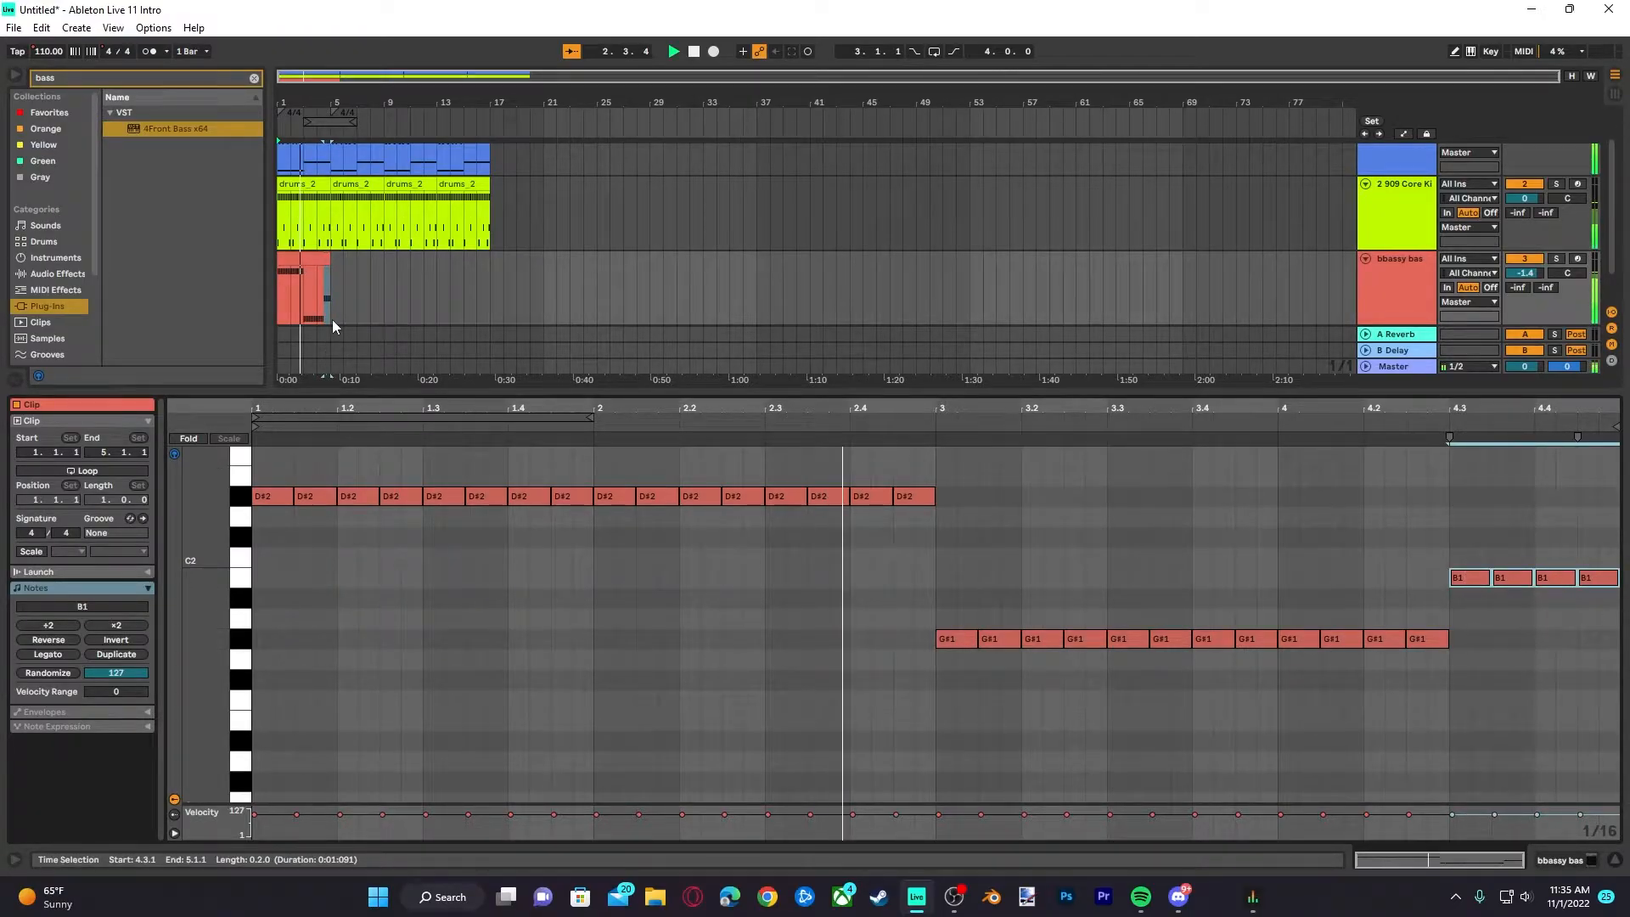
Duplicate the four-bar bass clip three times so that it runs to bar 17
{"action": "left_click", "coordinate": [281, 299]}
{"action": "key", "text": "ctrl+d"}
{"action": "key", "text": "ctrl+d"}
{"action": "key", "text": "ctrl+d"}
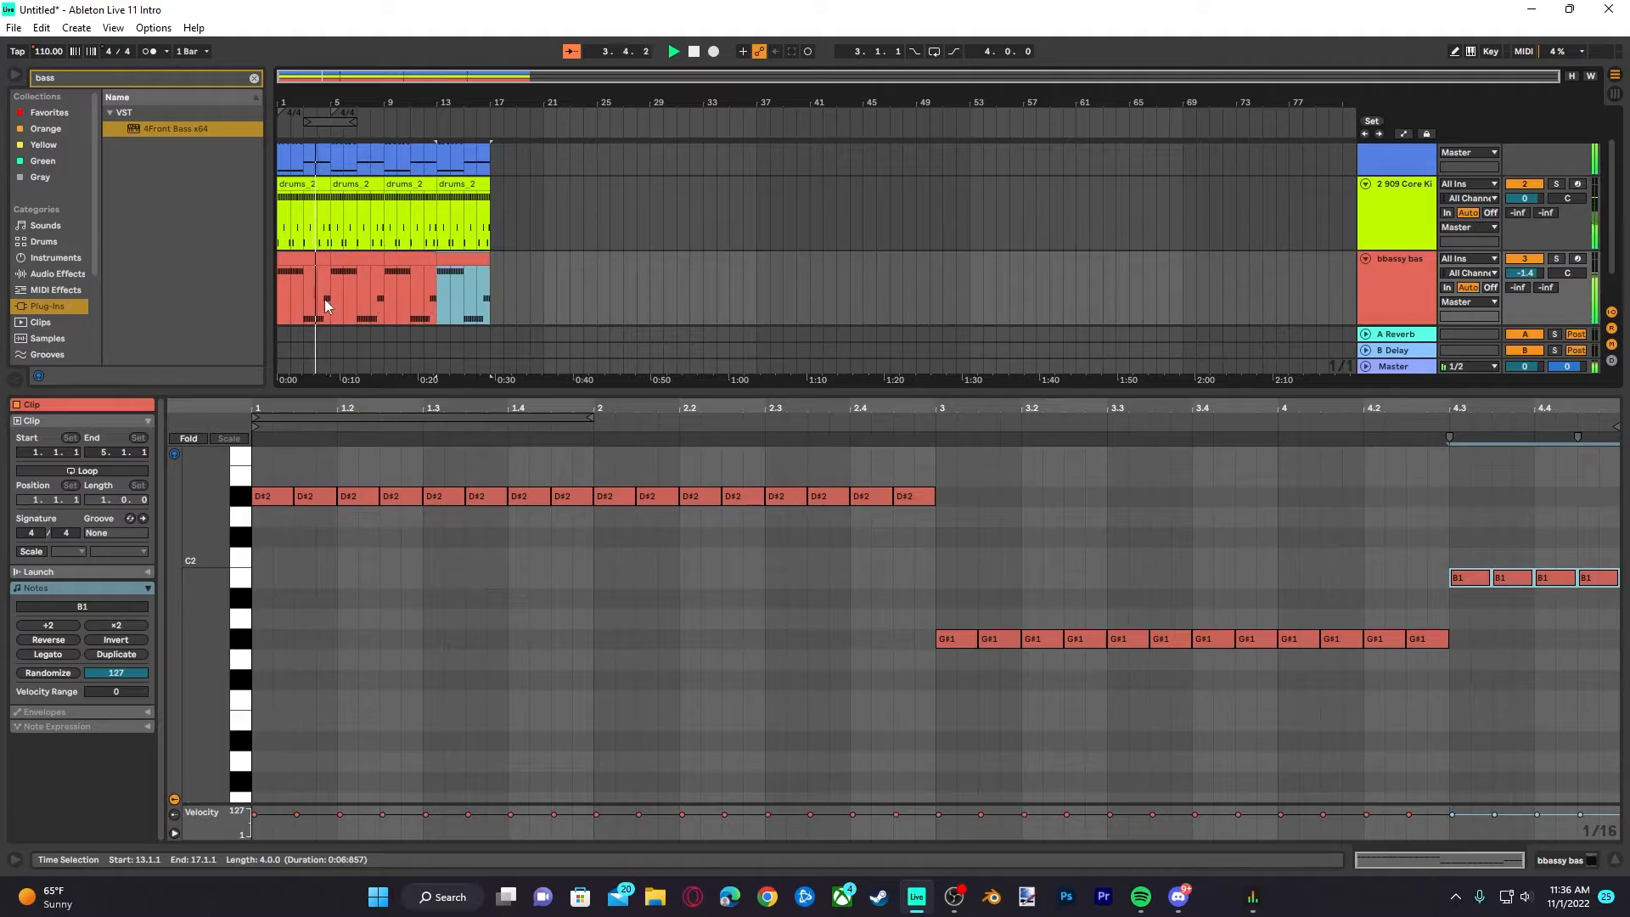
Listen to the arrangement with all three tracks, place the insert marker at bar 1, and stop playback
{"action": "left_click_drag", "start_coordinate": [514, 393], "coordinate": [516, 482]}
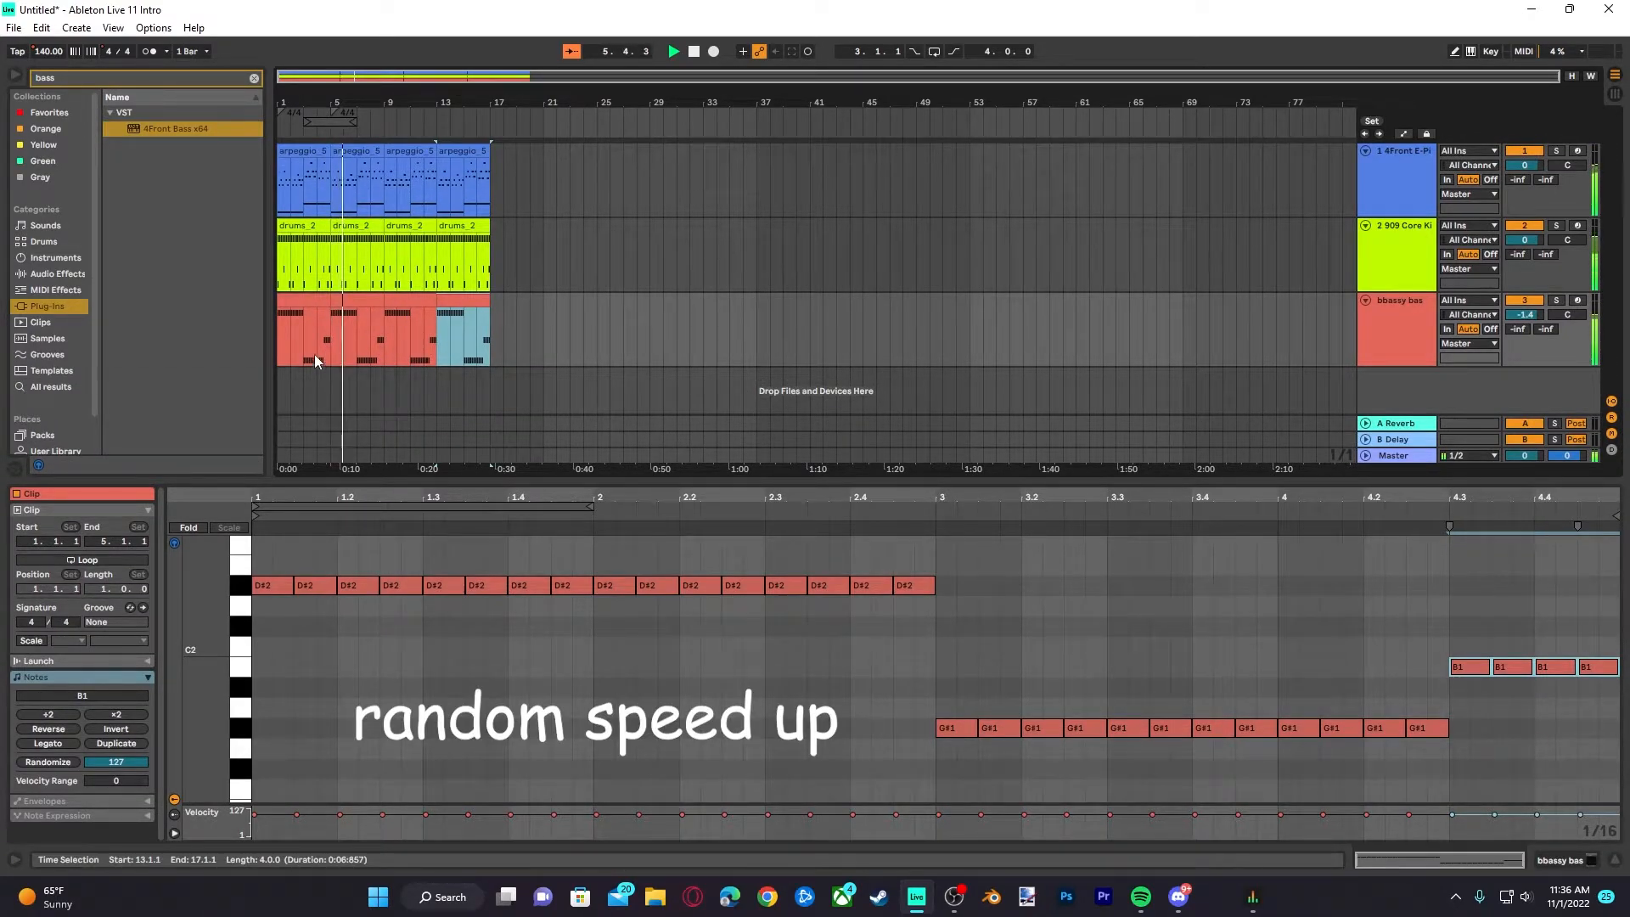
{"action": "left_click", "coordinate": [330, 333]}
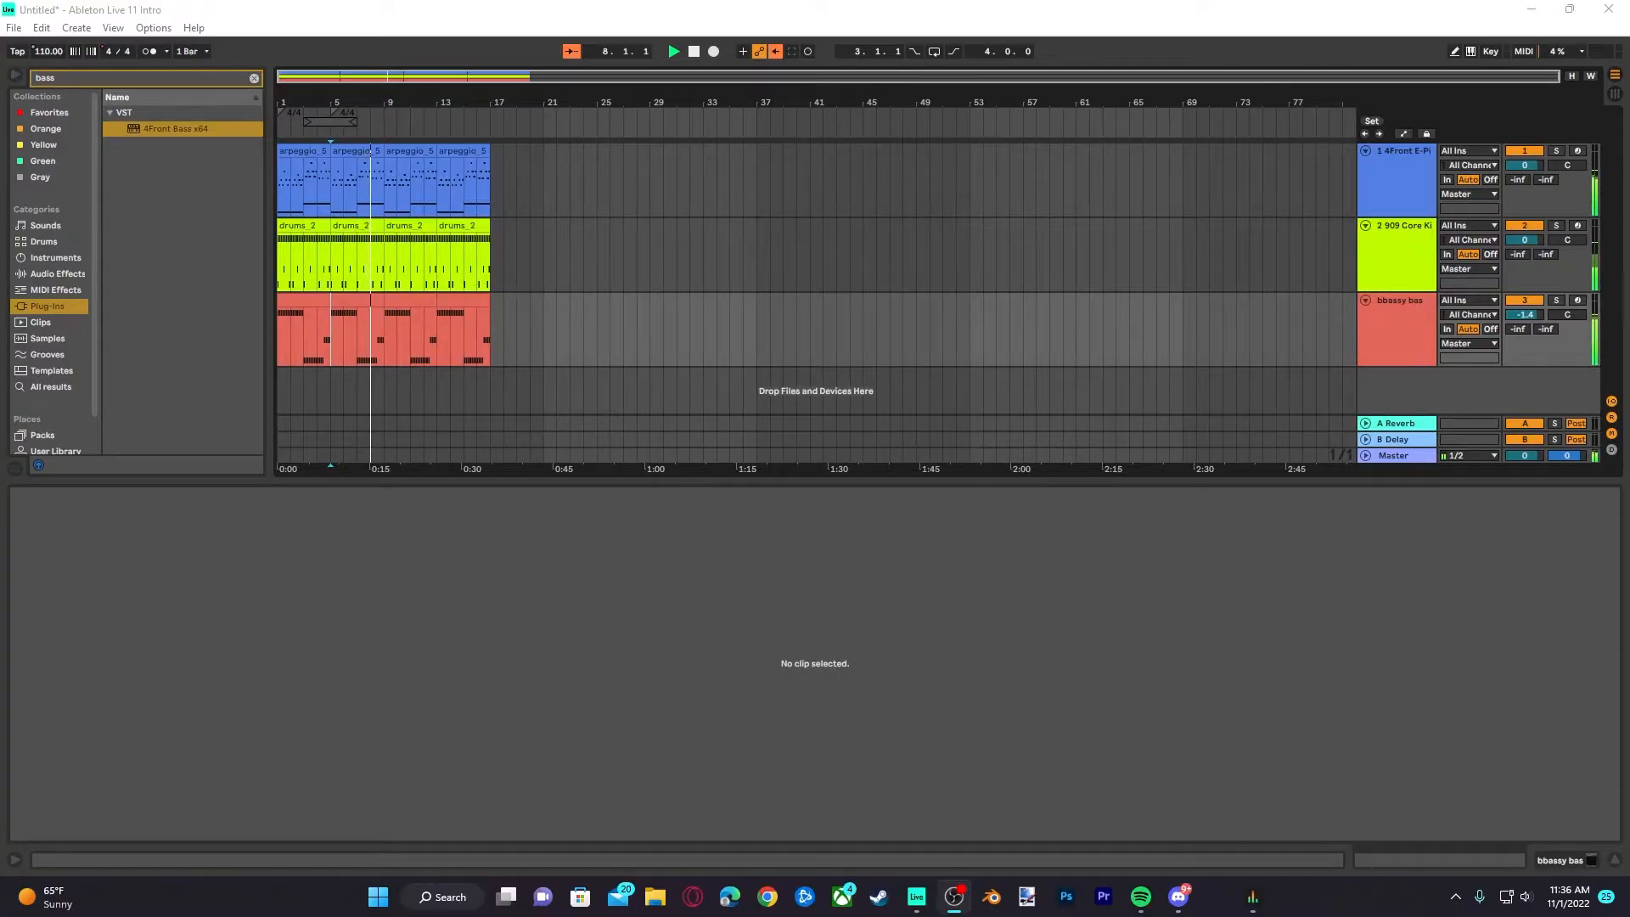
{"action": "left_click", "coordinate": [282, 327]}
{"action": "key", "text": "space"}
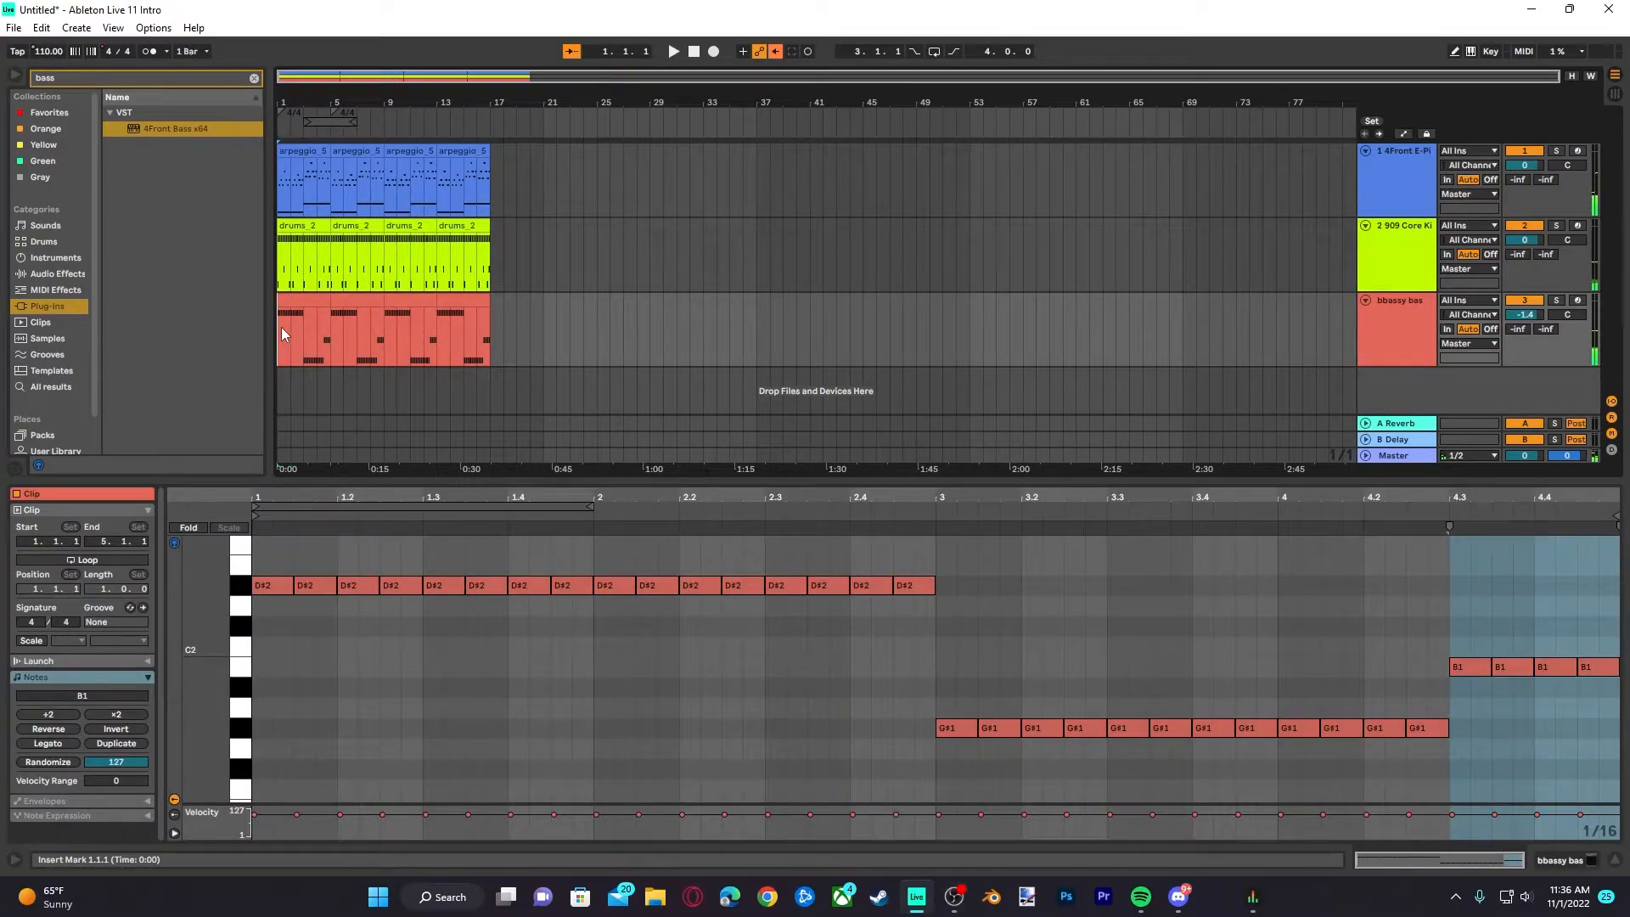
Insert a new MIDI track below the bass track and briefly start and stop arrangement recording from bar 1
{"action": "left_click_drag", "start_coordinate": [565, 495], "coordinate": [571, 596]}
{"action": "right_click", "coordinate": [1421, 402]}
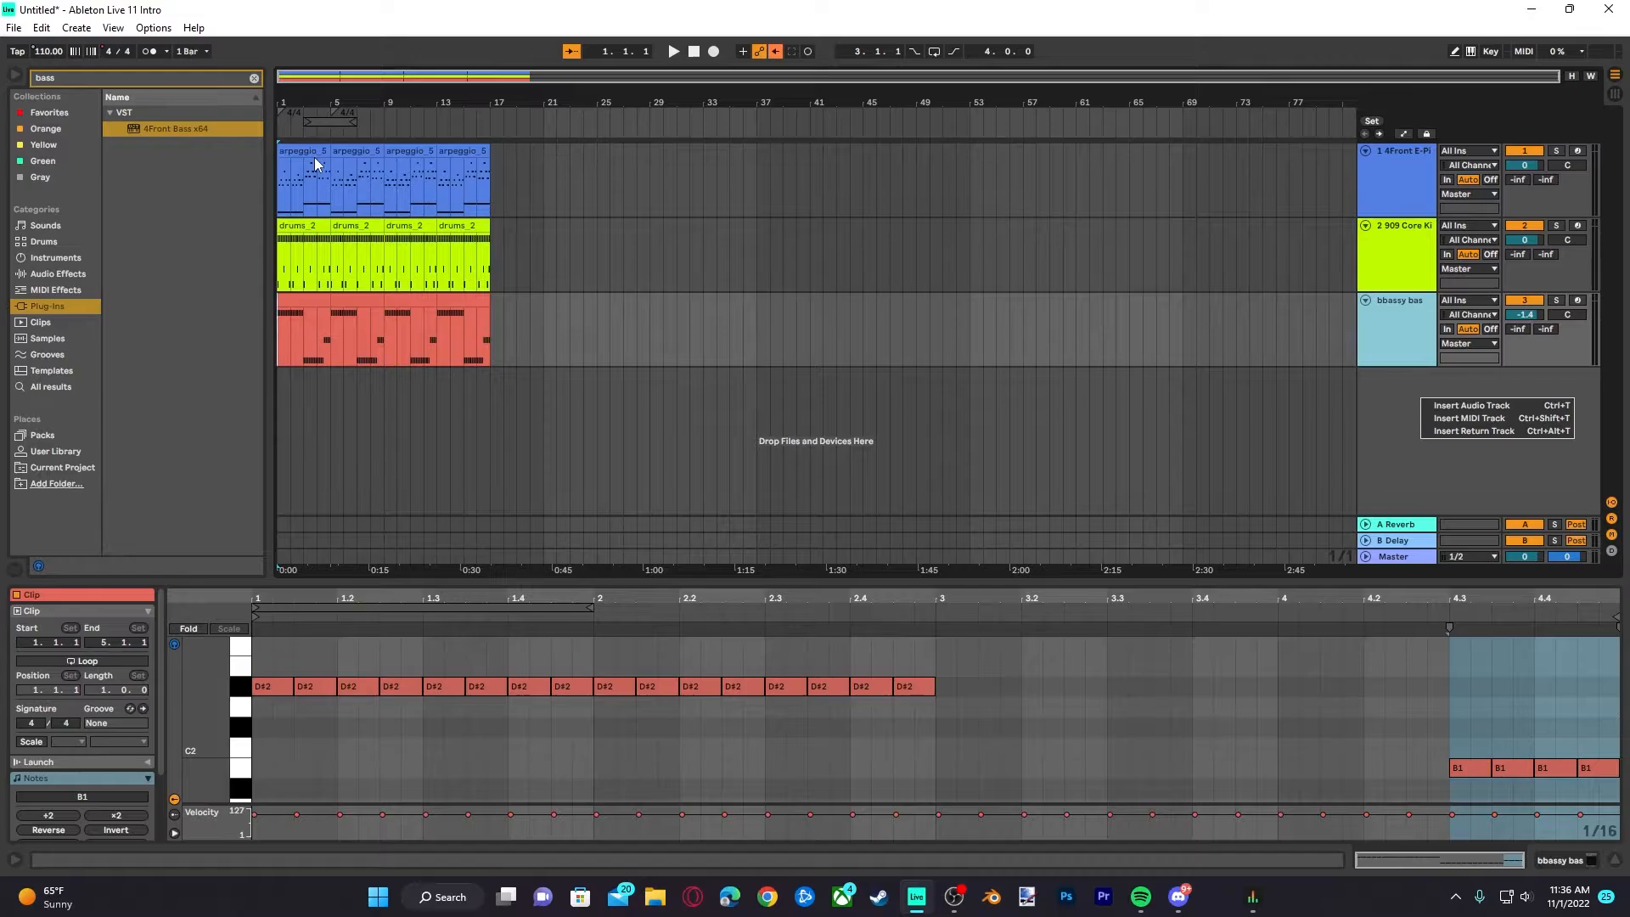
{"action": "left_click", "coordinate": [1404, 411]}
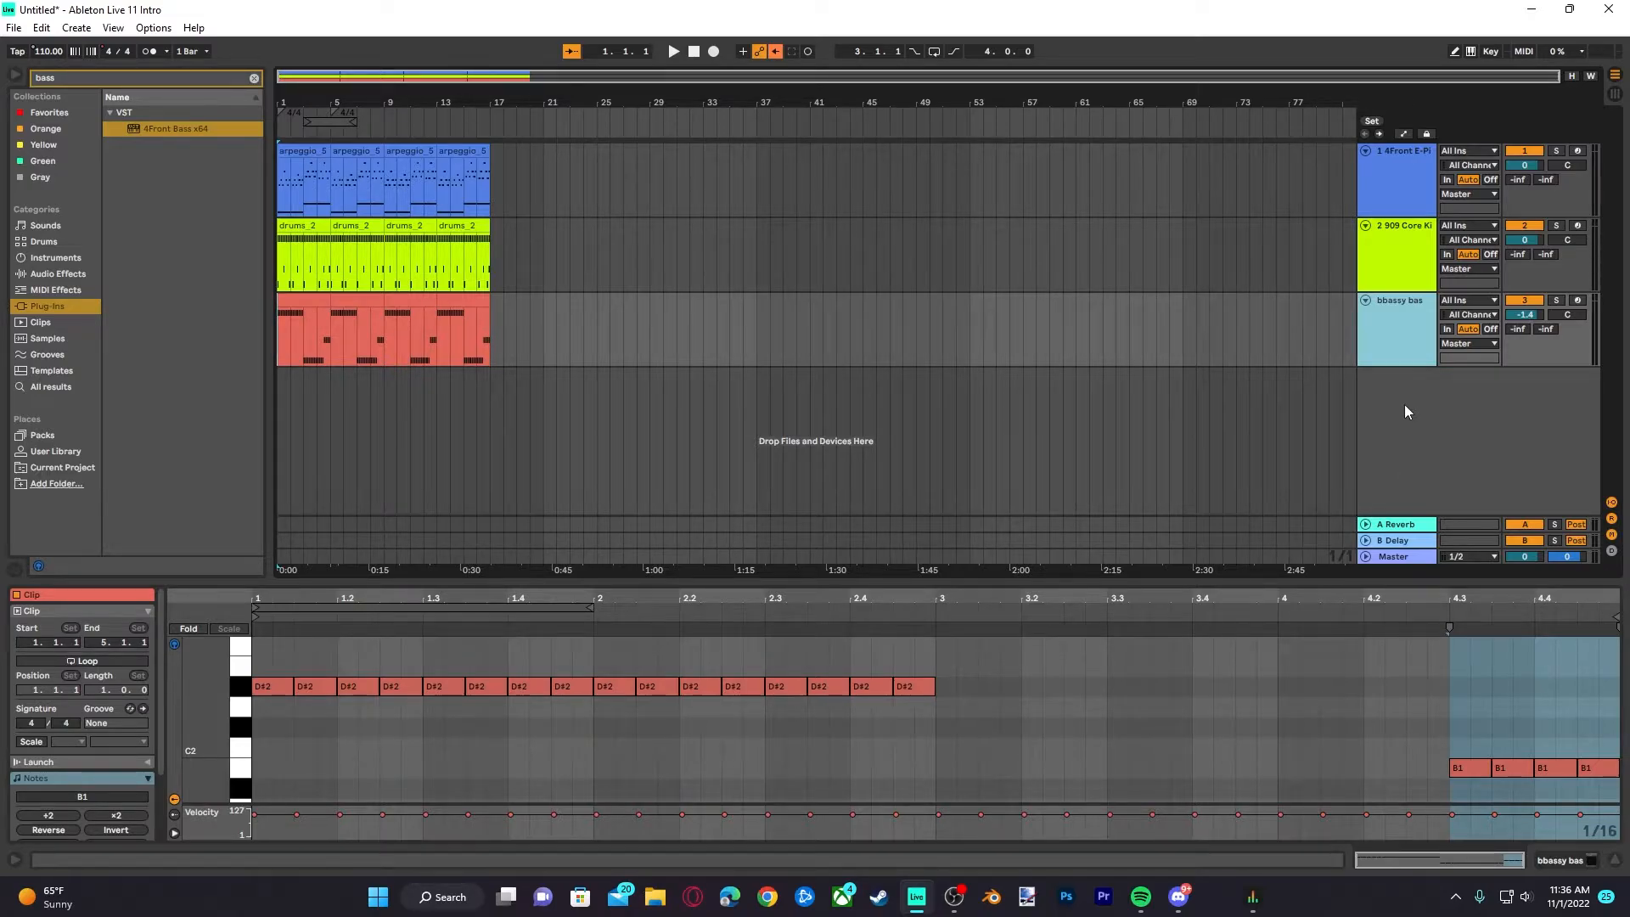
{"action": "right_click", "coordinate": [1403, 404]}
{"action": "left_click", "coordinate": [1453, 425]}
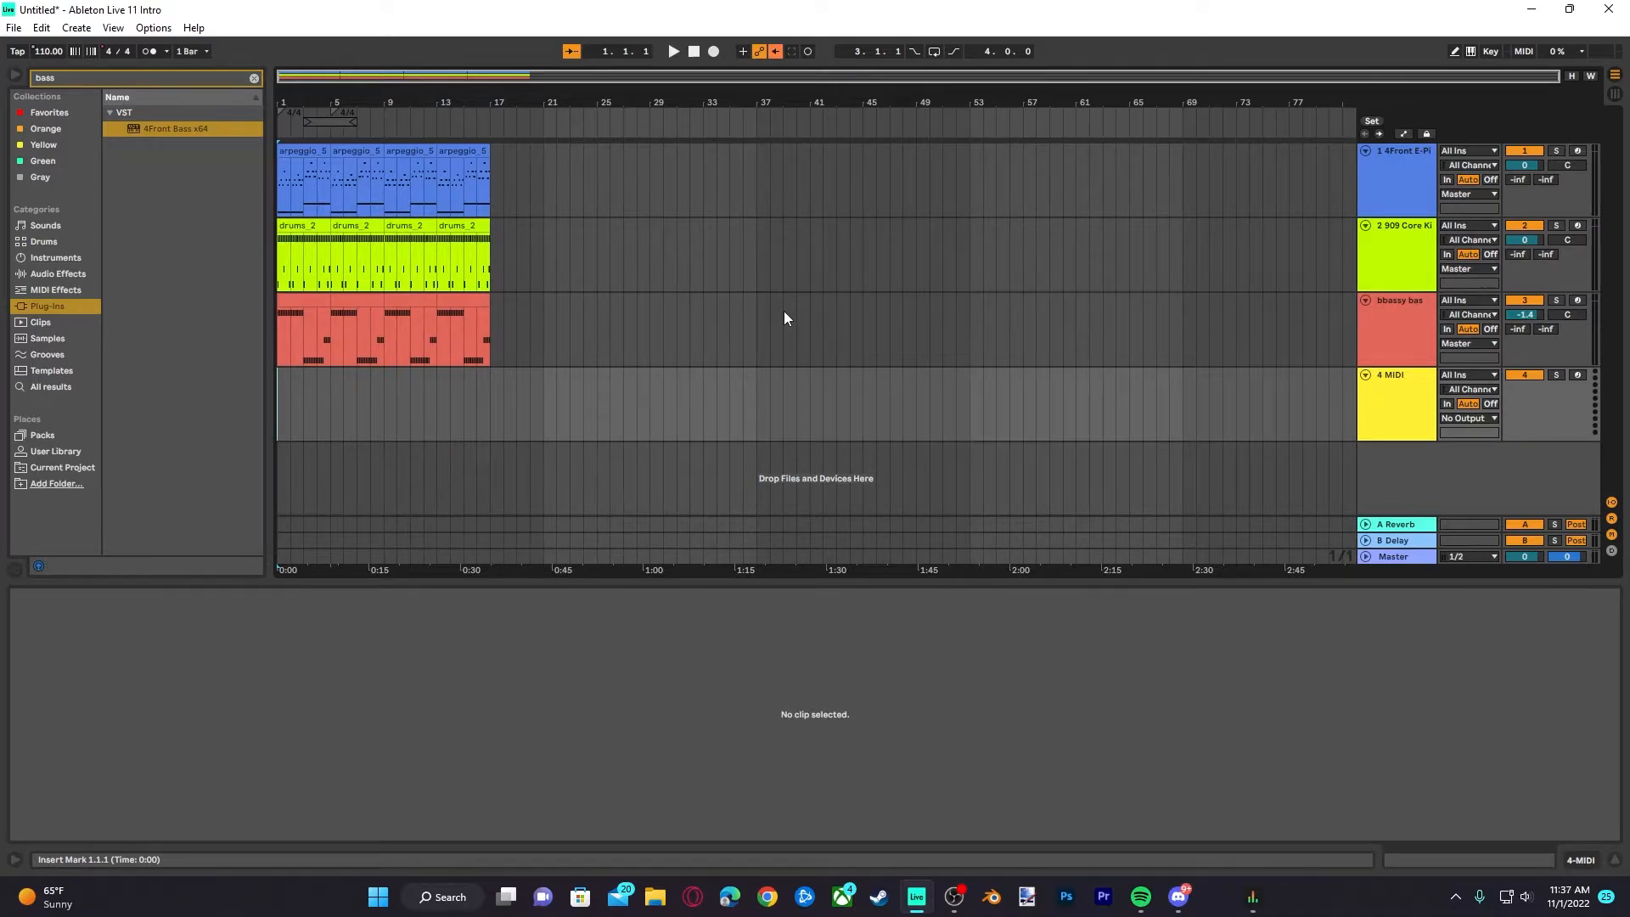
{"action": "left_click", "coordinate": [715, 52]}
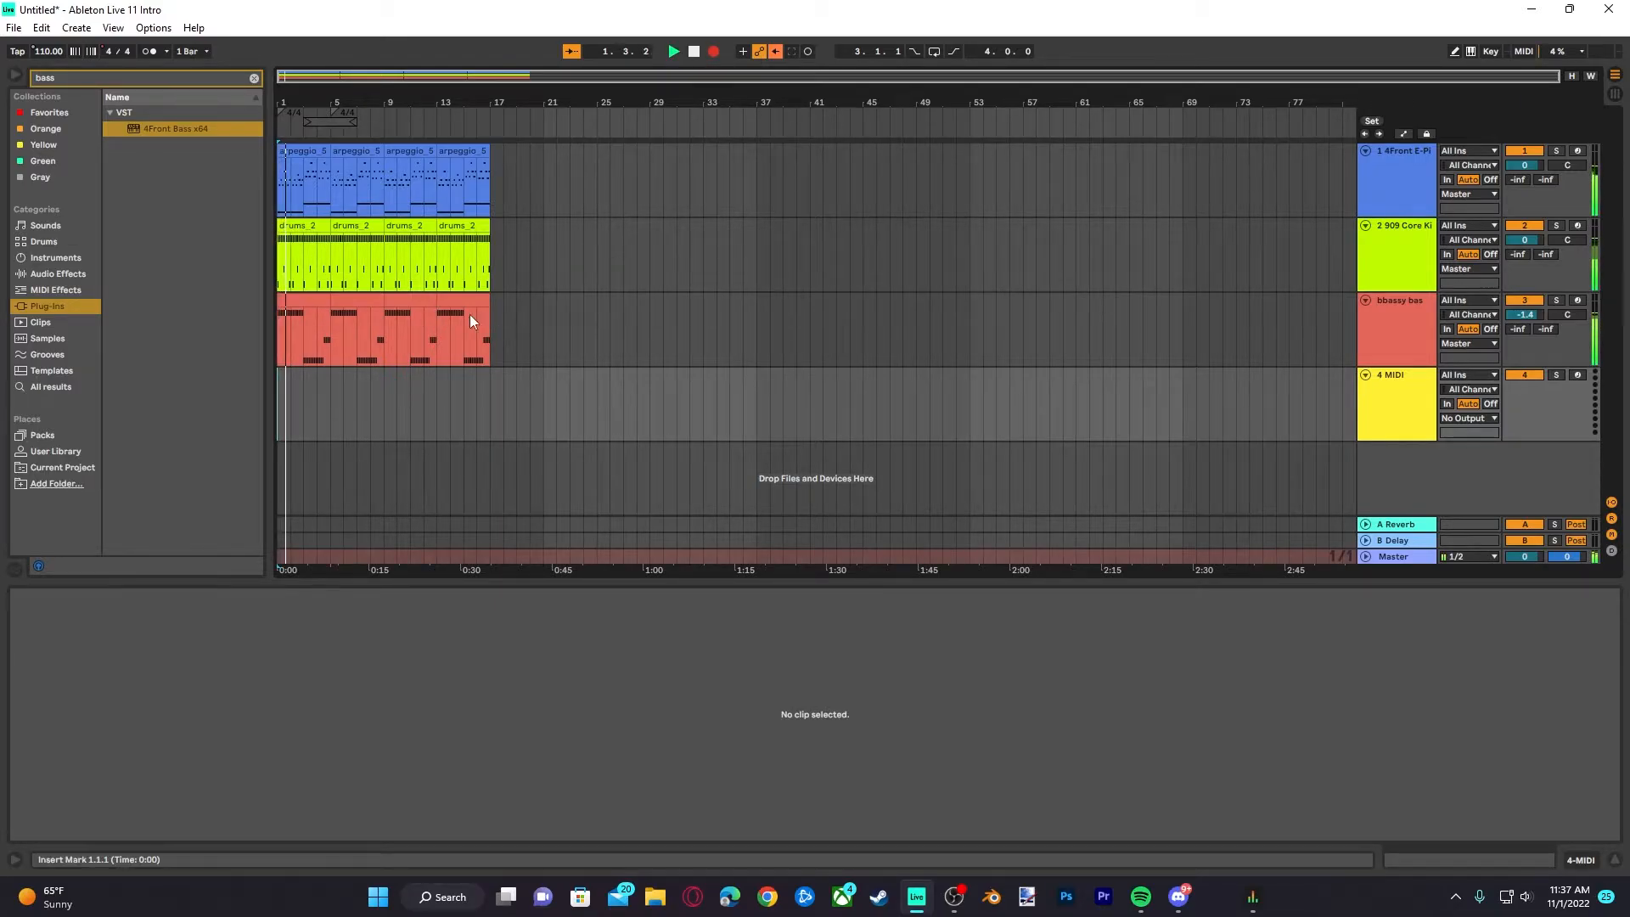
{"action": "left_click", "coordinate": [694, 52]}
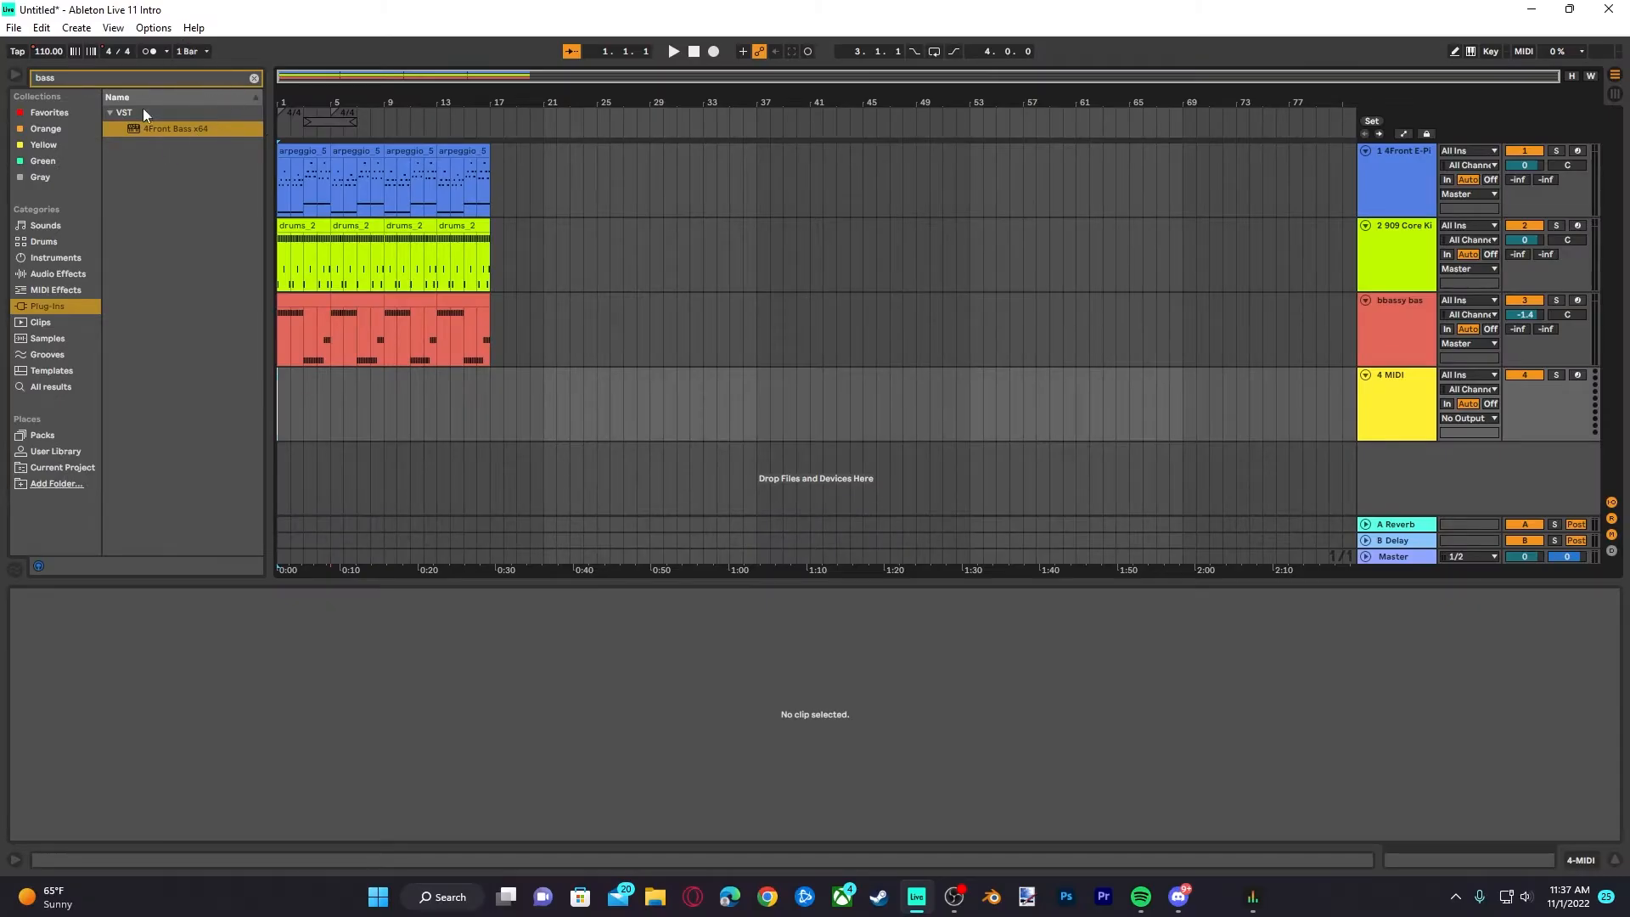
Rename the new fourth MIDI track as synth
{"action": "right_click", "coordinate": [1381, 419]}
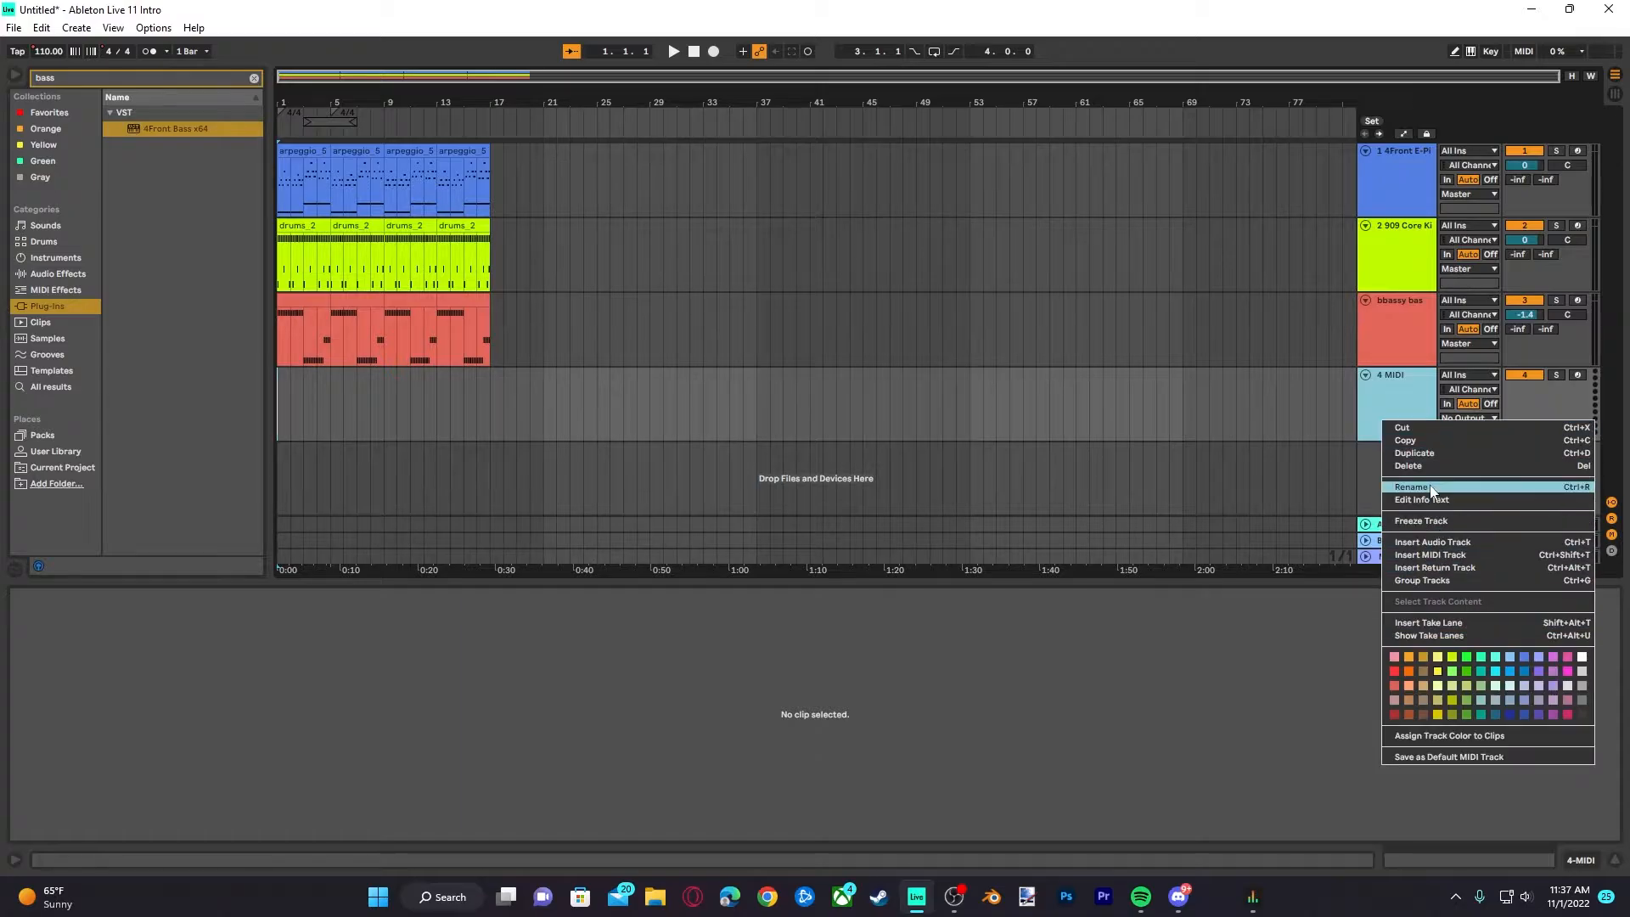
{"action": "left_click", "coordinate": [1435, 487]}
{"action": "type", "text": "synth"}
{"action": "key", "text": "Return"}
Colour the synth track periwinkle blue and insert an empty MIDI clip on it from bar 1 to bar 17
{"action": "right_click", "coordinate": [1373, 411]}
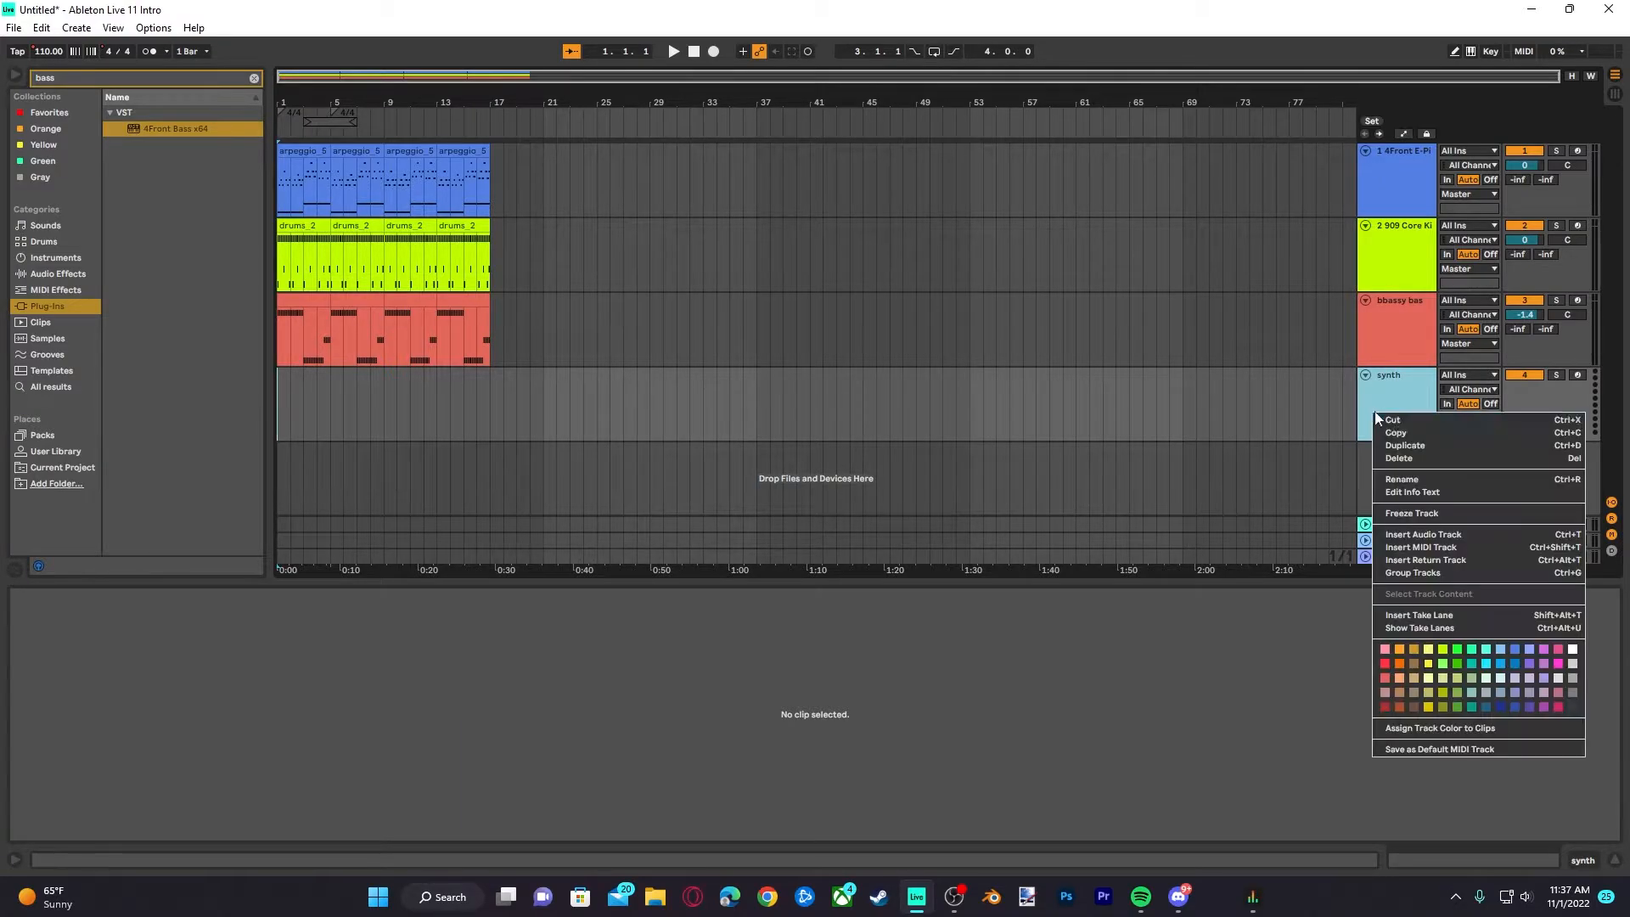
{"action": "left_click", "coordinate": [1526, 649]}
{"action": "key", "text": "ctrl+shift+m"}
Search the plug-ins for fury, load Fury800 onto the synth track, and close the plug-in window
{"action": "left_click", "coordinate": [254, 79]}
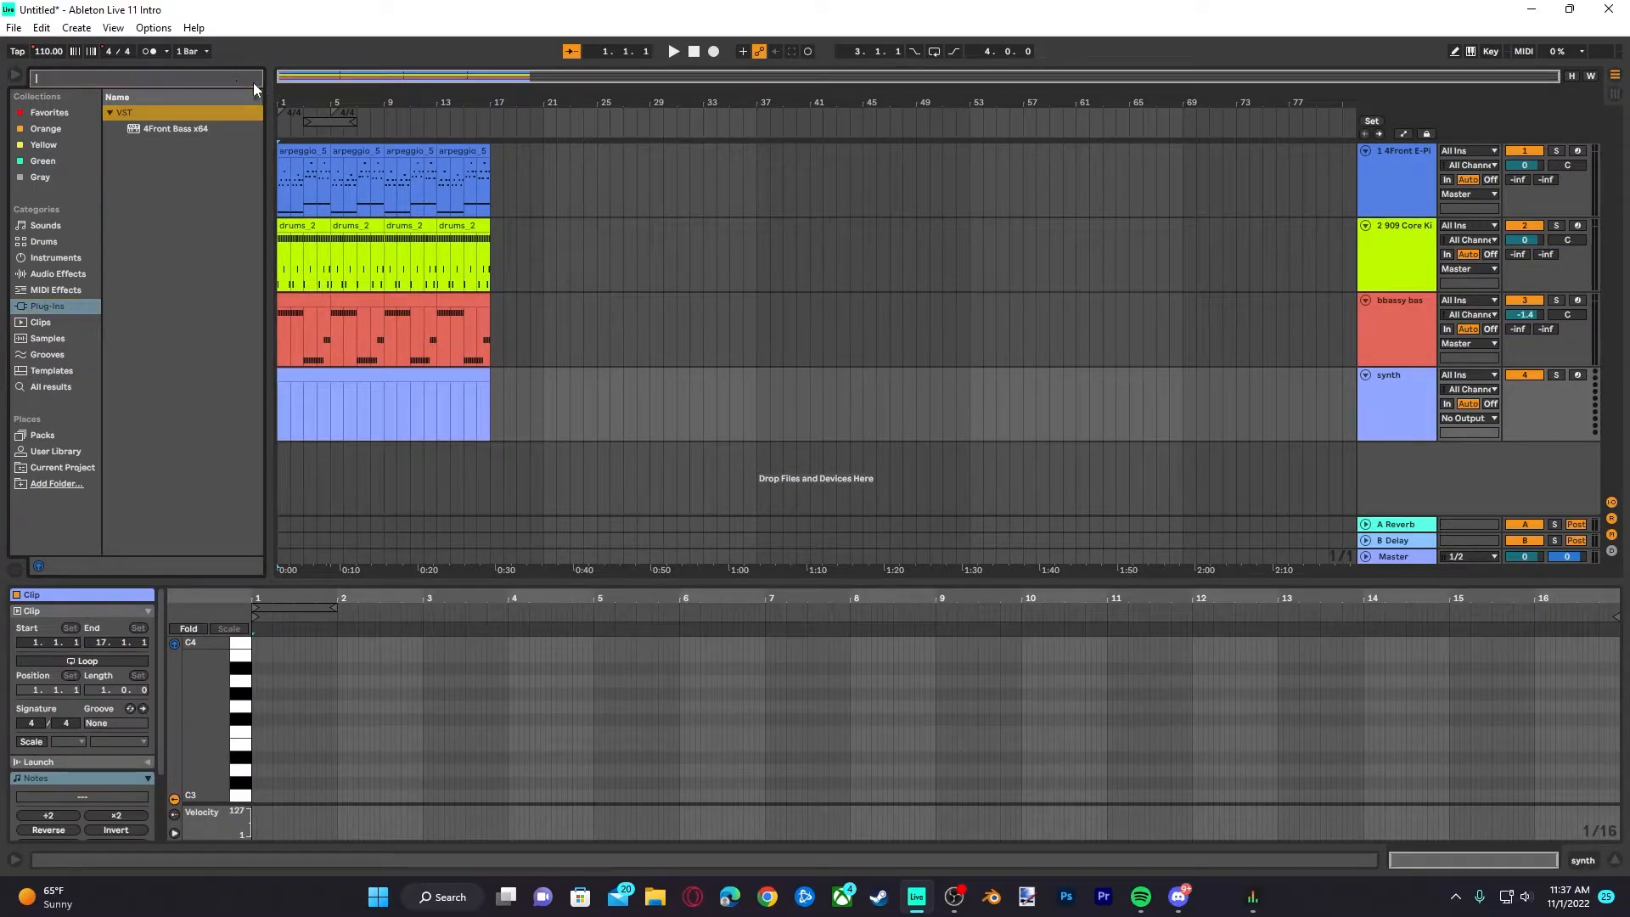
{"action": "type", "text": "fury"}
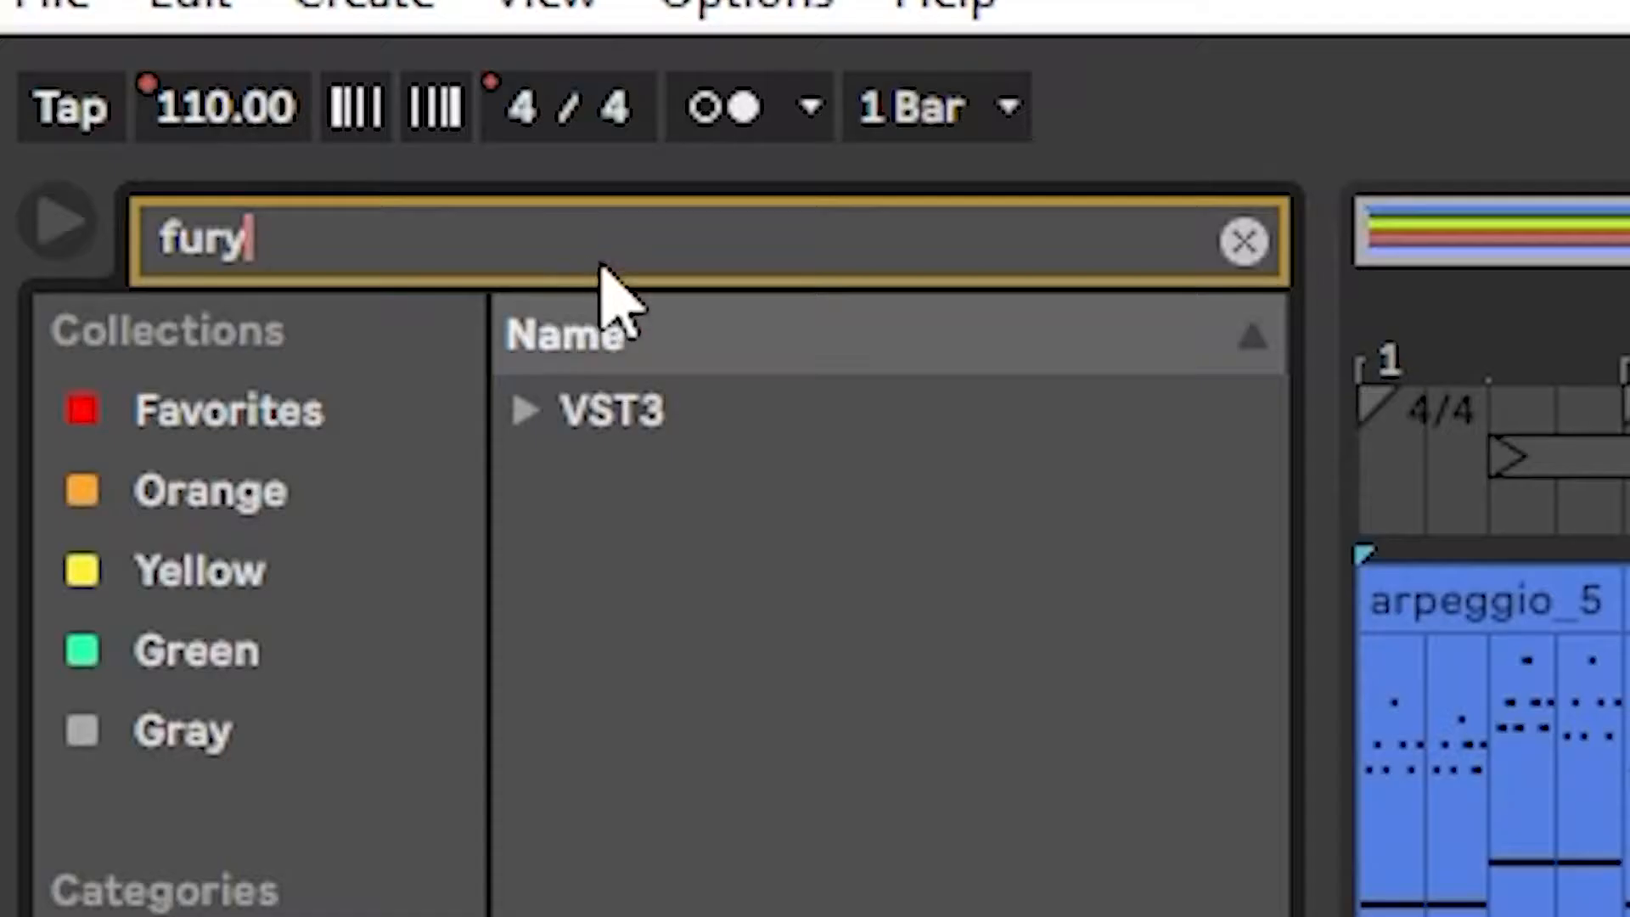
{"action": "double_click", "coordinate": [737, 570]}
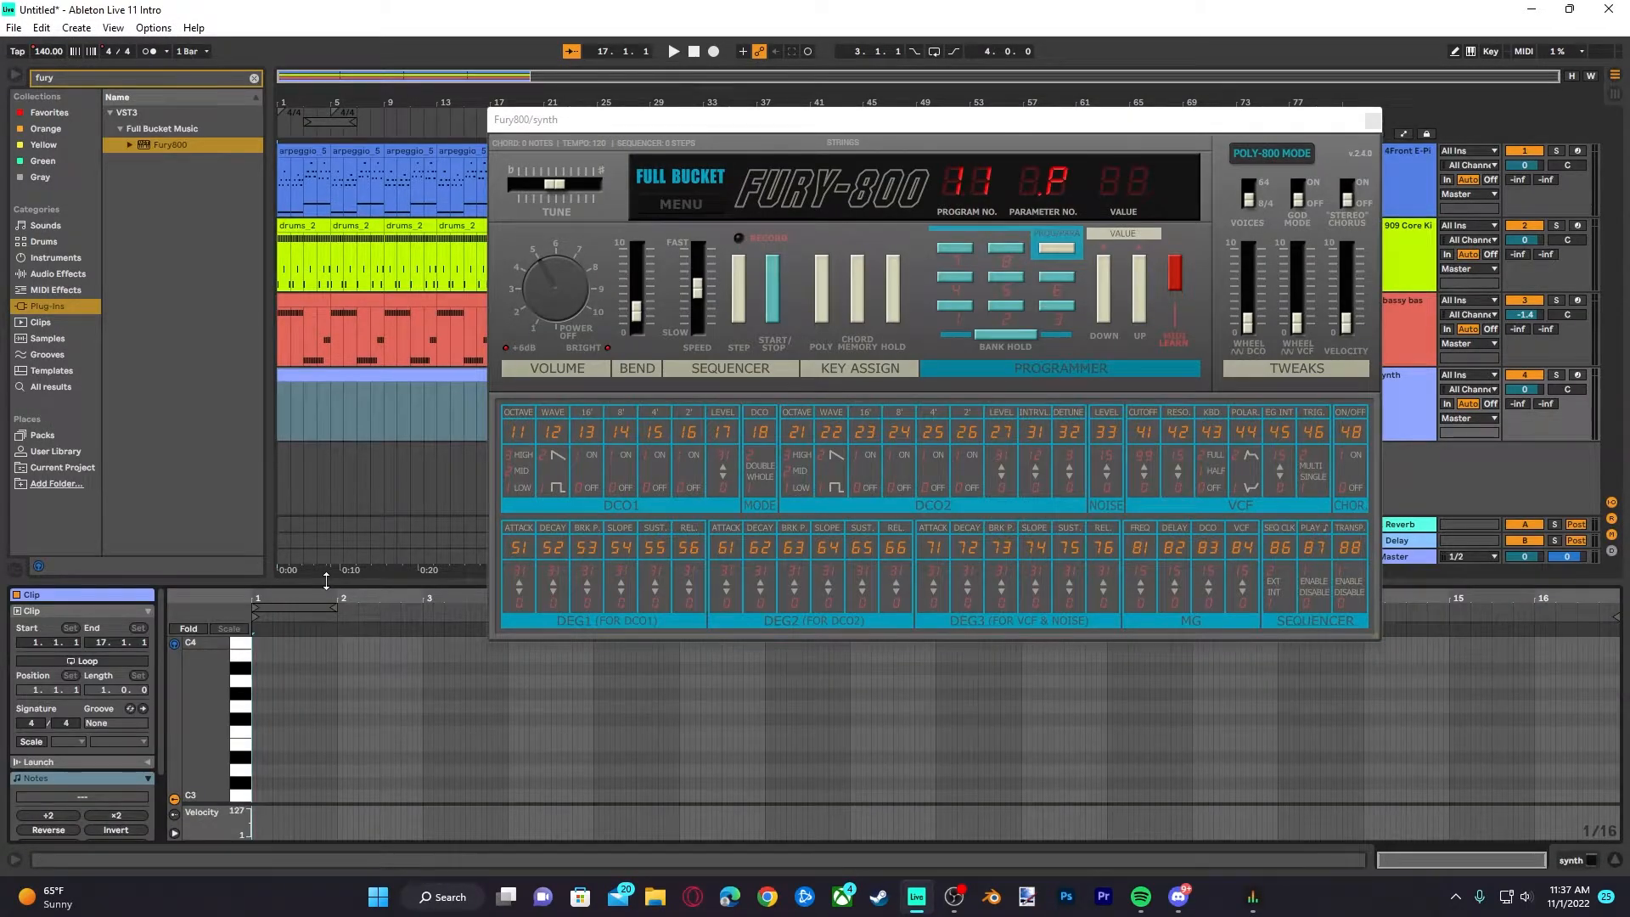
{"action": "left_click_drag", "start_coordinate": [326, 580], "coordinate": [328, 366]}
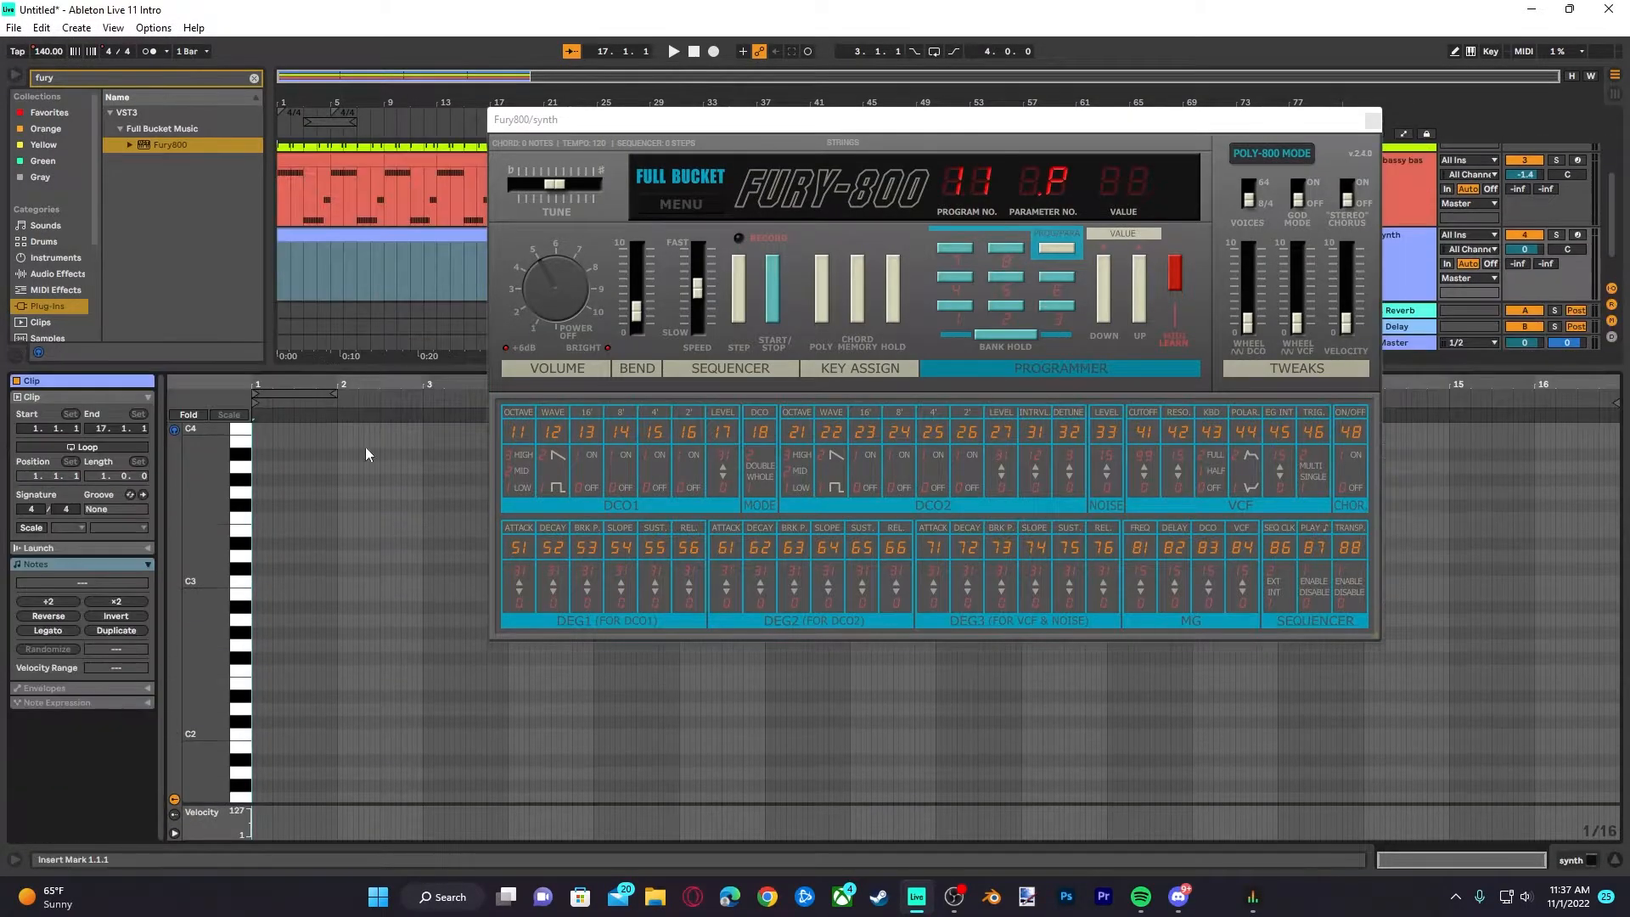
{"action": "left_click", "coordinate": [1371, 119]}
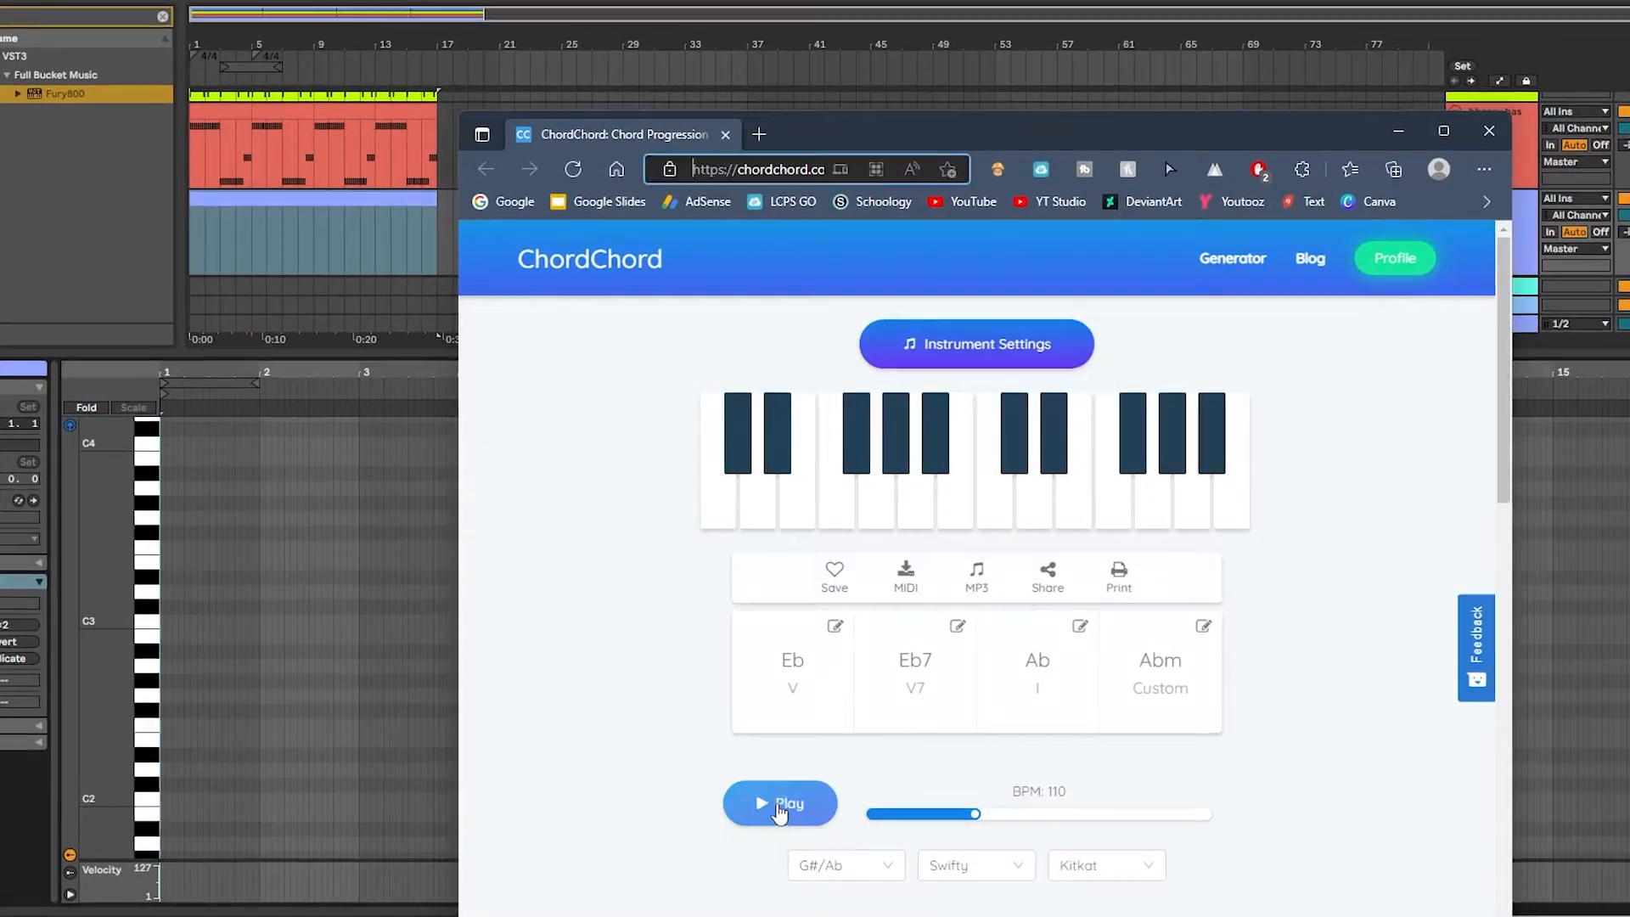
Switch to ChordChord in the browser and play the Eb, Eb7, Ab, Abm chord progression
{"action": "left_click", "coordinate": [779, 810]}
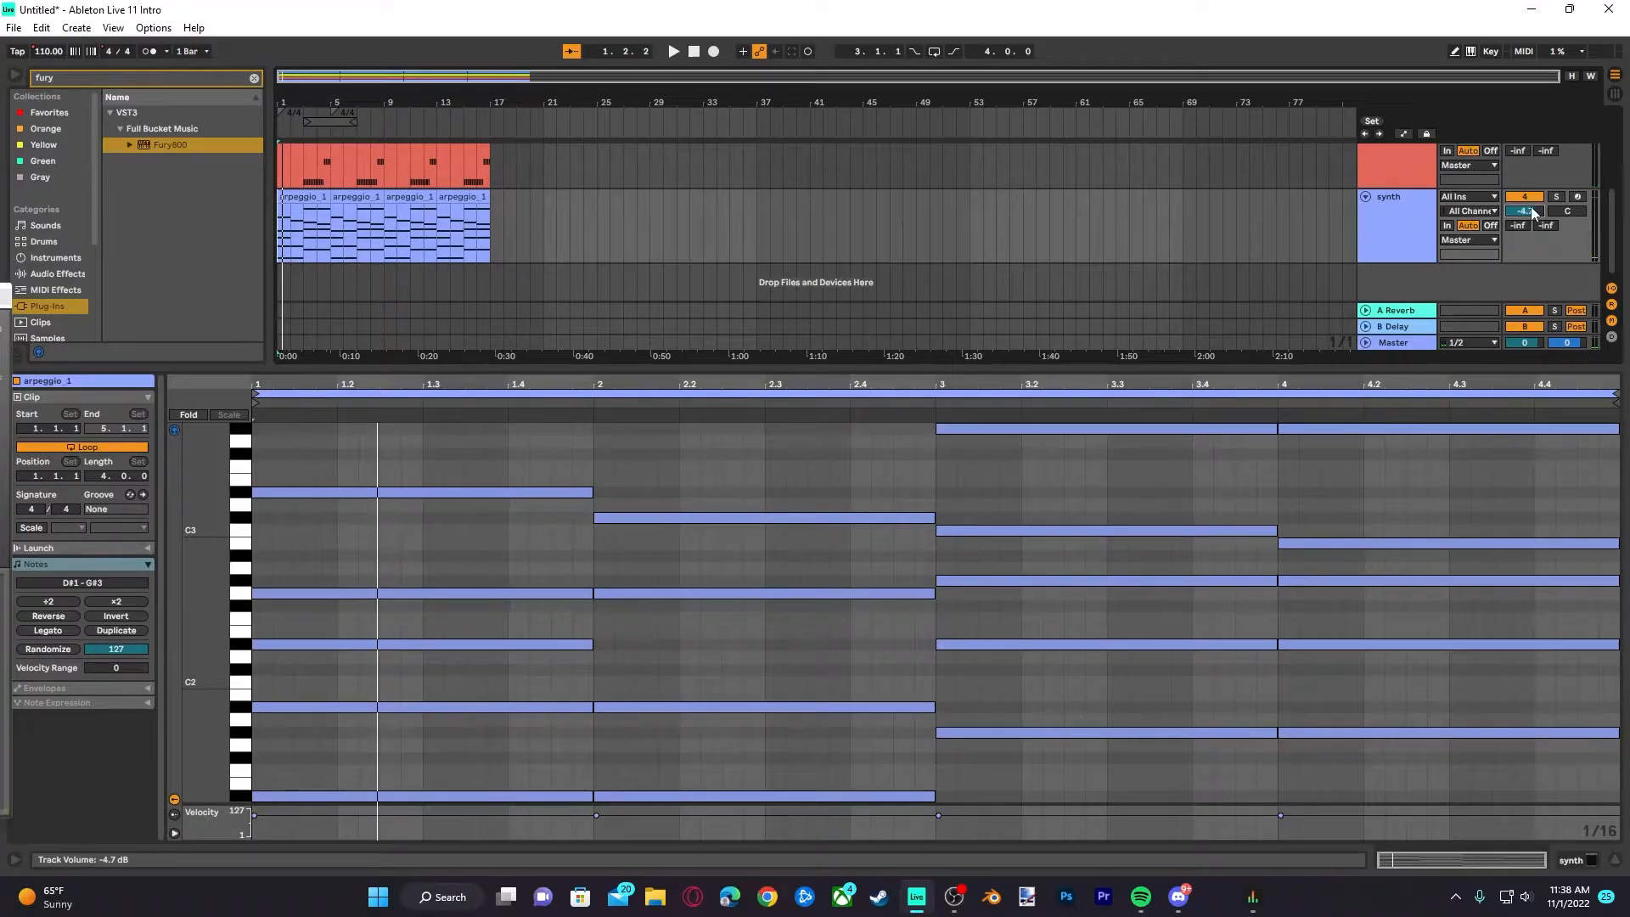
Play the arrangement and lower the synth track's volume to -13.0 dB while listening
{"action": "key", "text": "space"}
{"action": "left_click_drag", "start_coordinate": [1531, 214], "coordinate": [1532, 243]}
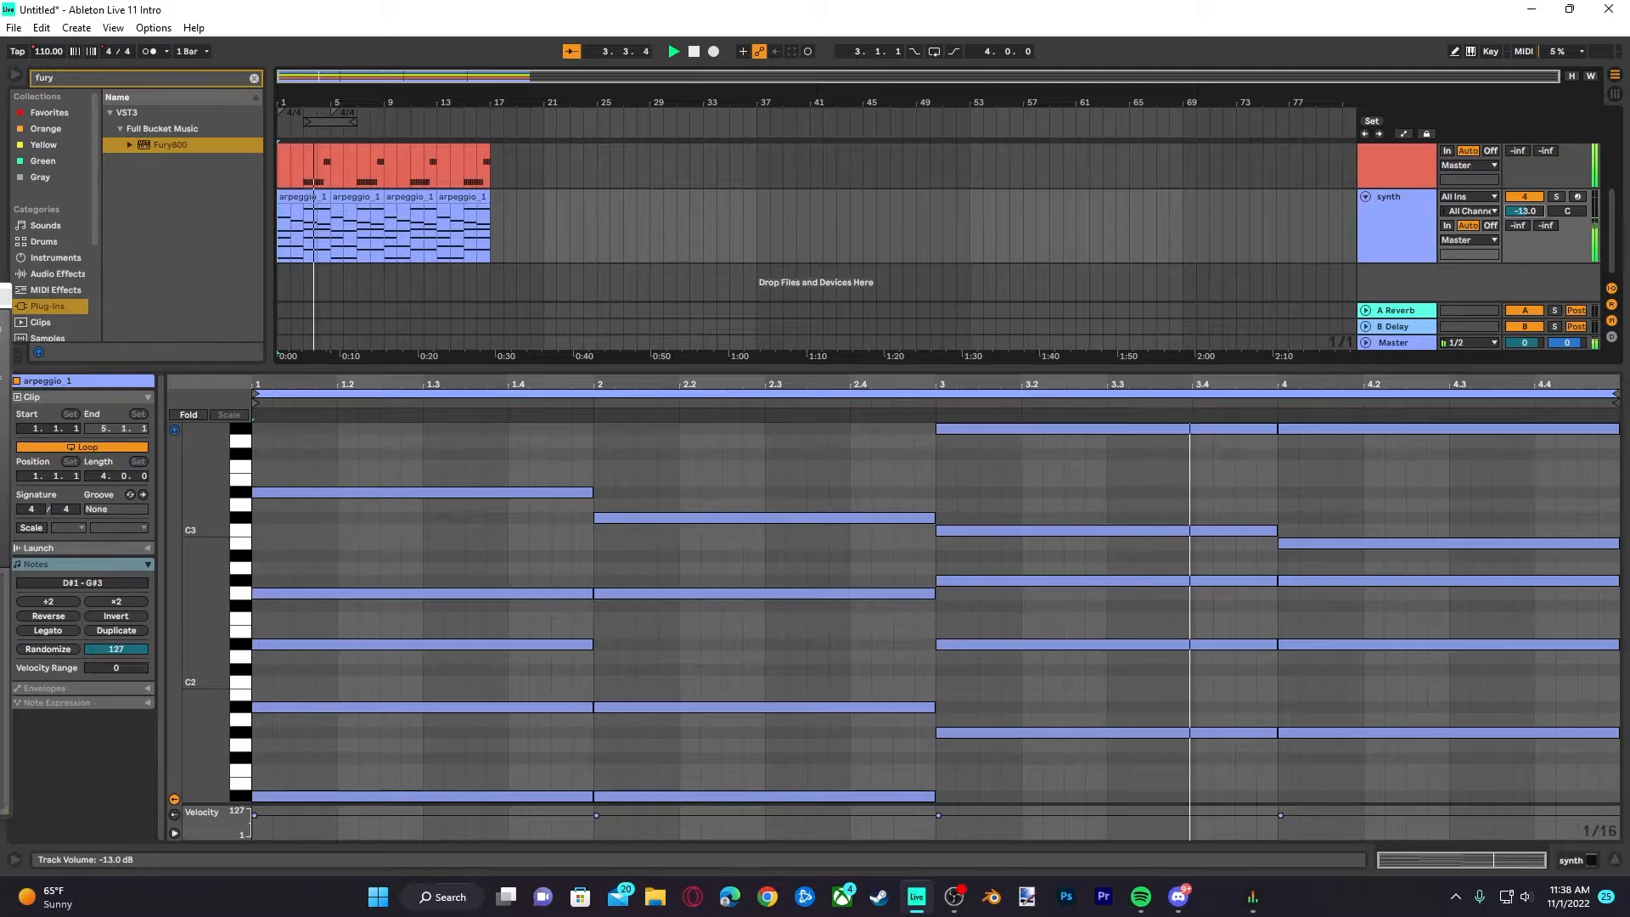
{"action": "scroll", "coordinate": [588, 326], "scroll_direction": "up", "scroll_amount": 4}
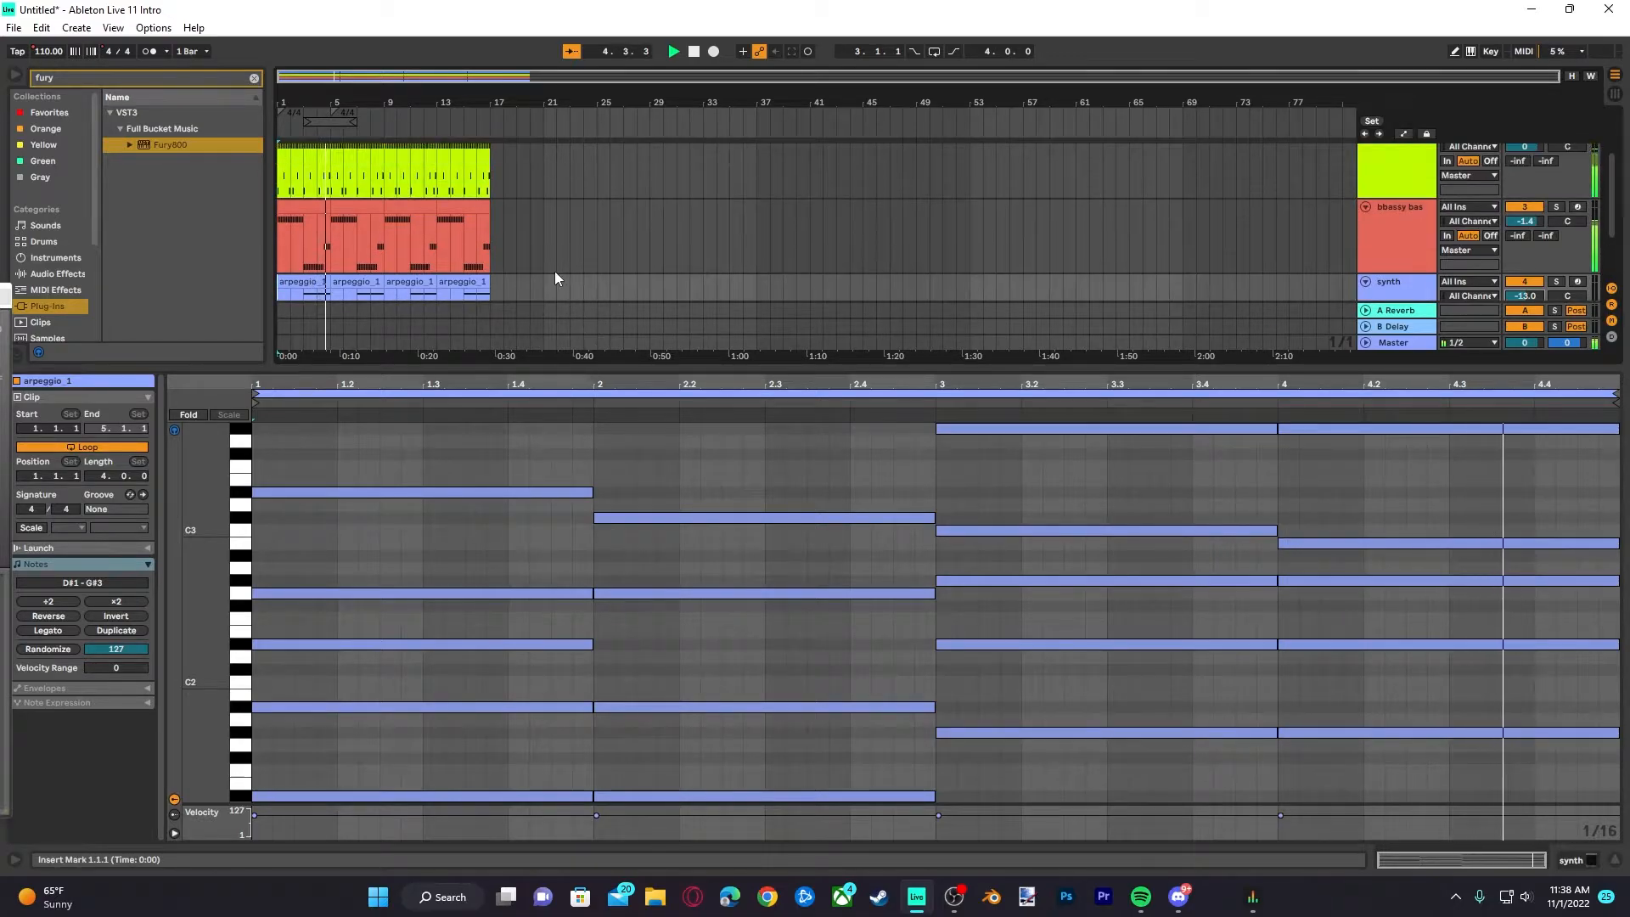
{"action": "scroll", "coordinate": [555, 273], "scroll_direction": "down", "scroll_amount": 3}
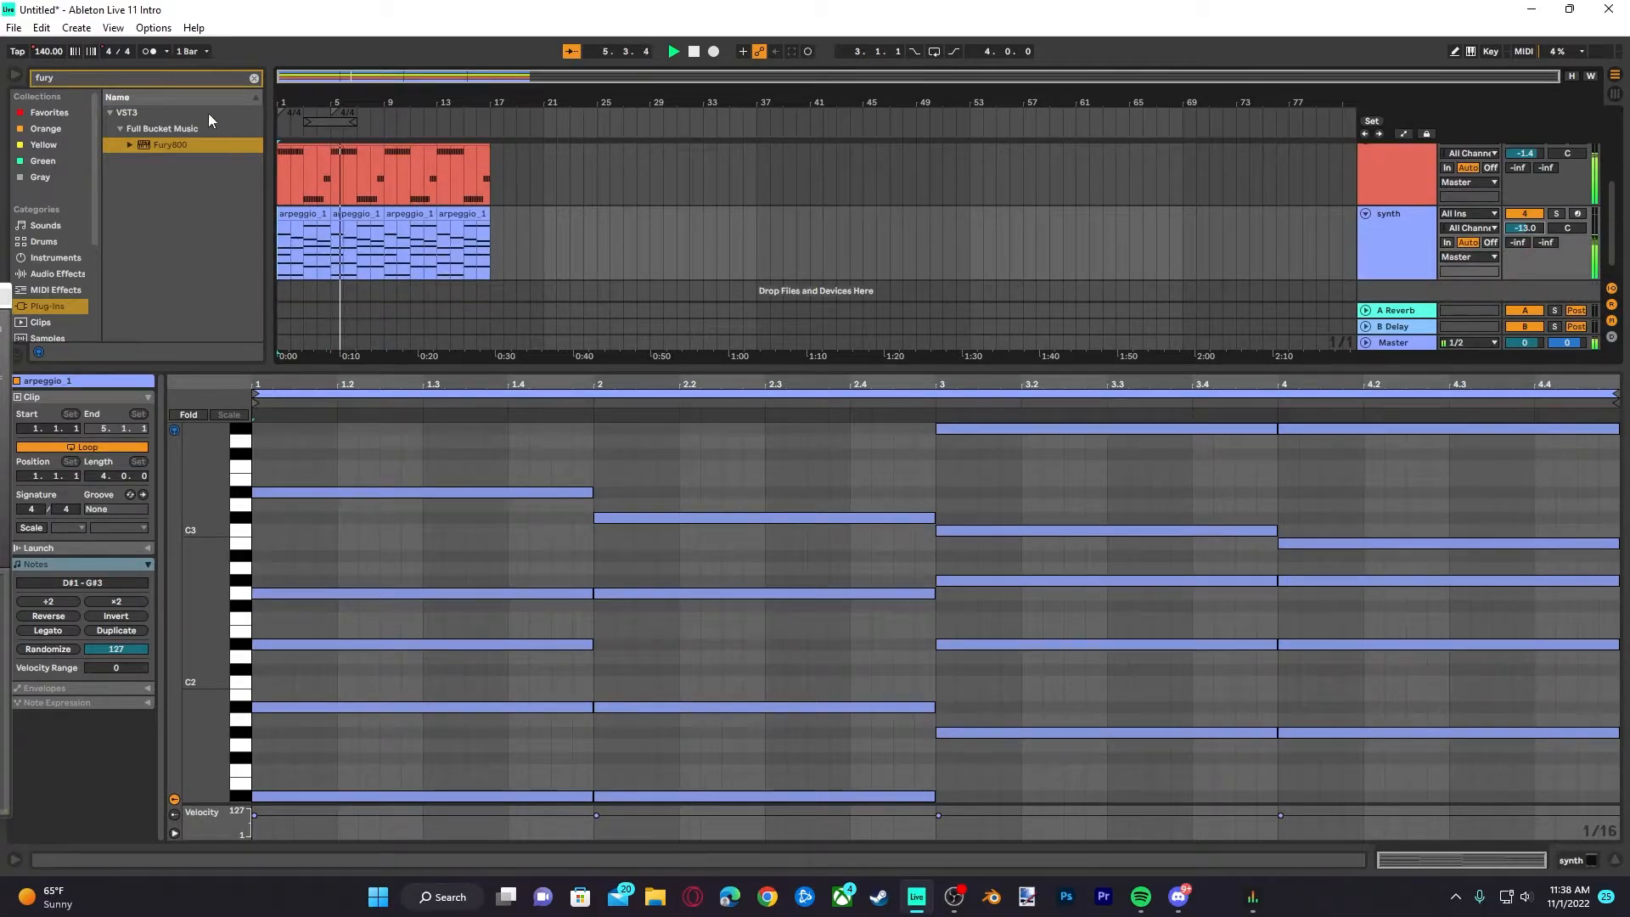
Set the project tempo to 110 BPM and play the arrangement again from bar 1
{"action": "key", "text": "space"}
{"action": "left_click_drag", "start_coordinate": [45, 51], "coordinate": [46, 60]}
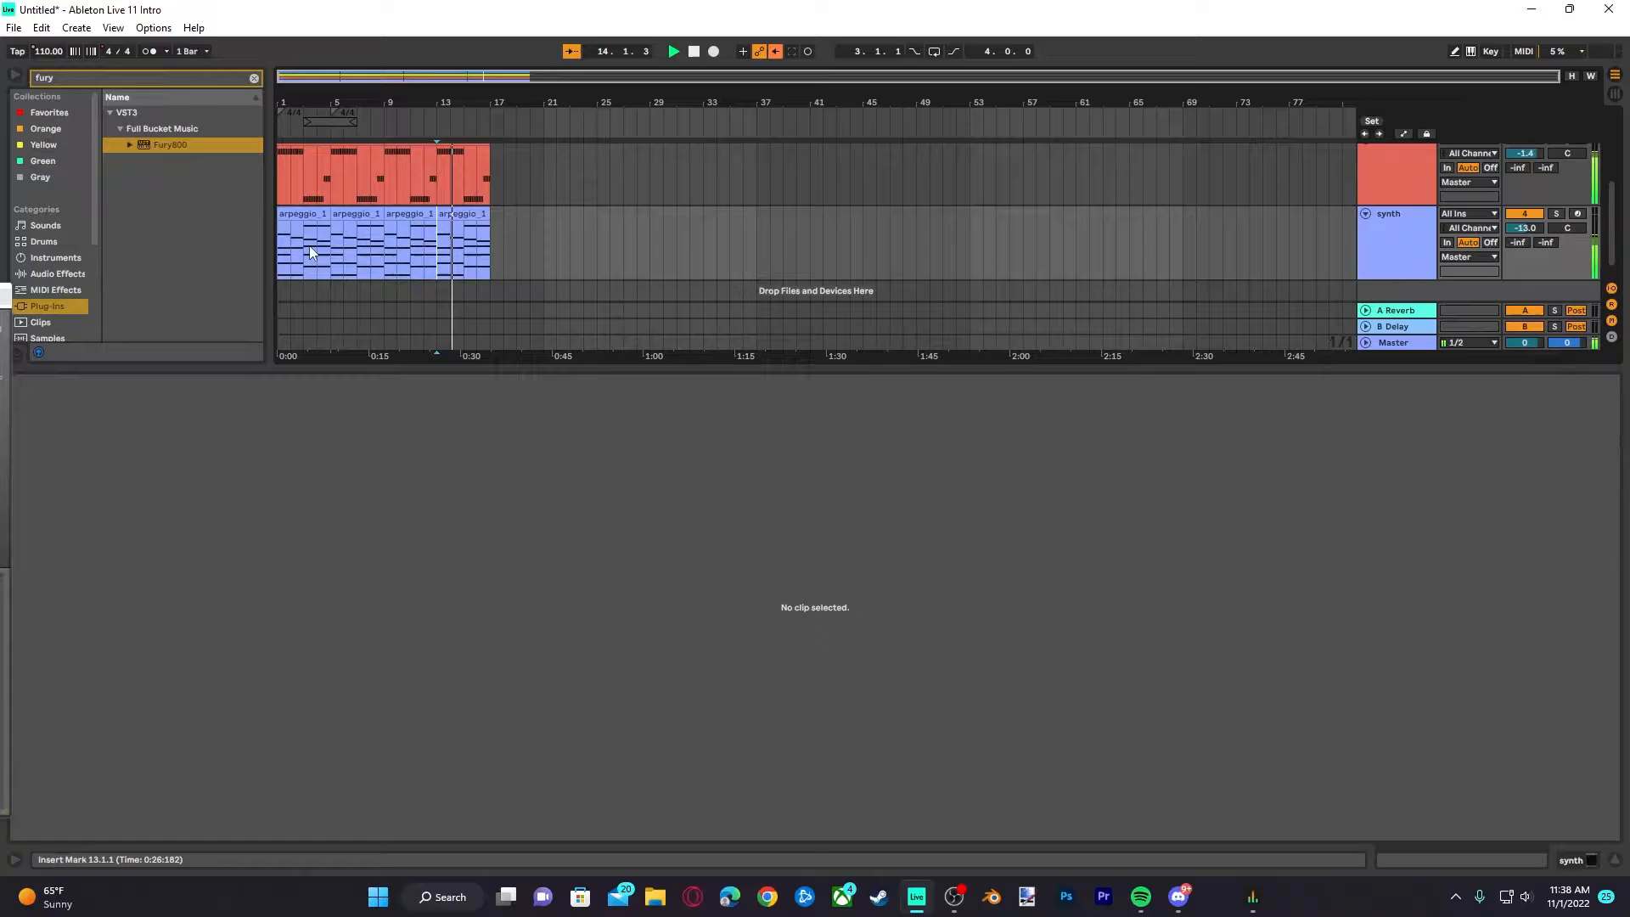
{"action": "key", "text": "space"}
{"action": "left_click", "coordinate": [282, 258]}
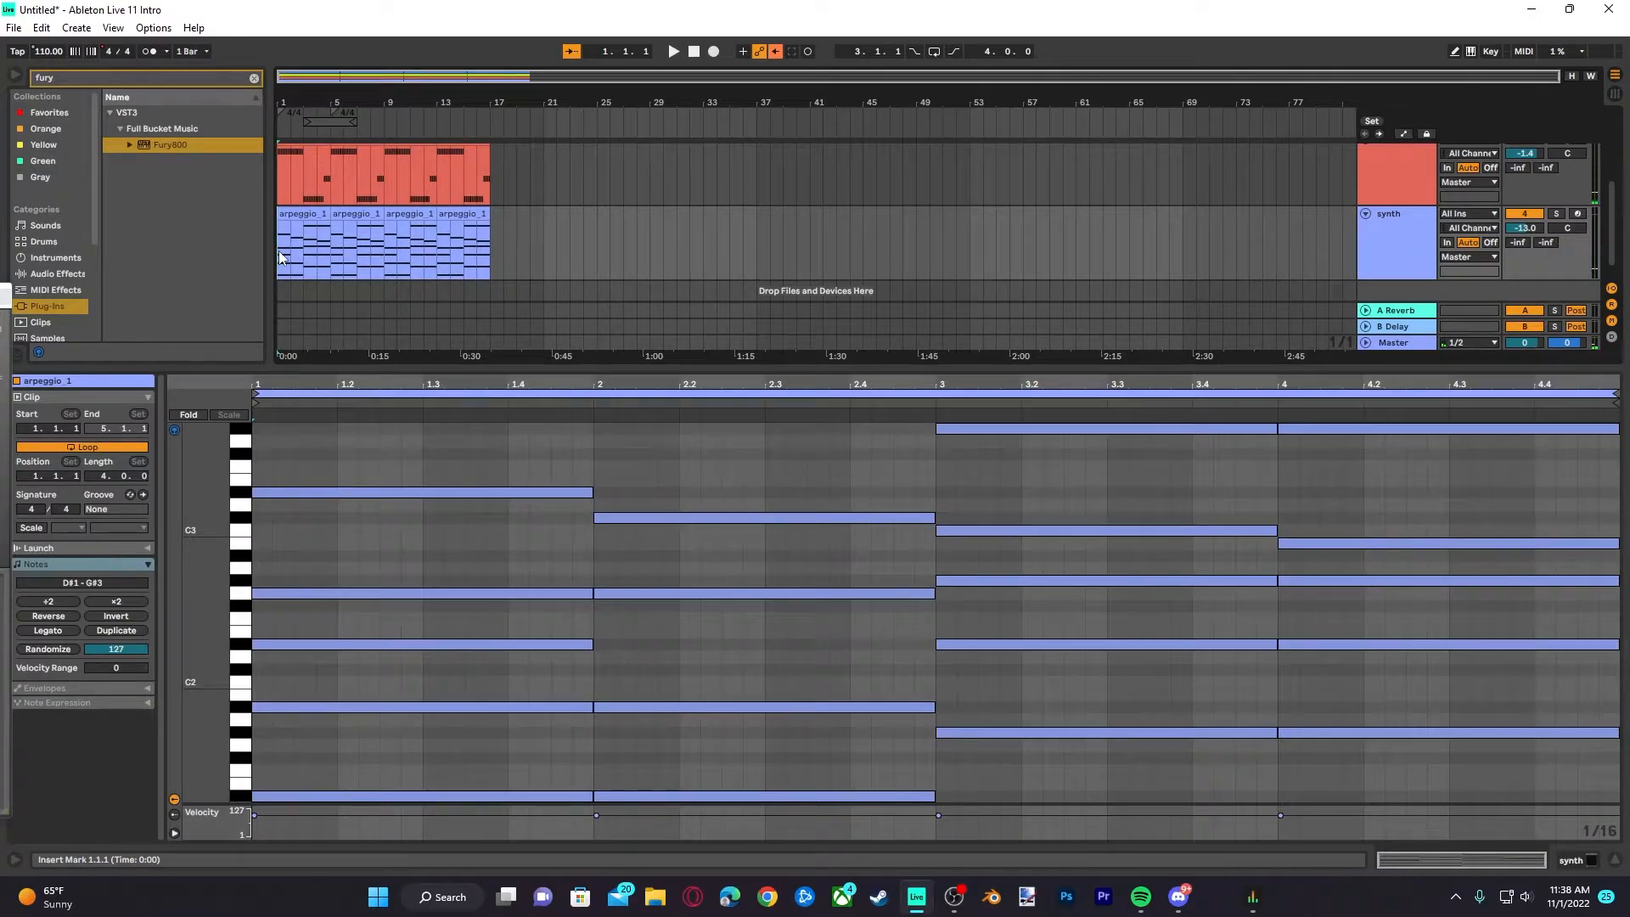
{"action": "key", "text": "space"}
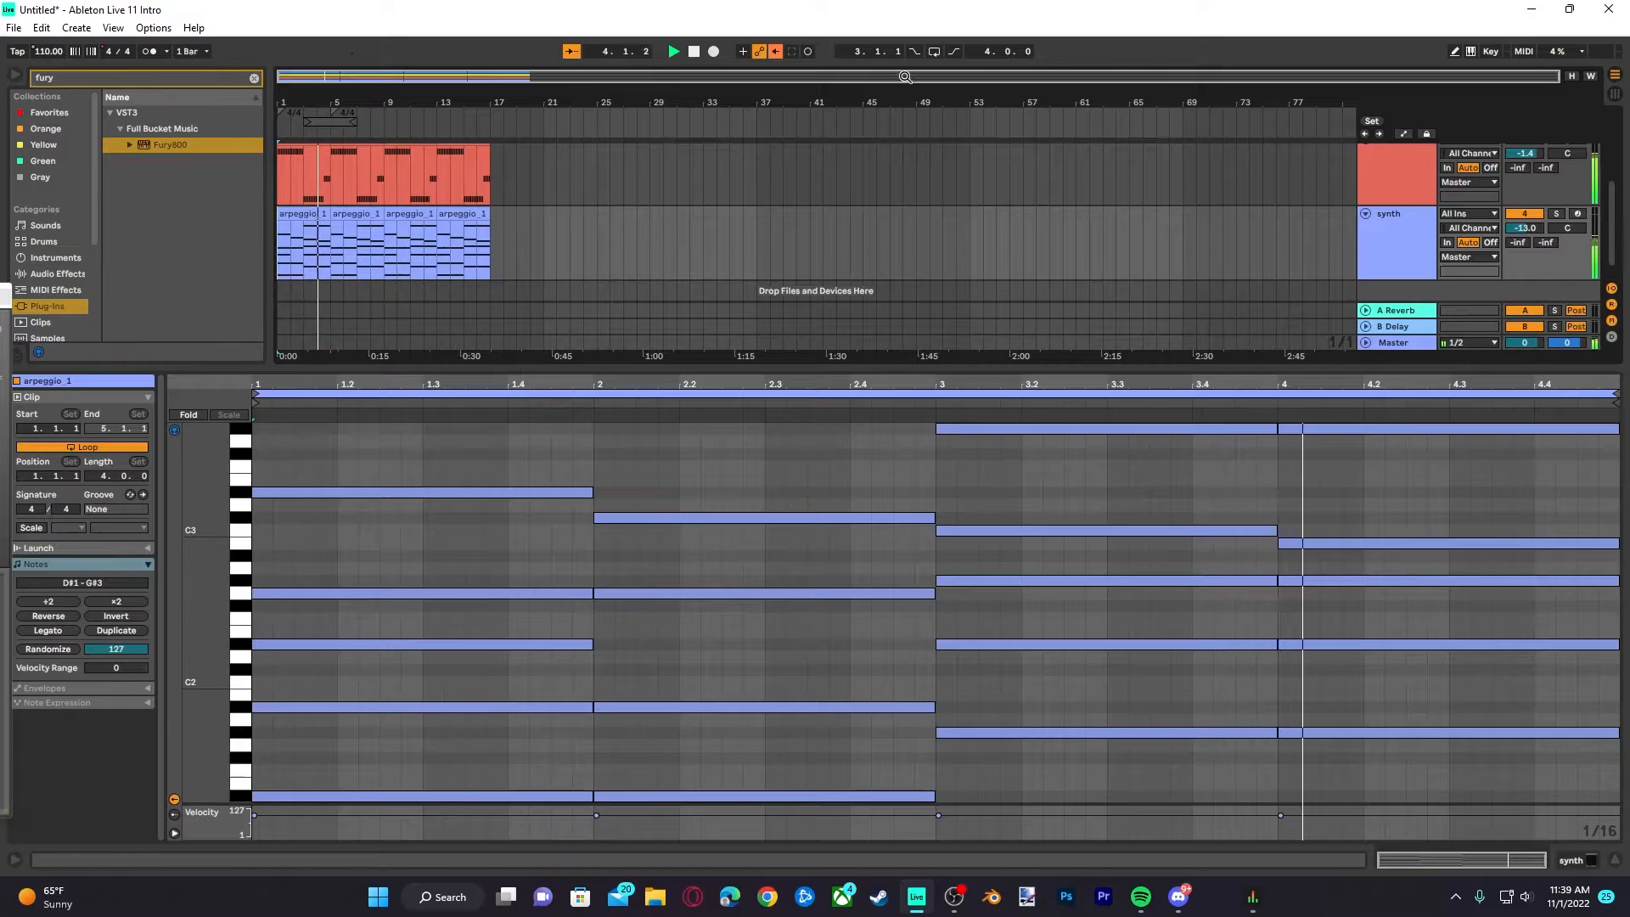
Bring all four tracks into view, select the drum clips, and open the first drums_2 clip
{"action": "left_click_drag", "start_coordinate": [880, 364], "coordinate": [974, 569]}
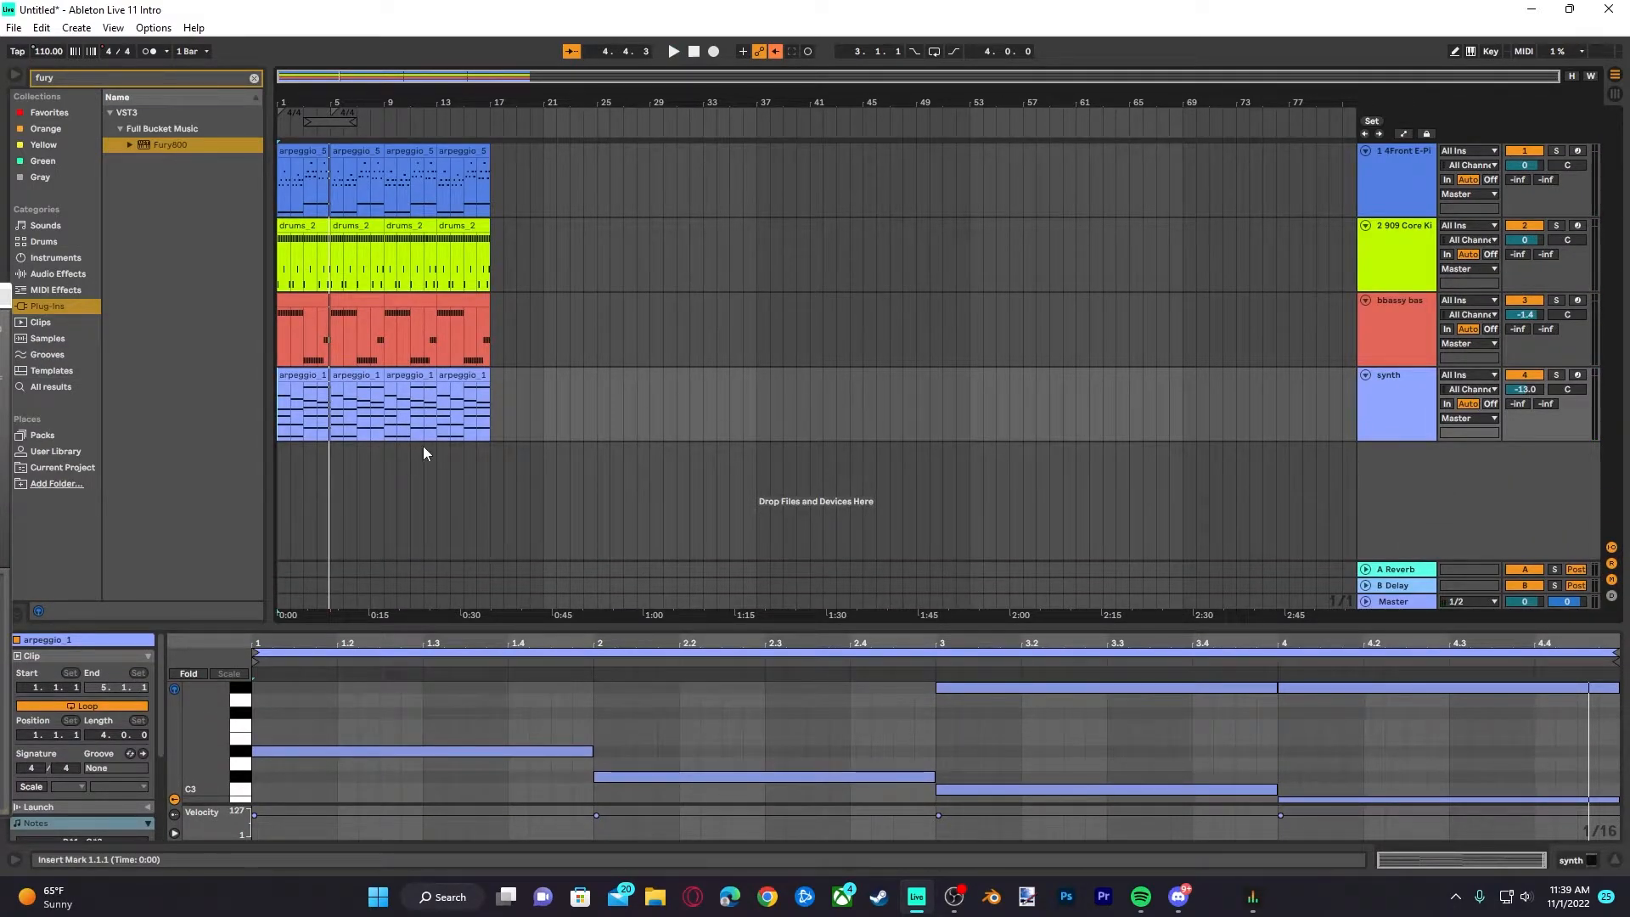
{"action": "left_click", "coordinate": [491, 258]}
{"action": "left_click_drag", "start_coordinate": [491, 258], "coordinate": [280, 249]}
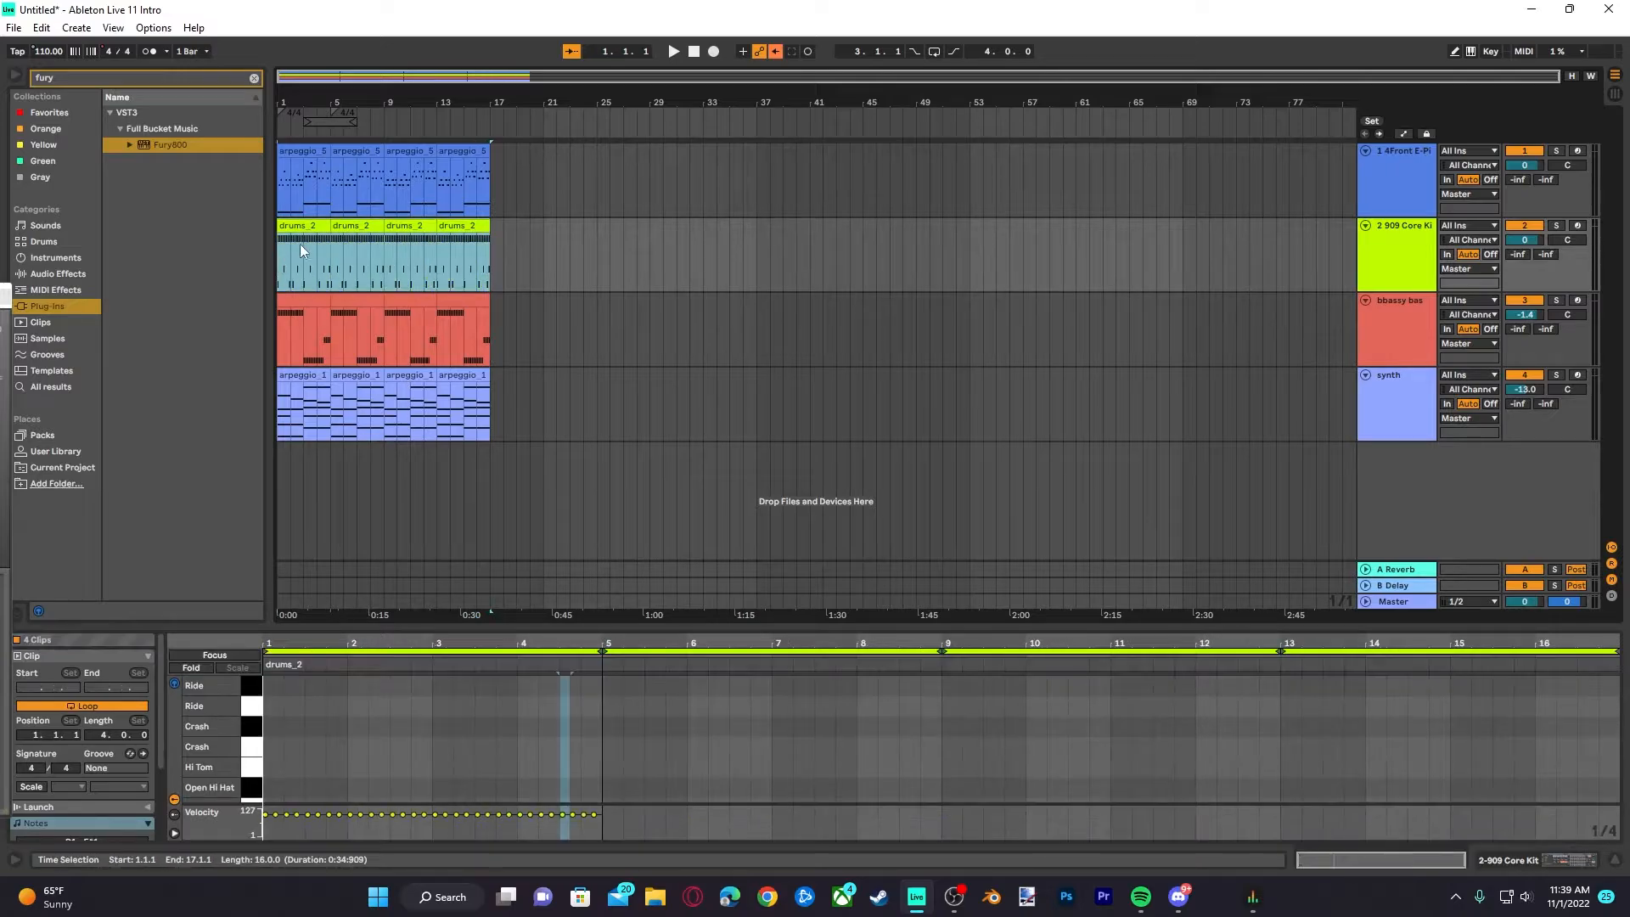
{"action": "left_click", "coordinate": [299, 243]}
{"action": "left_click", "coordinate": [299, 226]}
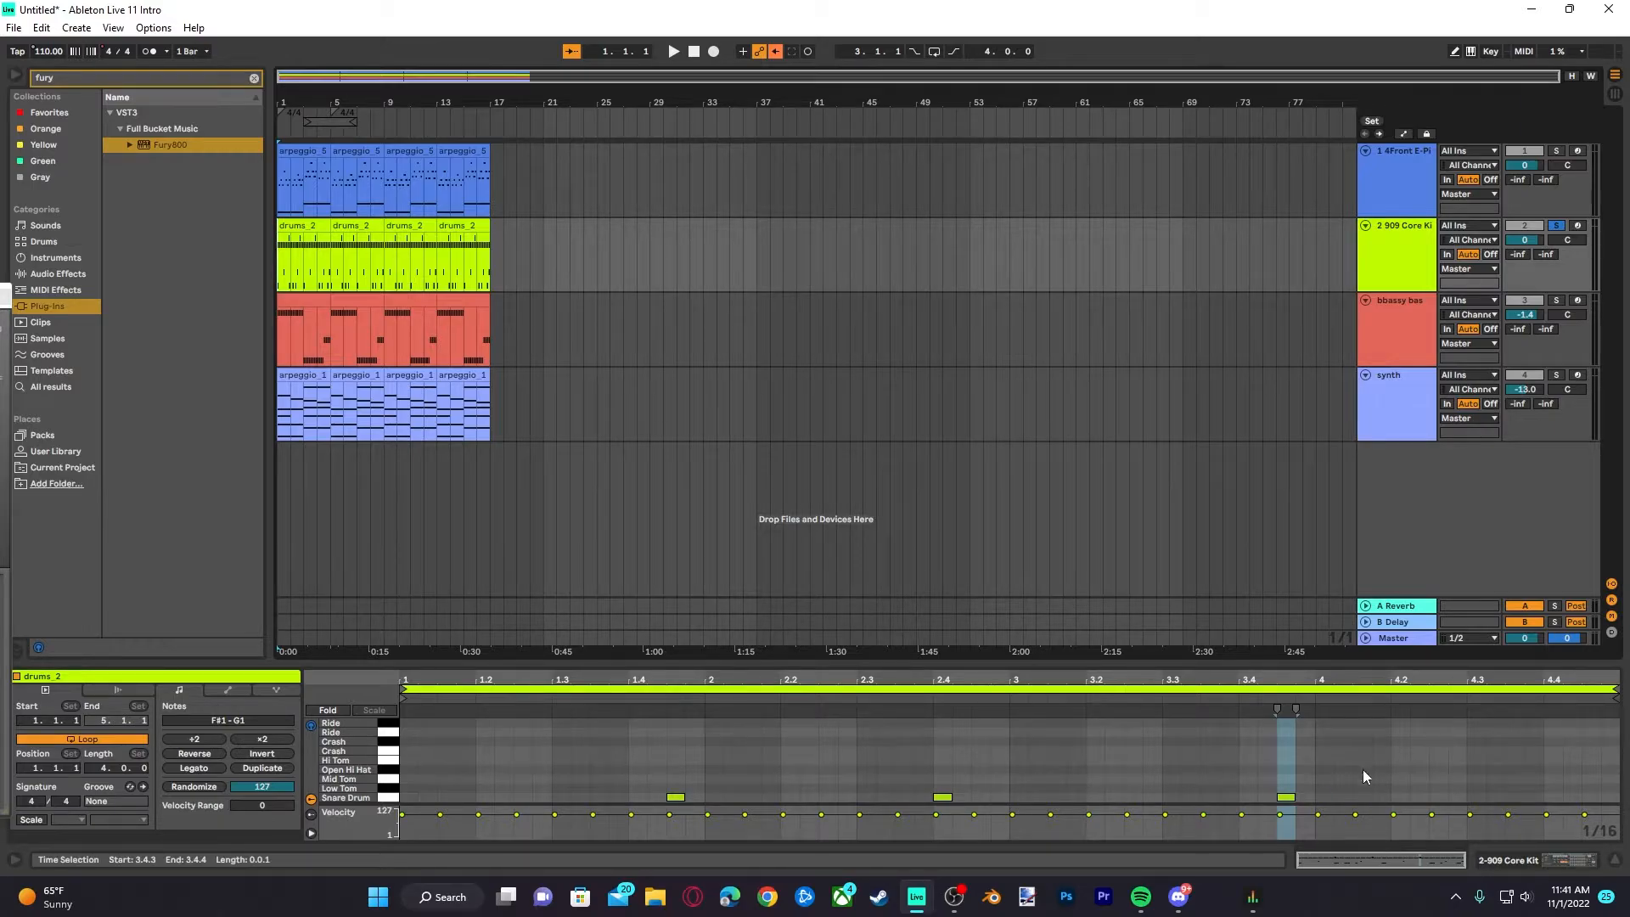
Enlarge the drum clip's note editor and select the high snare note at 1.4.3 and the bass drum note at 2.2.3
{"action": "left_click_drag", "start_coordinate": [1109, 661], "coordinate": [1110, 349]}
{"action": "left_click", "coordinate": [566, 576]}
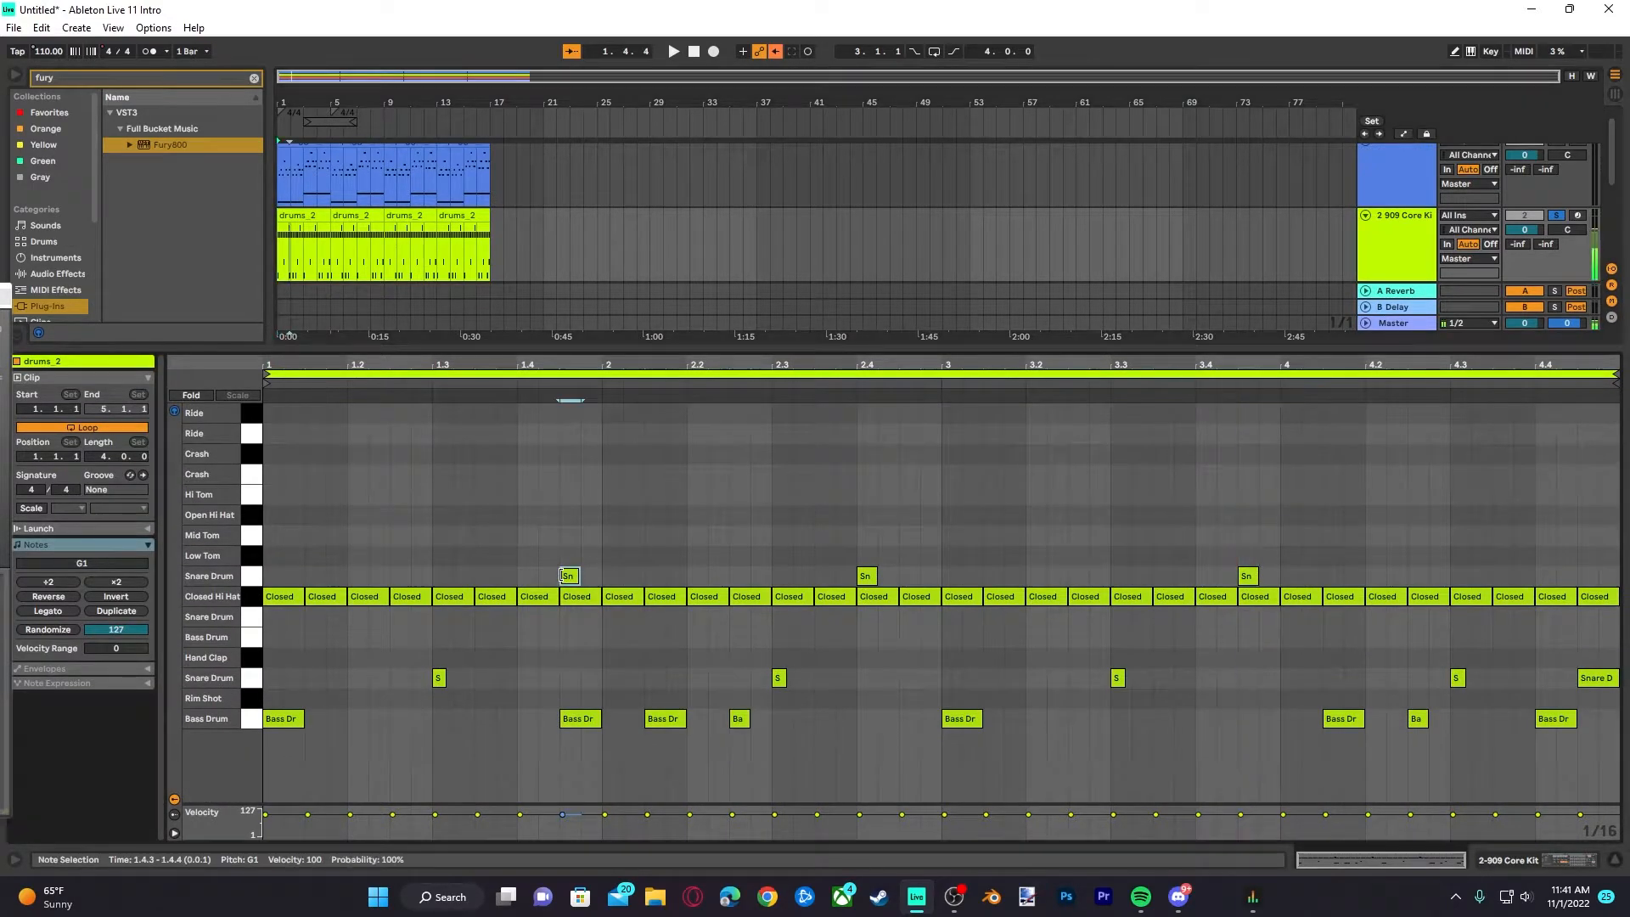
{"action": "left_click", "coordinate": [737, 718]}
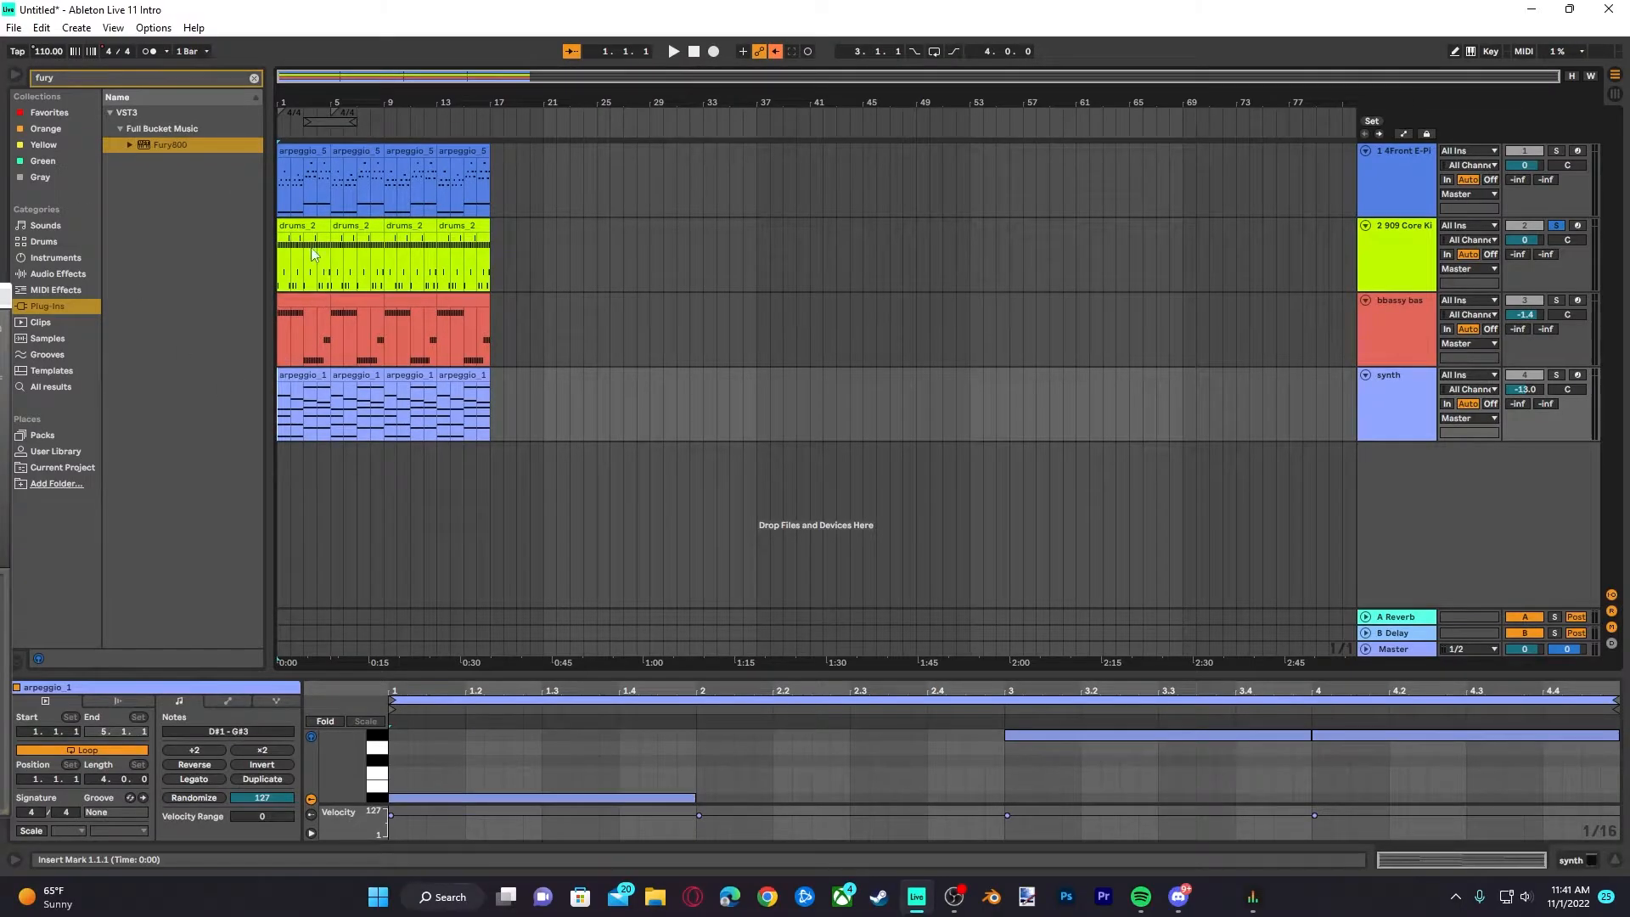
Clear the plug-in search and insert an audio track below the synth track
{"action": "left_click", "coordinate": [198, 40]}
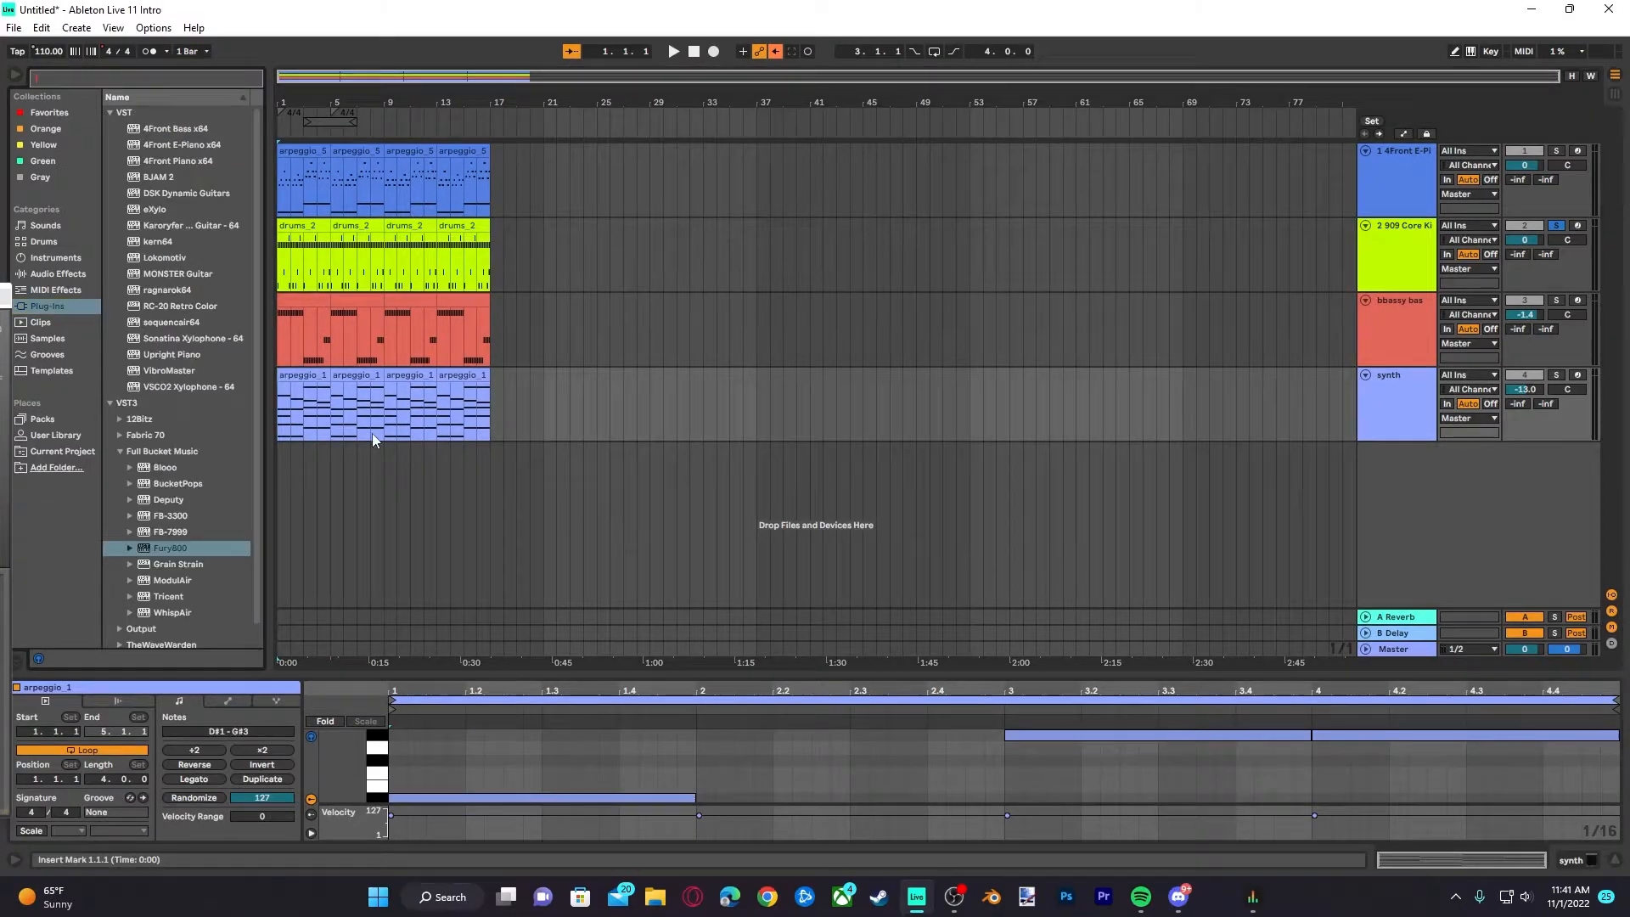
{"action": "left_click", "coordinate": [282, 456]}
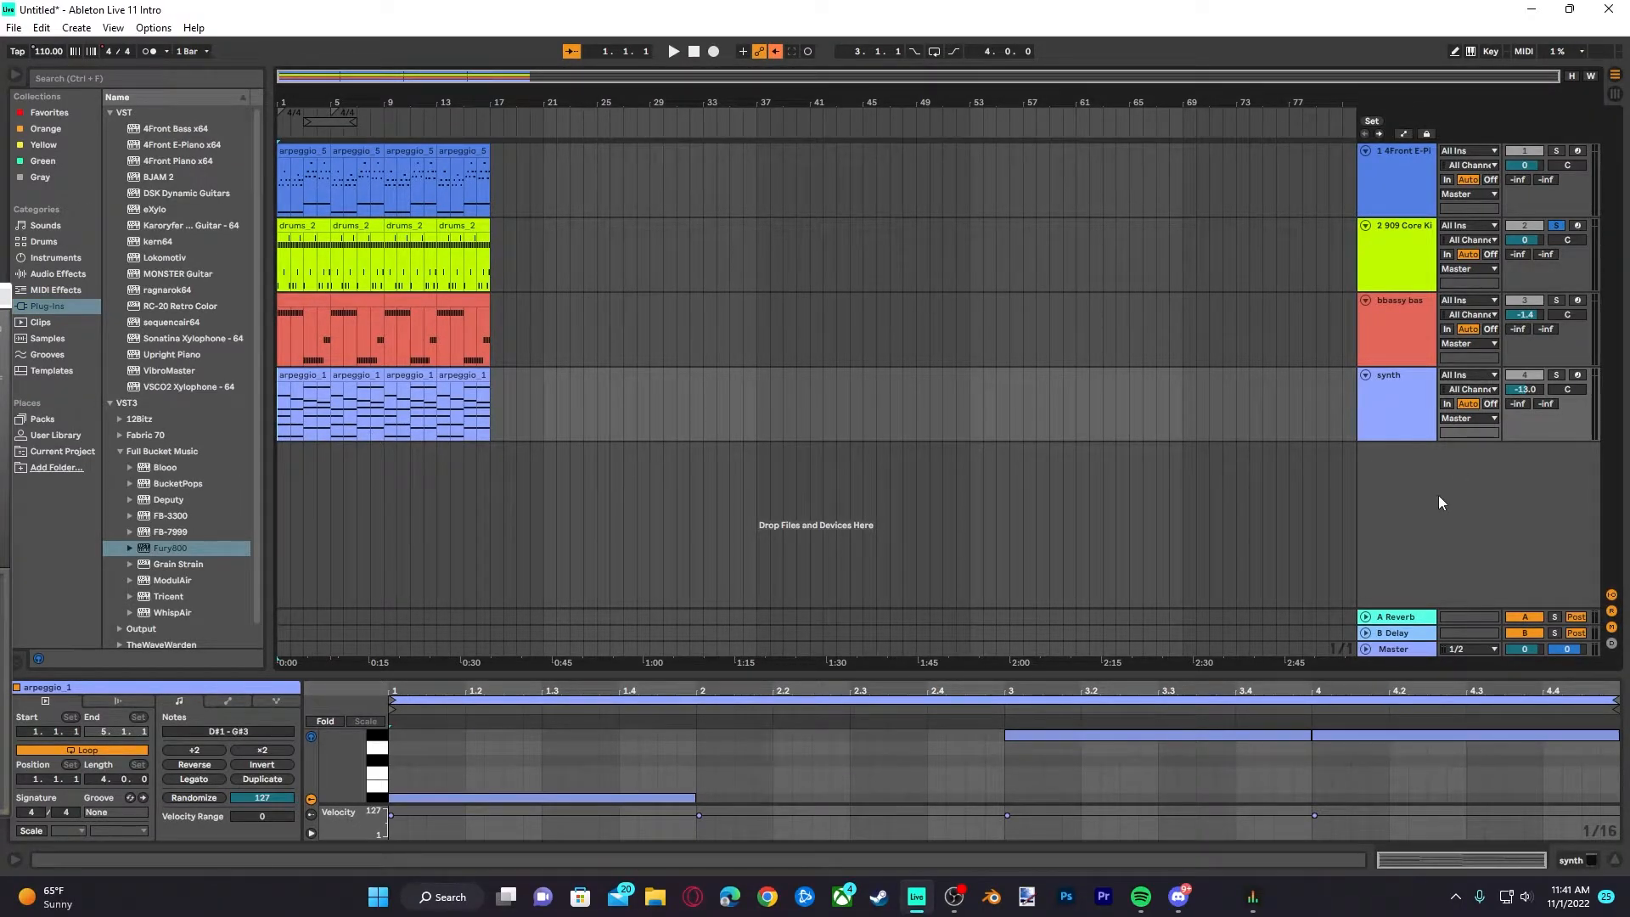
{"action": "key", "text": "ctrl+t"}
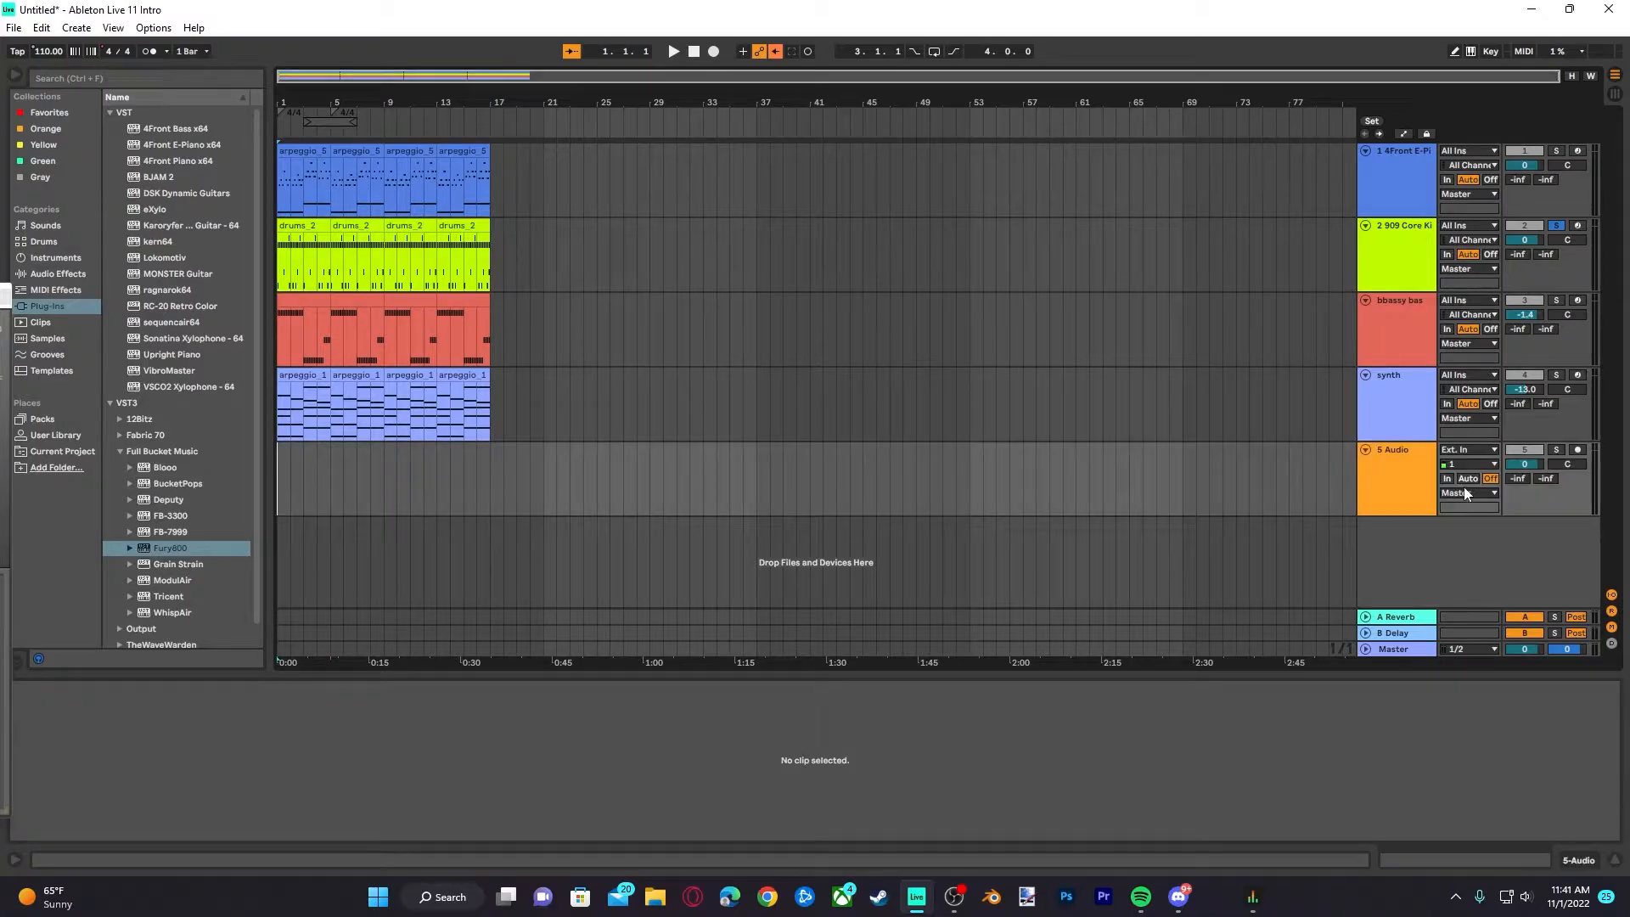
{"action": "left_click", "coordinate": [1378, 469]}
{"action": "left_click", "coordinate": [1330, 503]}
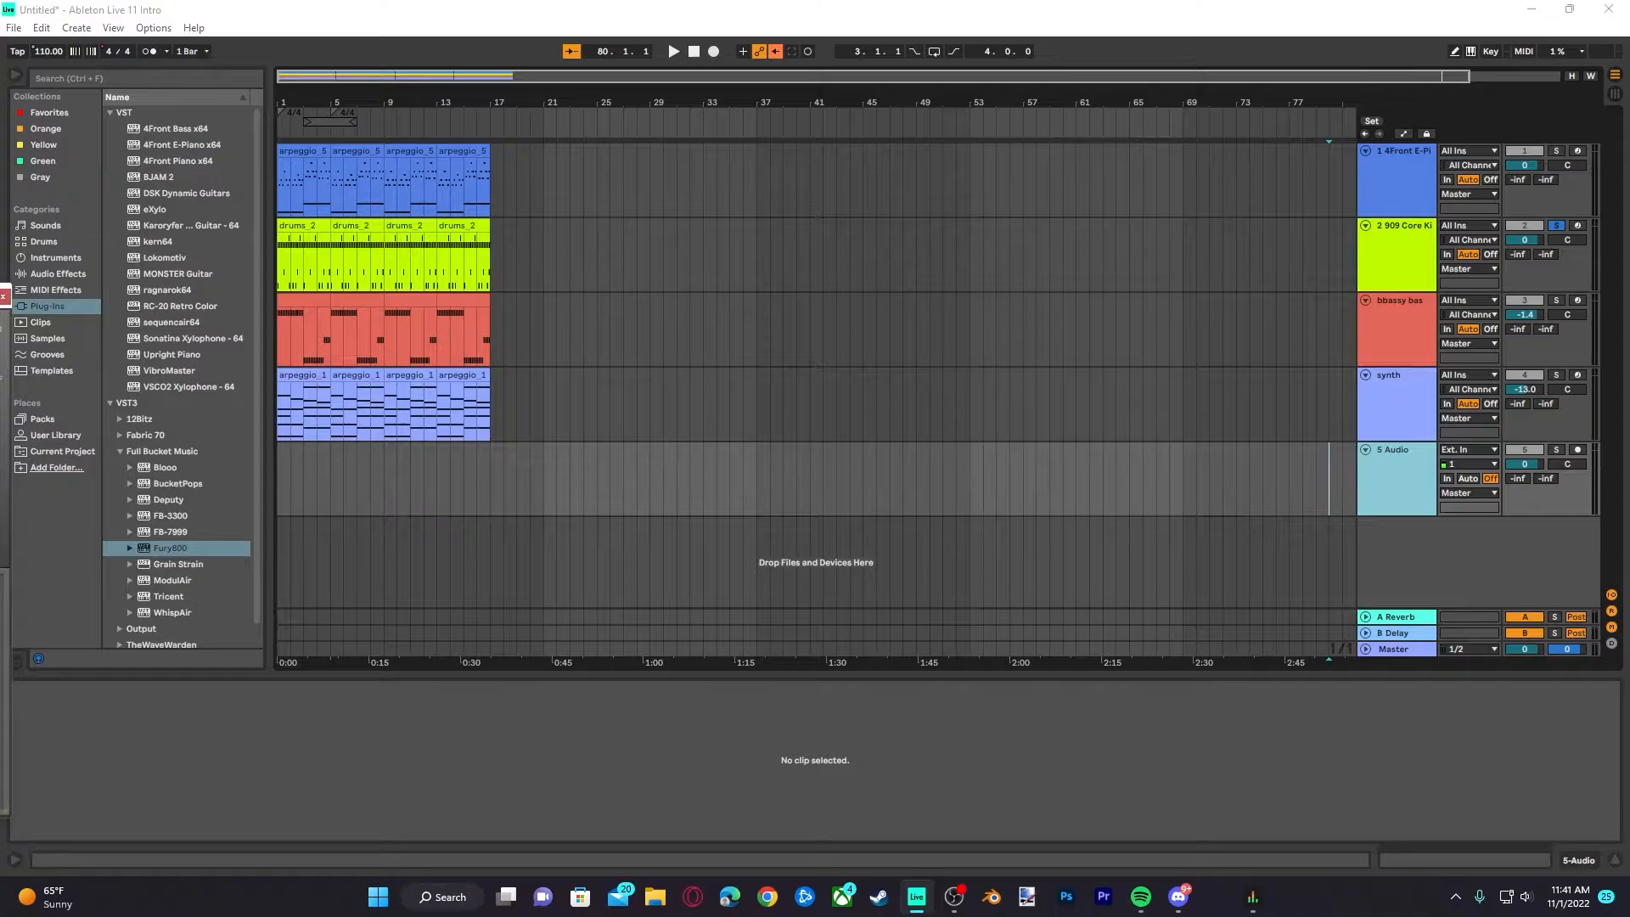
Close the floating window and check the audio track's input channel and the program preferences
{"action": "left_click_drag", "start_coordinate": [0, 304], "coordinate": [869, 380]}
{"action": "left_click", "coordinate": [903, 373]}
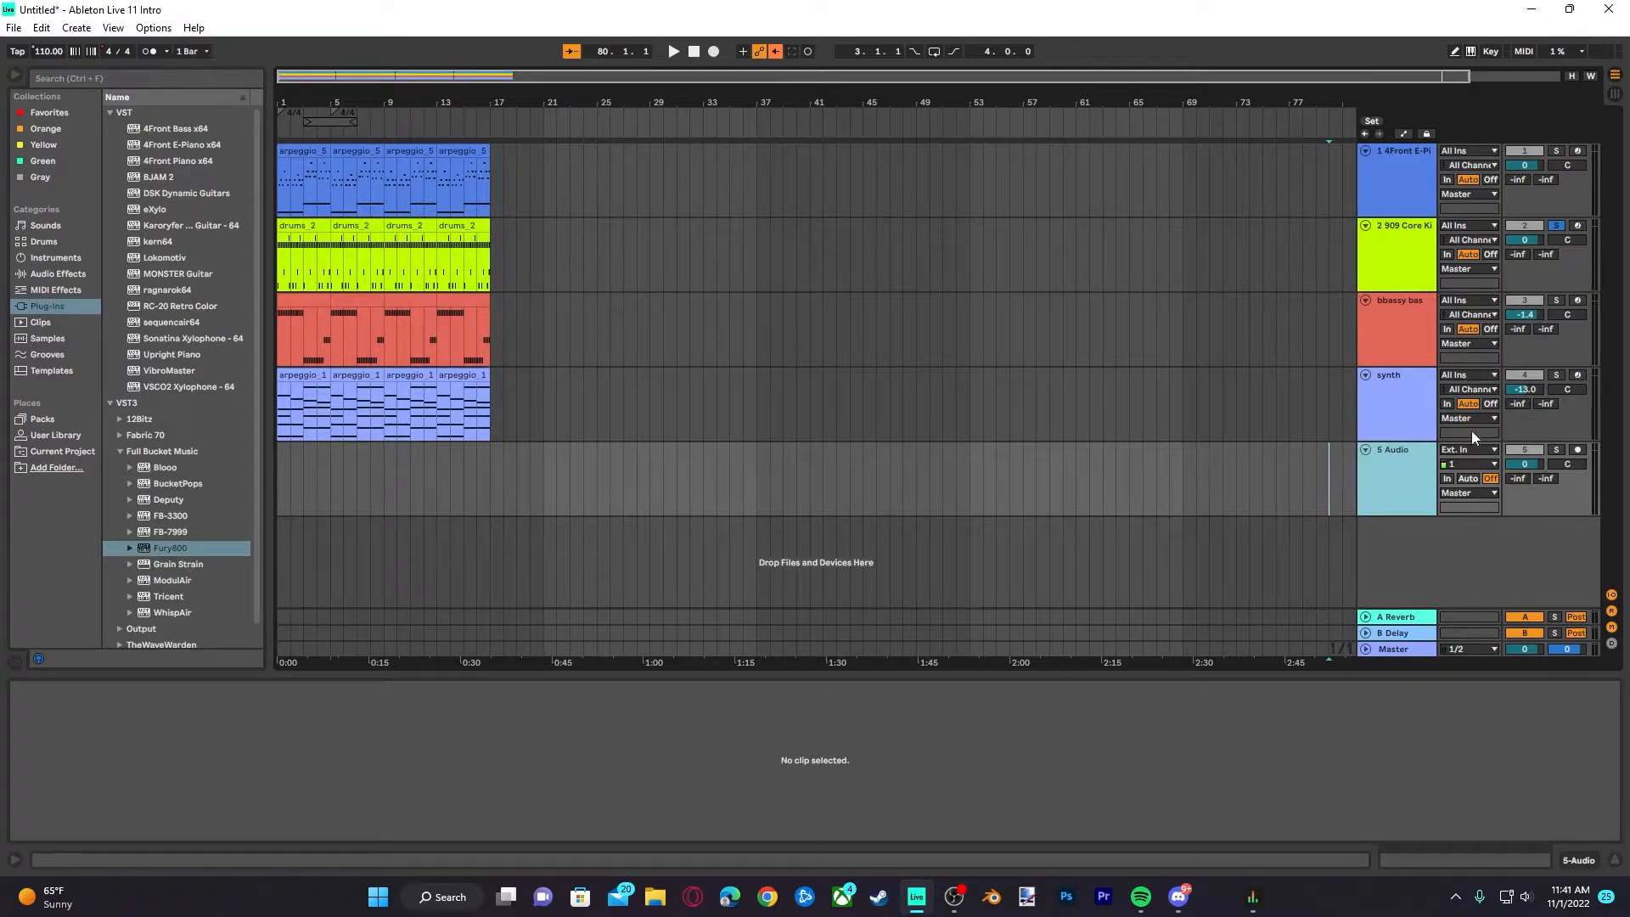
{"action": "left_click", "coordinate": [1471, 462]}
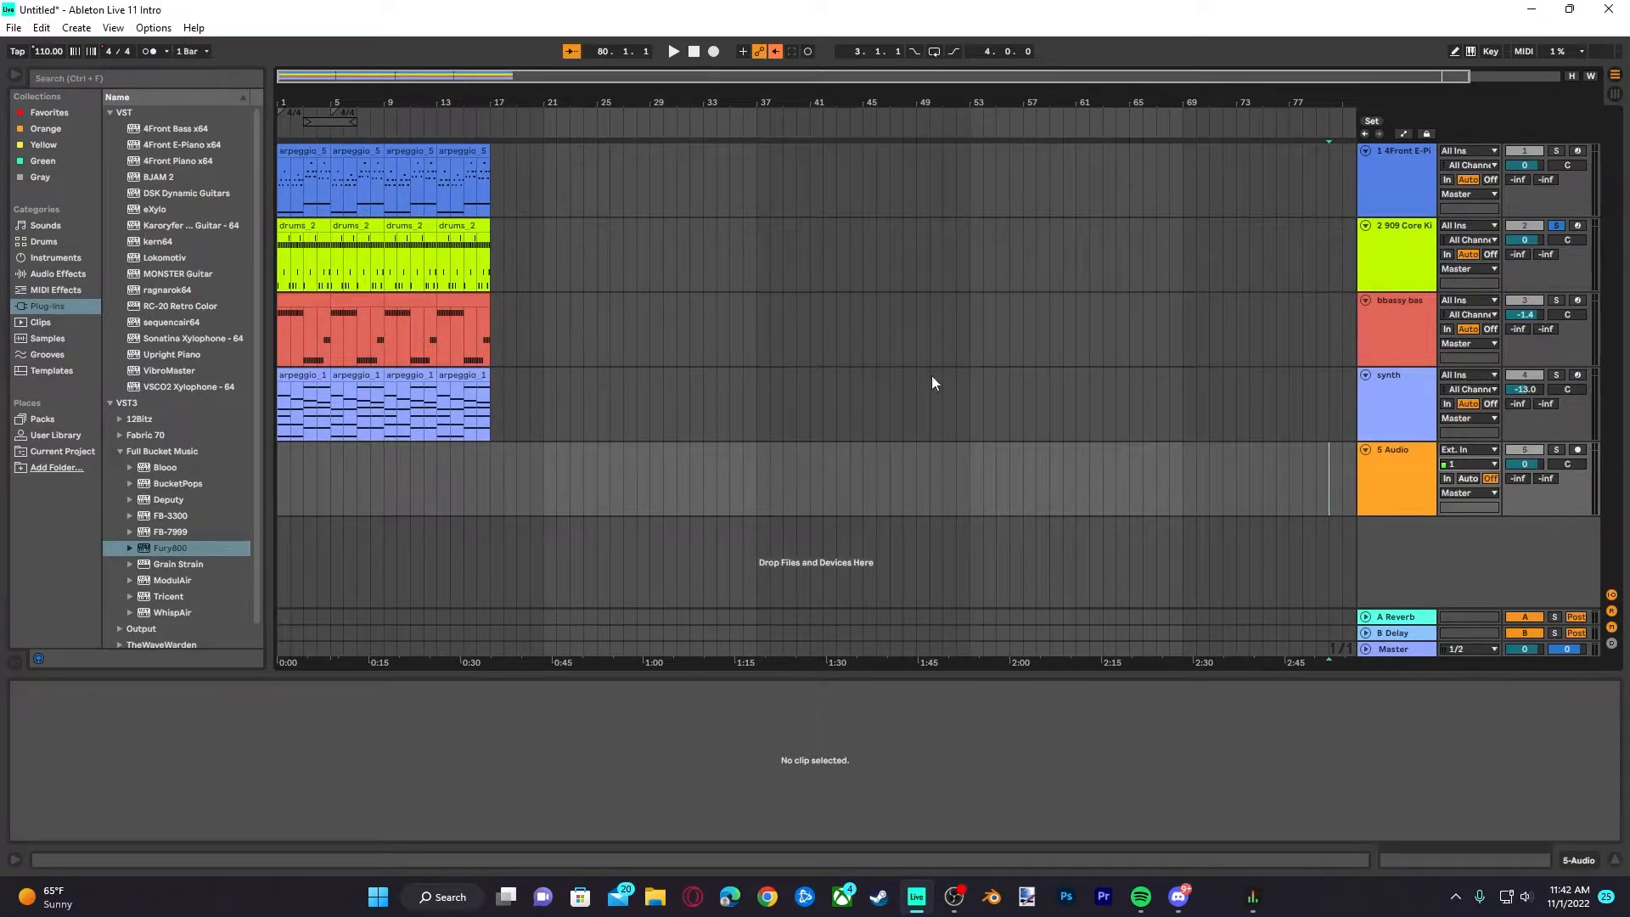
{"action": "key", "text": "ctrl+comma"}
{"action": "key", "text": "Escape"}
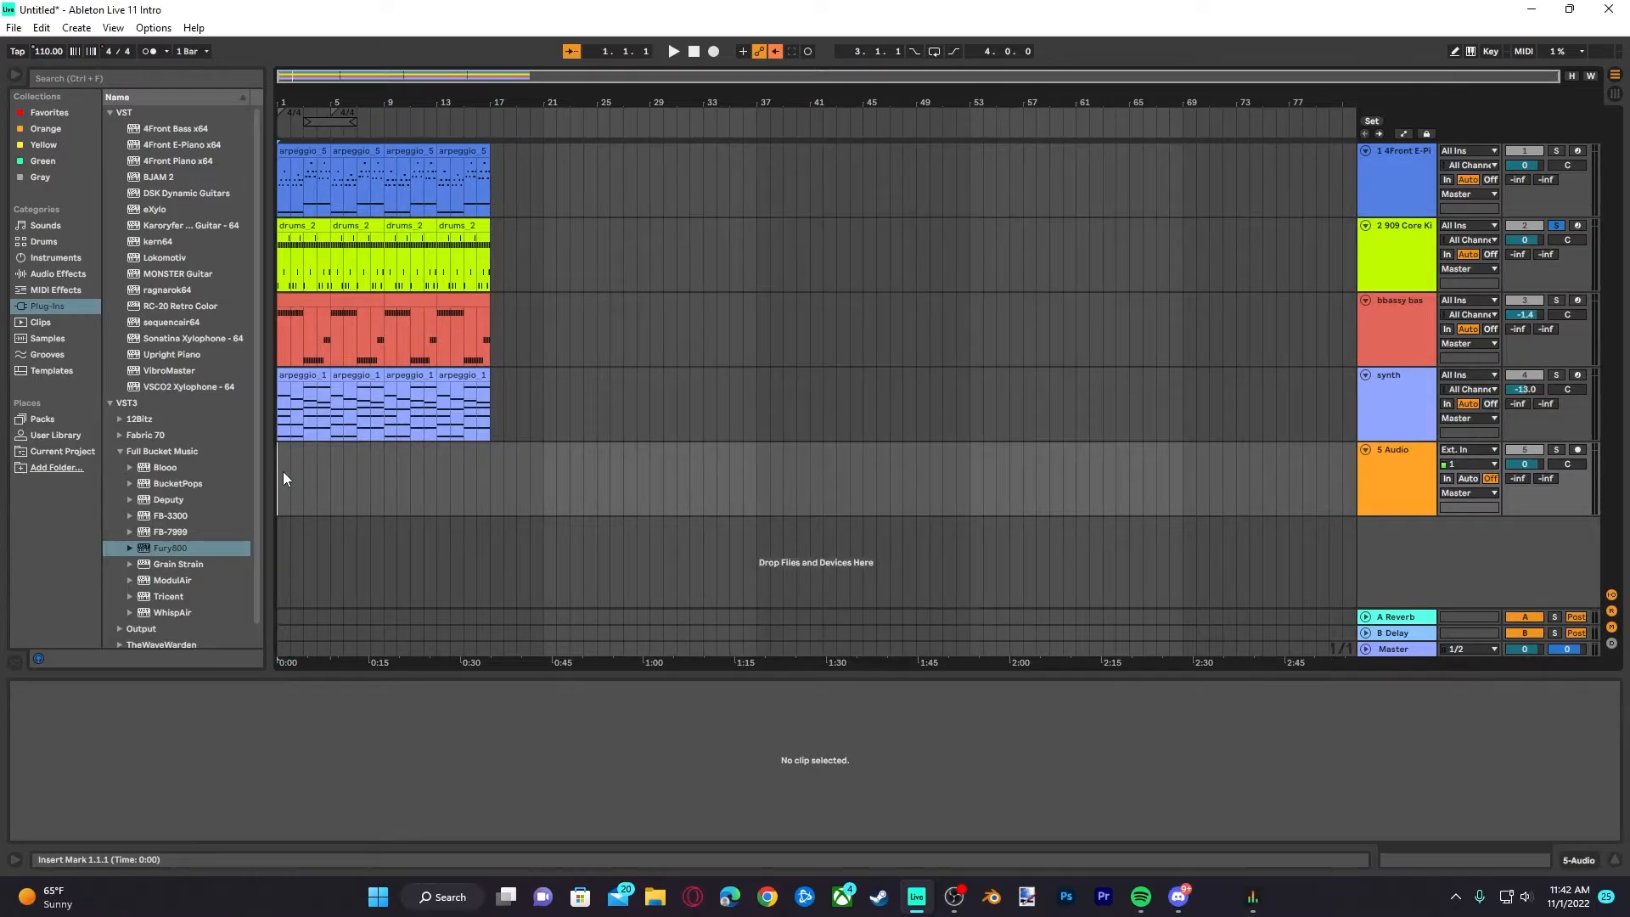
Arm the audio track and record a take of about three bars from bar 1
{"action": "left_click", "coordinate": [282, 471]}
{"action": "left_click", "coordinate": [1577, 449]}
{"action": "left_click", "coordinate": [715, 52]}
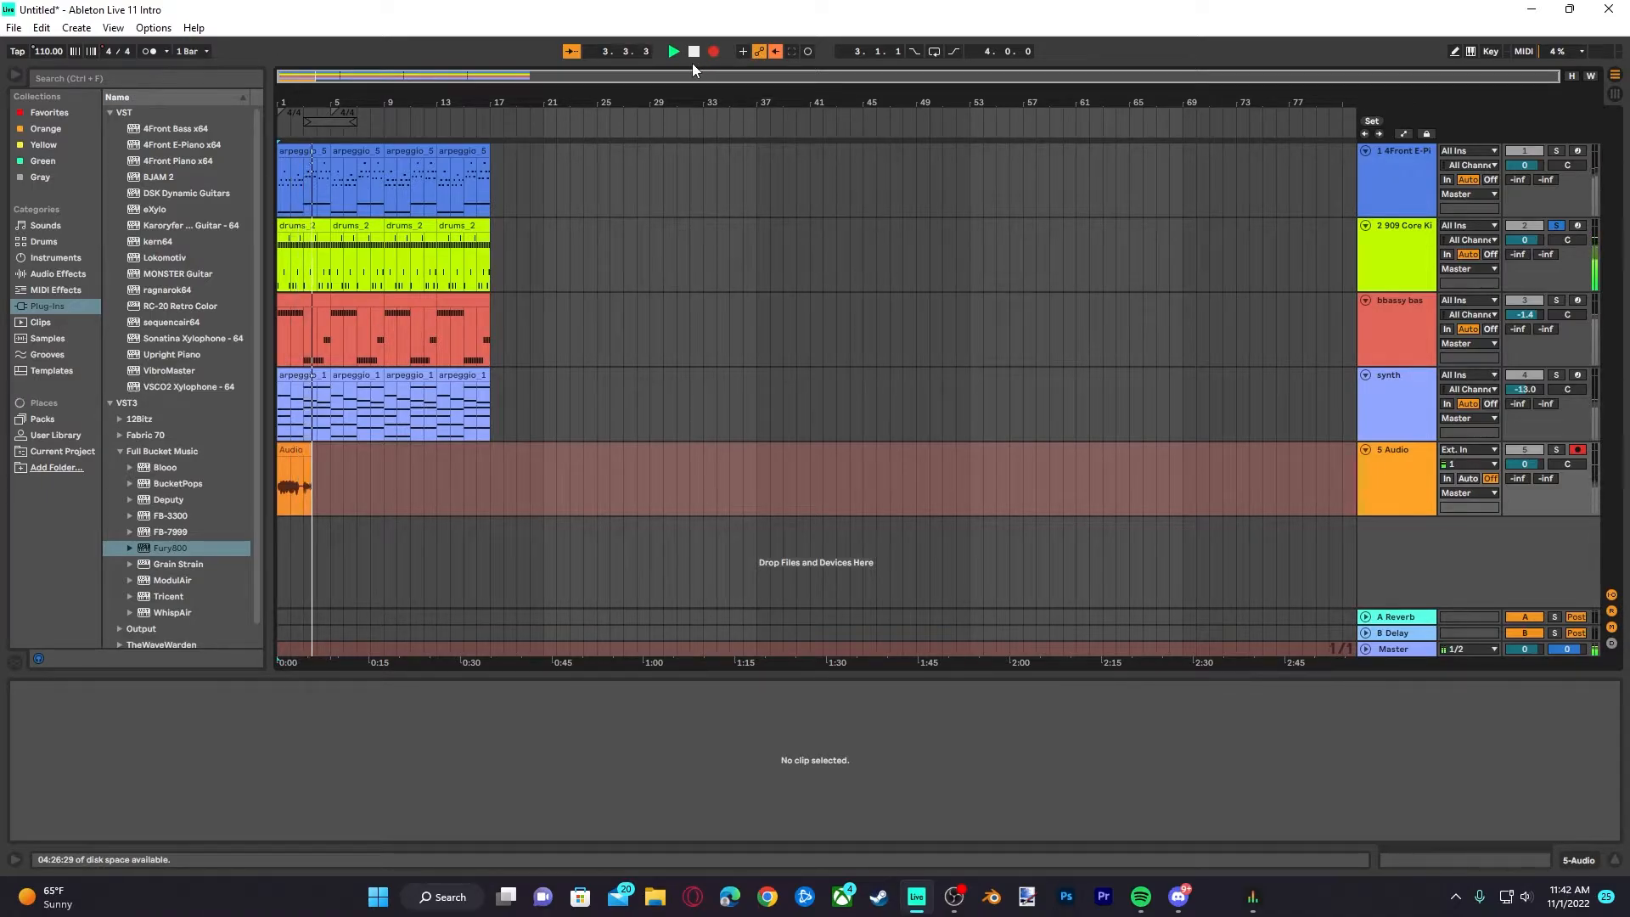
{"action": "left_click", "coordinate": [693, 52]}
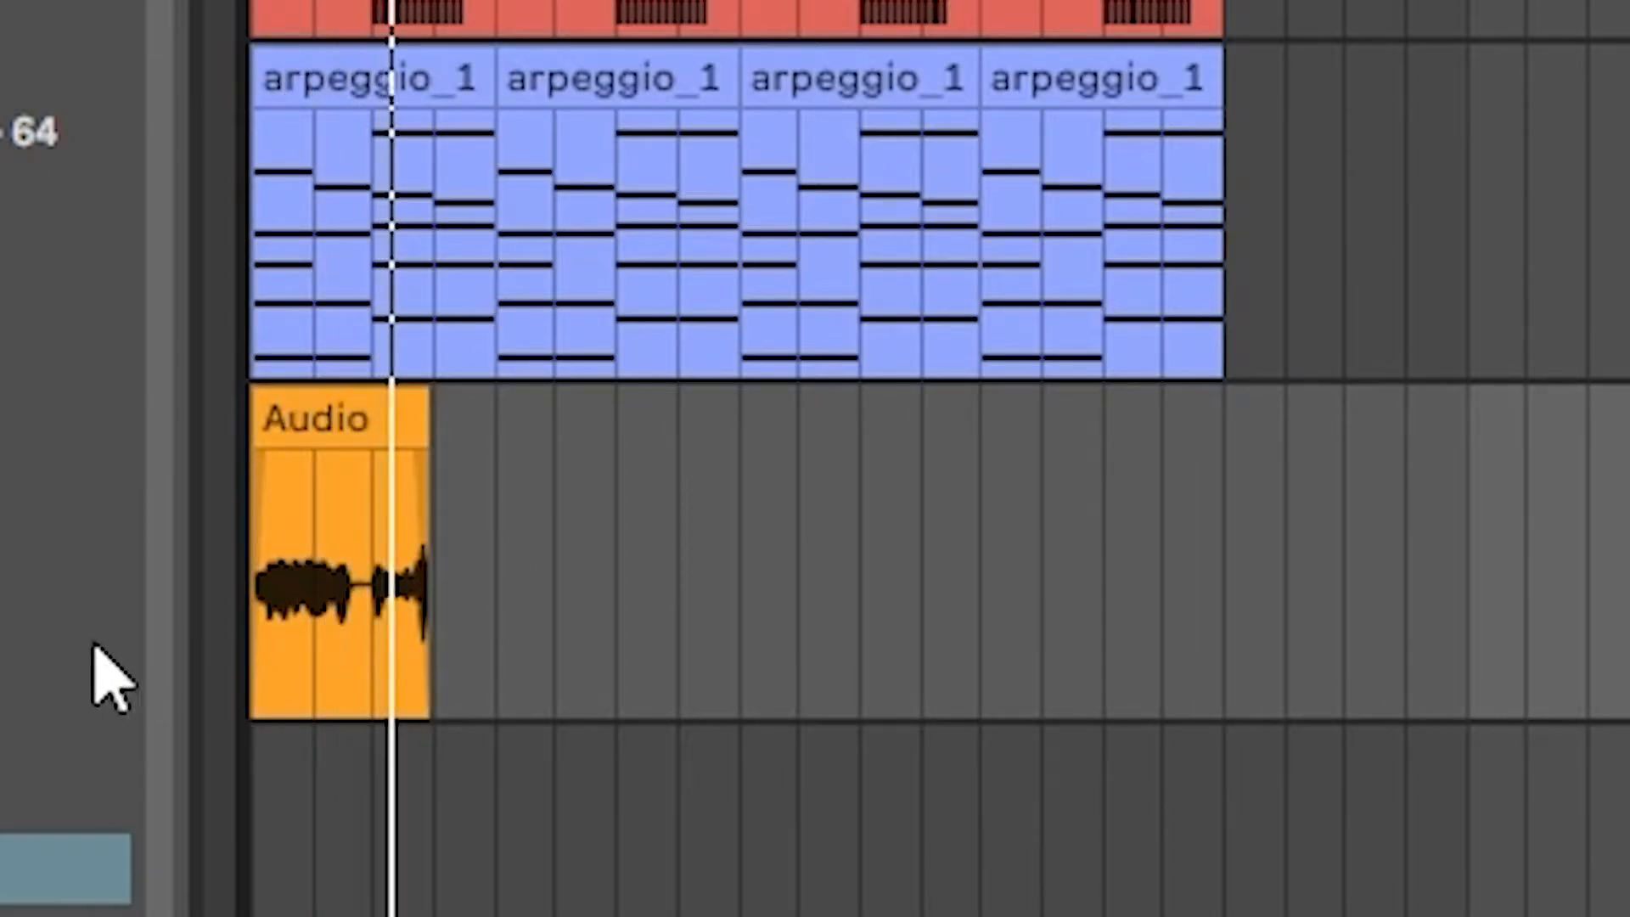
Delete the recorded audio clip and place the insert marker at bar 1 of the audio track
{"action": "left_click", "coordinate": [314, 475]}
{"action": "key", "text": "Delete"}
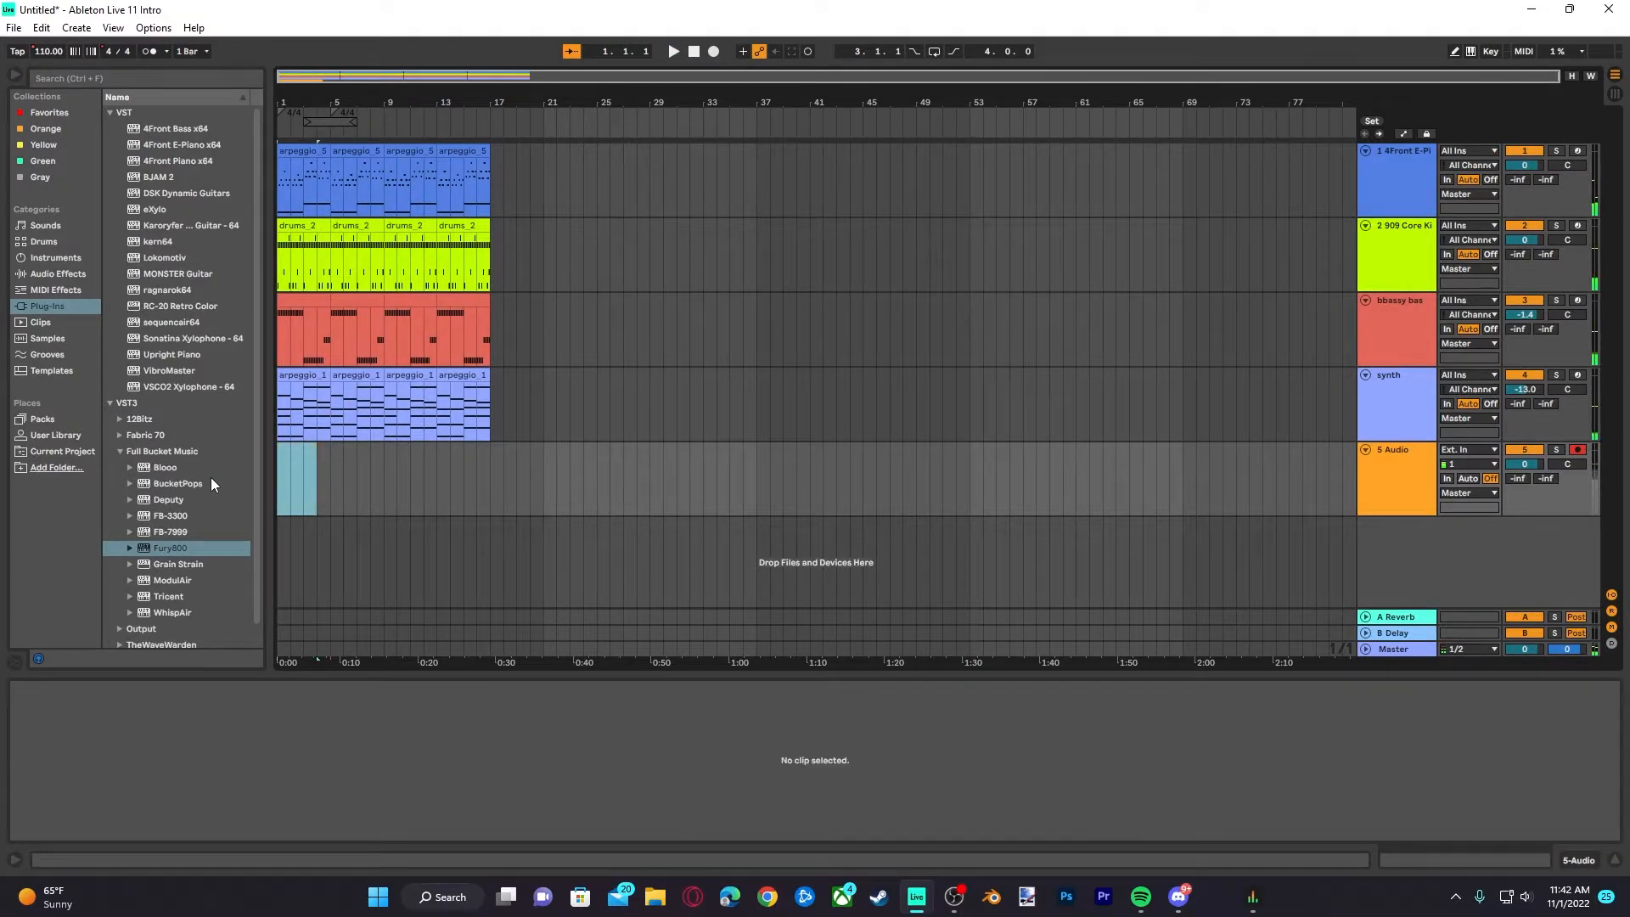
{"action": "left_click", "coordinate": [282, 480]}
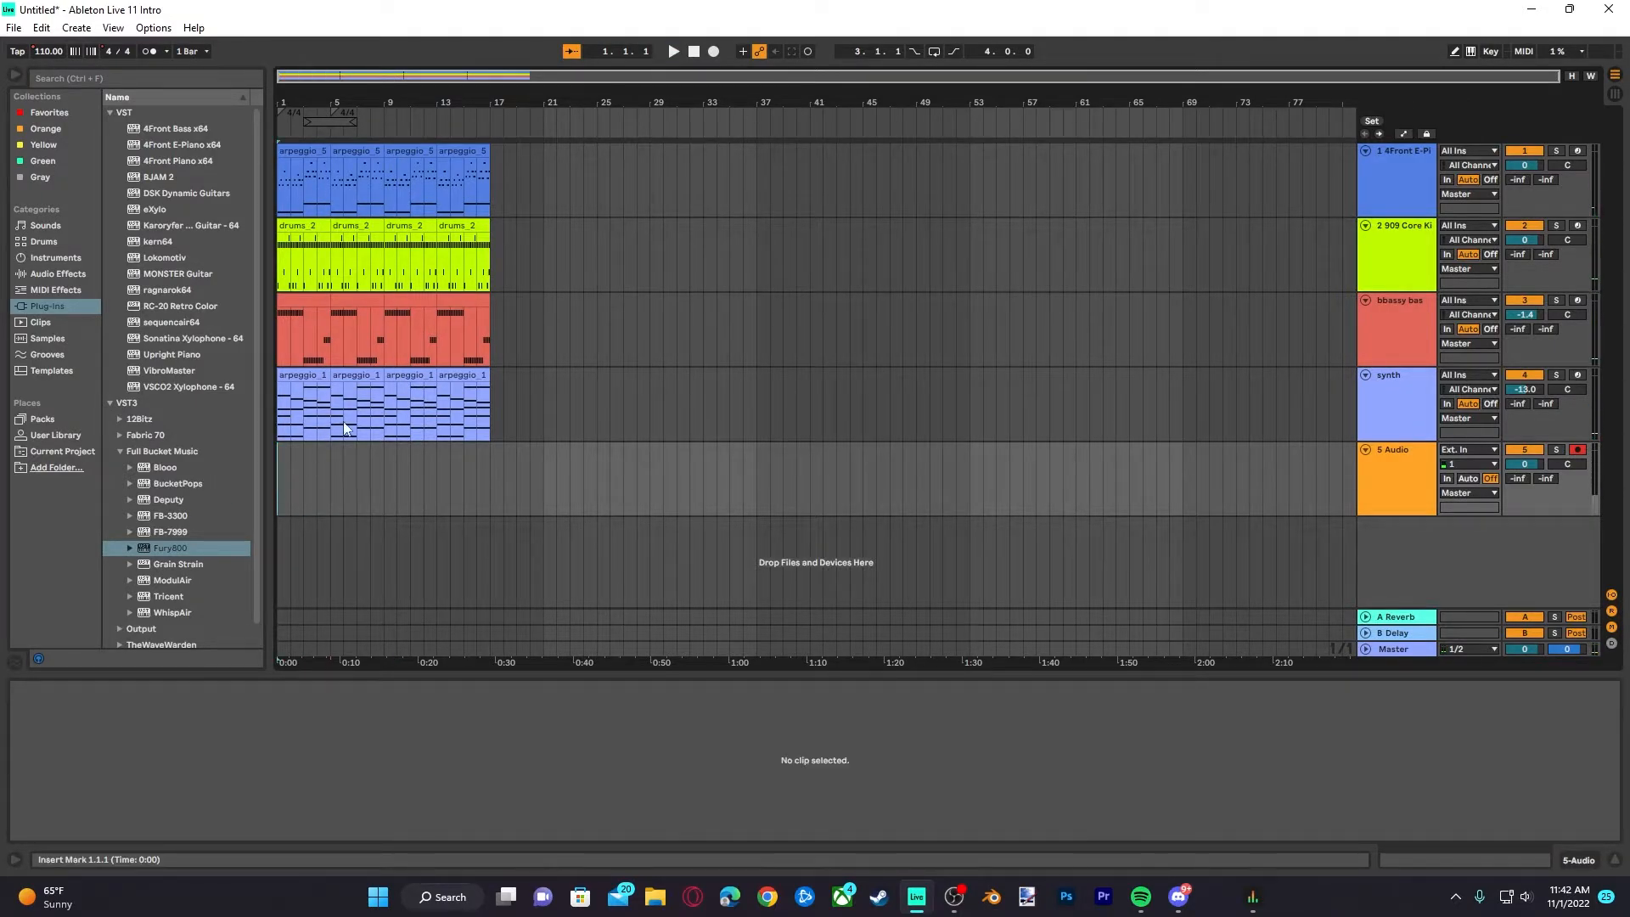
Record a new take on the armed audio track from bar 1 and set the song tempo to 110 BPM
{"action": "left_click", "coordinate": [713, 51]}
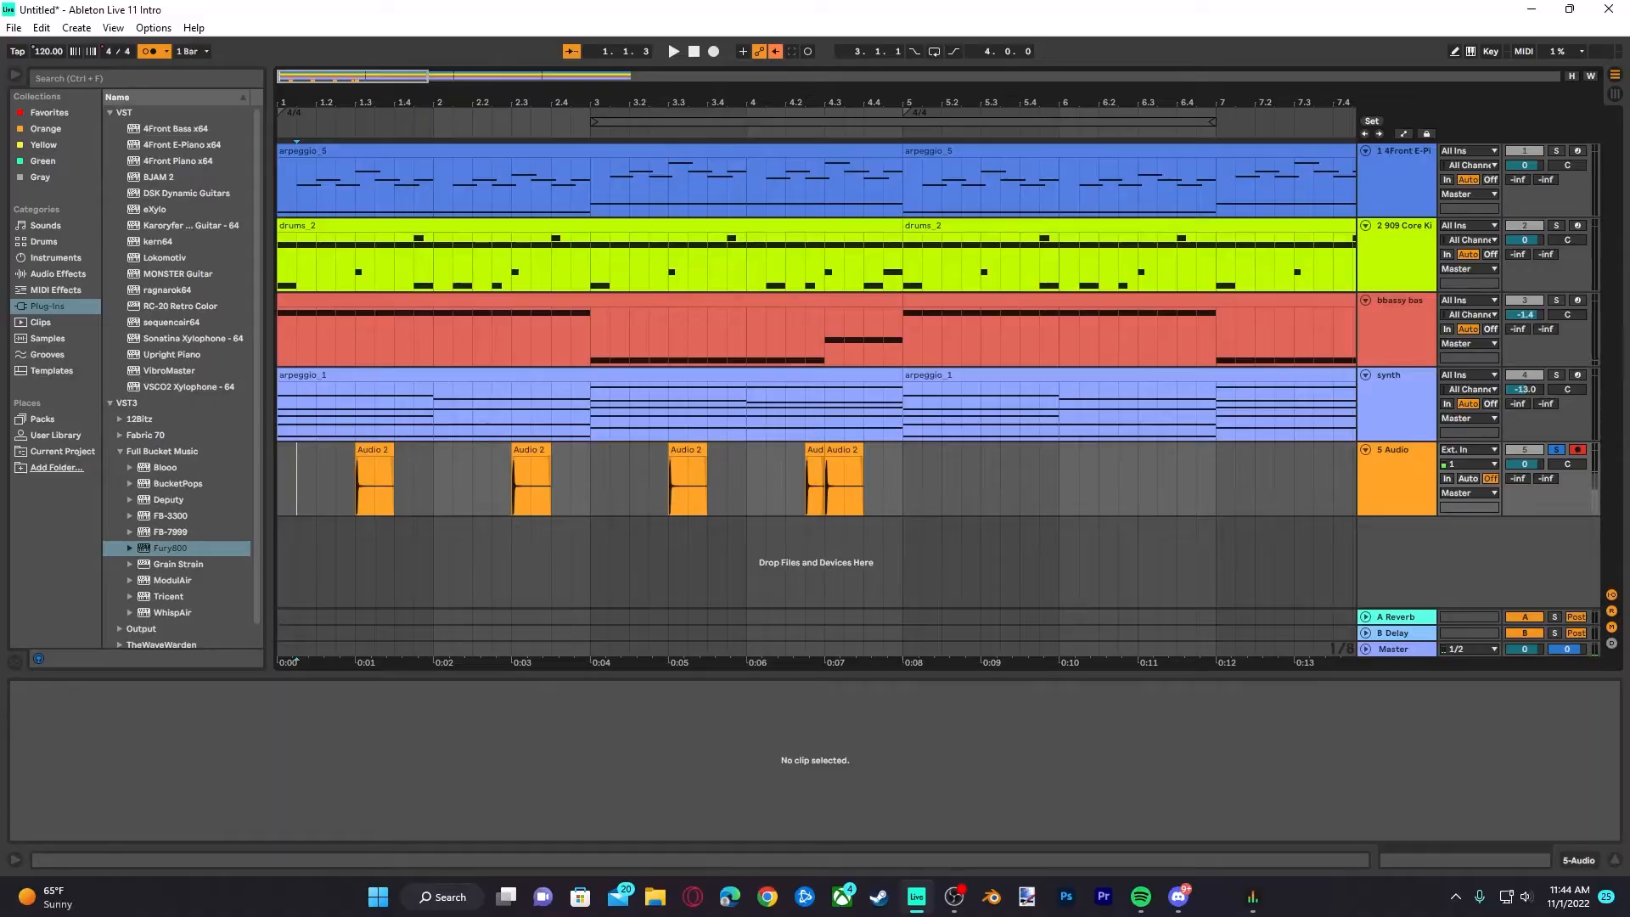
{"action": "left_click_drag", "start_coordinate": [52, 48], "coordinate": [52, 41]}
{"action": "type", "text": "110"}
{"action": "key", "text": "Return"}
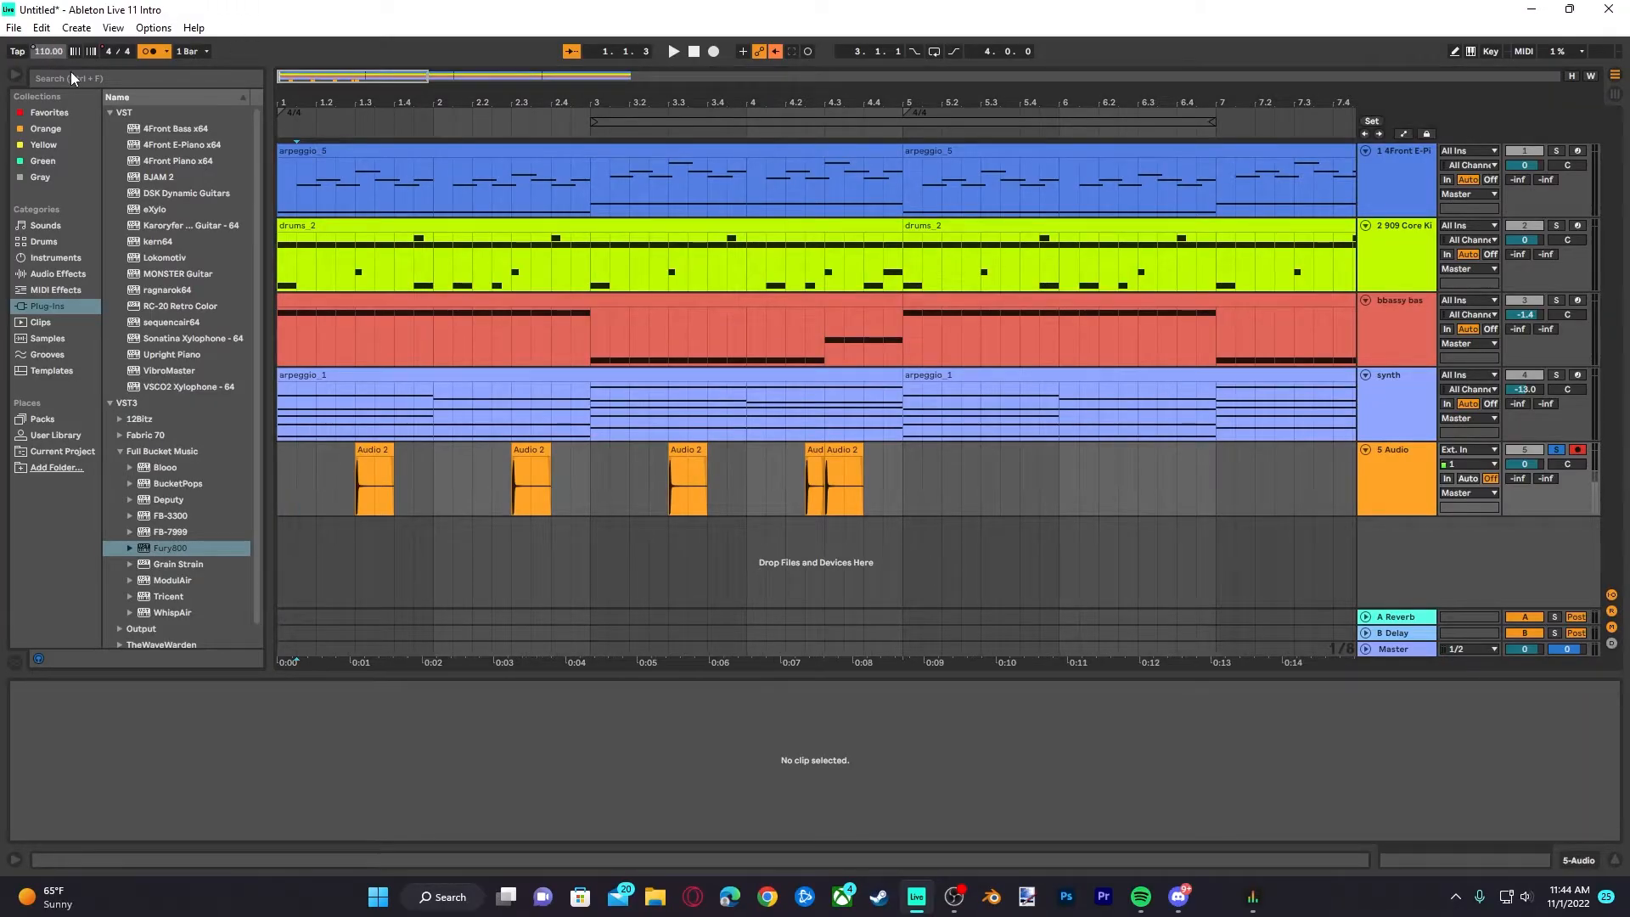
Play back the recorded audio clips from the start of bar 1 to check their timing
{"action": "left_click", "coordinate": [294, 487]}
{"action": "key", "text": "space"}
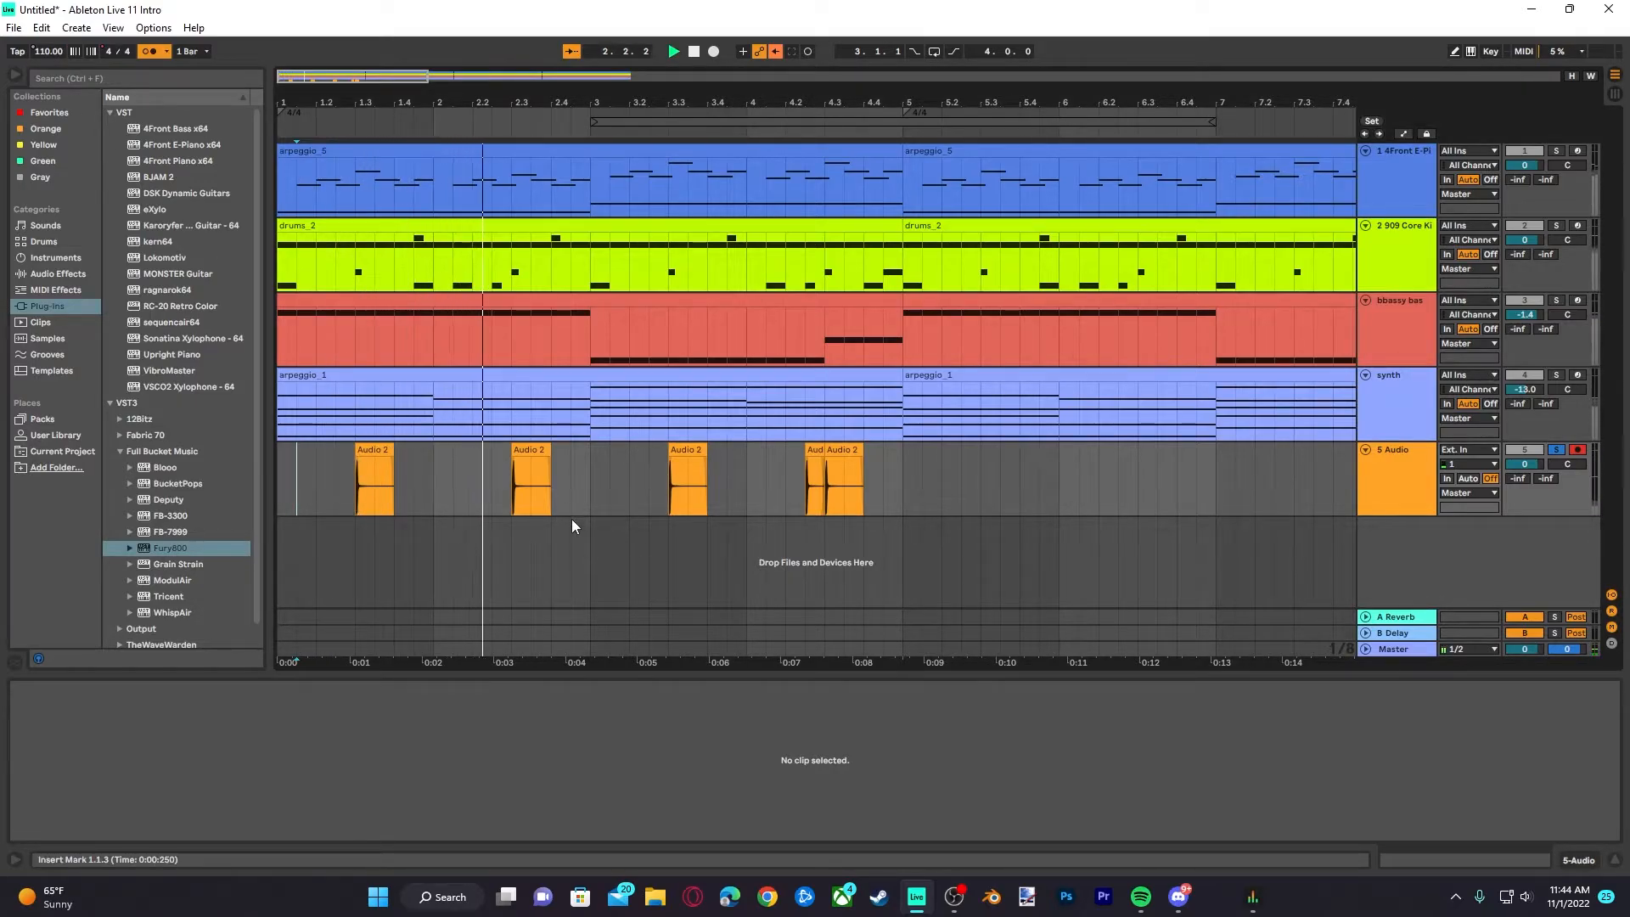
{"action": "key", "text": "space"}
Delete the silent tails of the recorded audio clips in bars 1 to 4, keeping each hit
{"action": "left_click_drag", "start_coordinate": [534, 490], "coordinate": [578, 515]}
{"action": "key", "text": "Delete"}
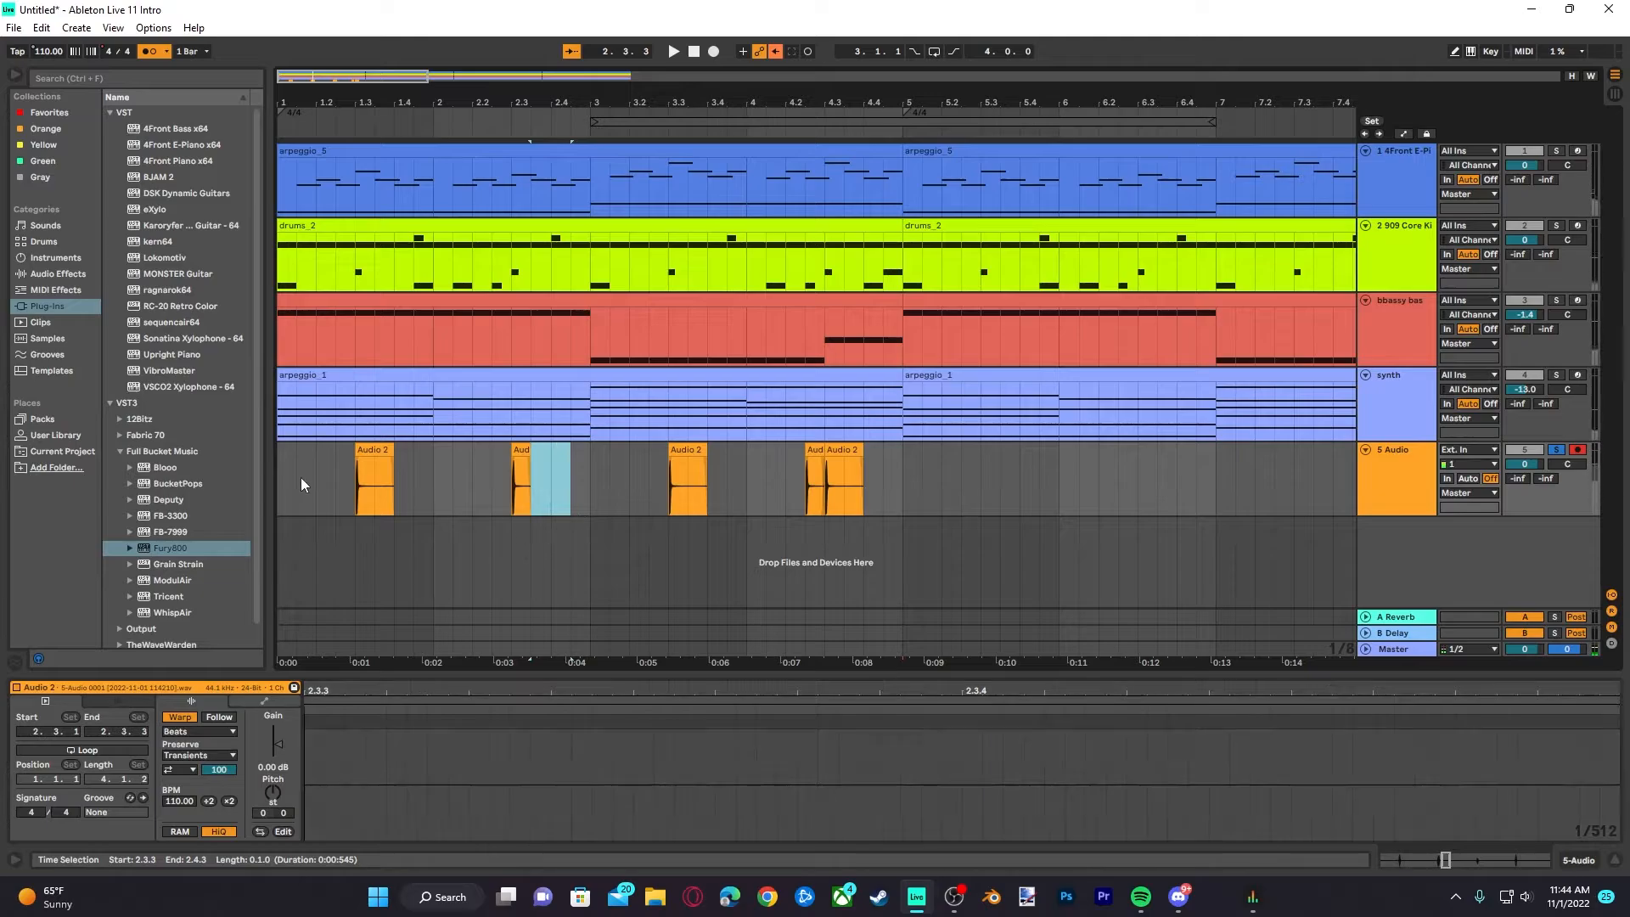
{"action": "left_click_drag", "start_coordinate": [374, 486], "coordinate": [390, 486]}
{"action": "key", "text": "Delete"}
{"action": "left_click_drag", "start_coordinate": [710, 468], "coordinate": [696, 475]}
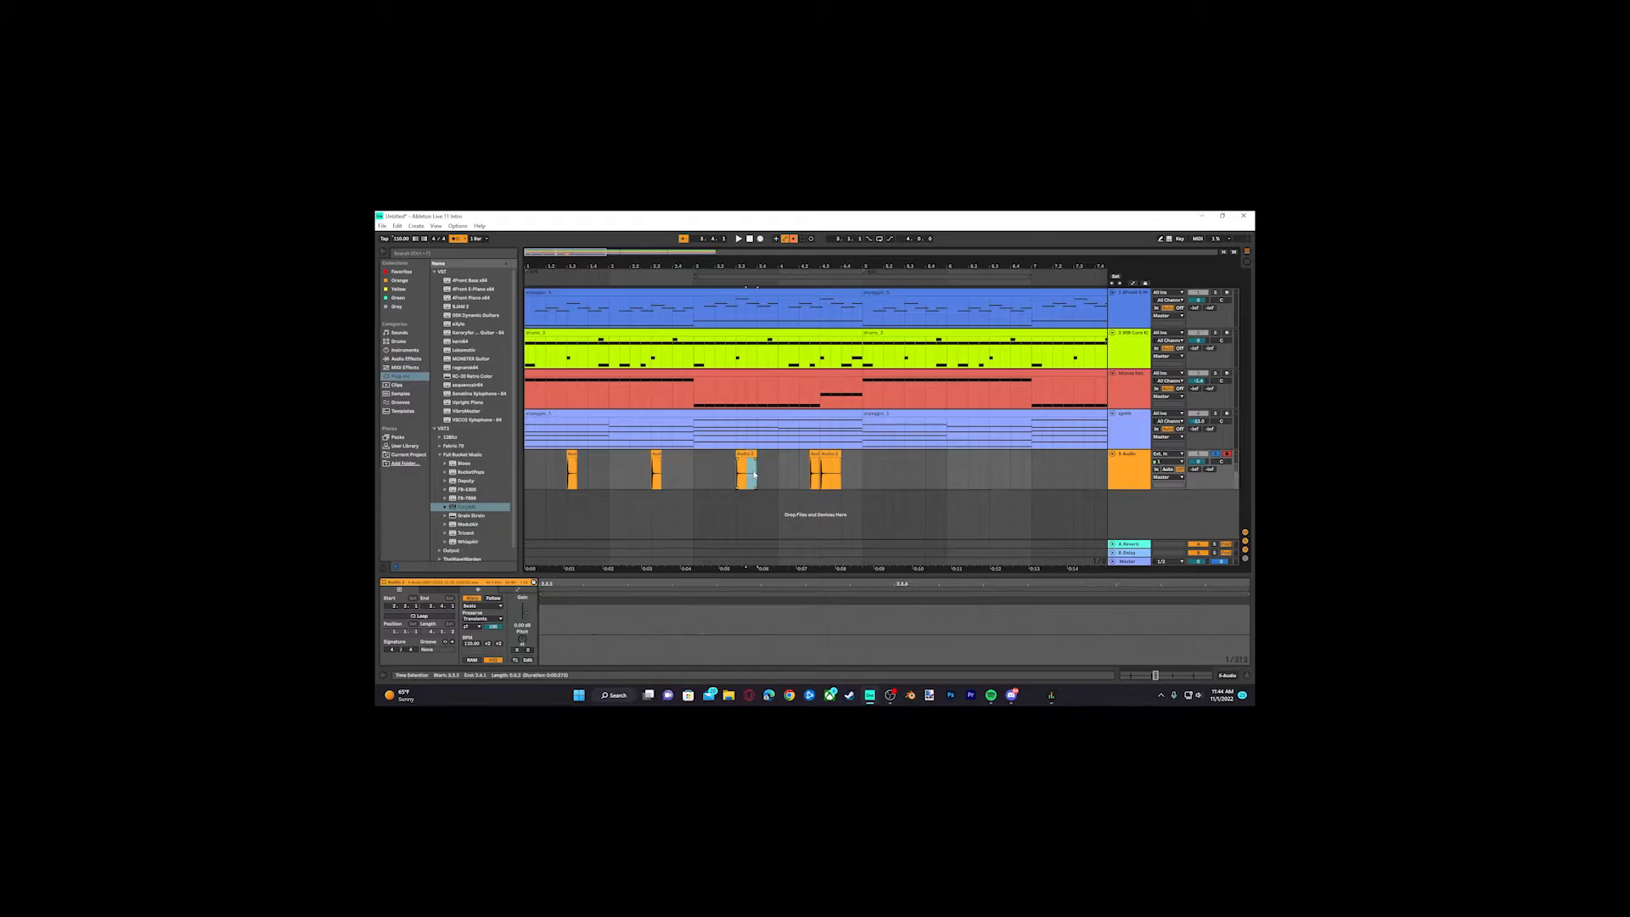
{"action": "key", "text": "Delete"}
{"action": "left_click_drag", "start_coordinate": [834, 476], "coordinate": [841, 476]}
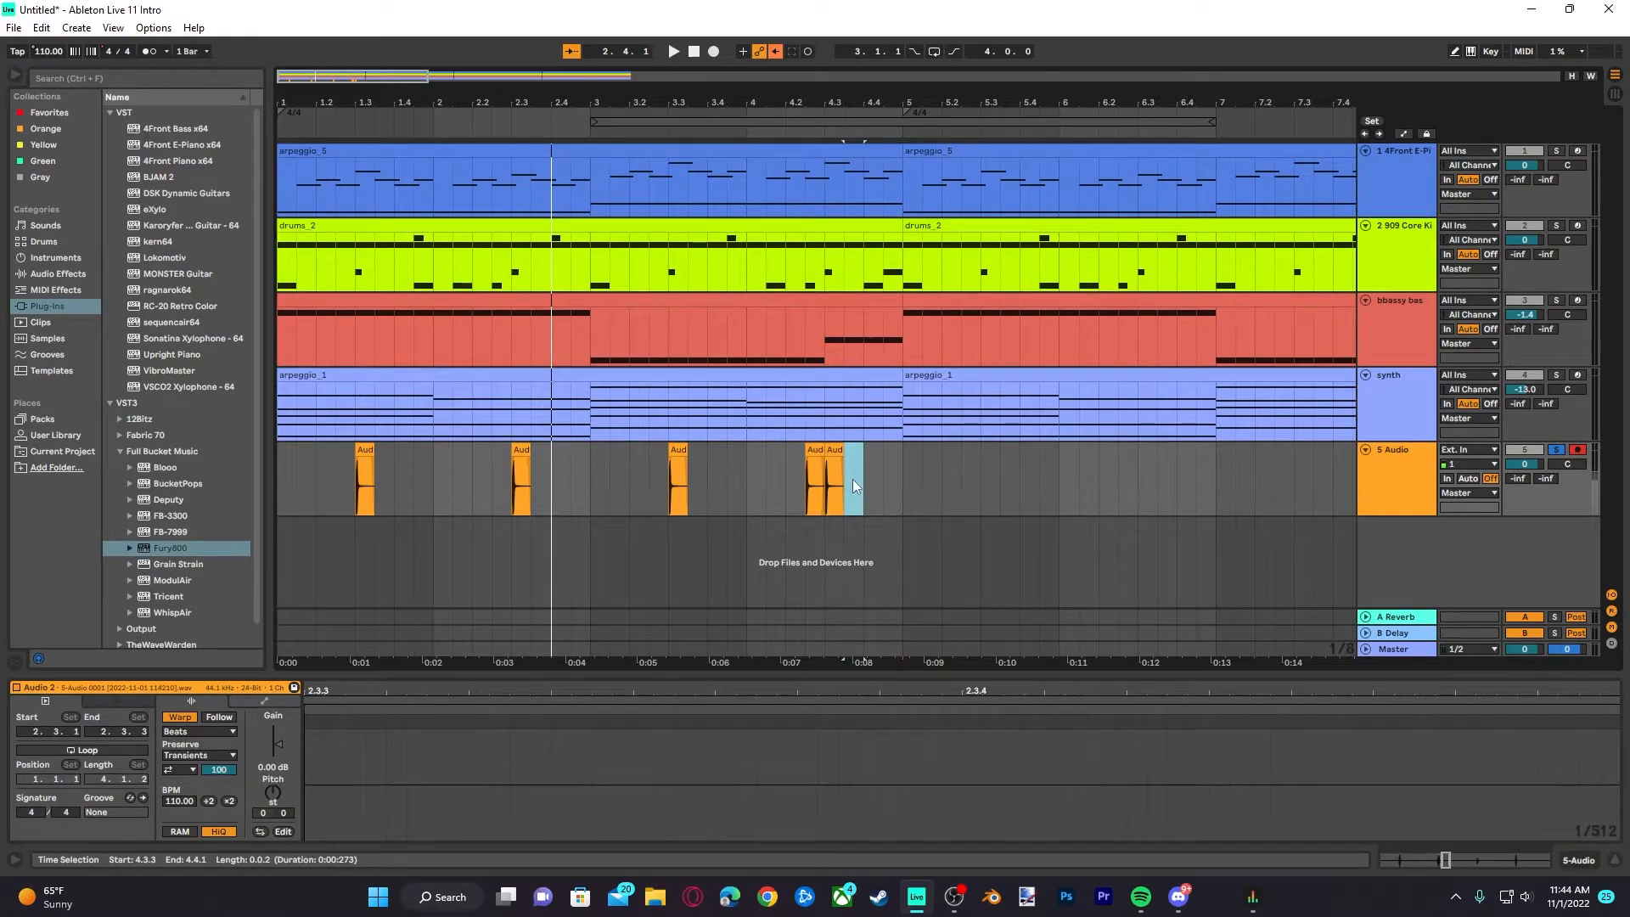
Shorten the two neighbouring audio clips at 4.2.3 and 4.3 by deleting the second half of each
{"action": "scroll", "coordinate": [852, 479], "scroll_direction": "up", "scroll_amount": 5}
{"action": "left_click", "coordinate": [791, 483]}
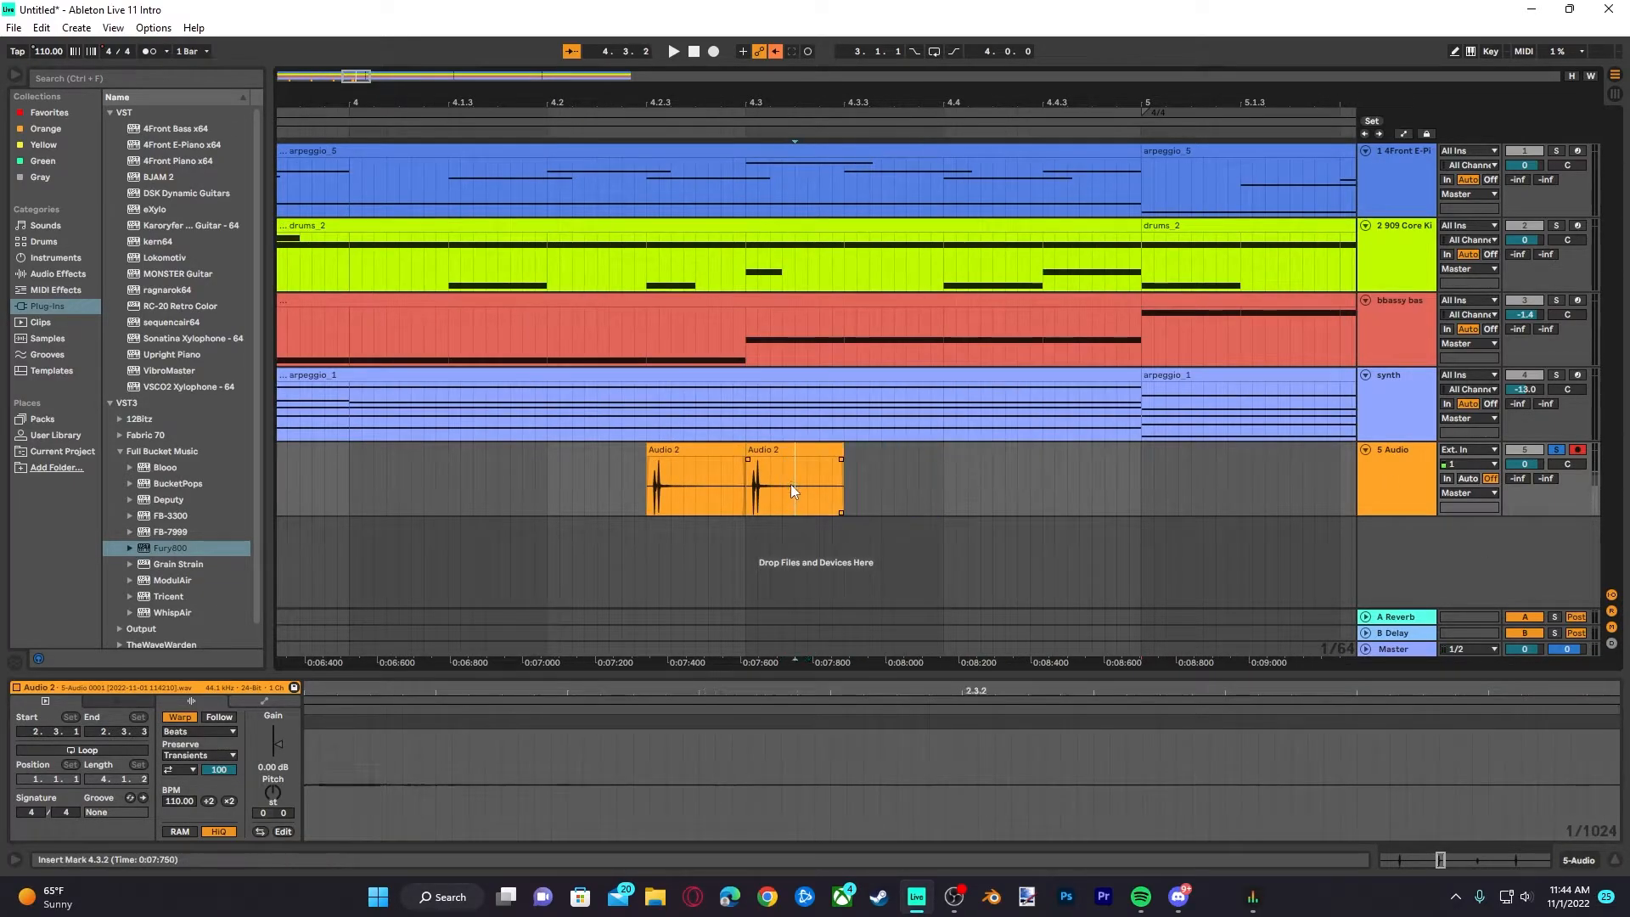
{"action": "left_click_drag", "start_coordinate": [791, 484], "coordinate": [903, 482]}
{"action": "left_click_drag", "start_coordinate": [696, 482], "coordinate": [749, 481]}
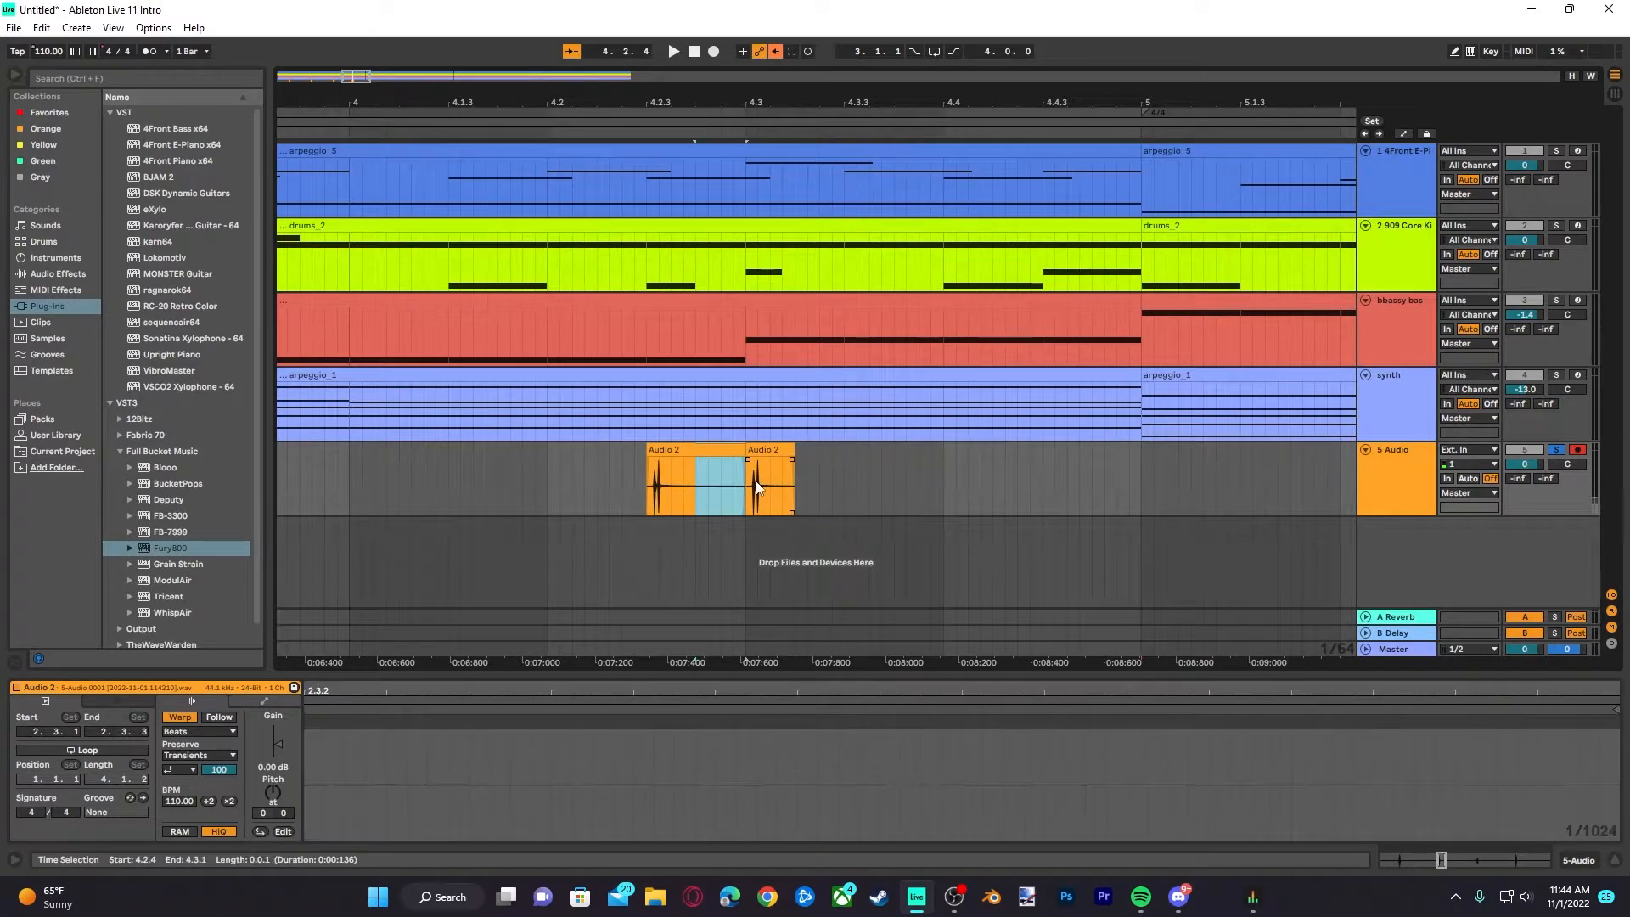
{"action": "key", "text": "Delete"}
Delete the silent tail of the audio clip at 2.3, from about 2.3.2 up to 2.3.3
{"action": "scroll", "coordinate": [828, 468], "scroll_direction": "down", "scroll_amount": 10}
{"action": "scroll", "coordinate": [290, 455], "scroll_direction": "up", "scroll_amount": 6}
{"action": "scroll", "coordinate": [377, 463], "scroll_direction": "up", "scroll_amount": 4}
{"action": "left_click_drag", "start_coordinate": [569, 477], "coordinate": [647, 475]}
{"action": "key", "text": "Delete"}
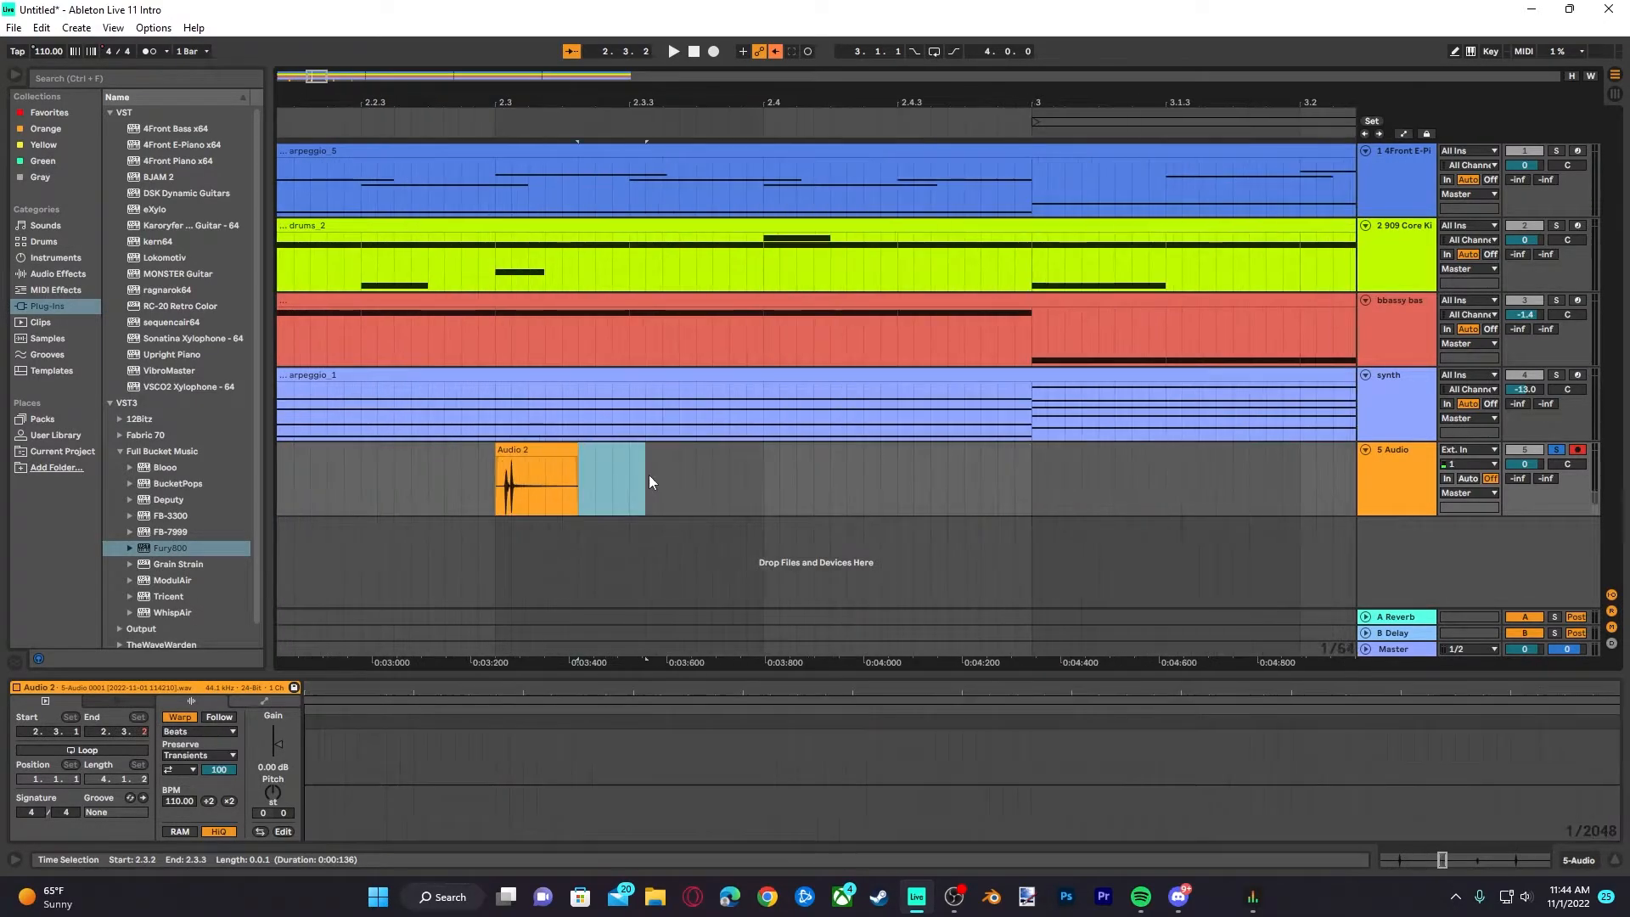
Delete the silent tail of the audio clip at 1.3, from about 1.3.2 up to 1.3.3
{"action": "scroll", "coordinate": [547, 453], "scroll_direction": "down", "scroll_amount": 7}
{"action": "scroll", "coordinate": [290, 475], "scroll_direction": "up", "scroll_amount": 8}
{"action": "scroll", "coordinate": [852, 484], "scroll_direction": "down", "scroll_amount": 7}
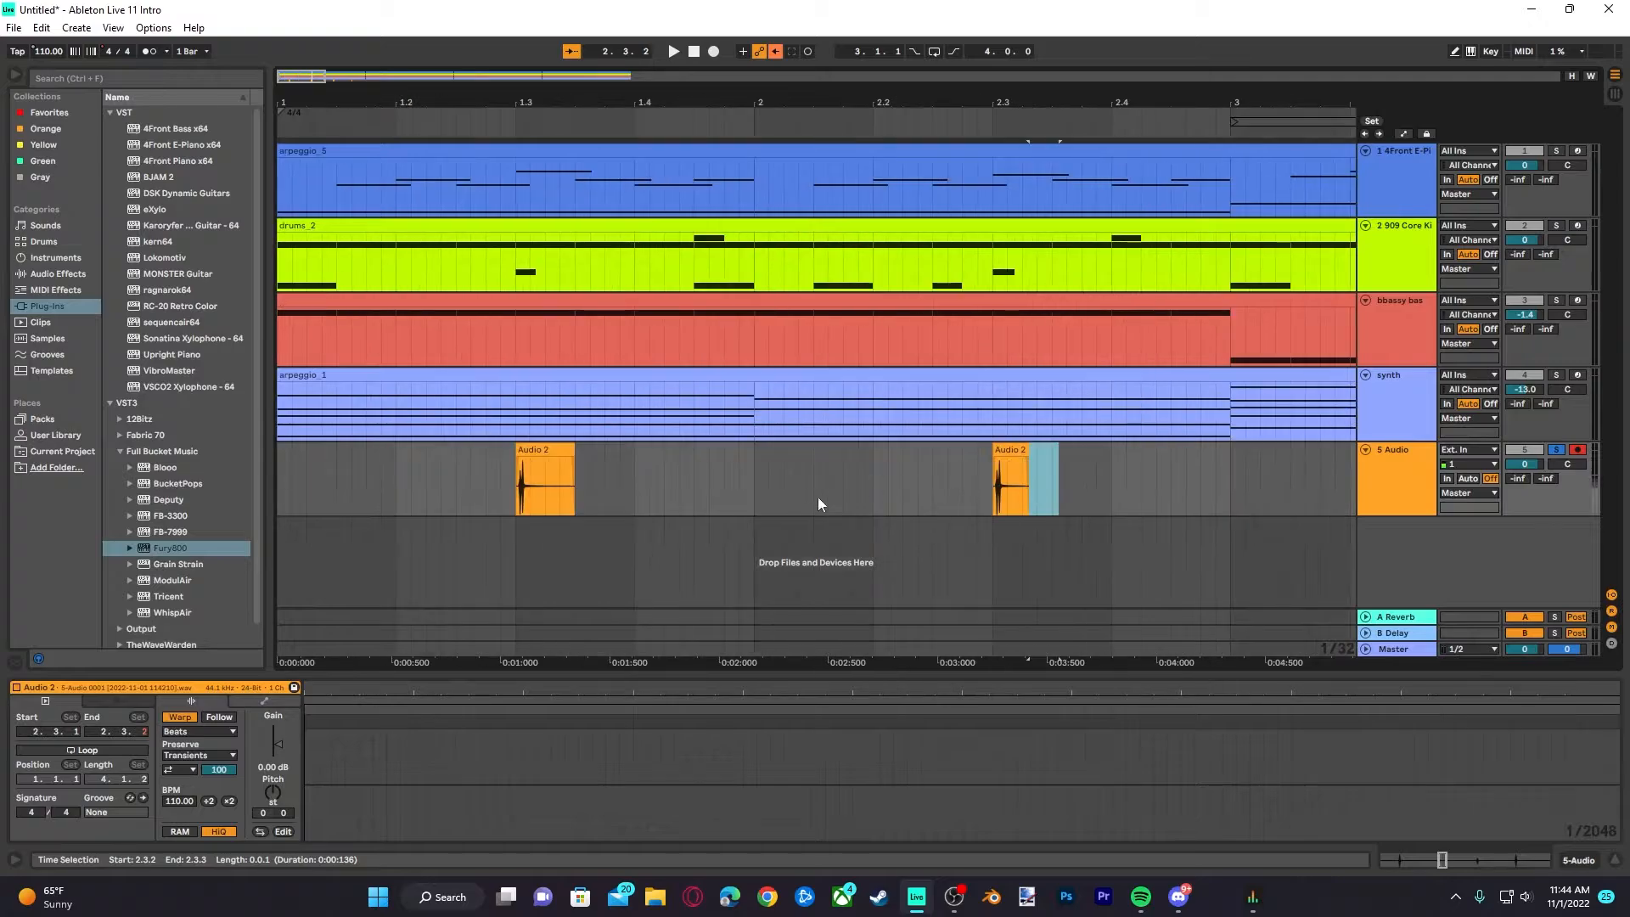
{"action": "scroll", "coordinate": [567, 475], "scroll_direction": "up", "scroll_amount": 8}
{"action": "left_click_drag", "start_coordinate": [524, 479], "coordinate": [709, 498]}
{"action": "left_click_drag", "start_coordinate": [518, 479], "coordinate": [630, 495]}
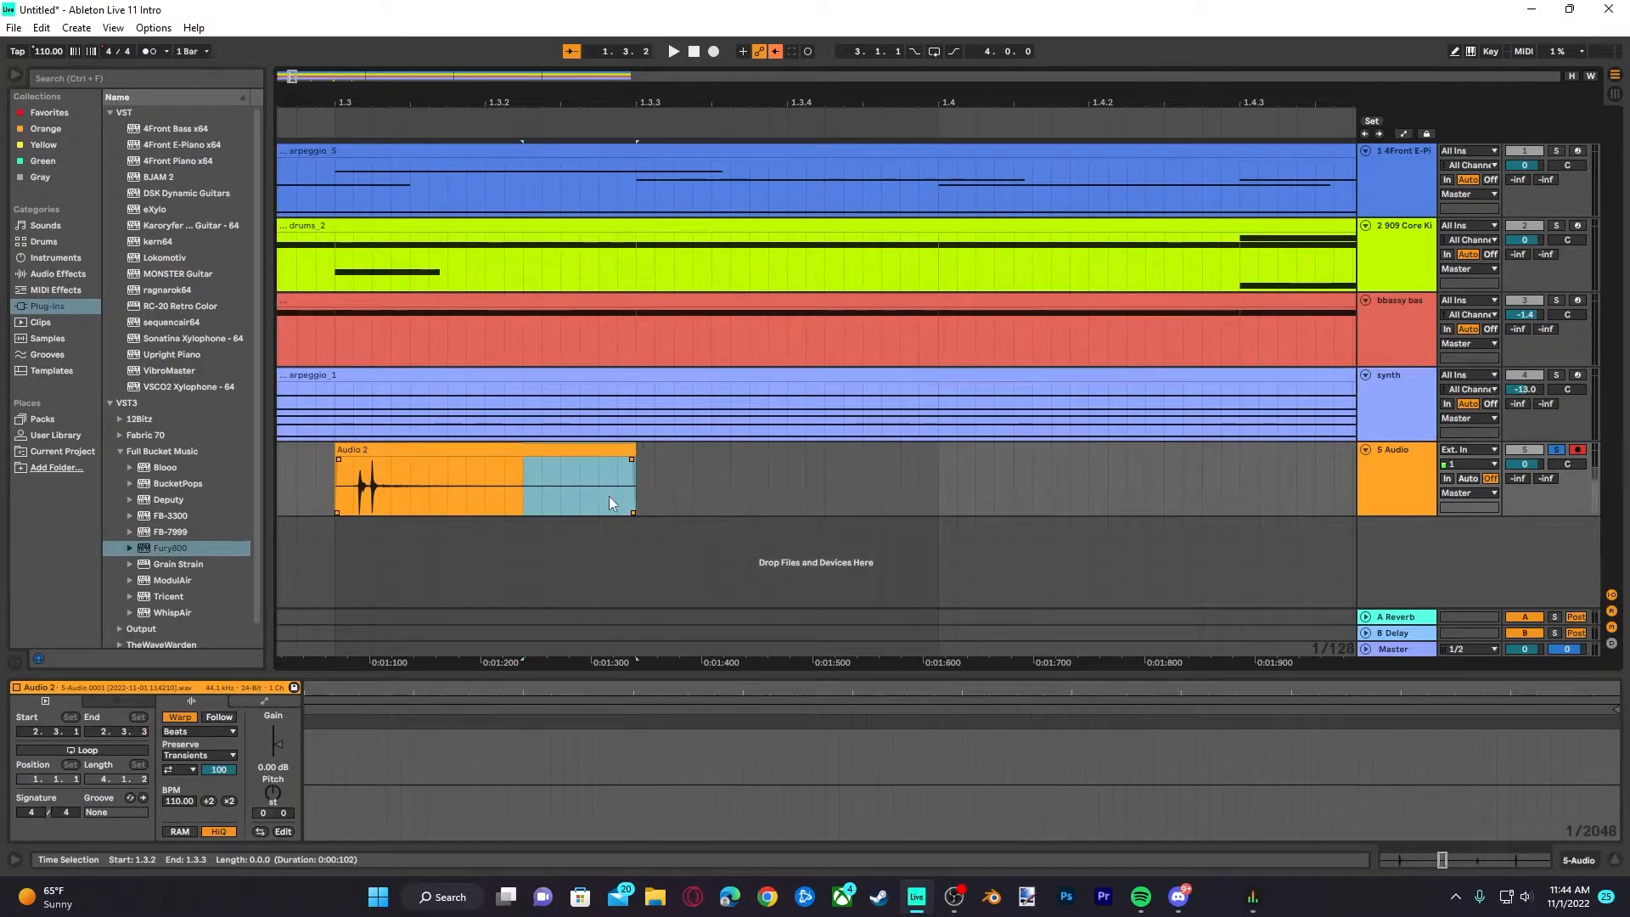
{"action": "key", "text": "Delete"}
Play the arrangement from bar 1 through bar 4 to hear the trimmed audio clips with the other tracks
{"action": "scroll", "coordinate": [680, 458], "scroll_direction": "down", "scroll_amount": 8}
{"action": "left_click", "coordinate": [287, 465]}
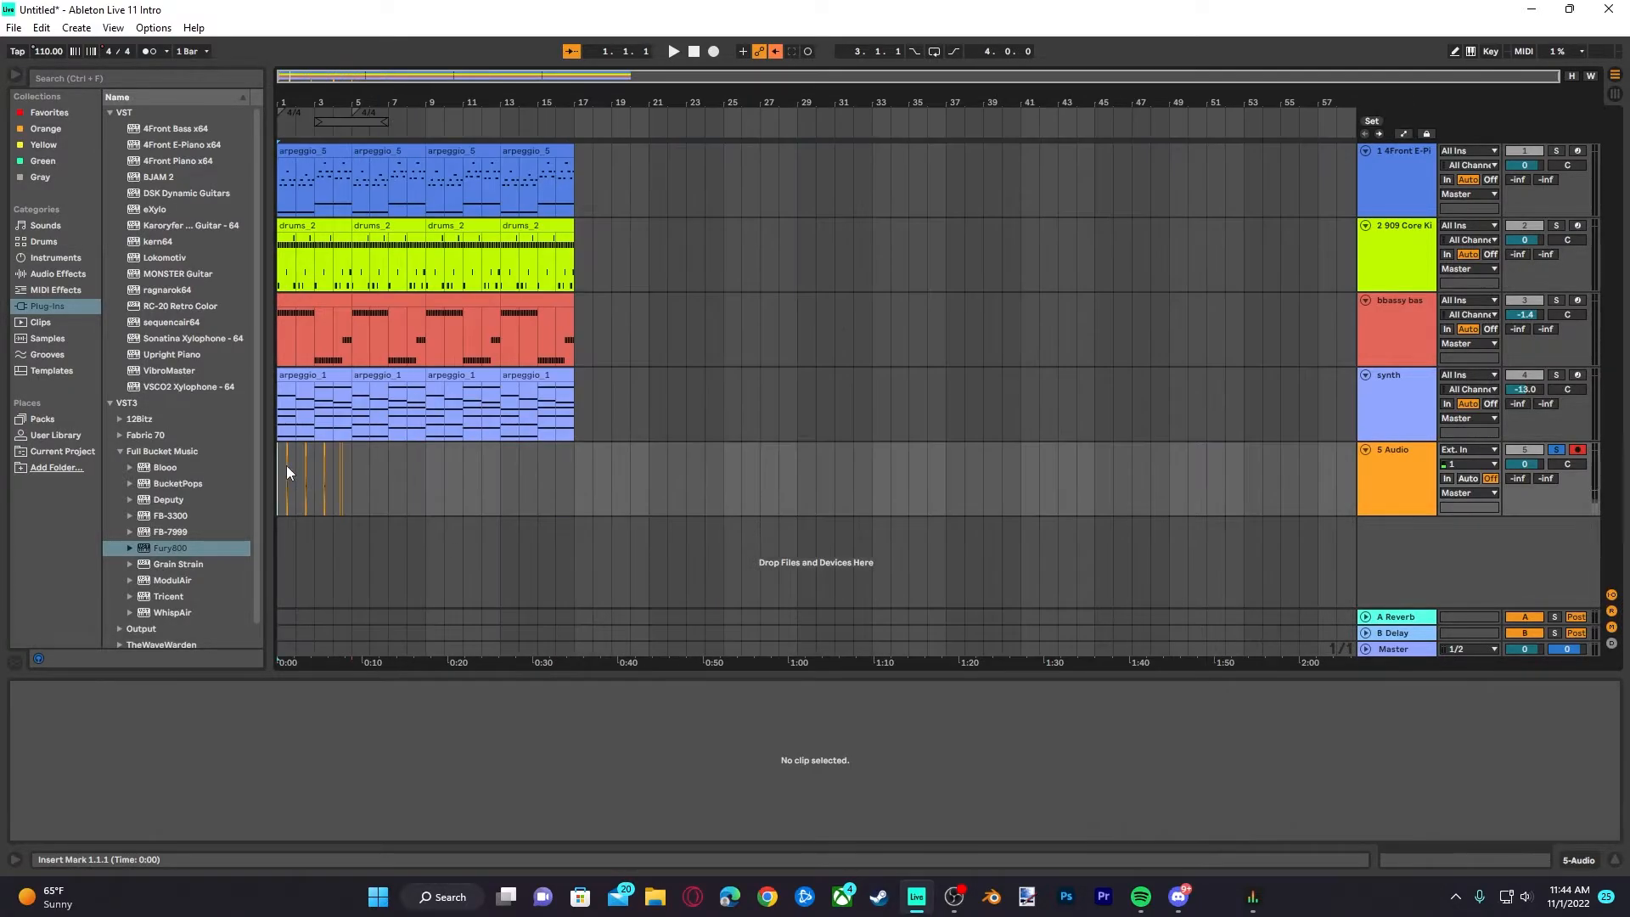
{"action": "key", "text": "space"}
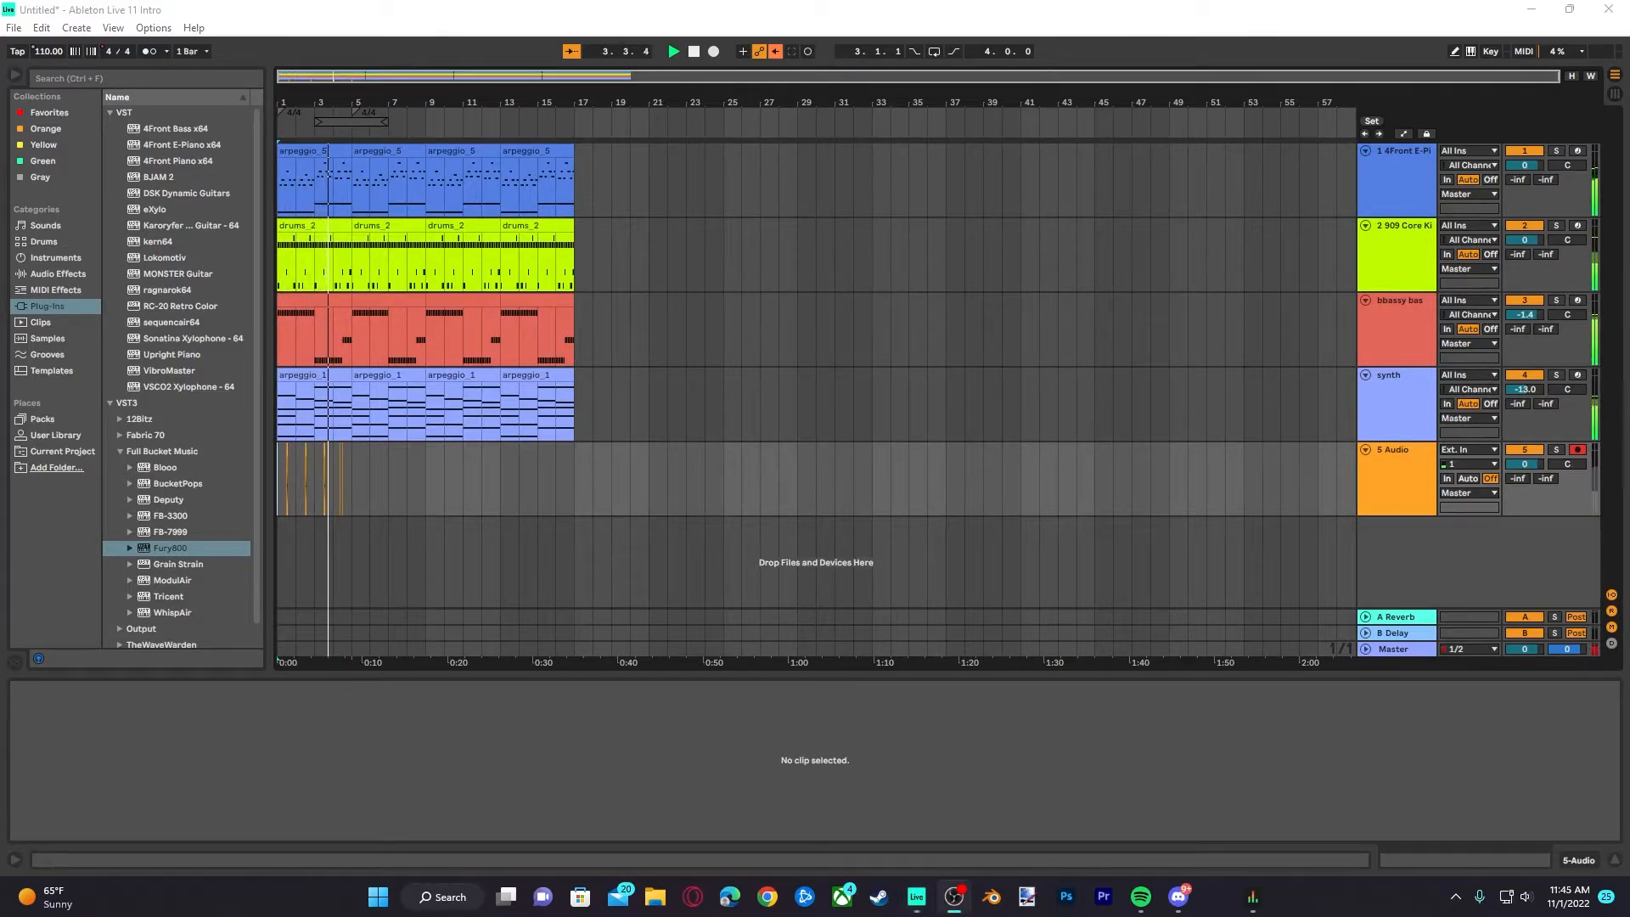
{"action": "left_click", "coordinate": [337, 471]}
{"action": "left_click", "coordinate": [365, 480]}
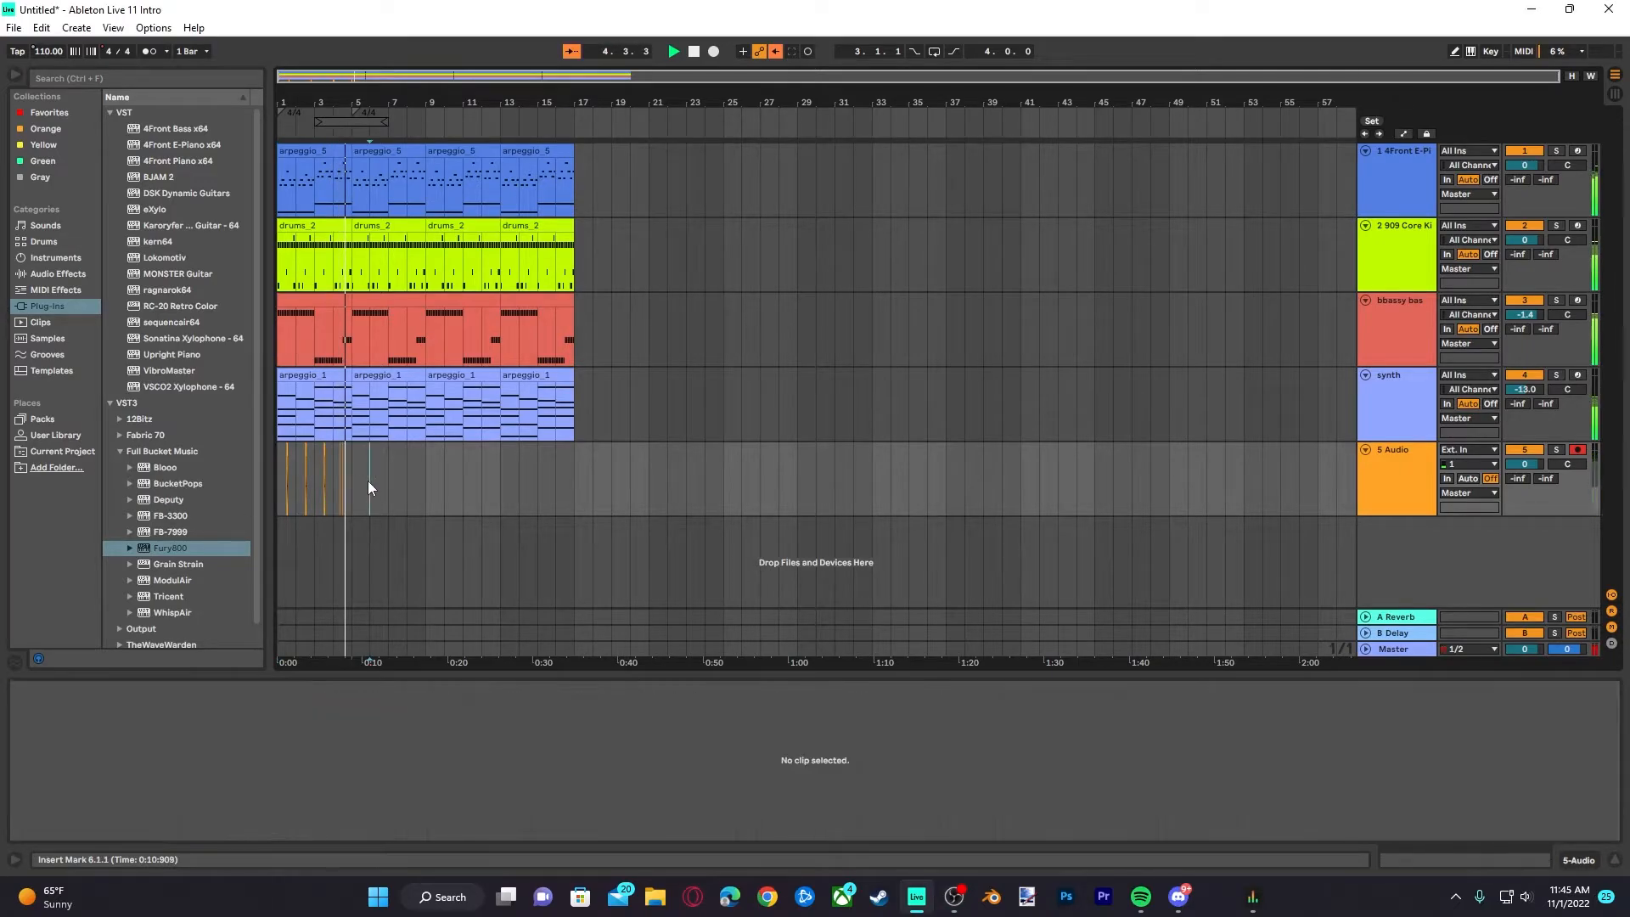
{"action": "key", "text": "space"}
{"action": "scroll", "coordinate": [346, 511], "scroll_direction": "up", "scroll_amount": 2}
{"action": "scroll", "coordinate": [360, 474], "scroll_direction": "down", "scroll_amount": 2}
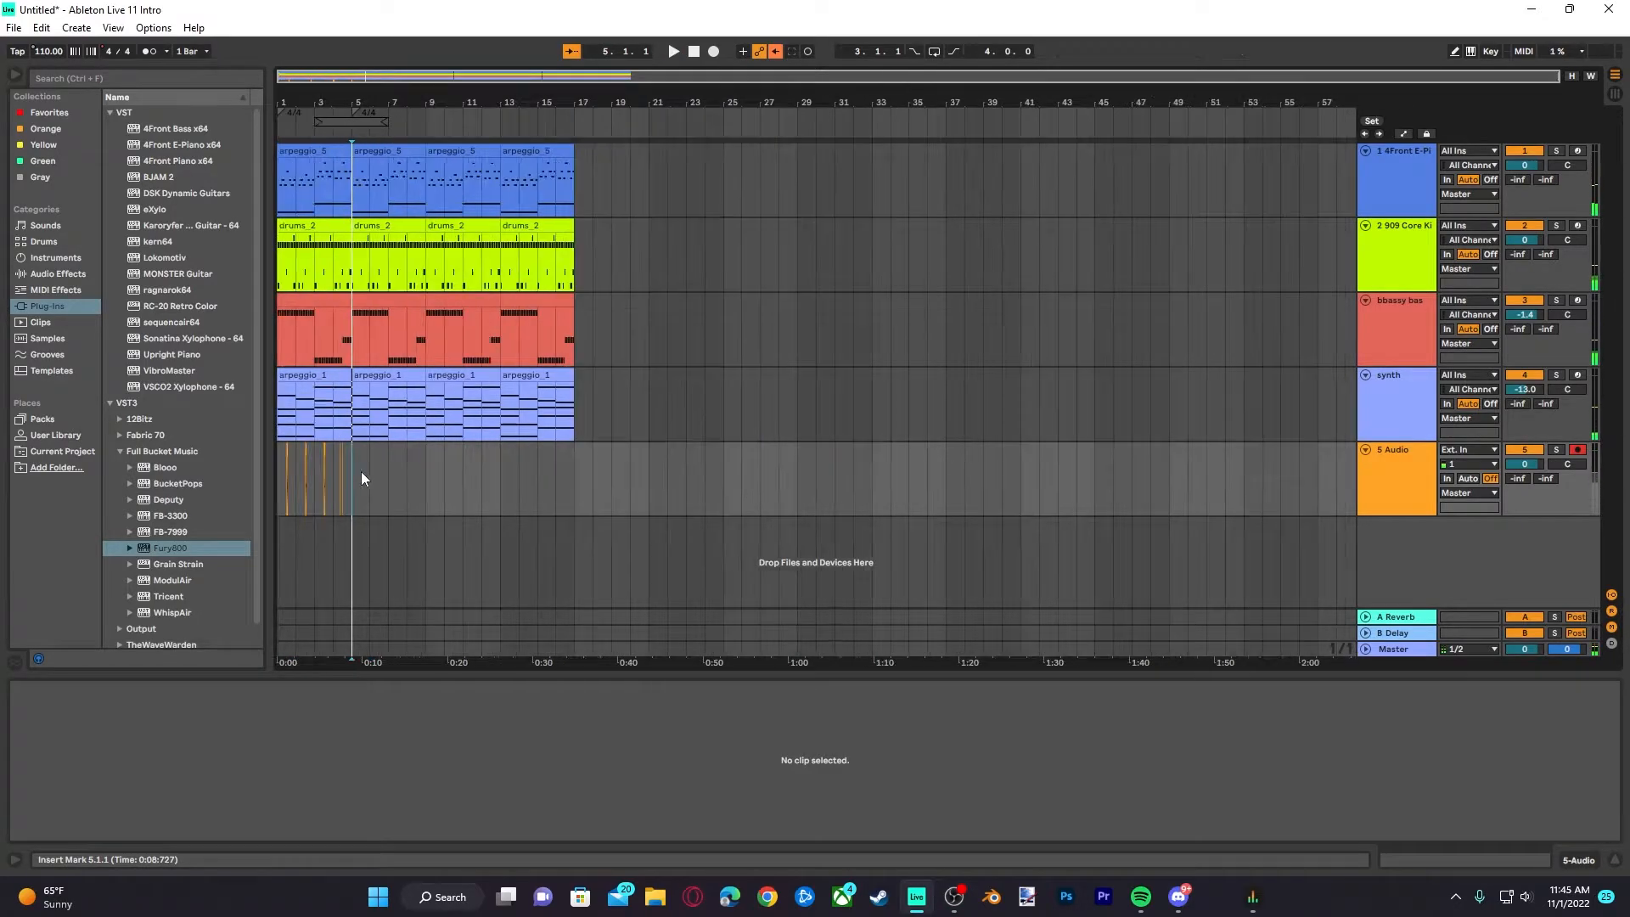
Select bars 1 to 4 of the audio track and duplicate them three times to fill the section through bar 16
{"action": "left_click", "coordinate": [344, 477]}
{"action": "left_click_drag", "start_coordinate": [350, 479], "coordinate": [204, 487]}
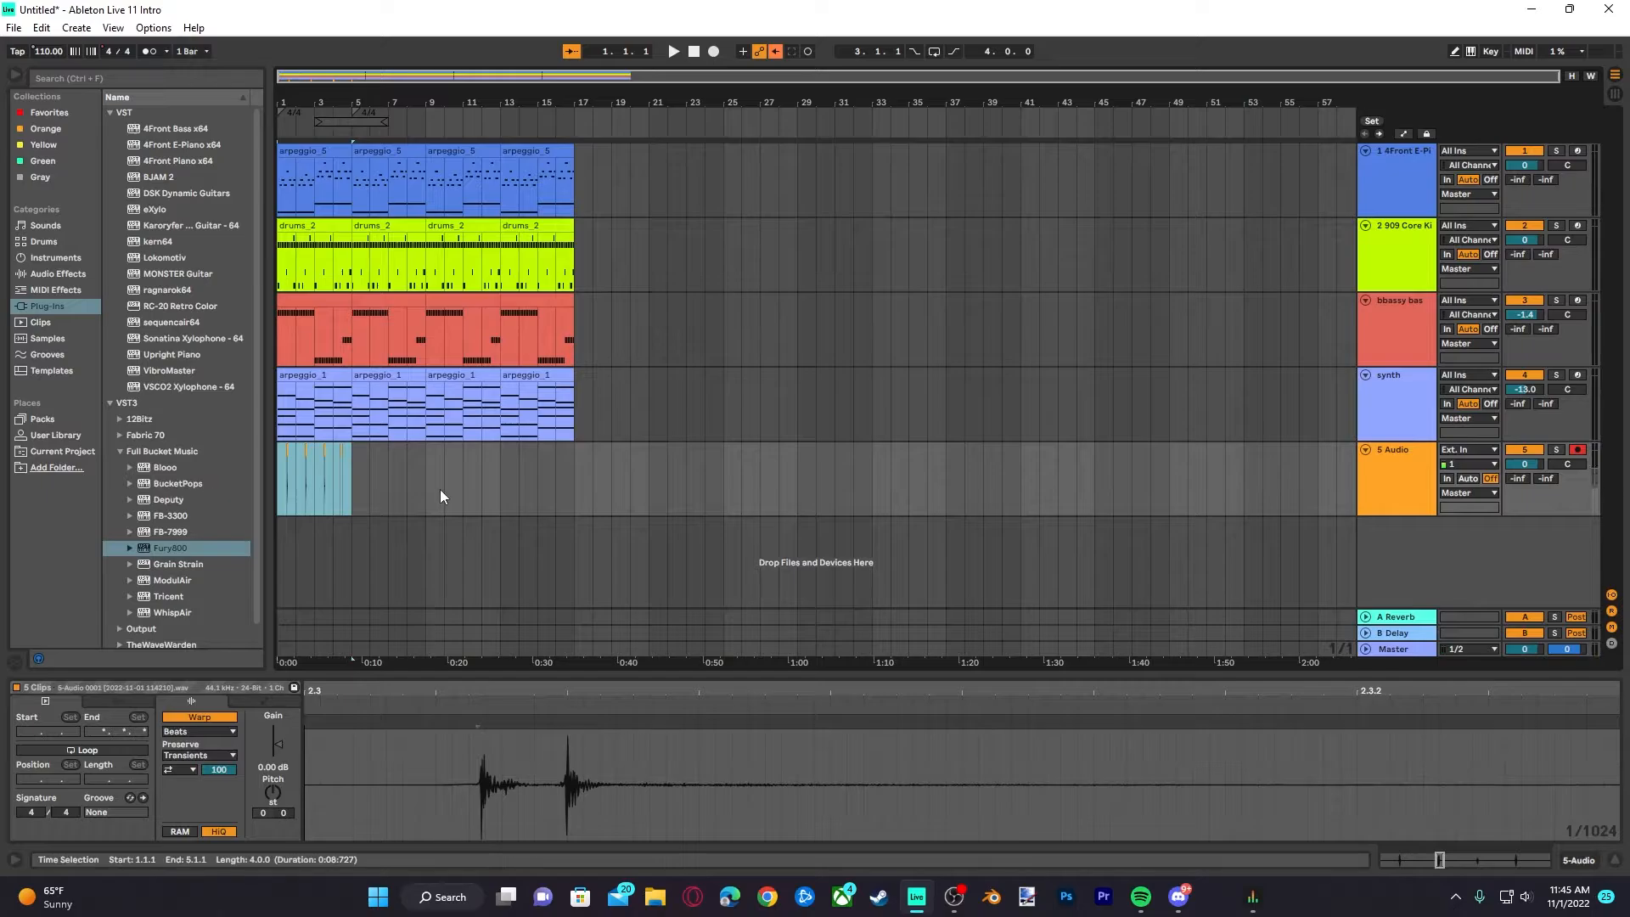
{"action": "key", "text": "ctrl+d"}
{"action": "key", "text": "ctrl+d"}
{"action": "key", "text": "ctrl+d"}
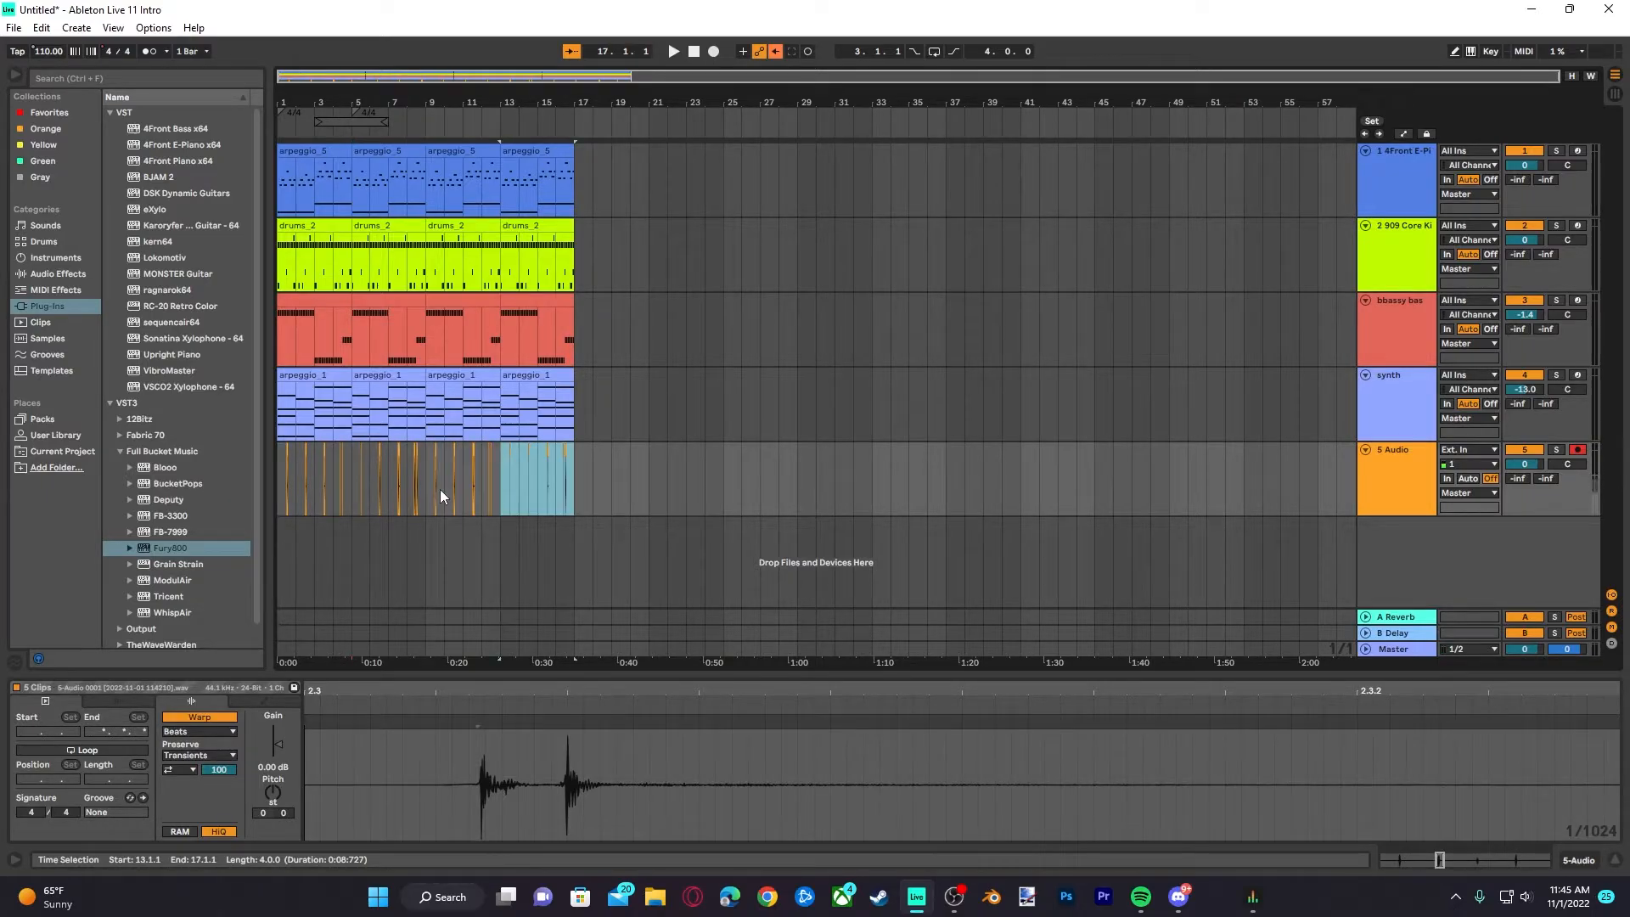
Play the arrangement from bar 4 and lower the recorded audio track's volume to -5.0 dB
{"action": "left_click", "coordinate": [445, 478]}
{"action": "left_click", "coordinate": [342, 489]}
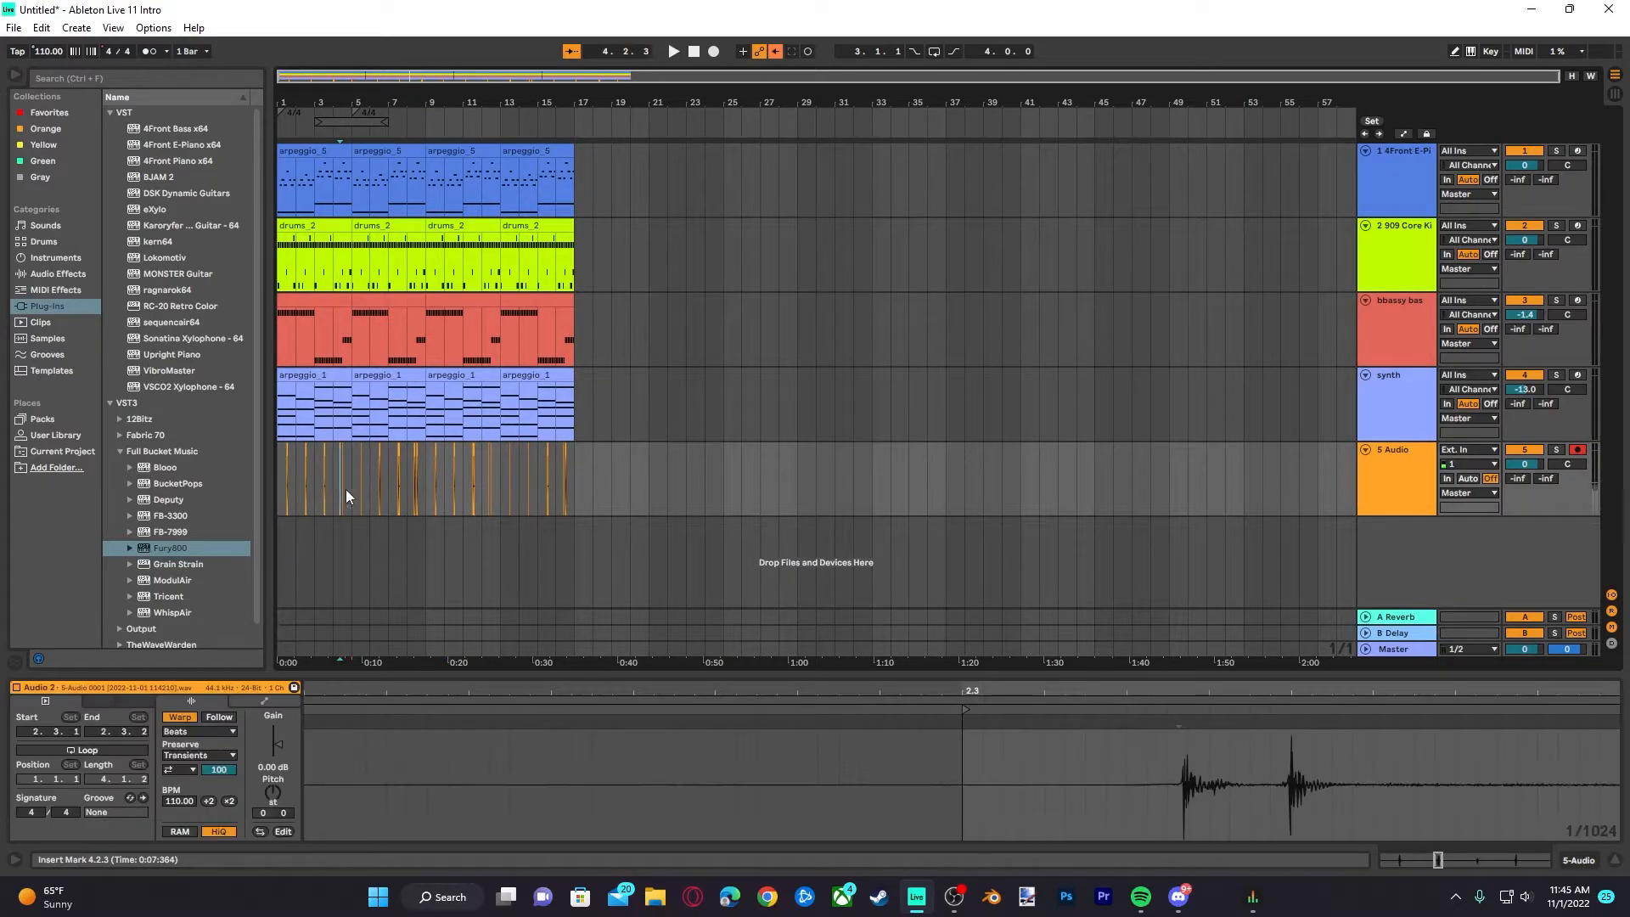
{"action": "key", "text": "space"}
{"action": "left_click_drag", "start_coordinate": [1525, 464], "coordinate": [1525, 500]}
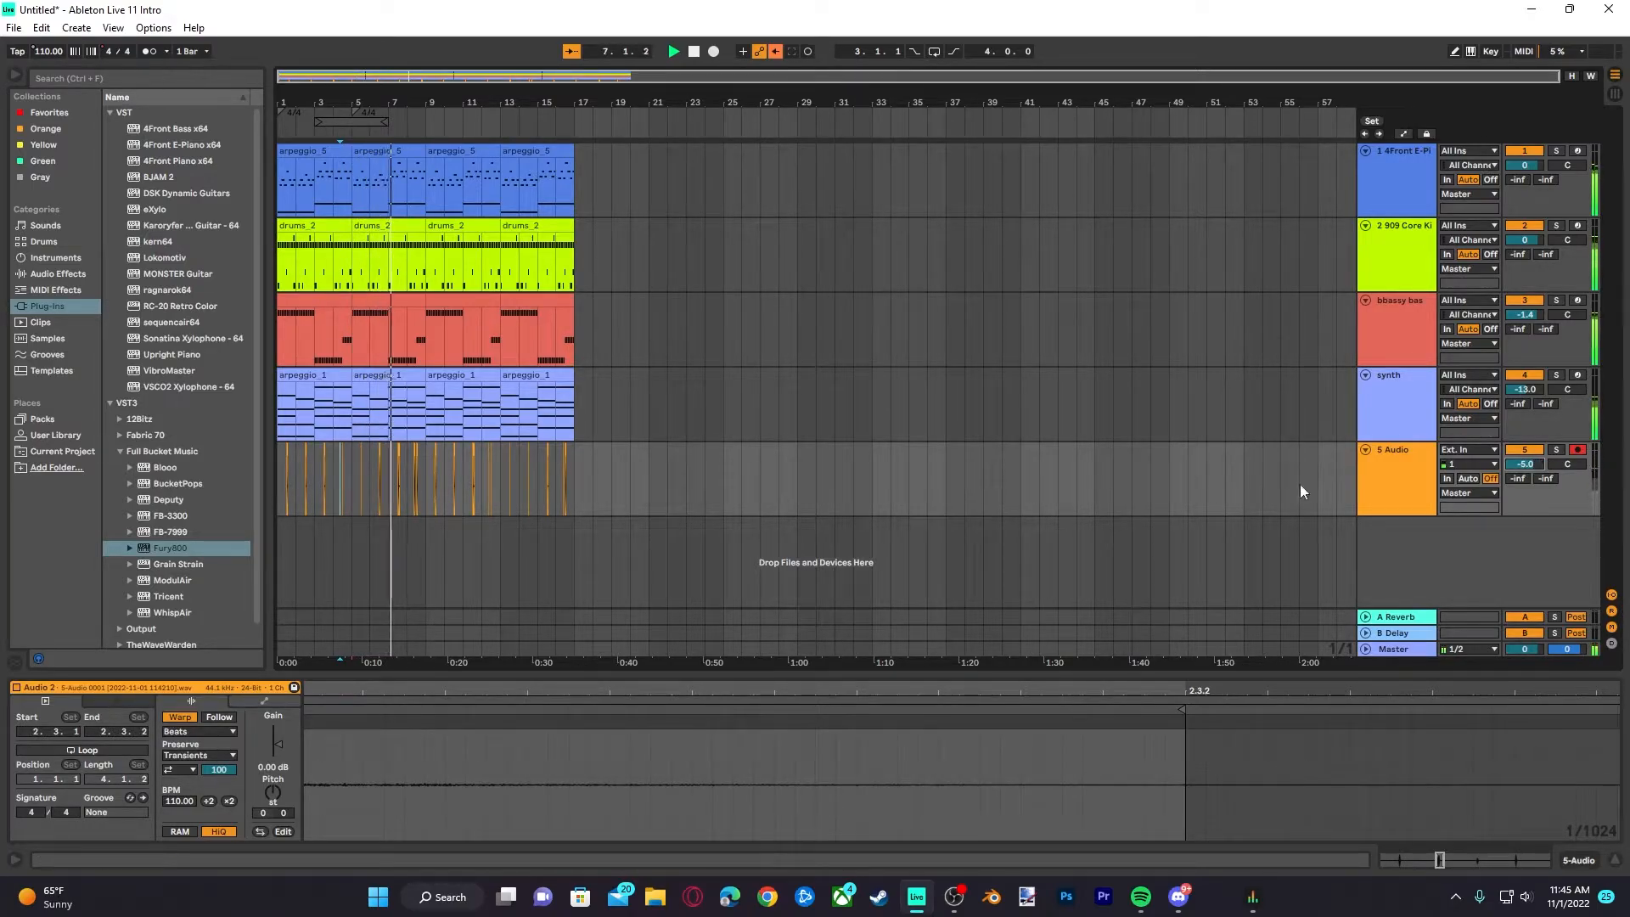
{"action": "key", "text": "space"}
Search the browser's samples for "cowbell"
{"action": "left_click", "coordinate": [146, 83]}
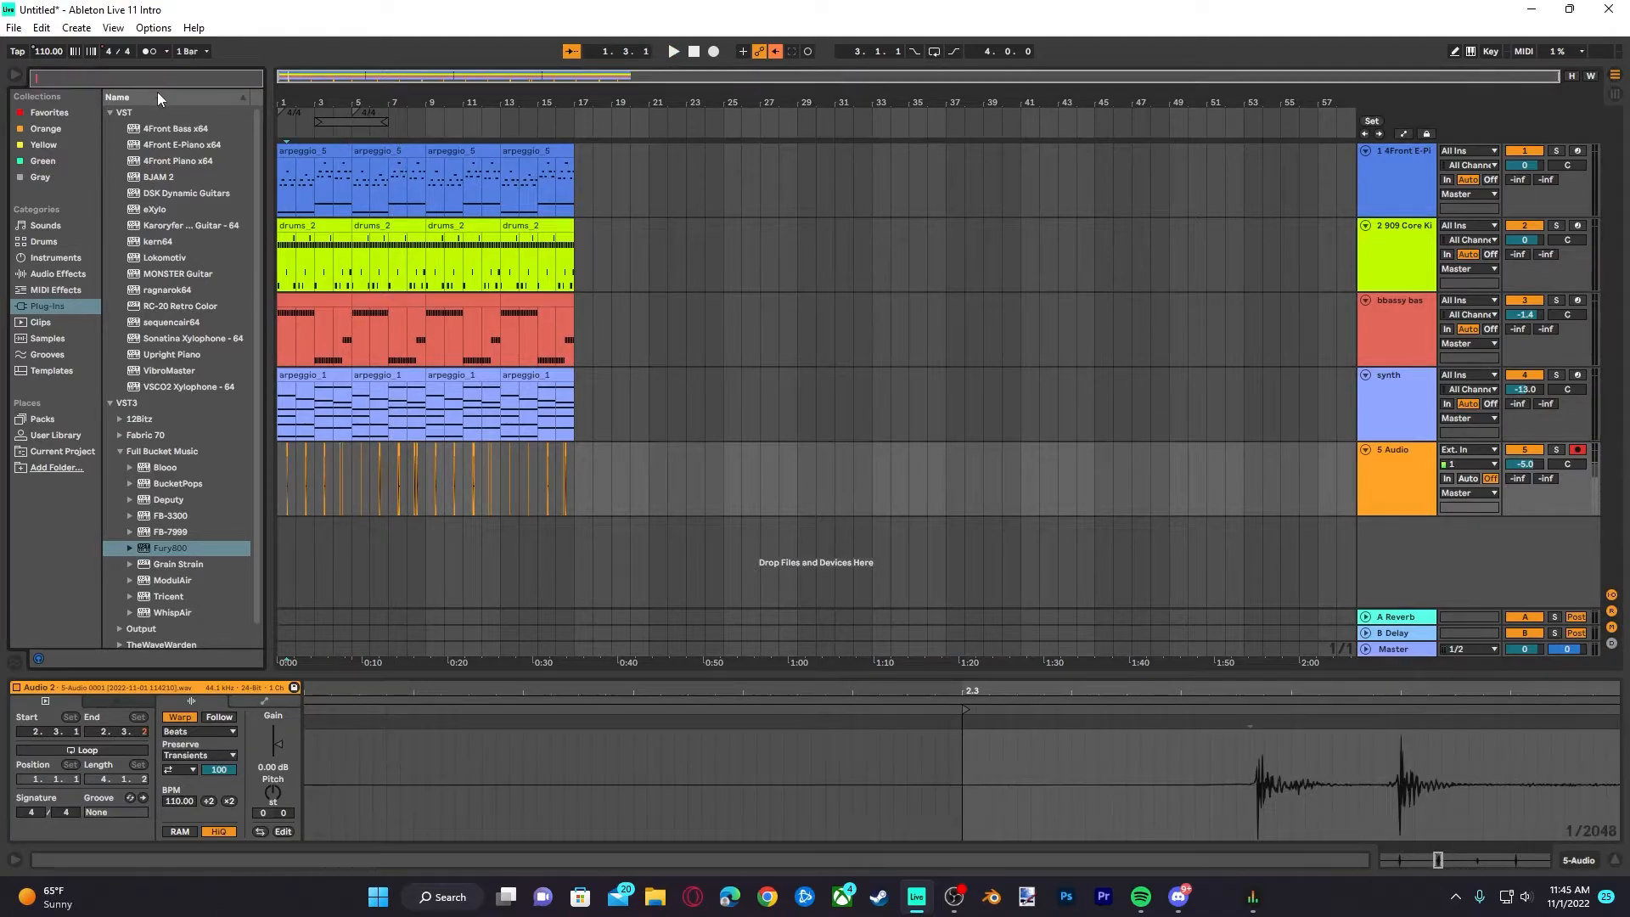
{"action": "type", "text": "cow"}
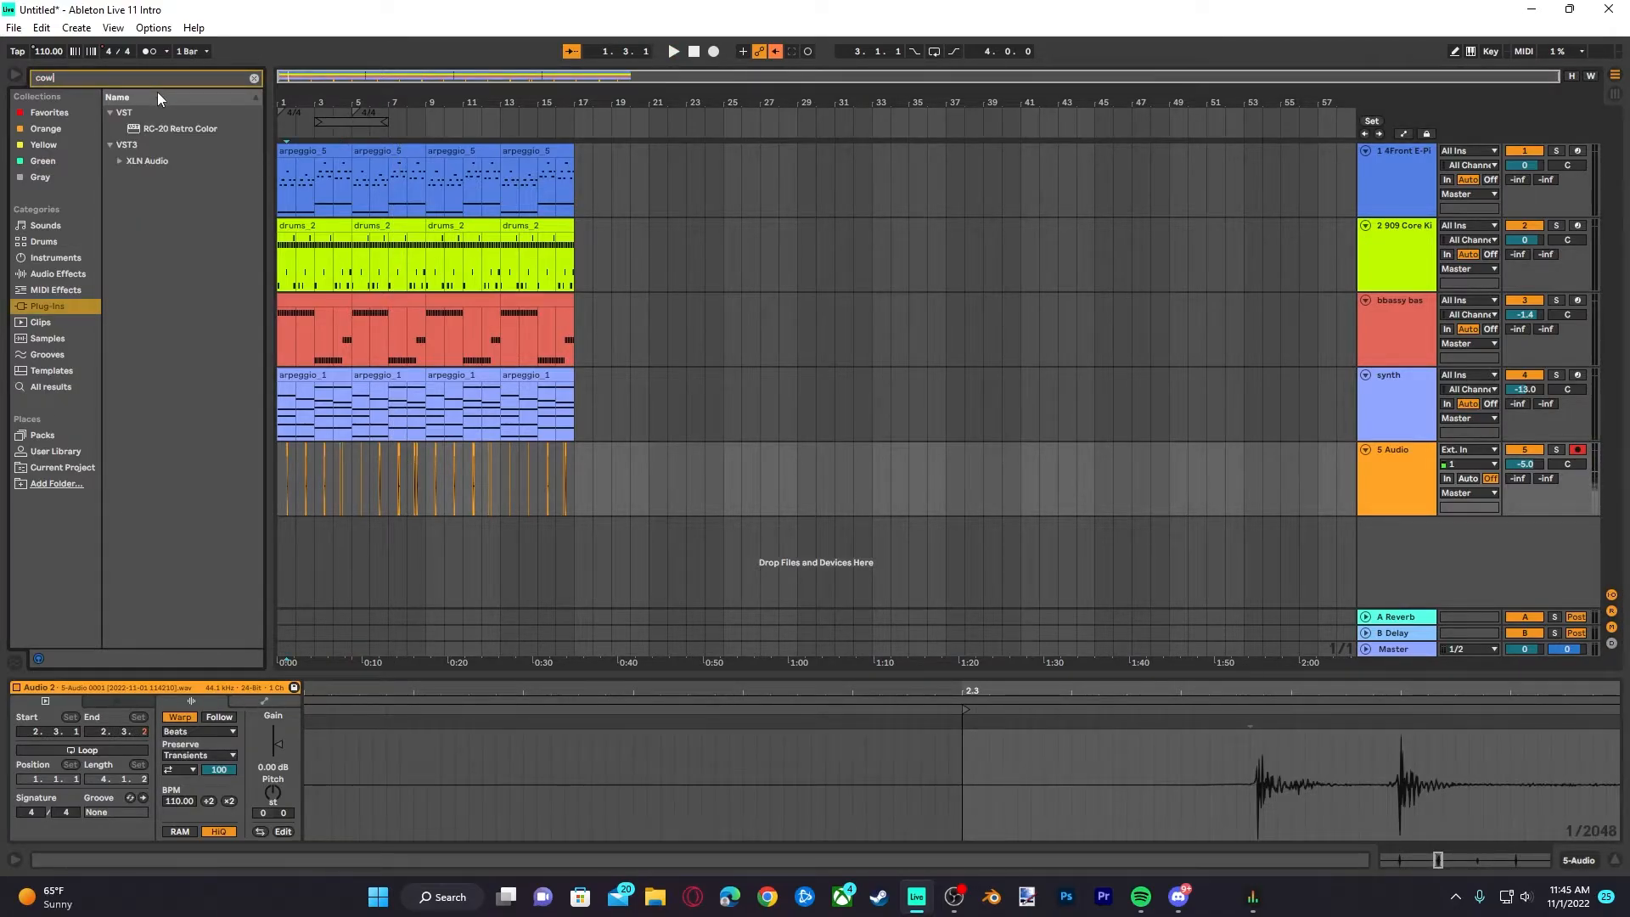
{"action": "type", "text": "bell"}
{"action": "left_click", "coordinate": [64, 340]}
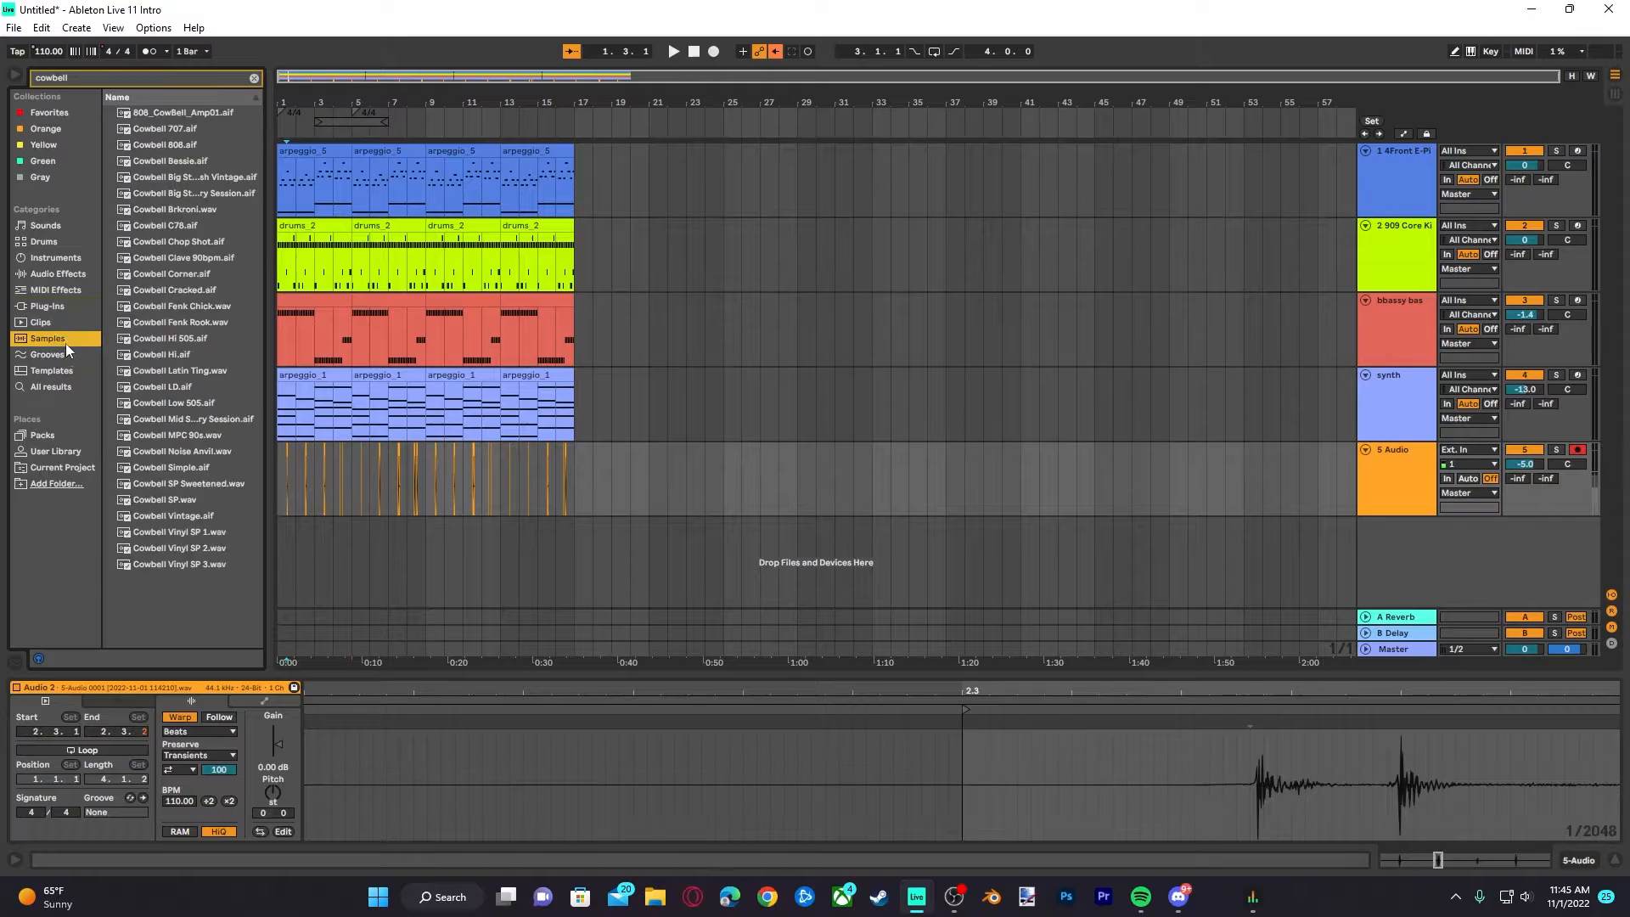
Audition various cowbell samples, including Bessie, Low 505, SP and Vintage, and select Cowbell Big Stick Dry Session
{"action": "left_click", "coordinate": [173, 144]}
{"action": "left_click", "coordinate": [180, 129]}
{"action": "left_click", "coordinate": [164, 161]}
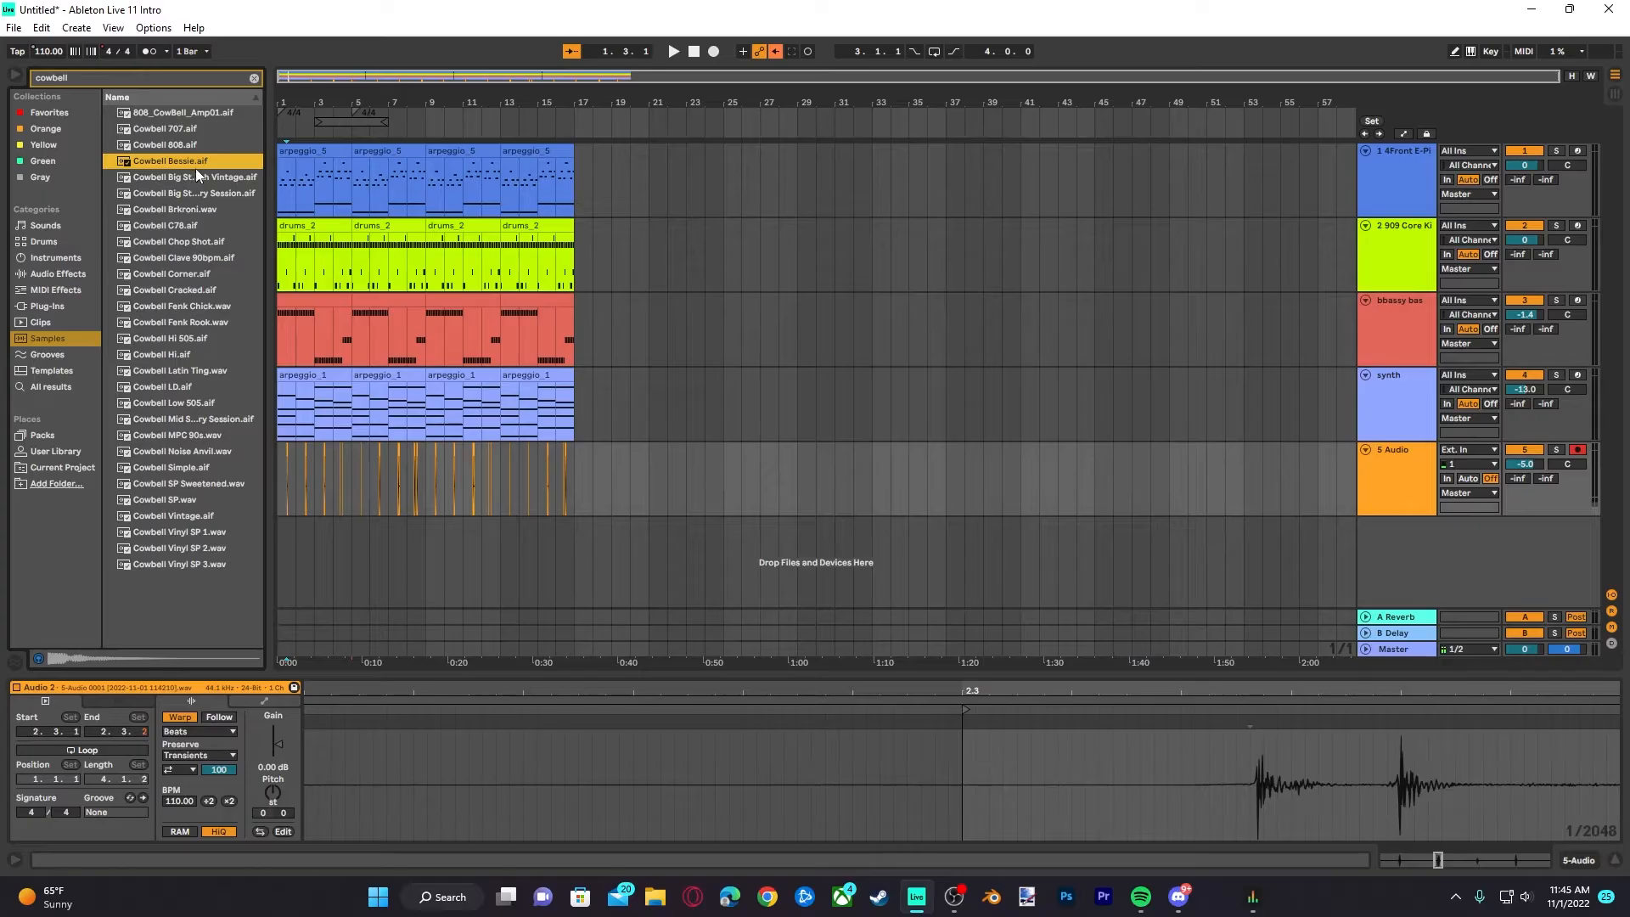
{"action": "left_click", "coordinate": [193, 195]}
{"action": "left_click", "coordinate": [204, 402]}
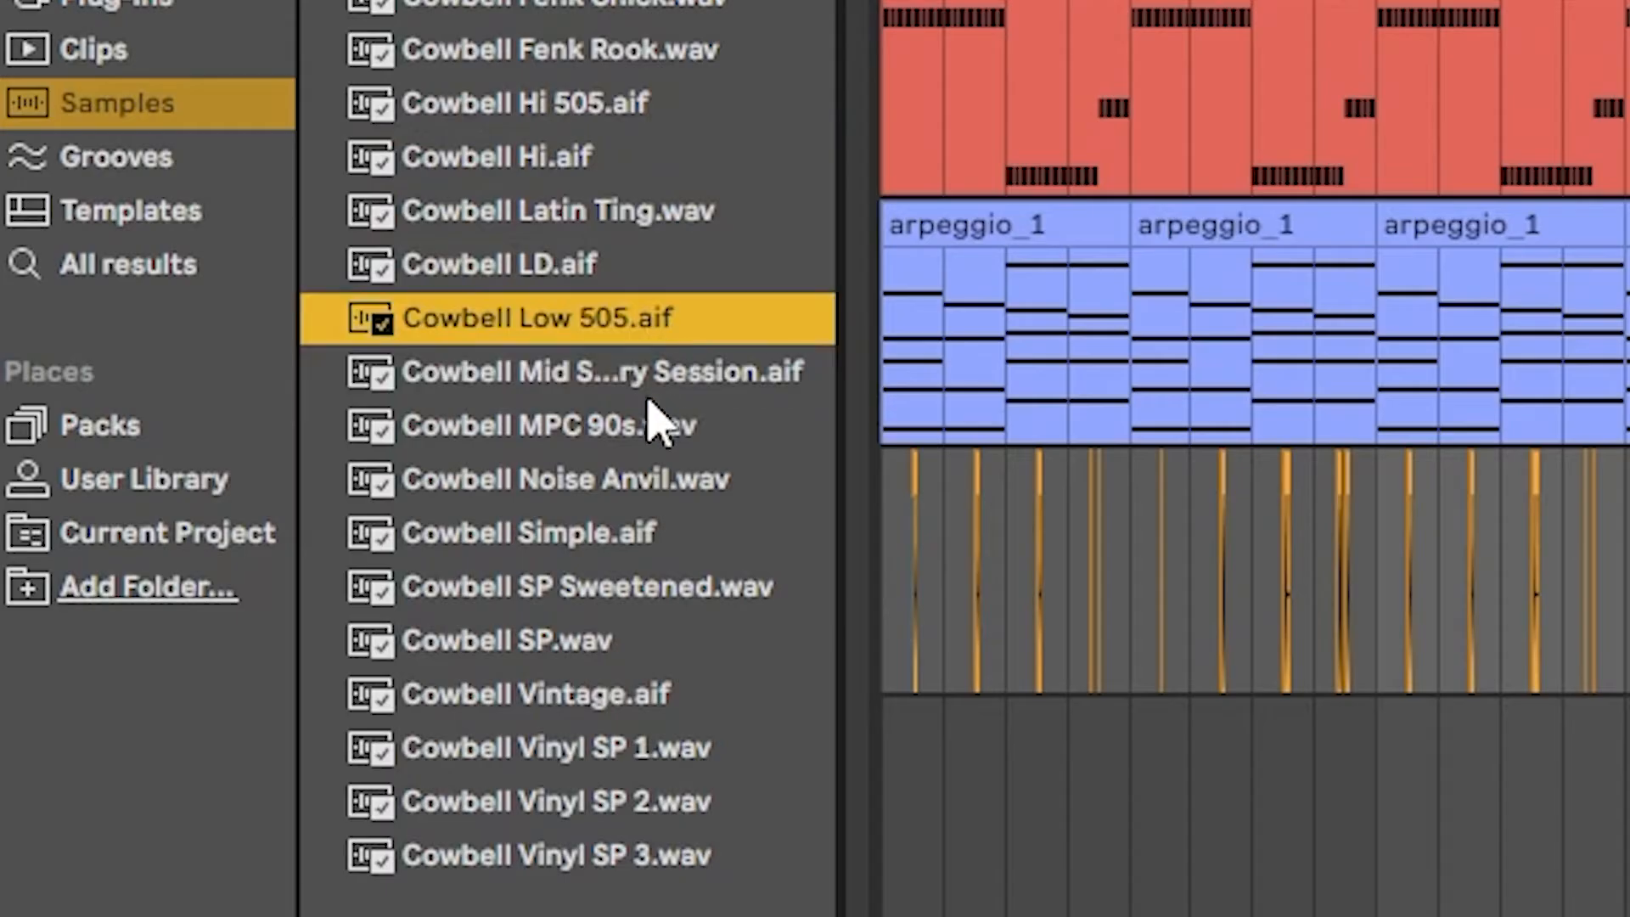
{"action": "left_click", "coordinate": [213, 435]}
{"action": "left_click", "coordinate": [653, 326]}
{"action": "left_click", "coordinate": [669, 466]}
{"action": "left_click", "coordinate": [686, 582]}
{"action": "left_click", "coordinate": [683, 641]}
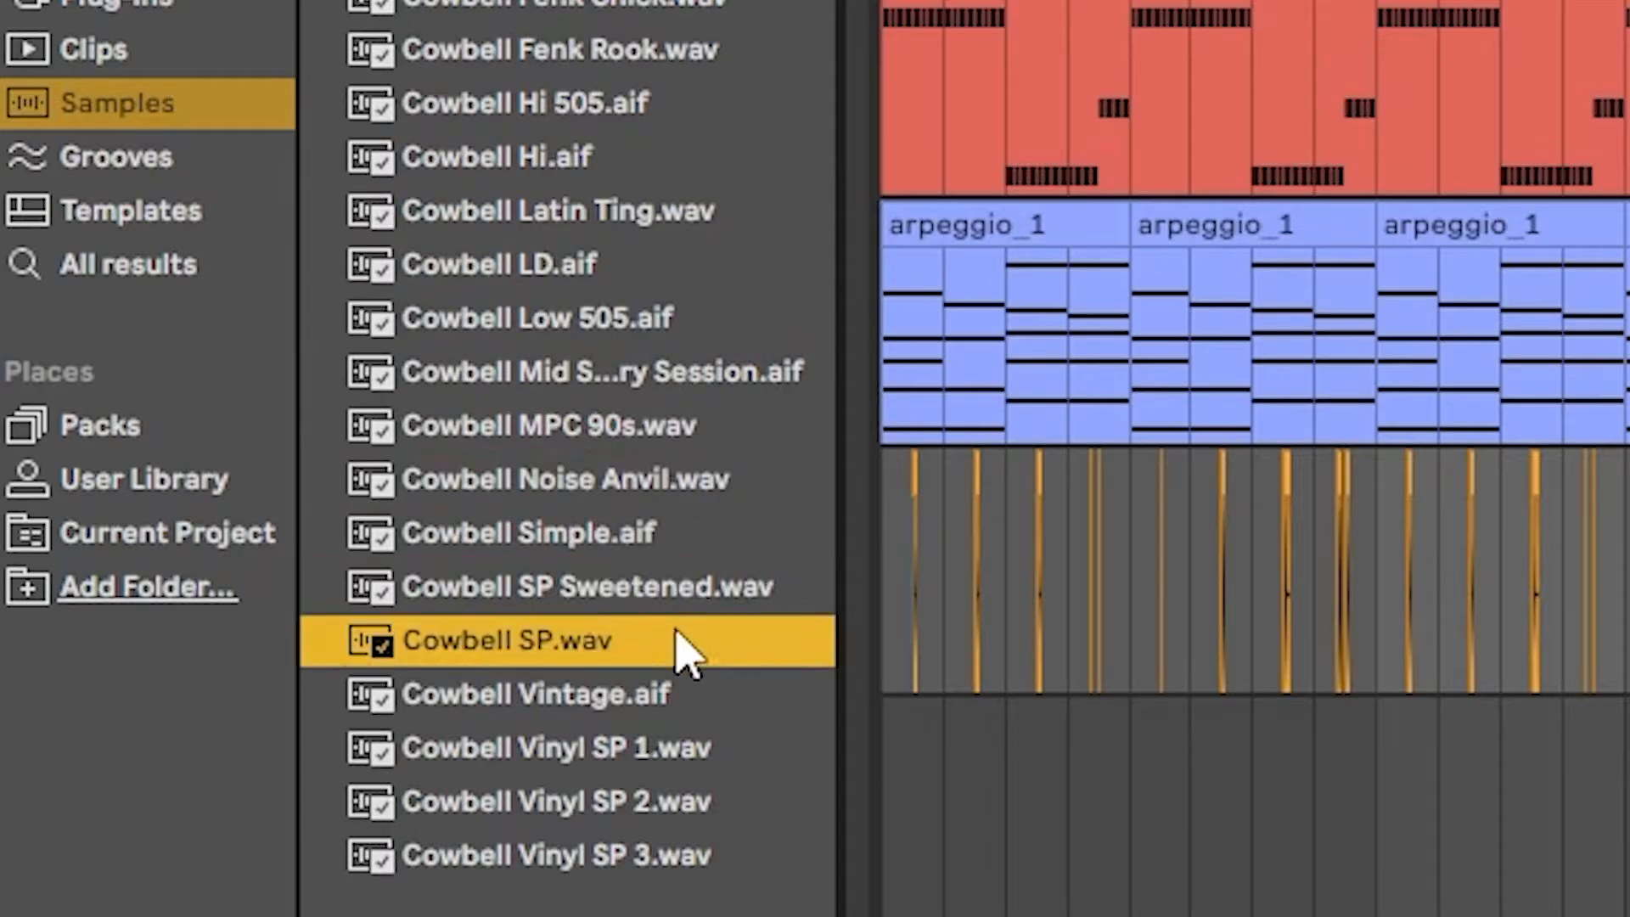
{"action": "left_click", "coordinate": [668, 709]}
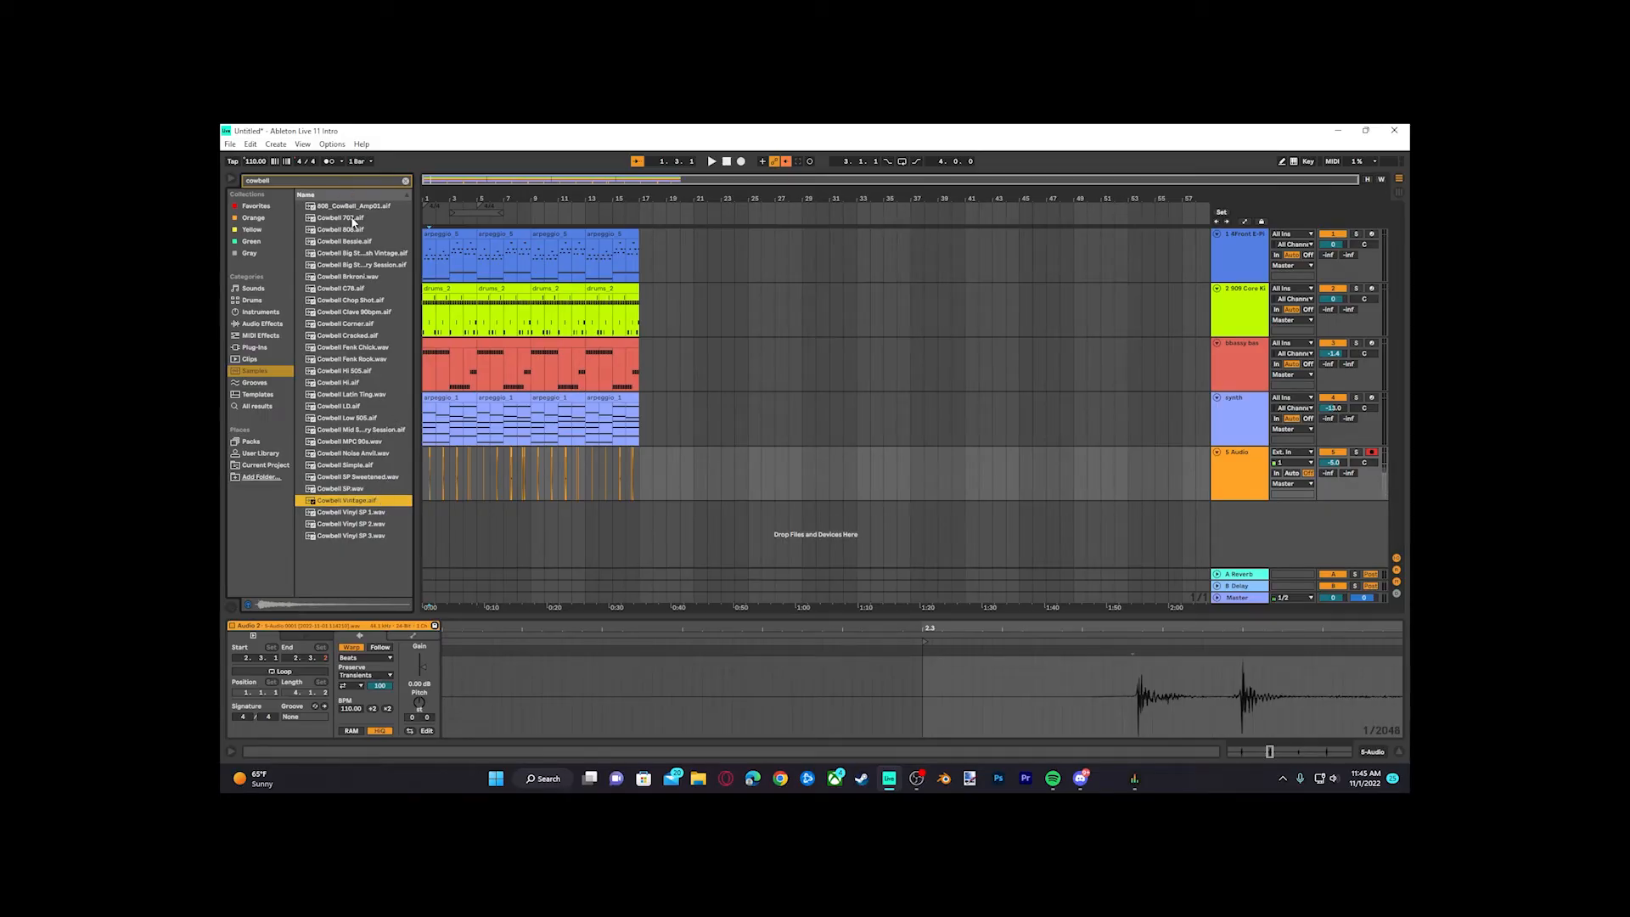
{"action": "left_click", "coordinate": [353, 229]}
{"action": "left_click", "coordinate": [370, 254]}
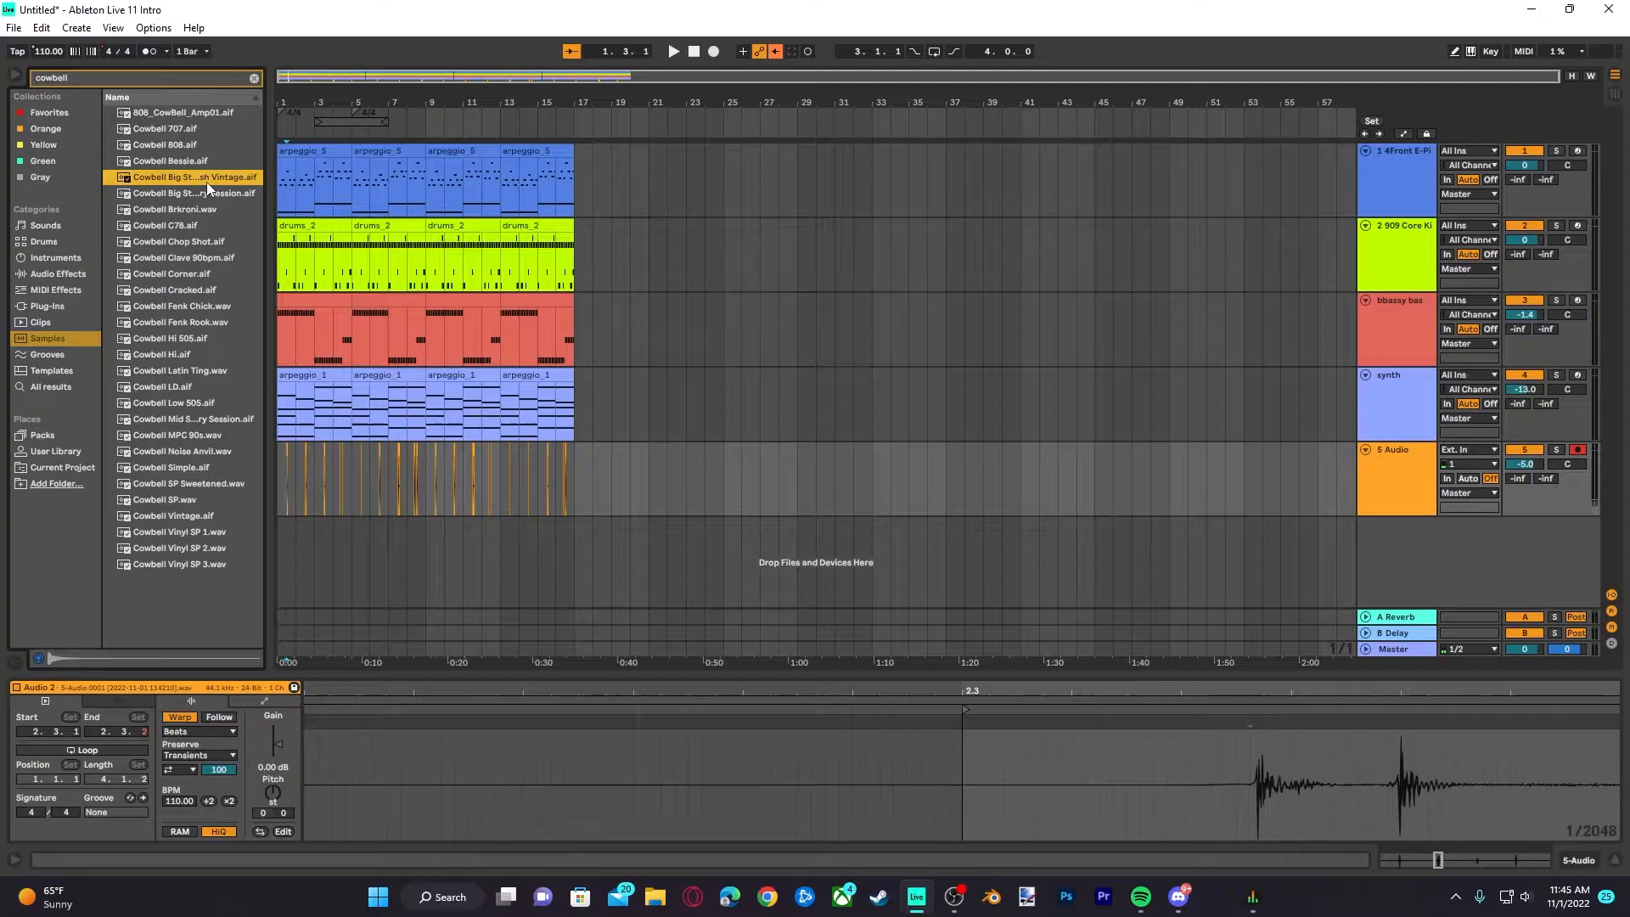
{"action": "left_click", "coordinate": [366, 265]}
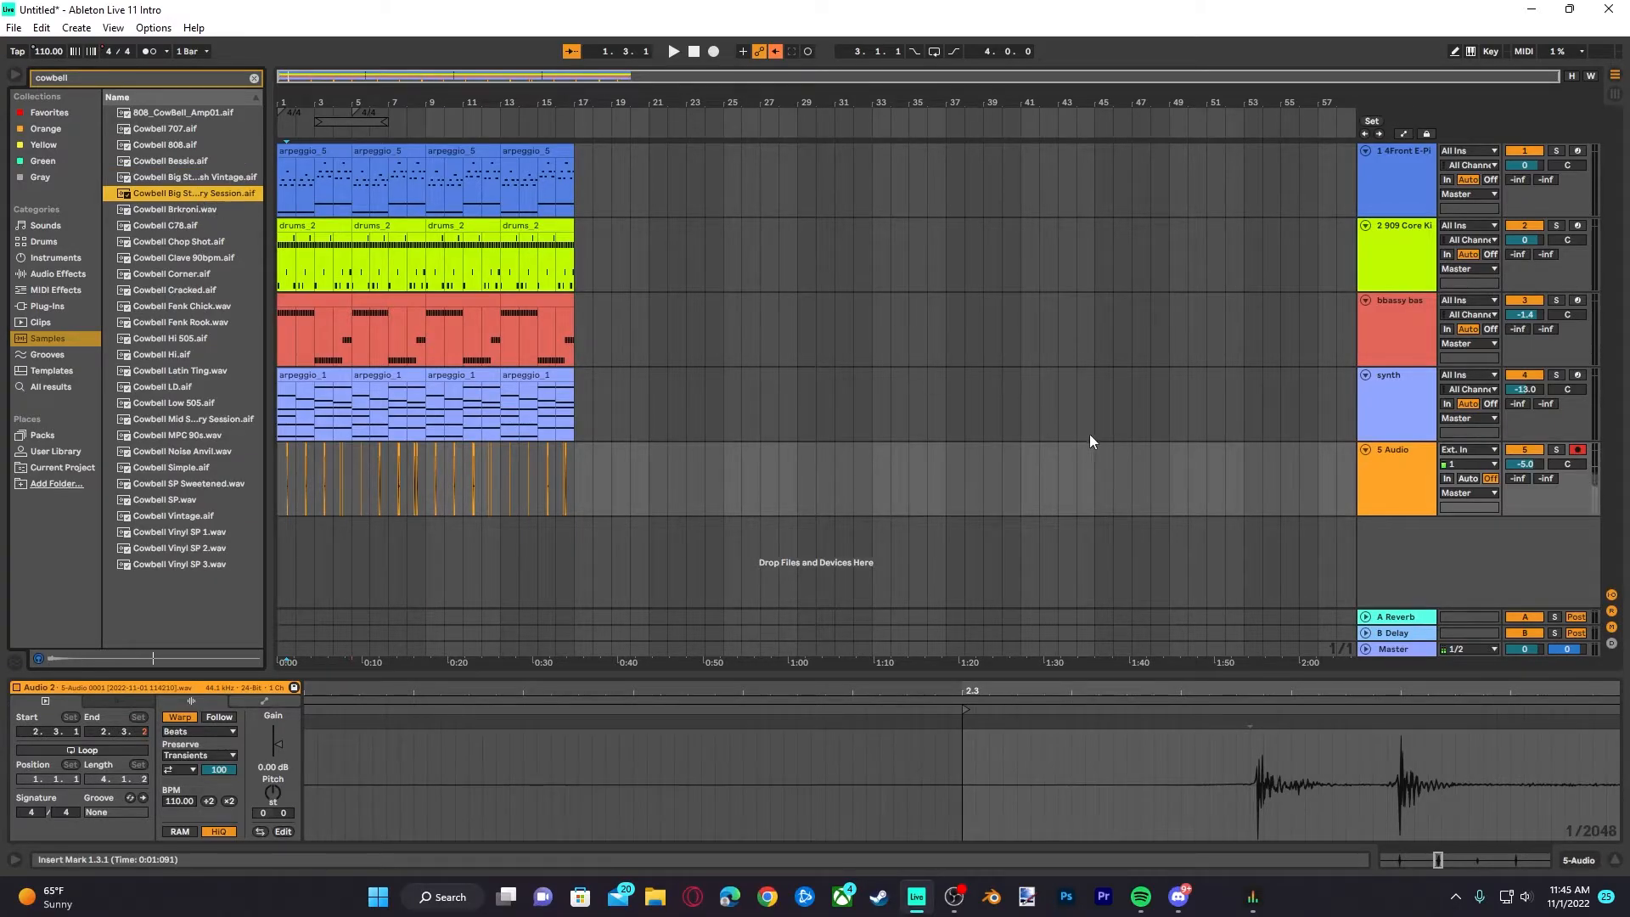
Insert an audio track between the drums and bass tracks and place the Cowbell Big Stick Dry Session sample at bar 1
{"action": "left_click", "coordinate": [1427, 548]}
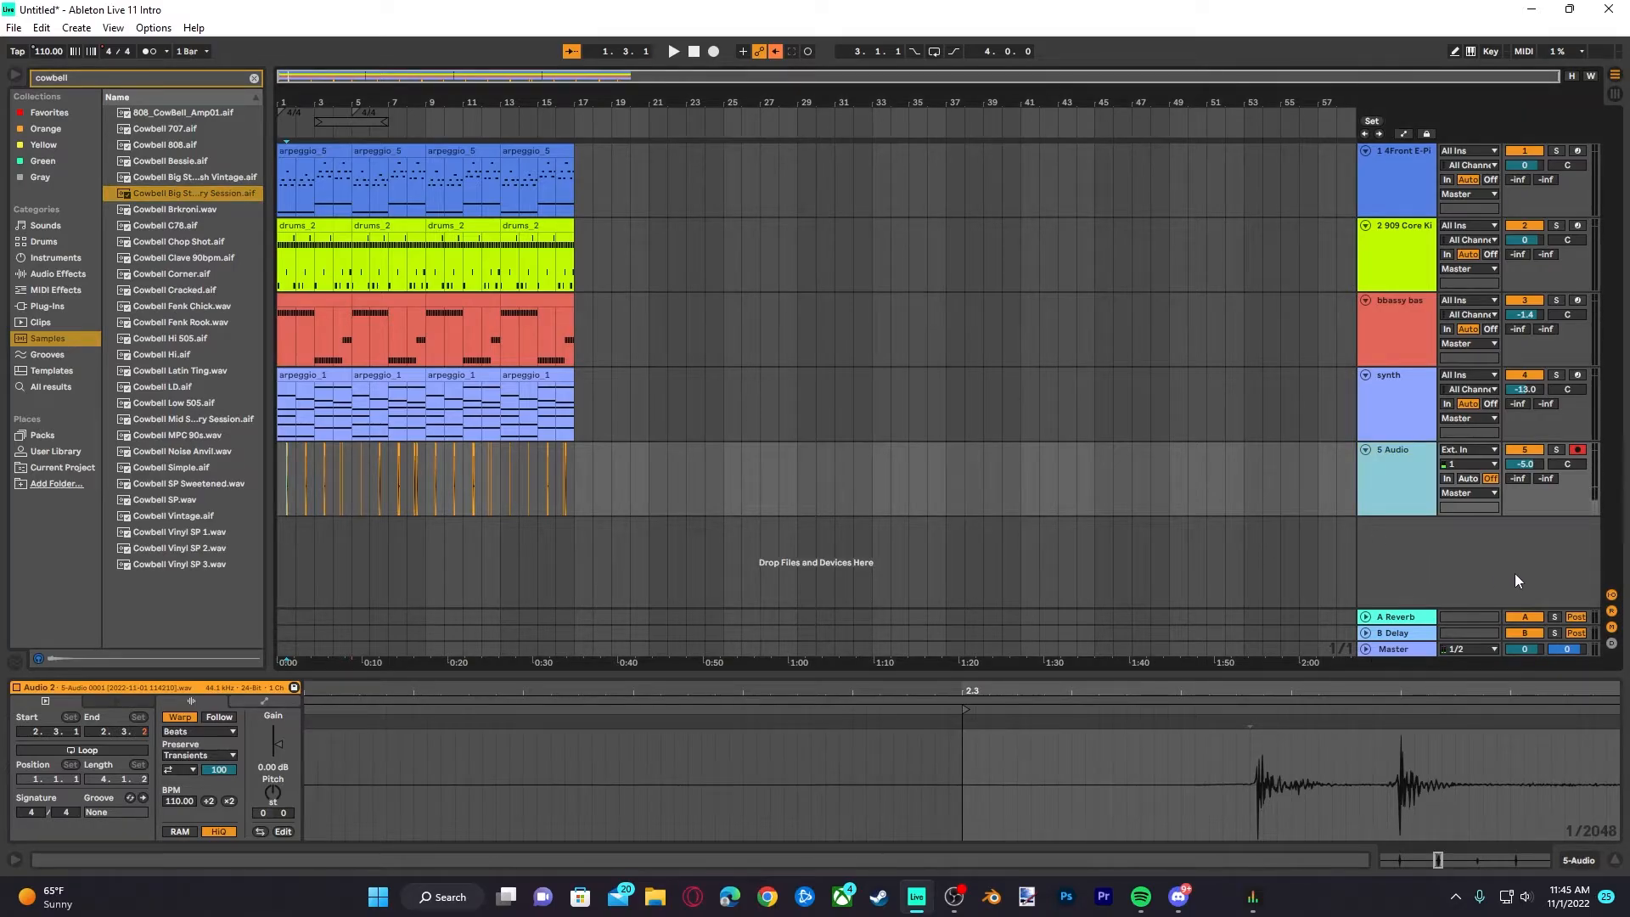
{"action": "key", "text": "ctrl+t"}
{"action": "left_click_drag", "start_coordinate": [1403, 564], "coordinate": [1396, 323]}
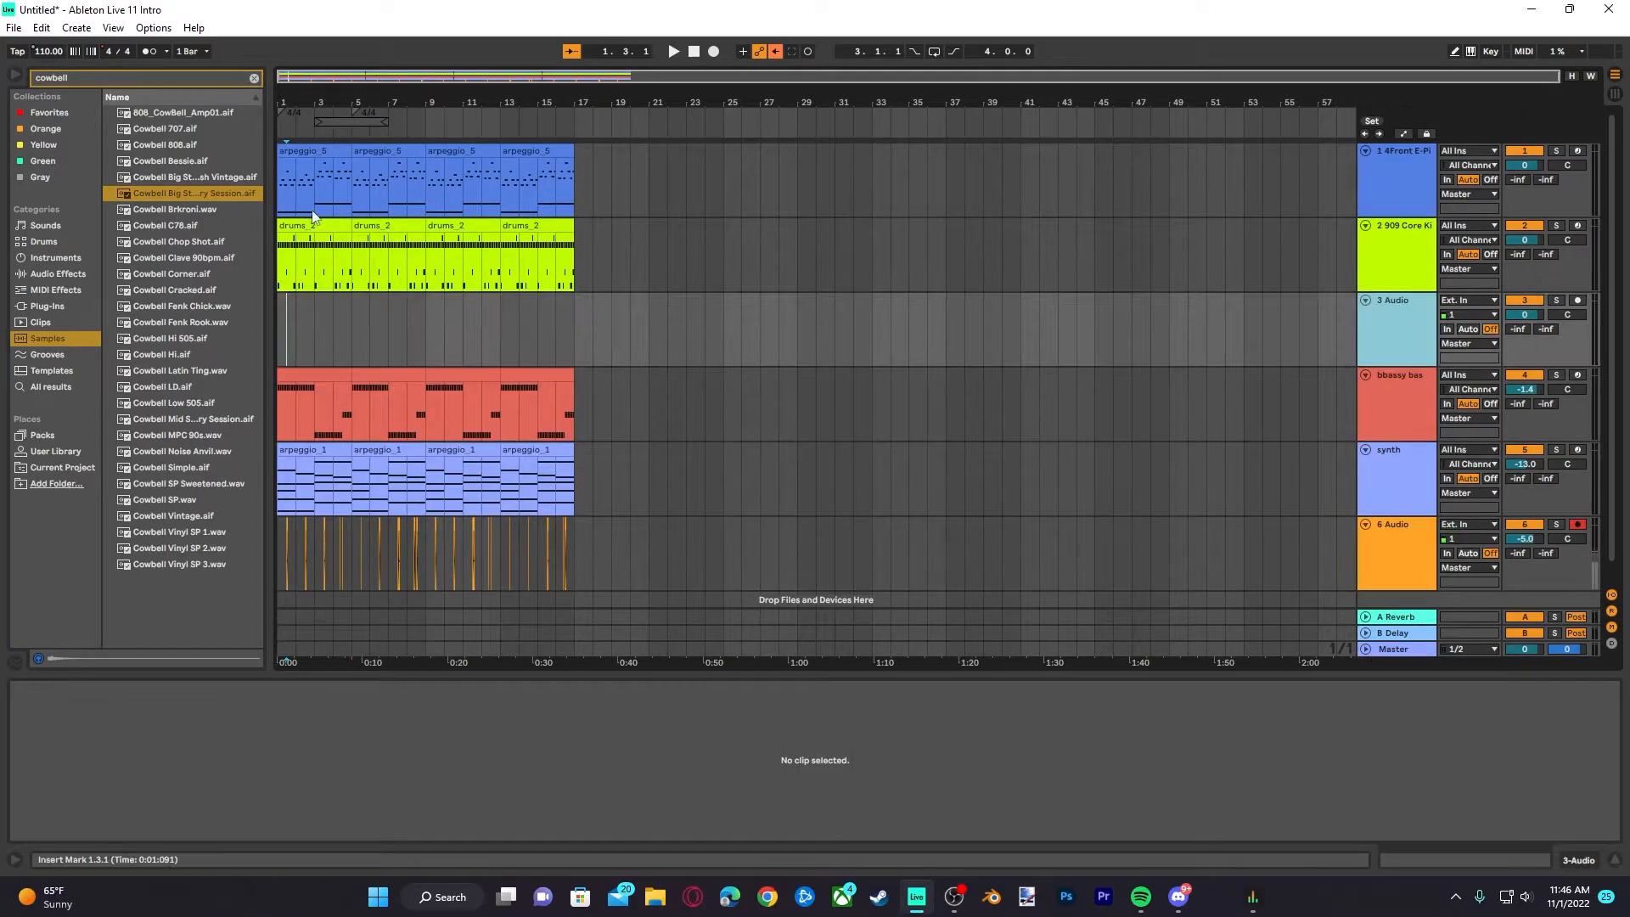
{"action": "left_click_drag", "start_coordinate": [196, 193], "coordinate": [278, 323]}
{"action": "scroll", "coordinate": [284, 327], "scroll_direction": "up", "scroll_amount": 5}
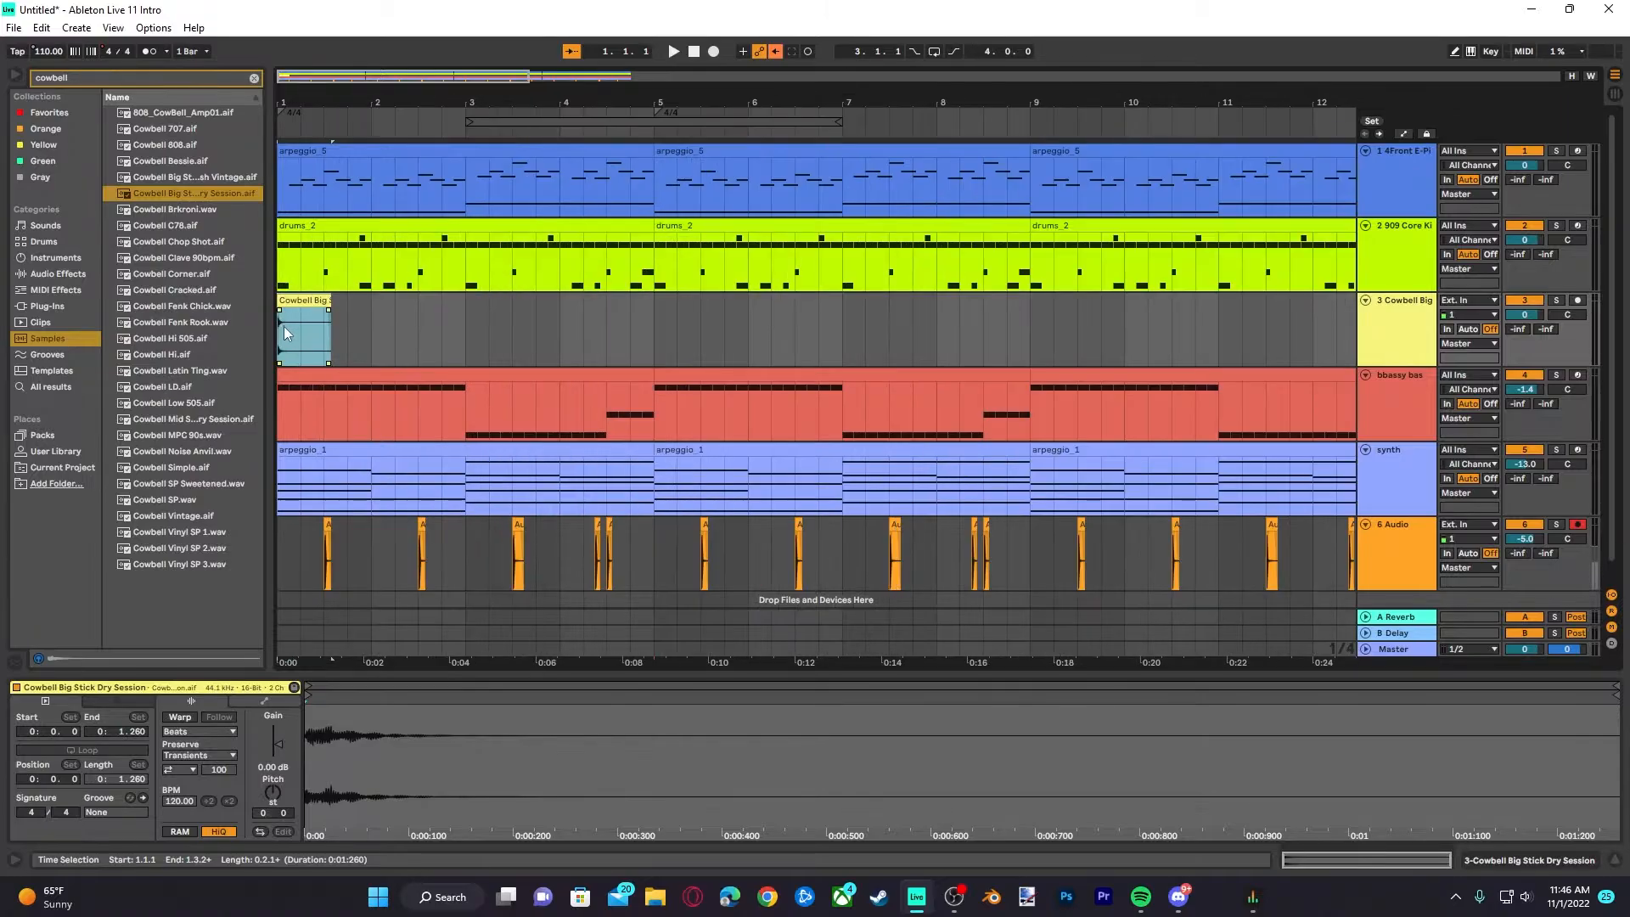
Play the arrangement from bar 1 with the cowbell and lower the cowbell track's volume to -2.4 dB
{"action": "key", "text": "space"}
{"action": "scroll", "coordinate": [361, 354], "scroll_direction": "down", "scroll_amount": 5}
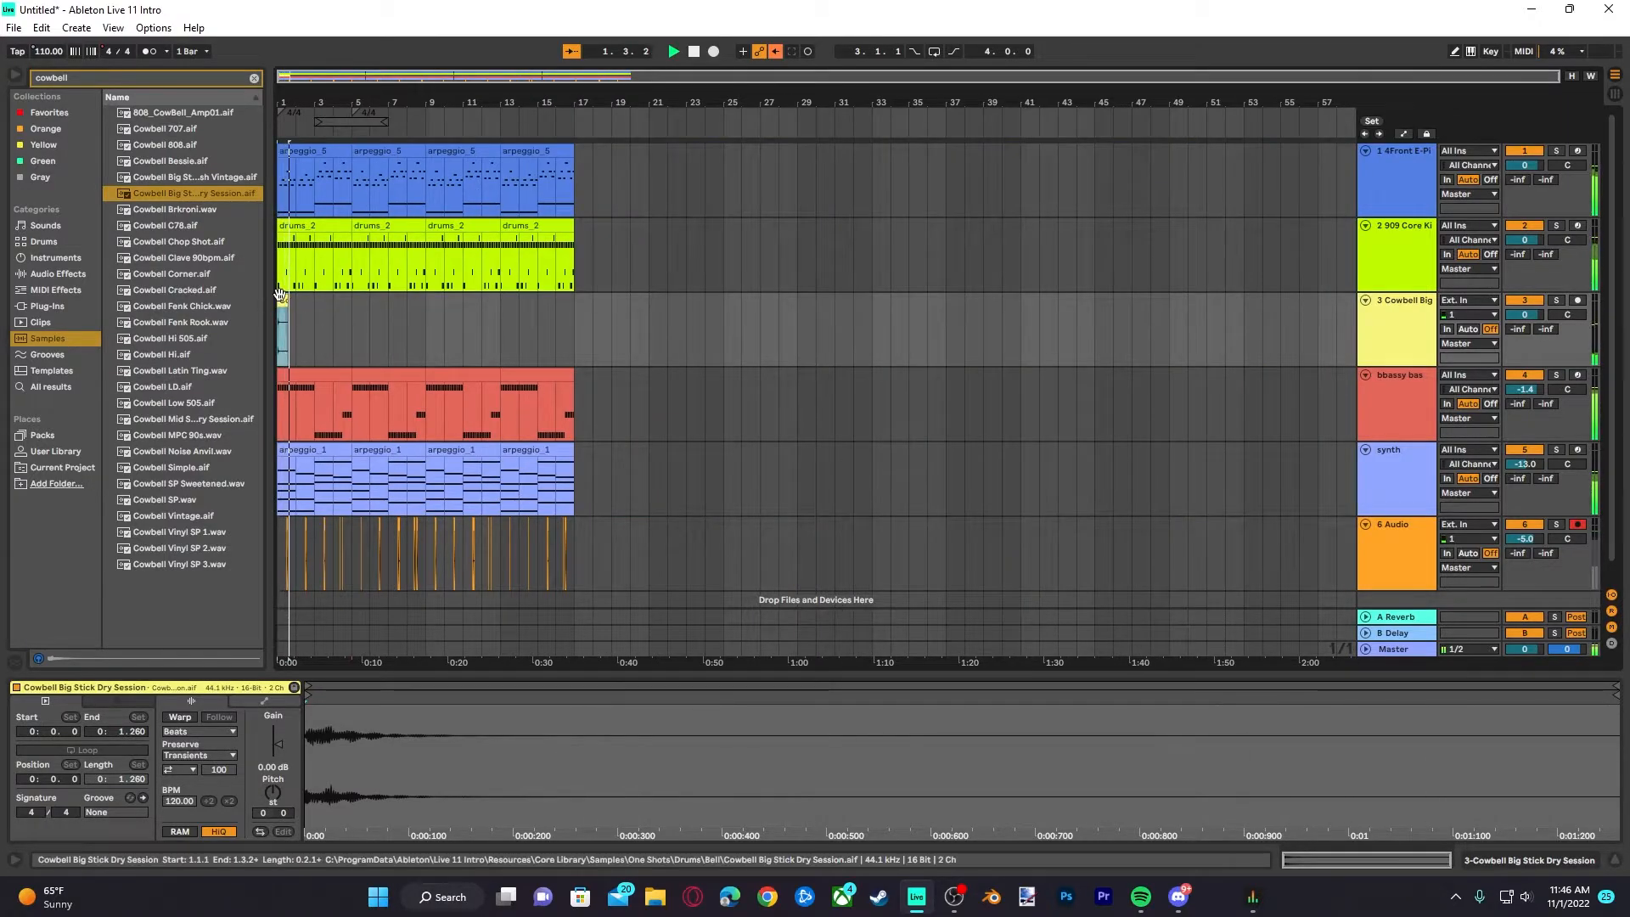
{"action": "scroll", "coordinate": [287, 305], "scroll_direction": "up", "scroll_amount": 2}
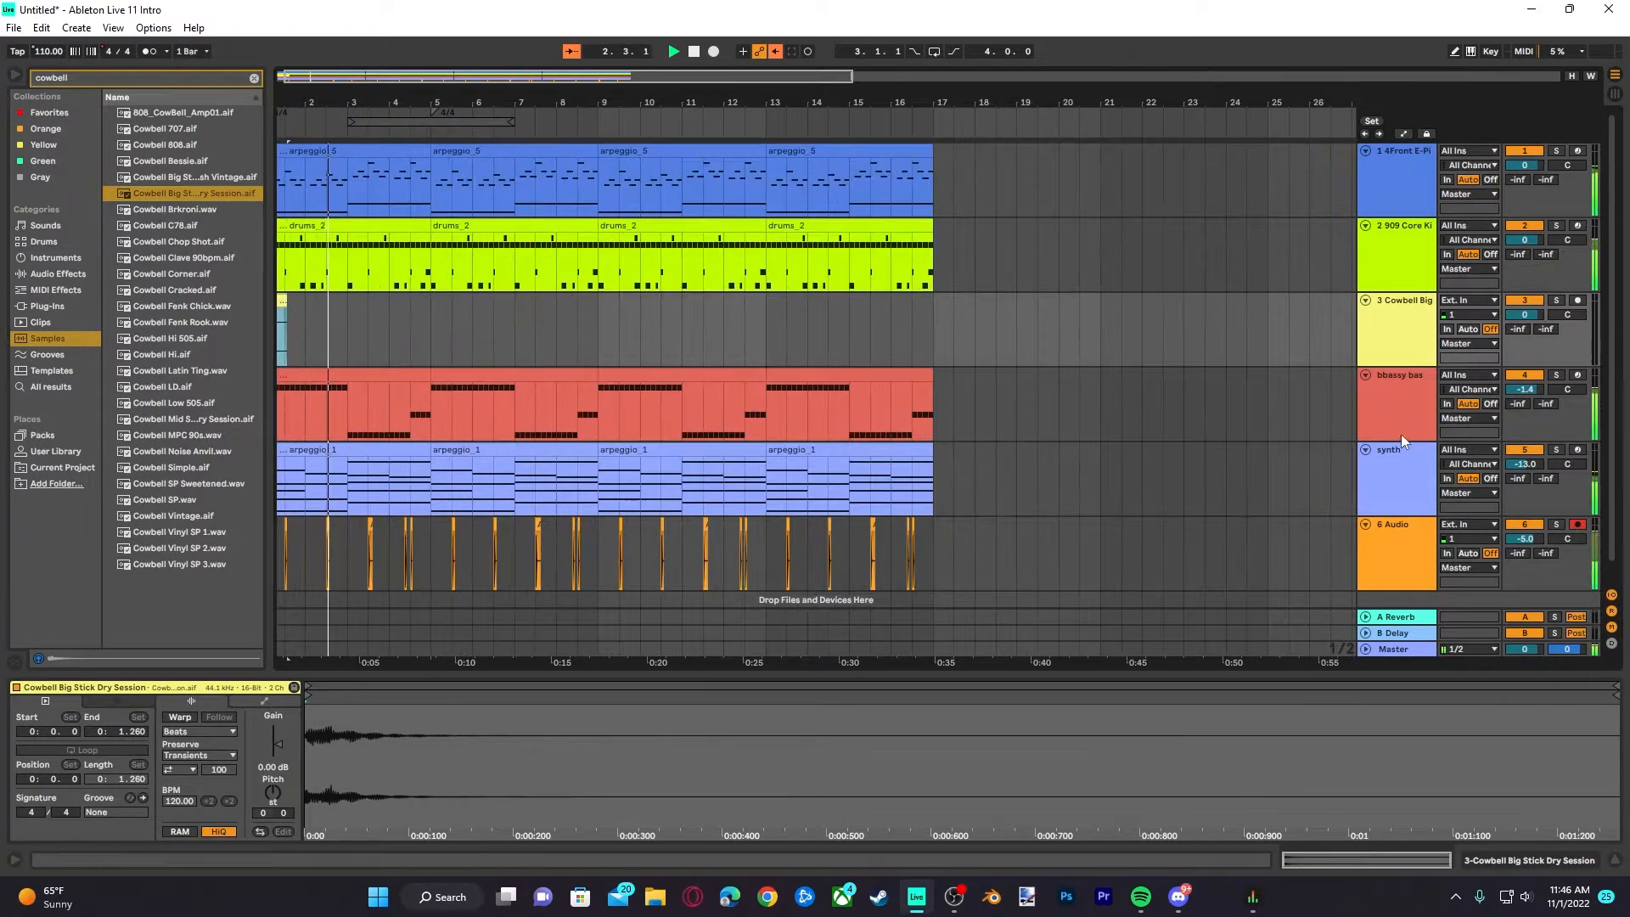
{"action": "left_click_drag", "start_coordinate": [1524, 315], "coordinate": [1524, 322]}
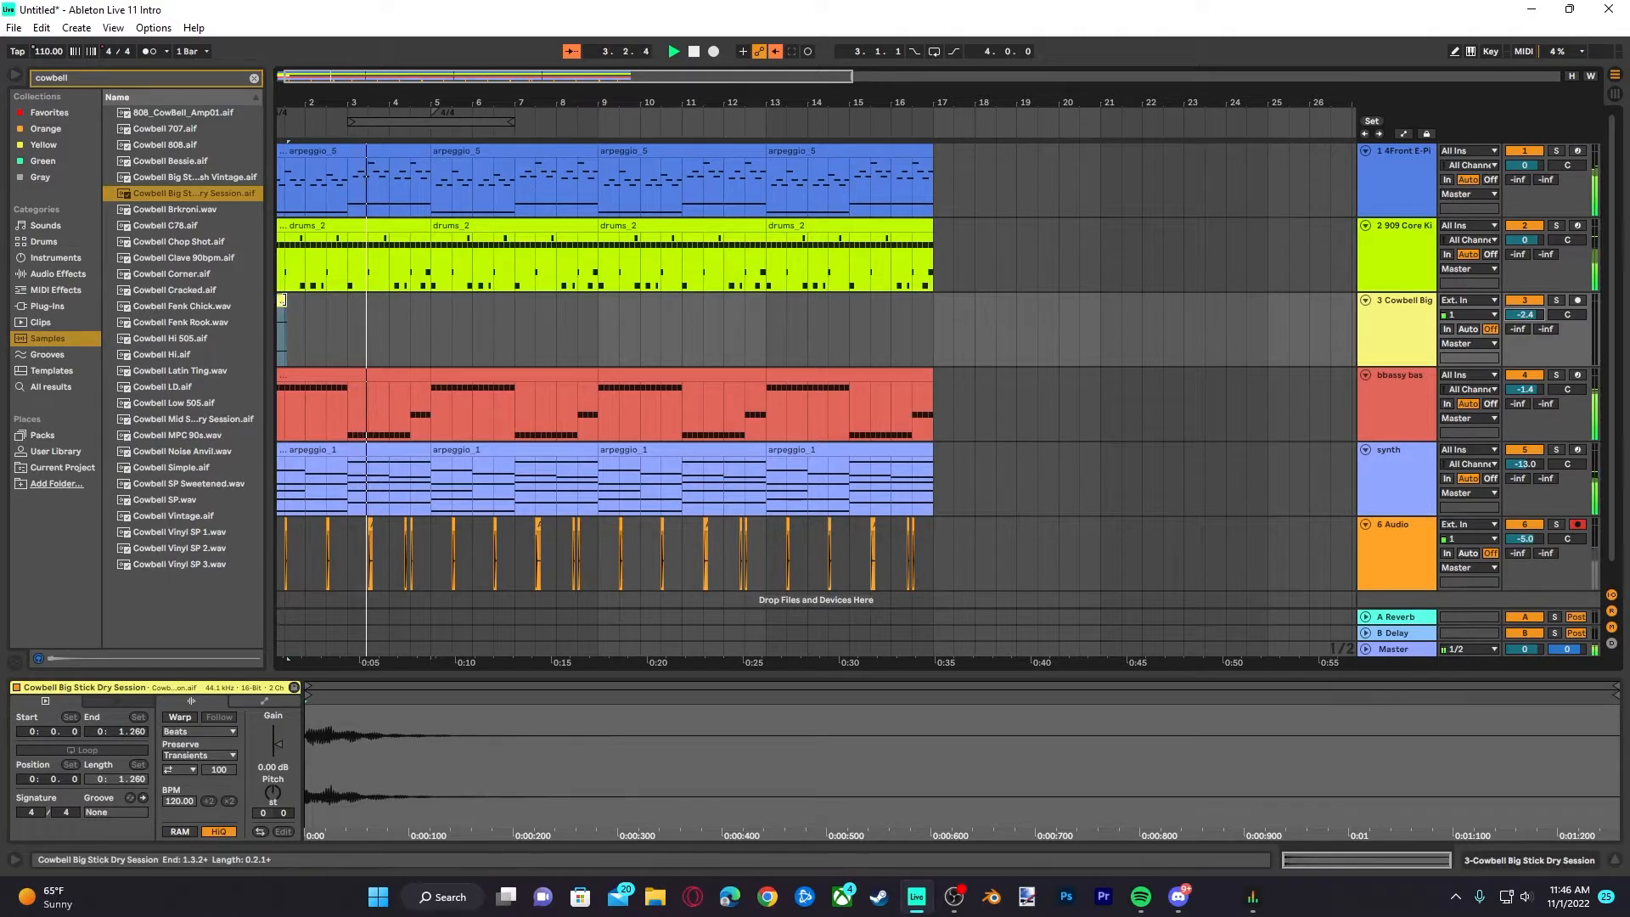
{"action": "key", "text": "space"}
Trim the cowbell hit's selection to one beat and duplicate it on every beat from bar 1 to bar 5
{"action": "scroll", "coordinate": [287, 327], "scroll_direction": "up", "scroll_amount": 4}
{"action": "scroll", "coordinate": [305, 311], "scroll_direction": "up", "scroll_amount": 2}
{"action": "left_click_drag", "start_coordinate": [370, 101], "coordinate": [540, 100]}
{"action": "left_click", "coordinate": [285, 331]}
{"action": "left_click_drag", "start_coordinate": [282, 330], "coordinate": [303, 326]}
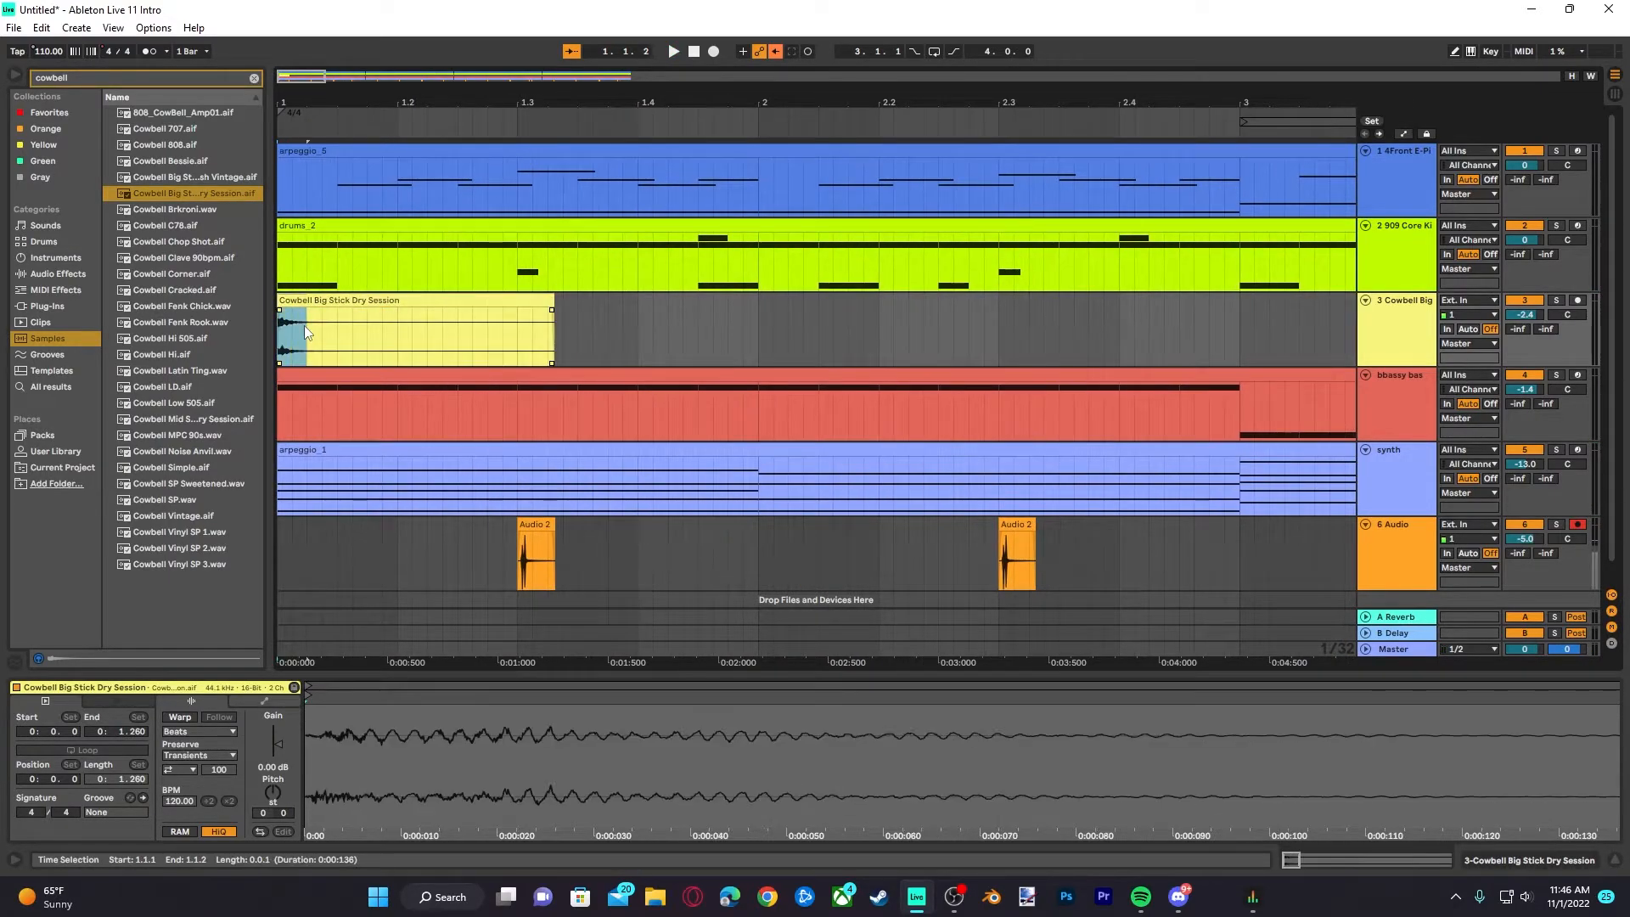
{"action": "key", "text": "ctrl+d"}
{"action": "key", "text": "ctrl+d"}
{"action": "key", "text": "ctrl+d"}
{"action": "key", "text": "ctrl+d"}
{"action": "key", "text": "ctrl+d"}
{"action": "key", "text": "ctrl+d"}
{"action": "key", "text": "ctrl+d"}
{"action": "key", "text": "ctrl+d"}
{"action": "key", "text": "ctrl+d"}
{"action": "key", "text": "ctrl+d"}
{"action": "key", "text": "ctrl+d"}
{"action": "key", "text": "ctrl+d"}
{"action": "key", "text": "ctrl+d"}
{"action": "key", "text": "ctrl+d"}
{"action": "key", "text": "ctrl+d"}
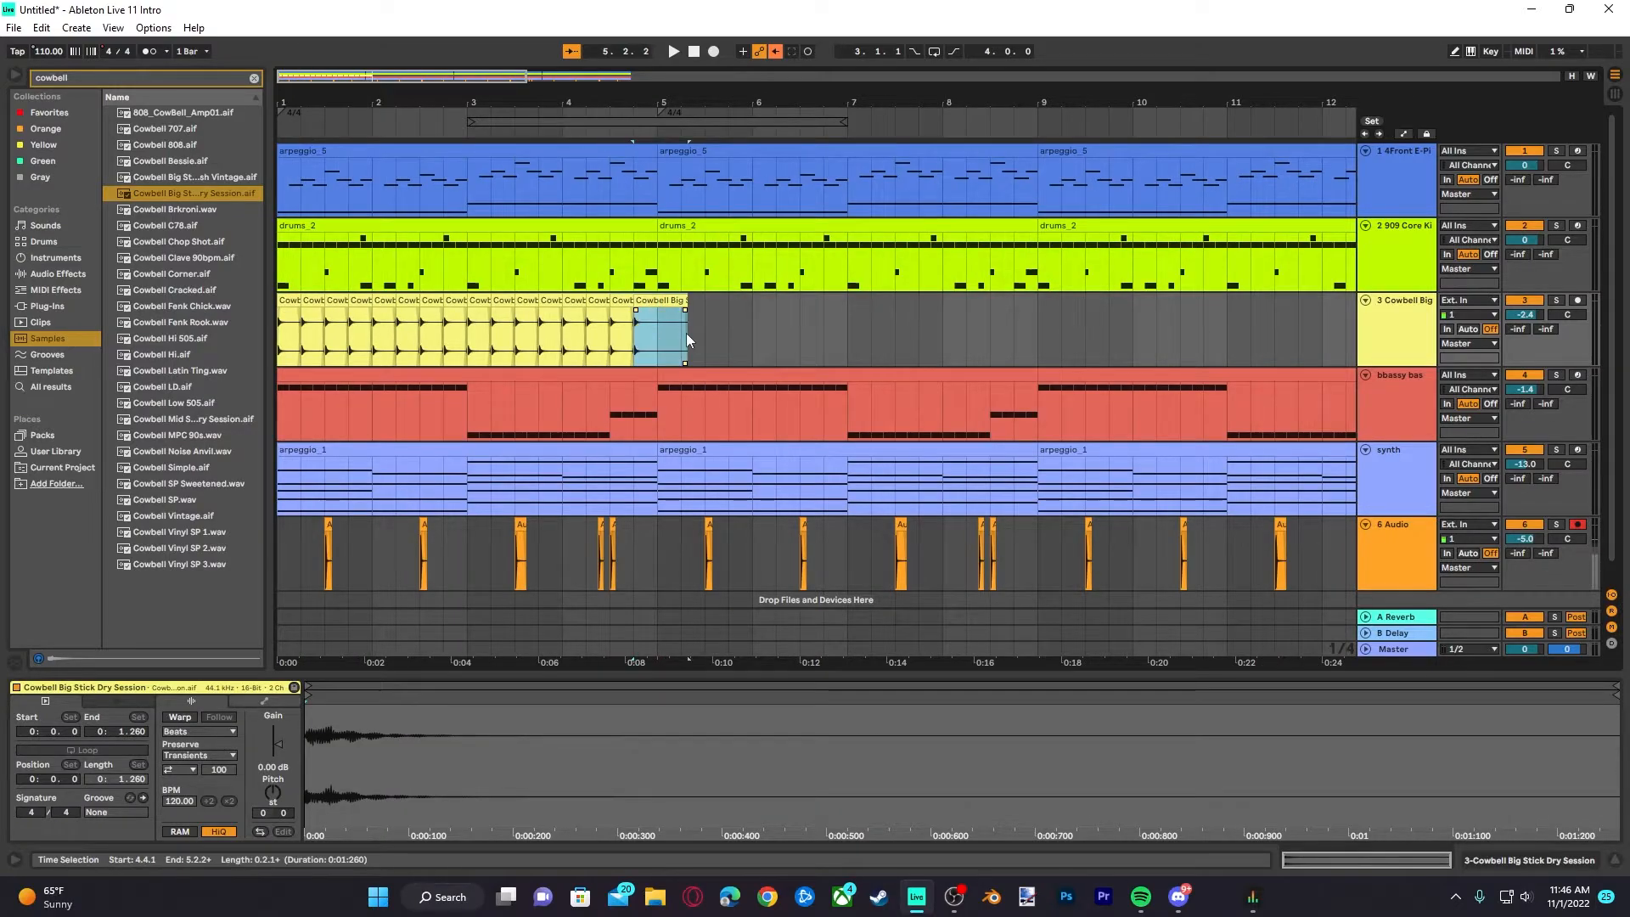
Duplicate the cowbell clips of bars 1 to 4 three times so they fill the track up to bar 17
{"action": "left_click_drag", "start_coordinate": [670, 335], "coordinate": [282, 350]}
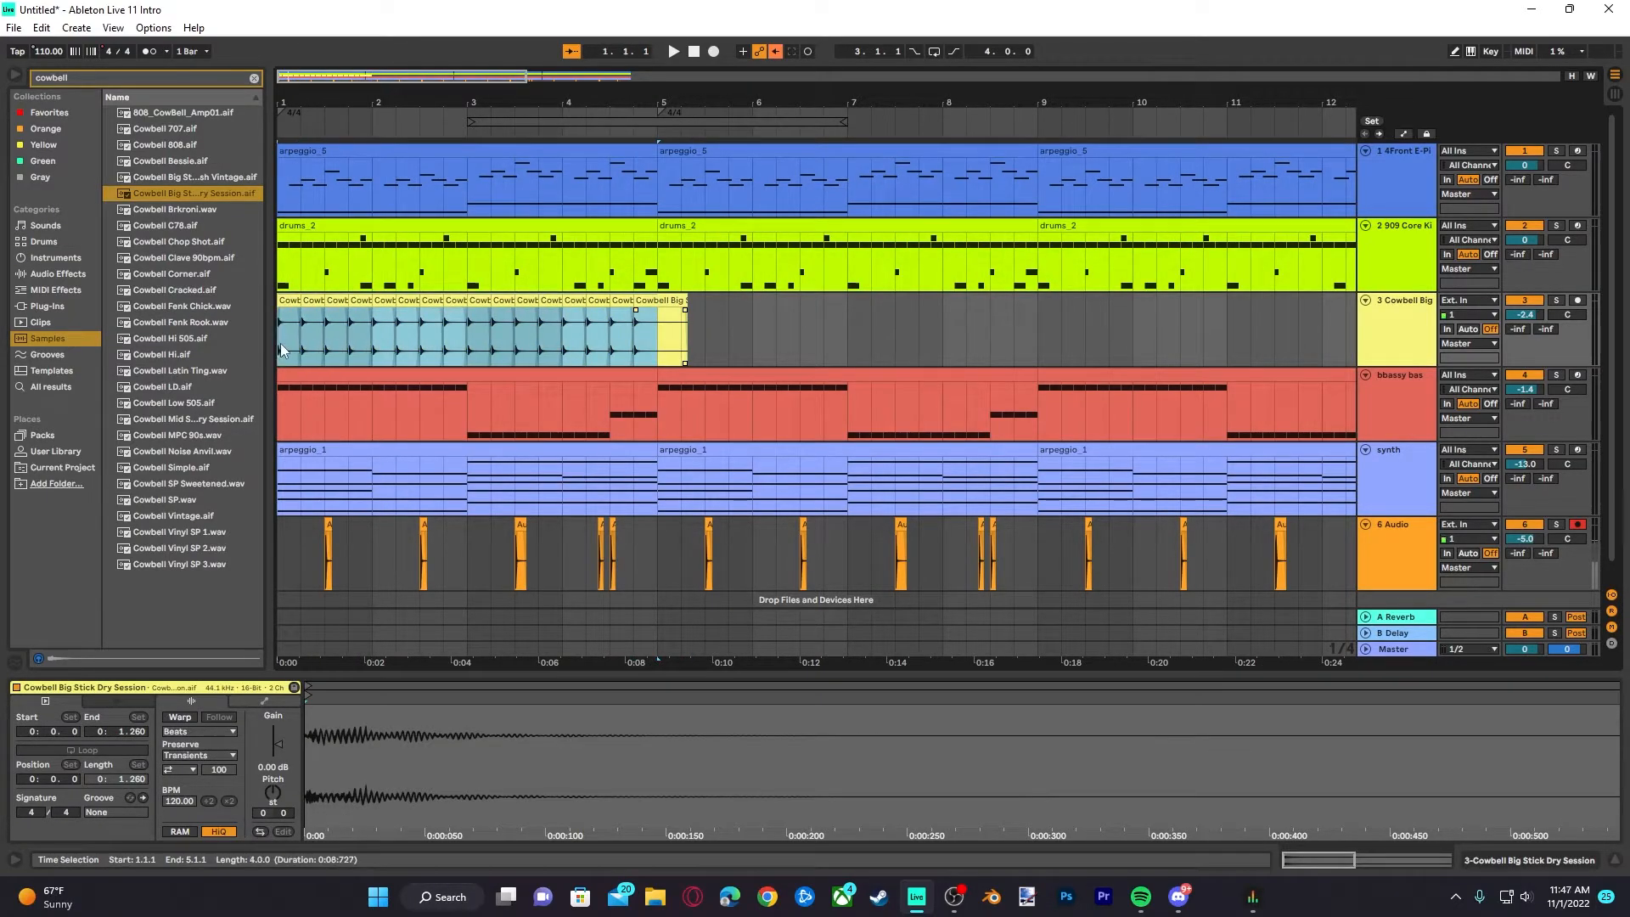
{"action": "key", "text": "ctrl+d"}
{"action": "key", "text": "ctrl+d"}
{"action": "key", "text": "ctrl+d"}
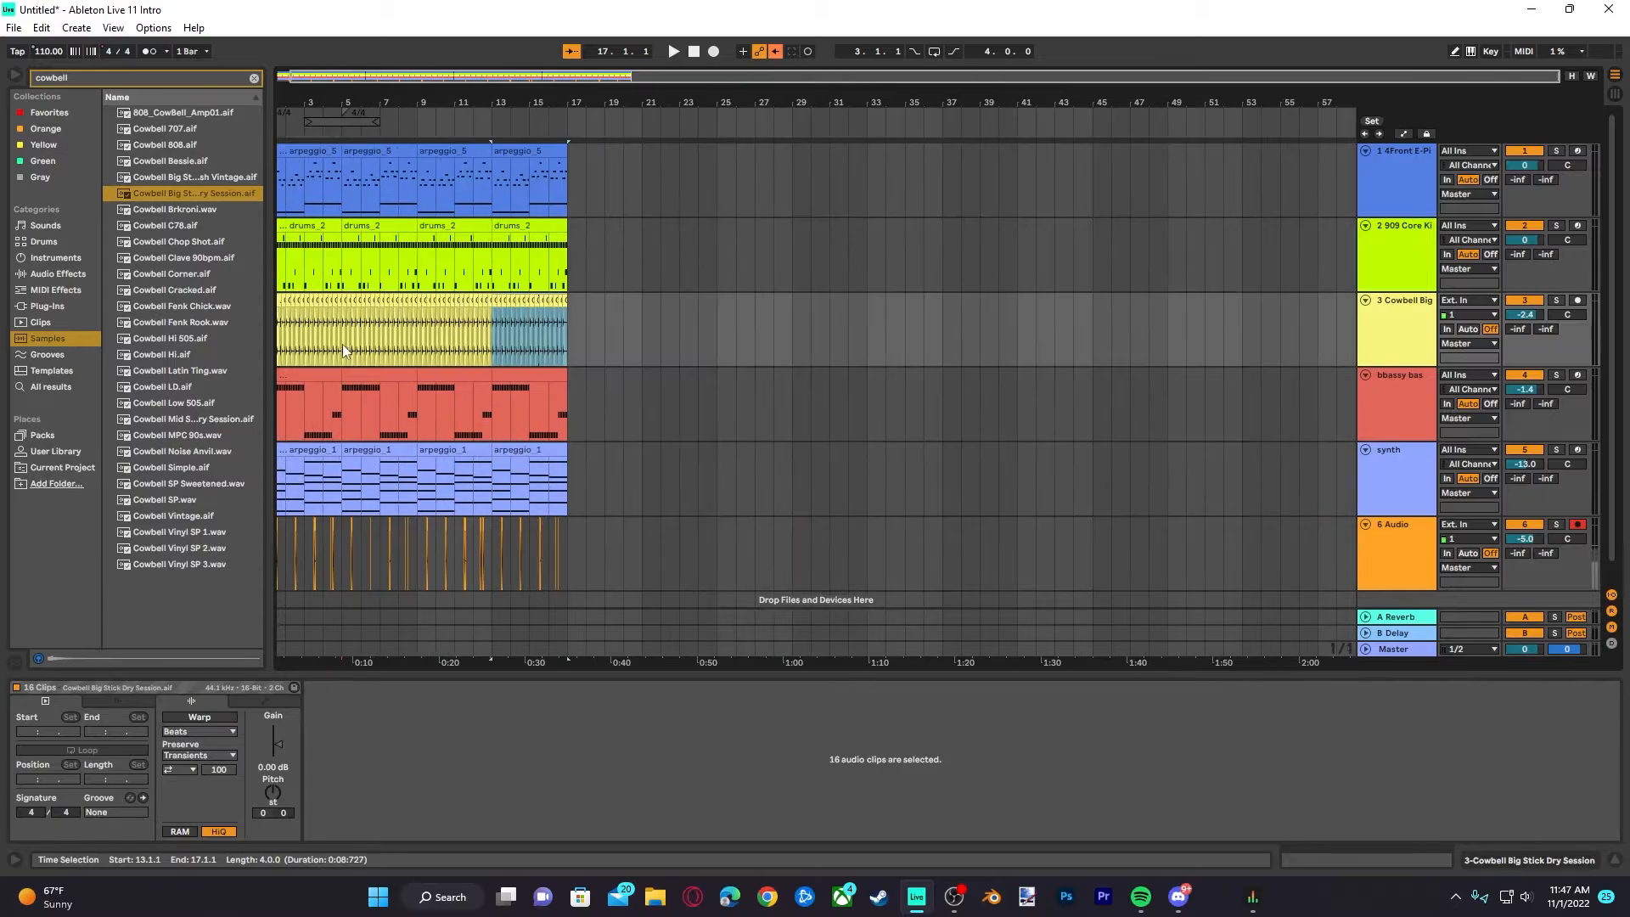
Add extra cowbell hits near the end of bar 8
{"action": "left_click", "coordinate": [286, 342]}
{"action": "scroll", "coordinate": [380, 334], "scroll_direction": "down", "scroll_amount": 1}
{"action": "scroll", "coordinate": [380, 335], "scroll_direction": "up", "scroll_amount": 5}
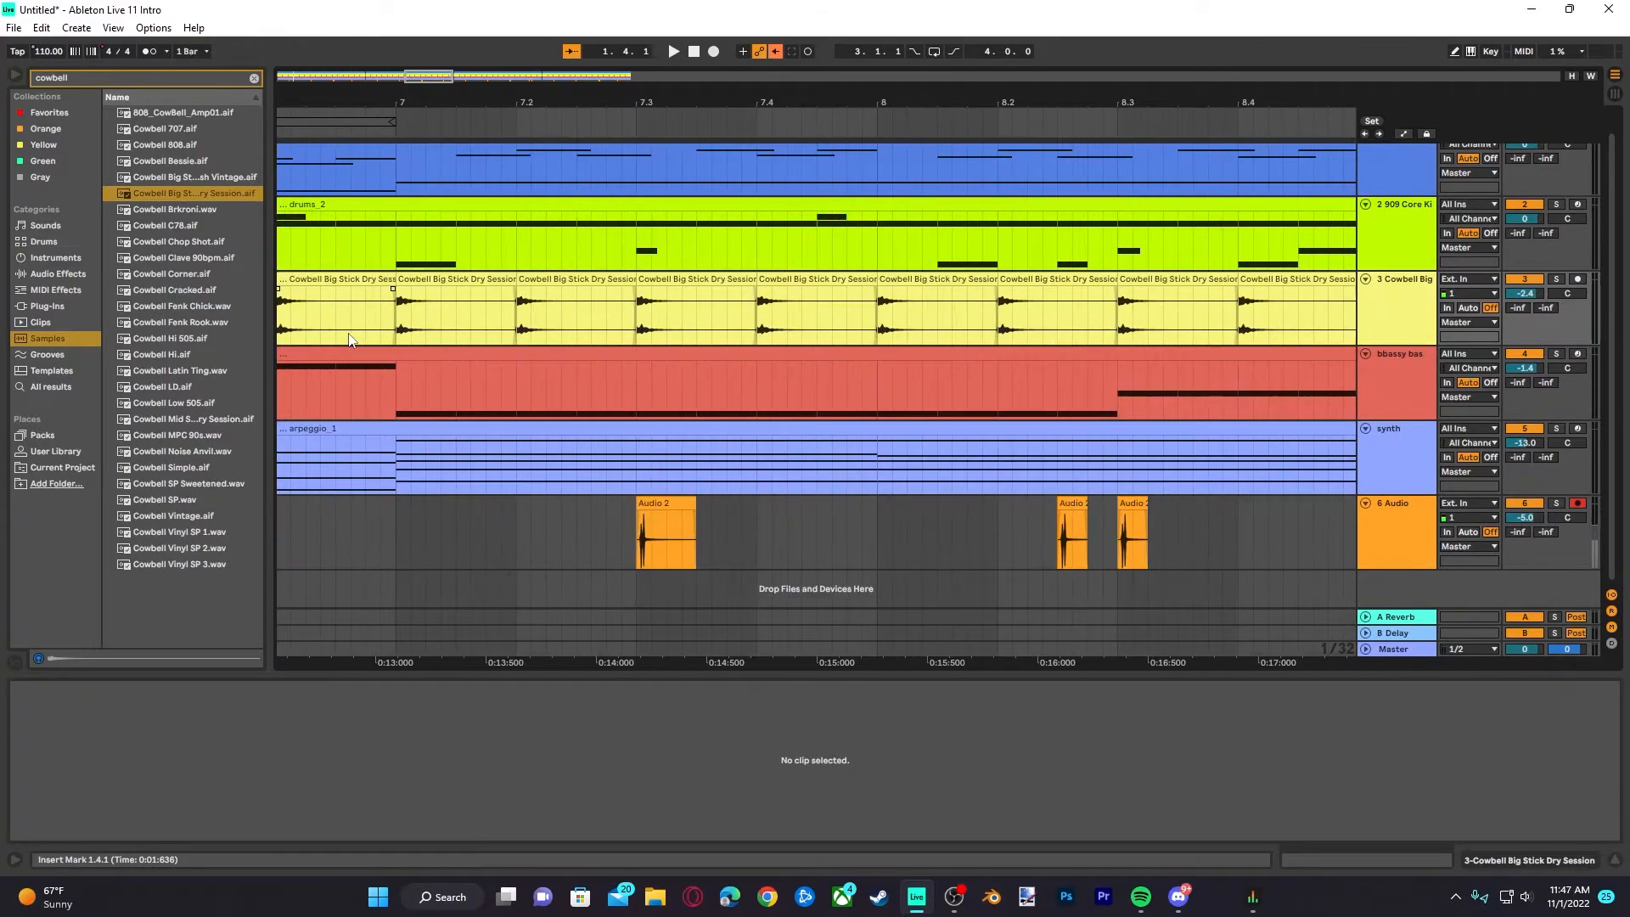
{"action": "scroll", "coordinate": [316, 337], "scroll_direction": "down", "scroll_amount": 4}
Play the arrangement with the repeated cowbell and lower the cowbell track's volume to -12.2 dB
{"action": "left_click", "coordinate": [299, 323]}
{"action": "key", "text": "space"}
{"action": "left_click_drag", "start_coordinate": [1524, 294], "coordinate": [1524, 319]}
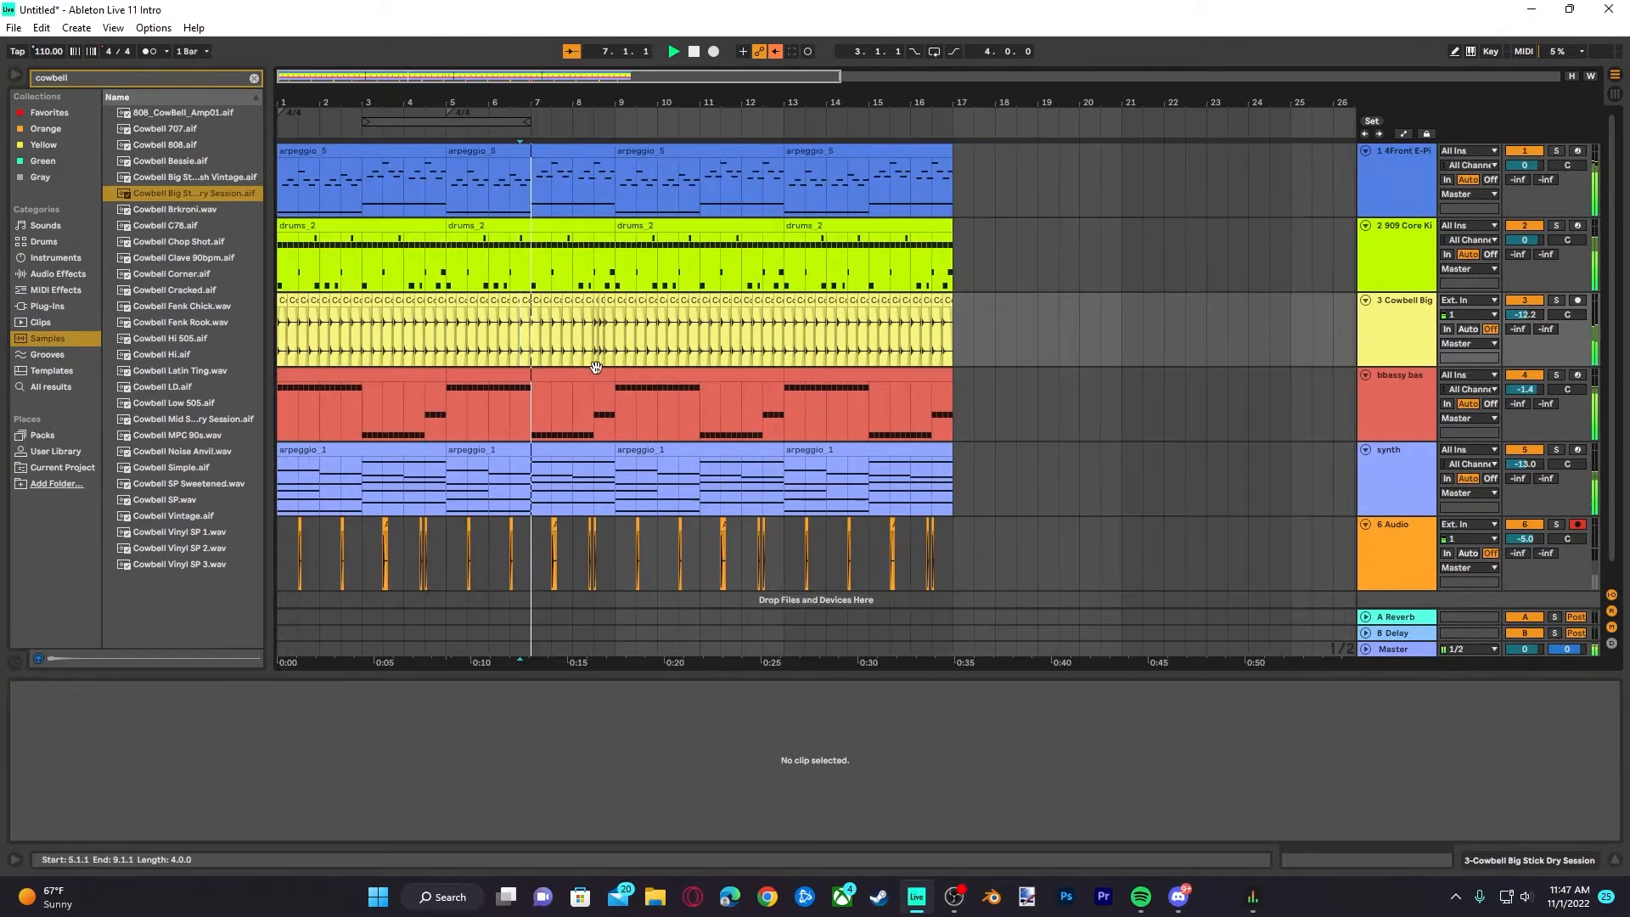
{"action": "key", "text": "space"}
{"action": "scroll", "coordinate": [535, 358], "scroll_direction": "up", "scroll_amount": 4}
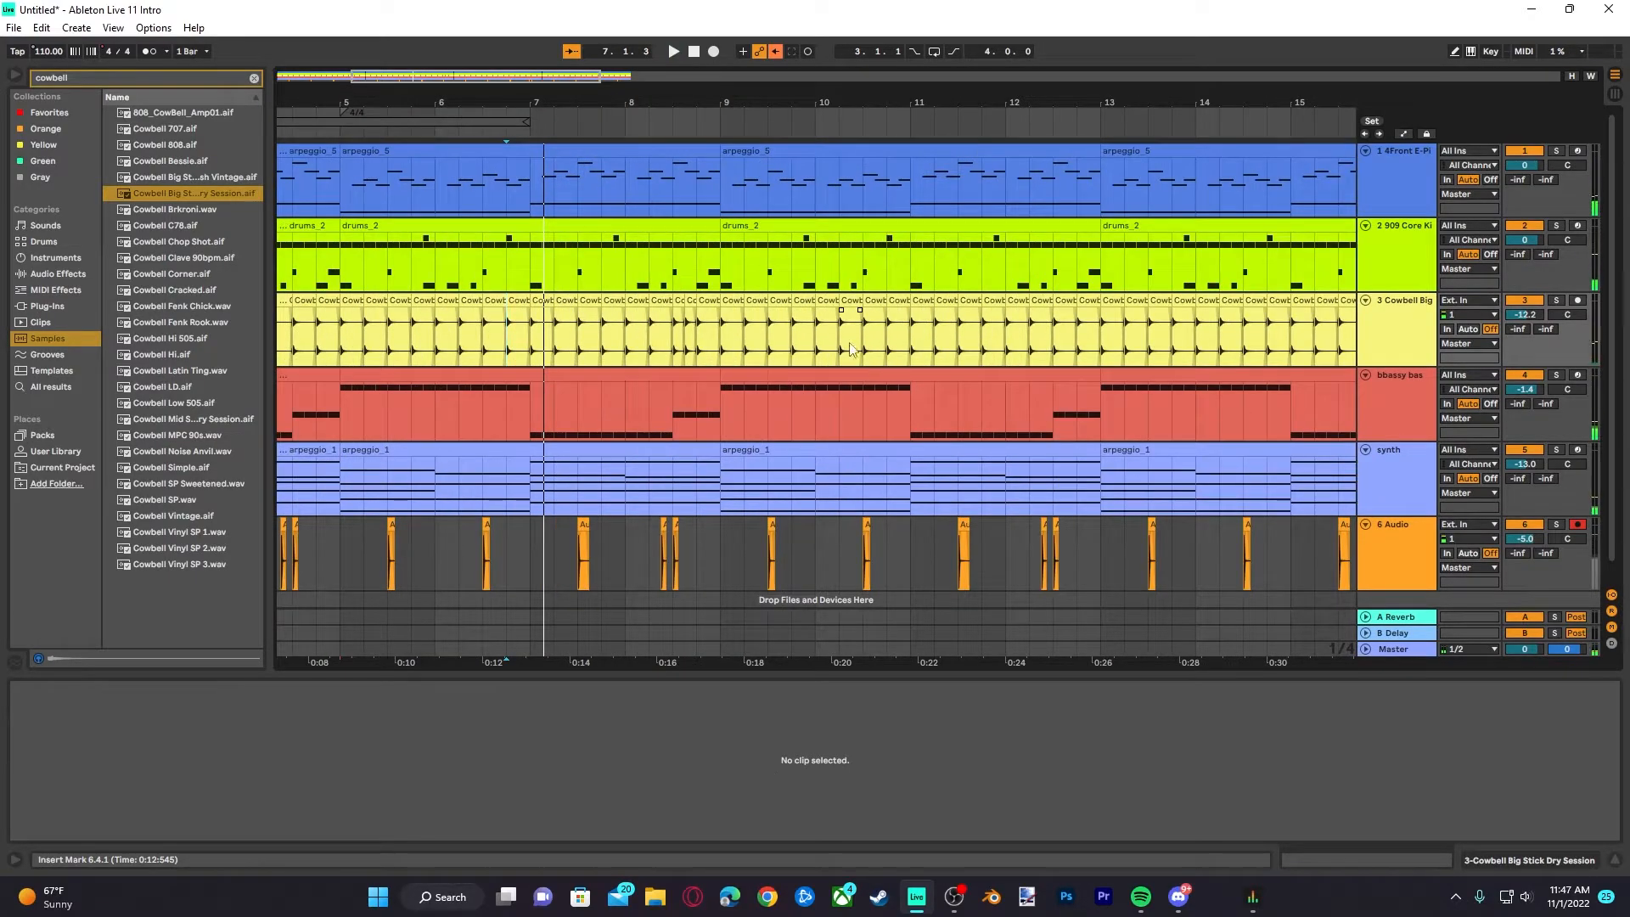
{"action": "left_click_drag", "start_coordinate": [715, 357], "coordinate": [547, 358]}
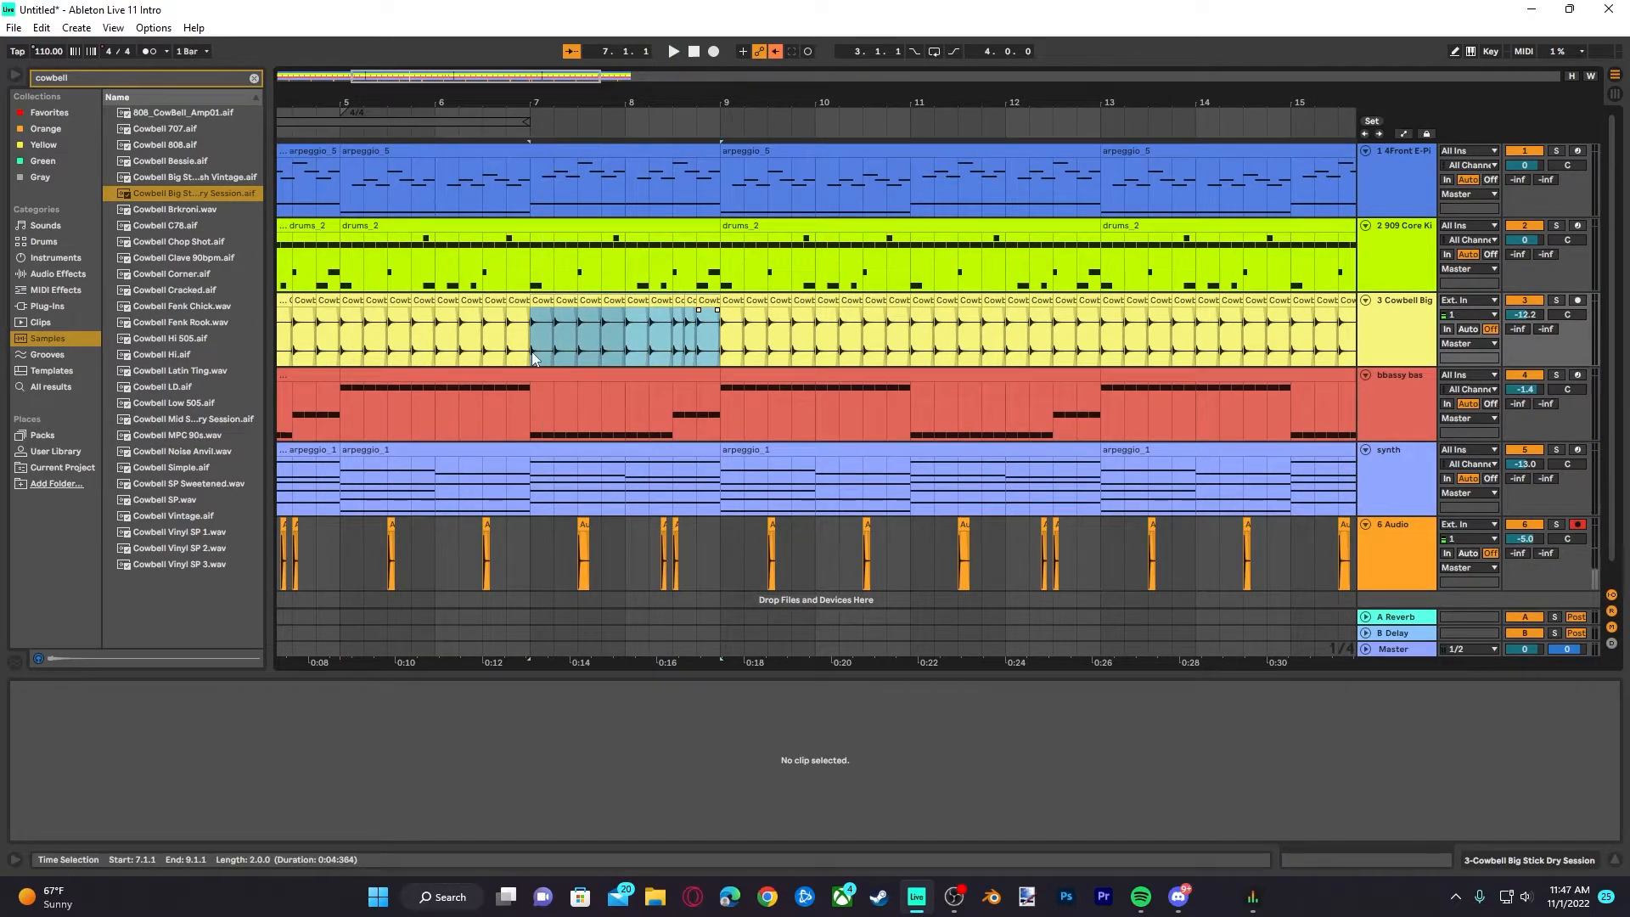
{"action": "scroll", "coordinate": [531, 351], "scroll_direction": "down", "scroll_amount": 6}
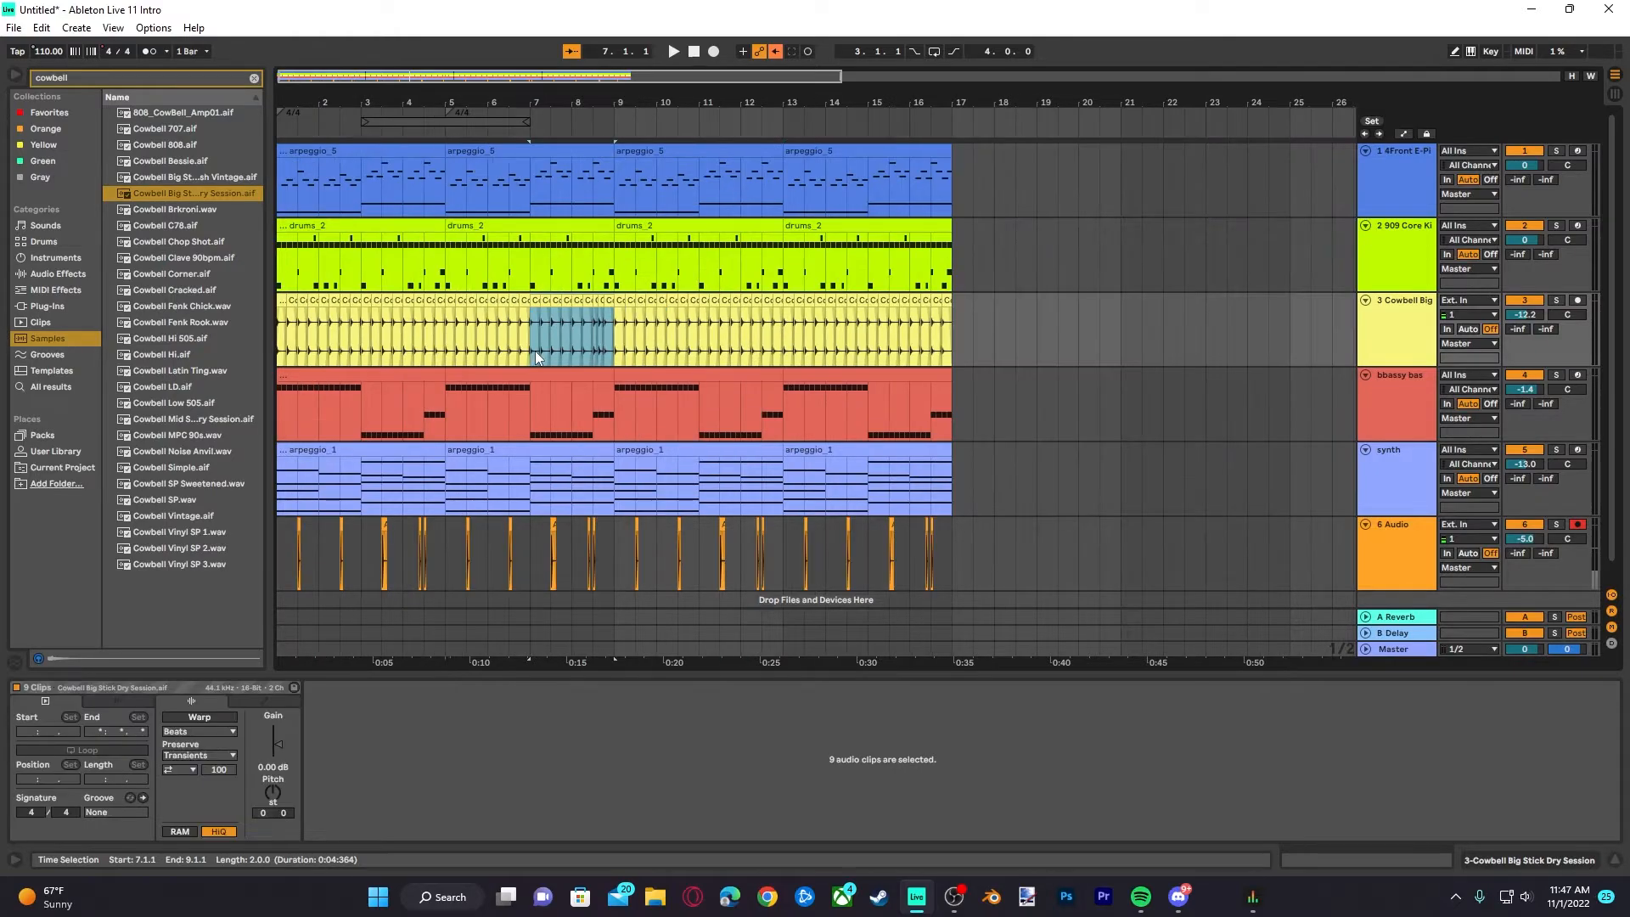
{"action": "left_click", "coordinate": [419, 342]}
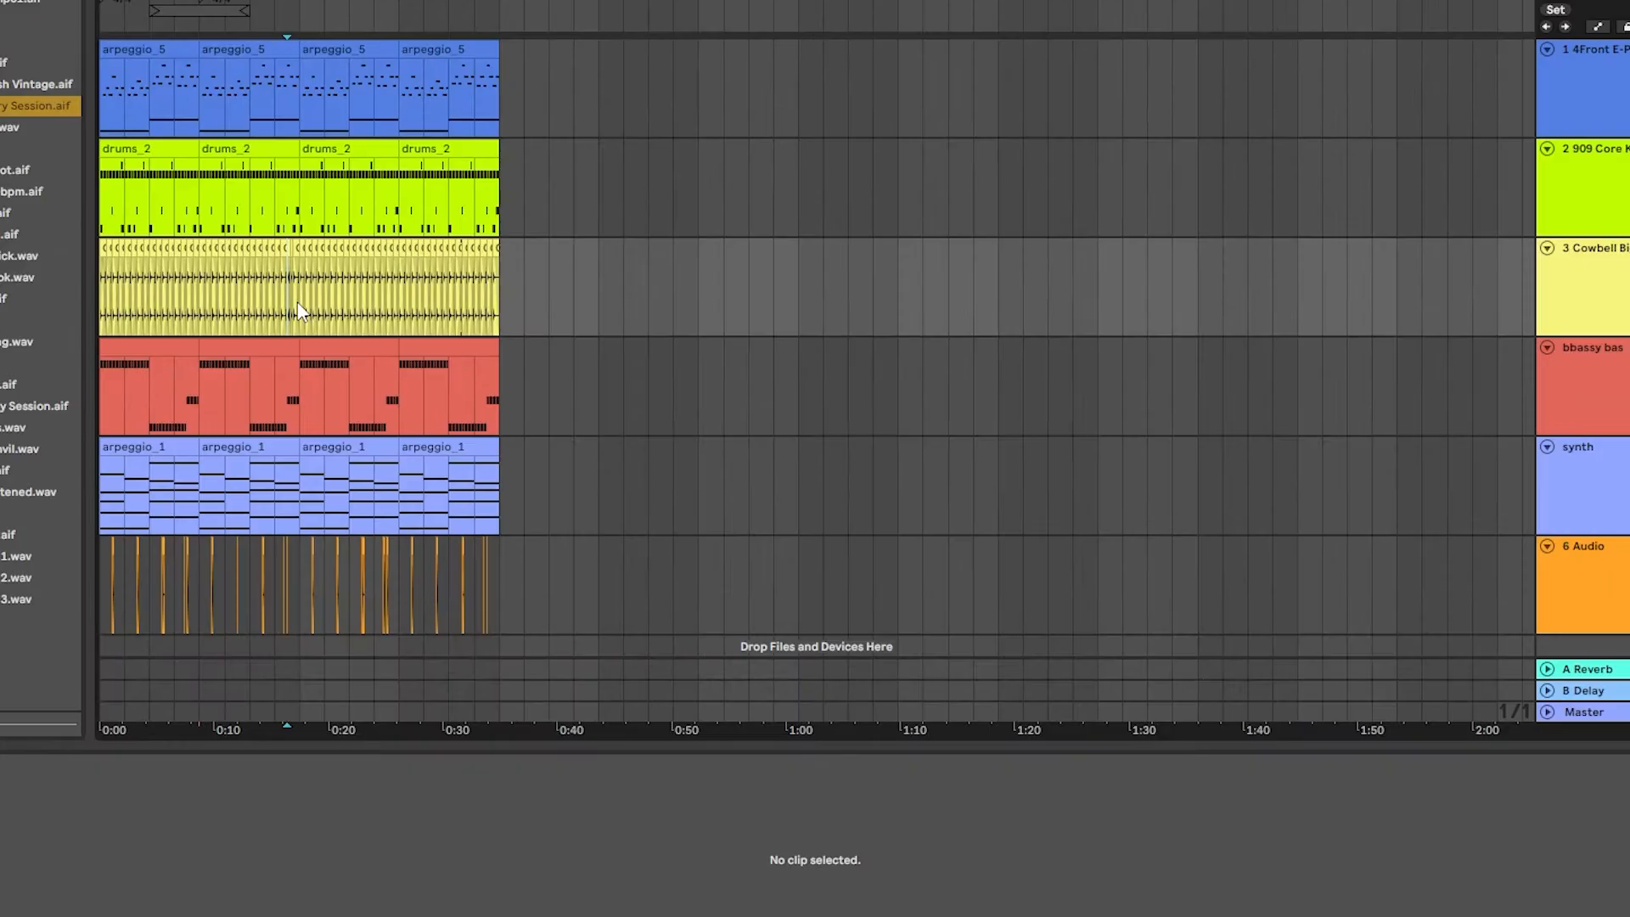
{"action": "key", "text": "ctrl+a"}
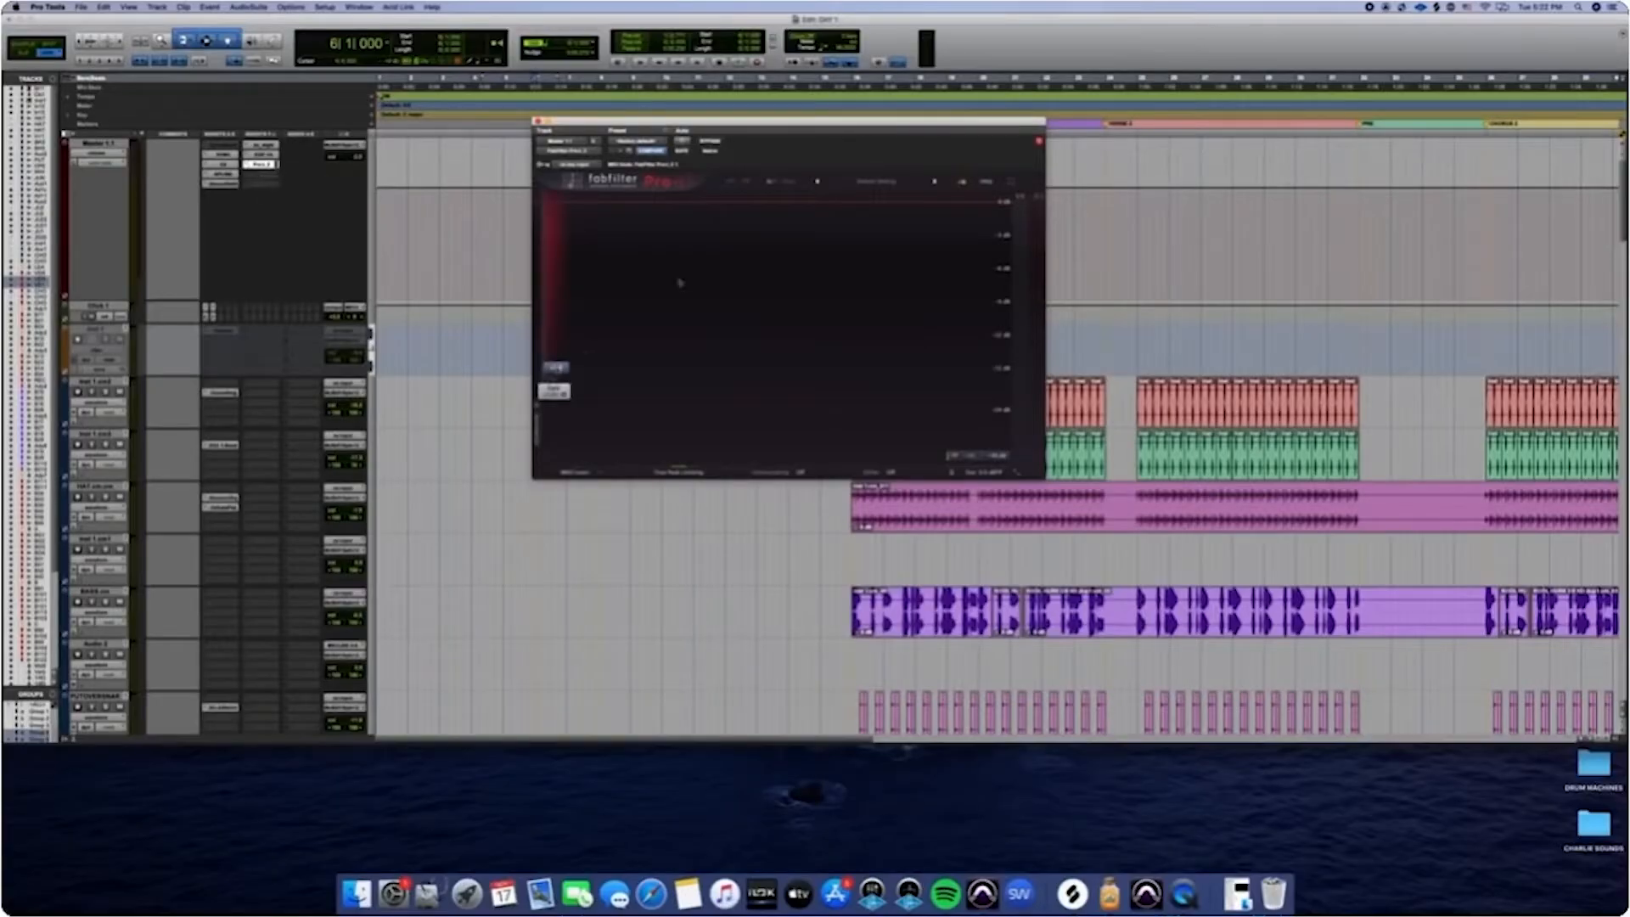
{"action": "left_click", "coordinate": [867, 183]}
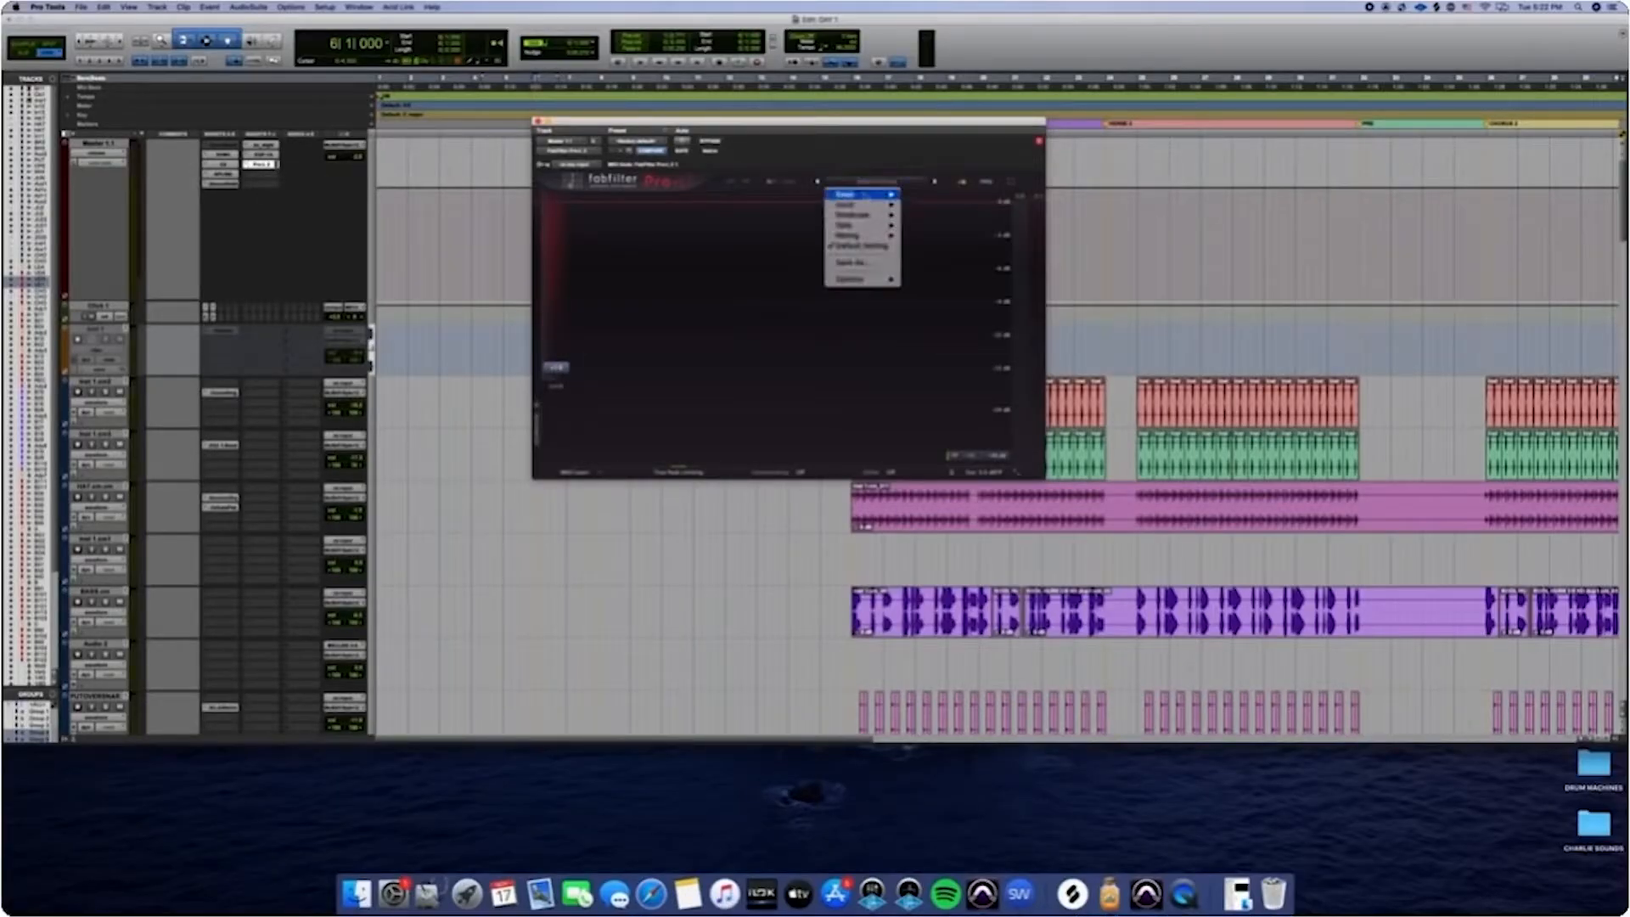
{"action": "mouse_move", "coordinate": [878, 195]}
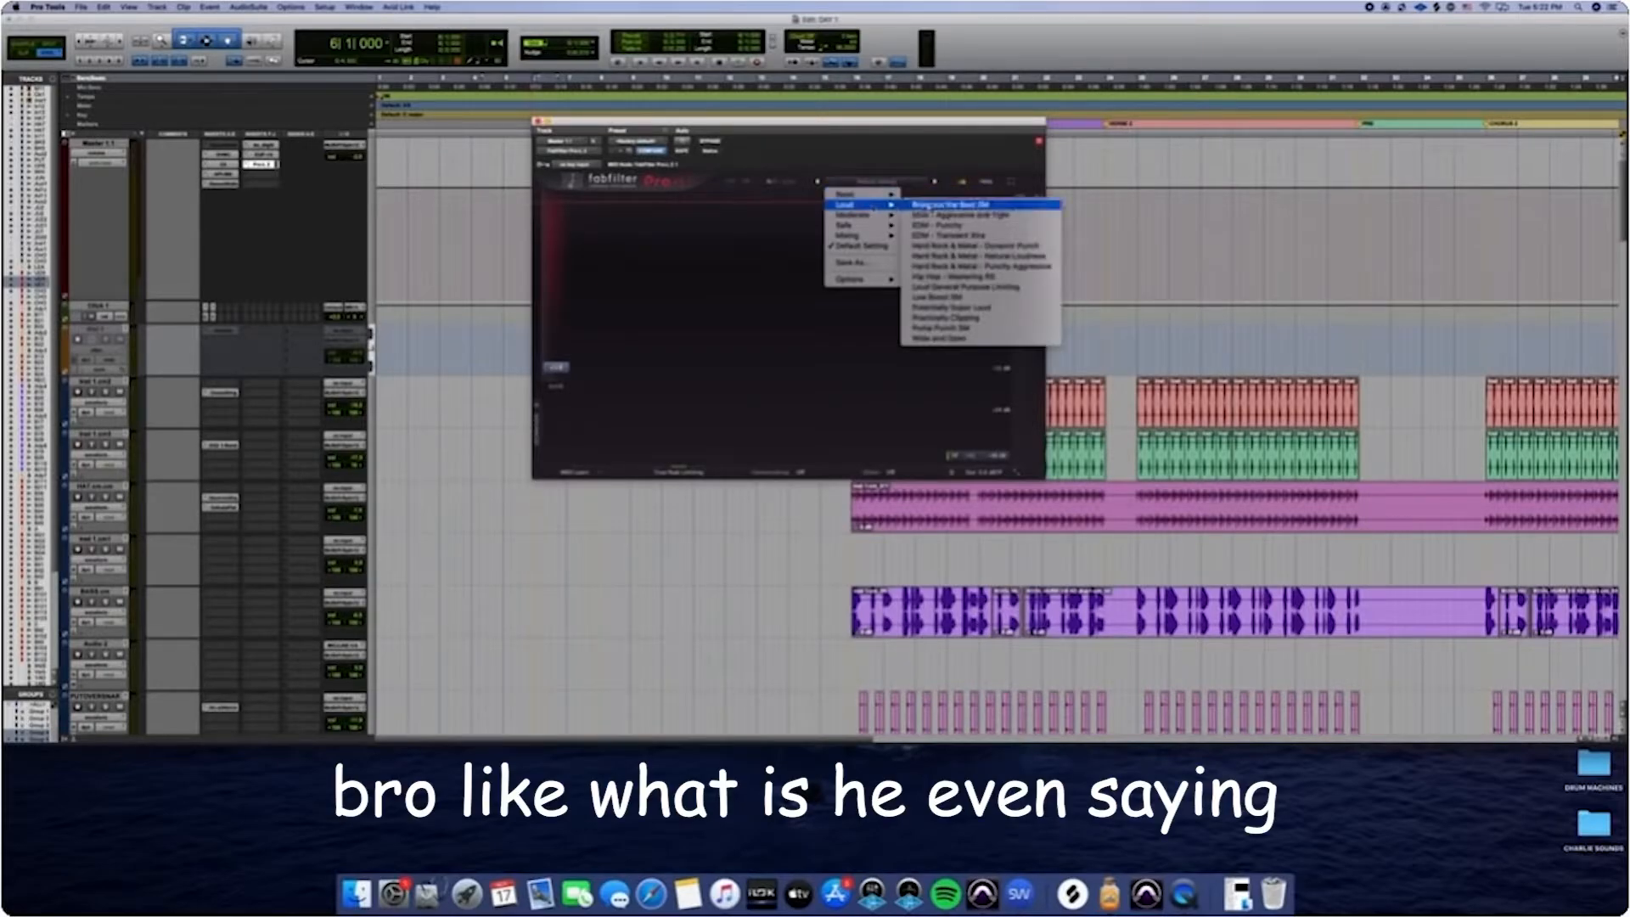
{"action": "left_click", "coordinate": [929, 205]}
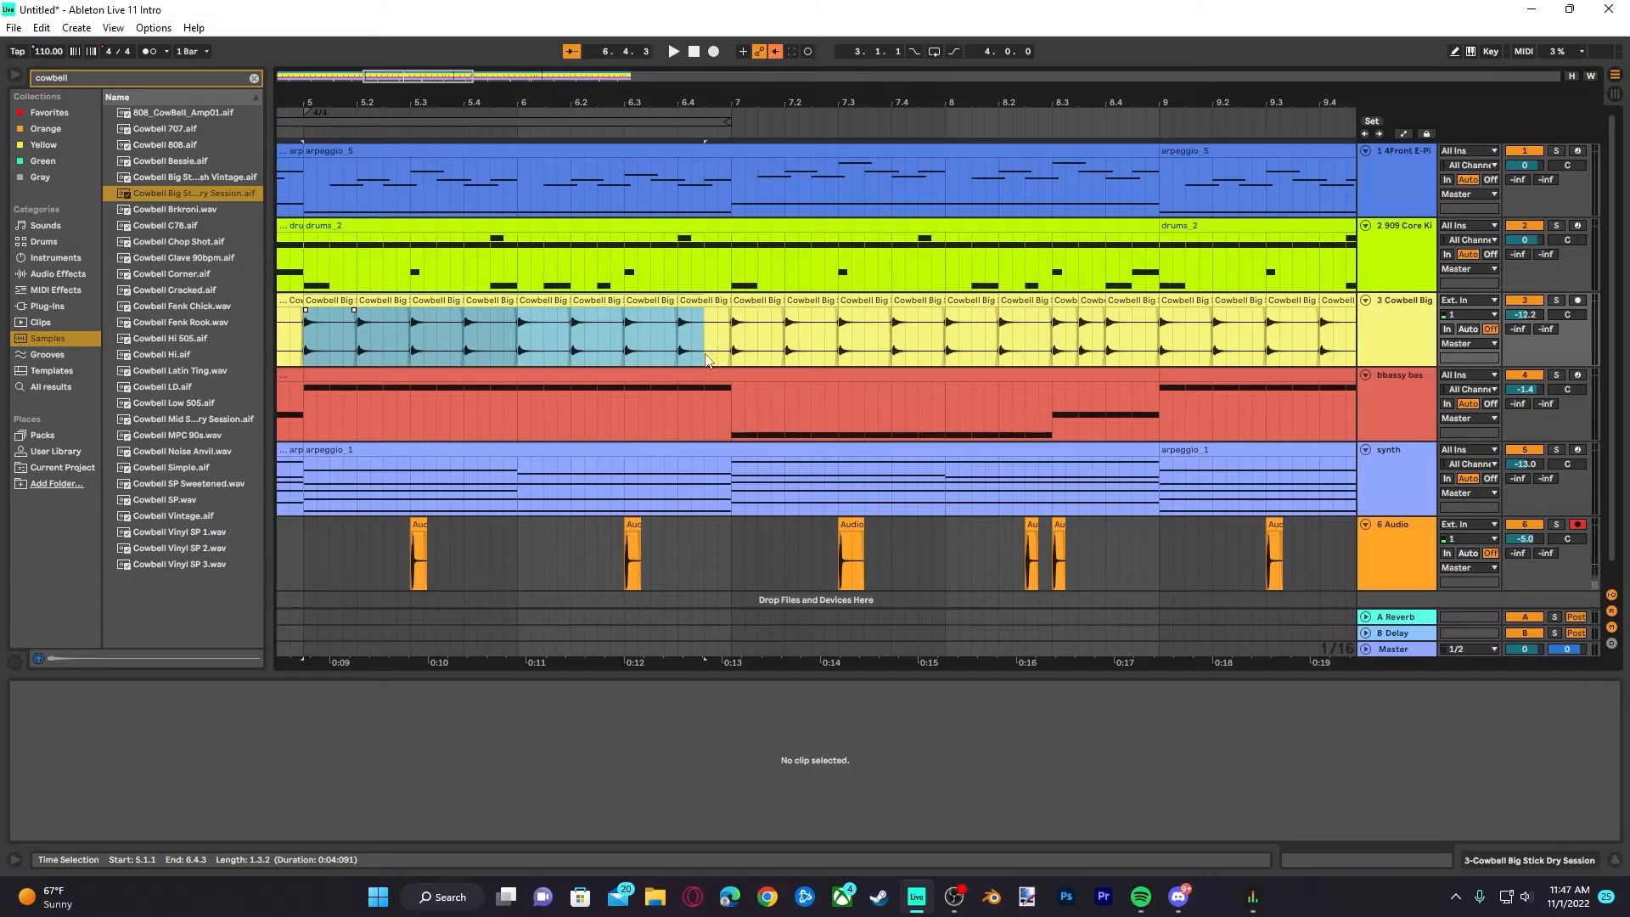
Copy the cowbell pattern of bars 5 to 8 over the track's other four-bar sections, up to bar 17
{"action": "left_click_drag", "start_coordinate": [705, 354], "coordinate": [1157, 347]}
{"action": "scroll", "coordinate": [1156, 346], "scroll_direction": "down", "scroll_amount": 3}
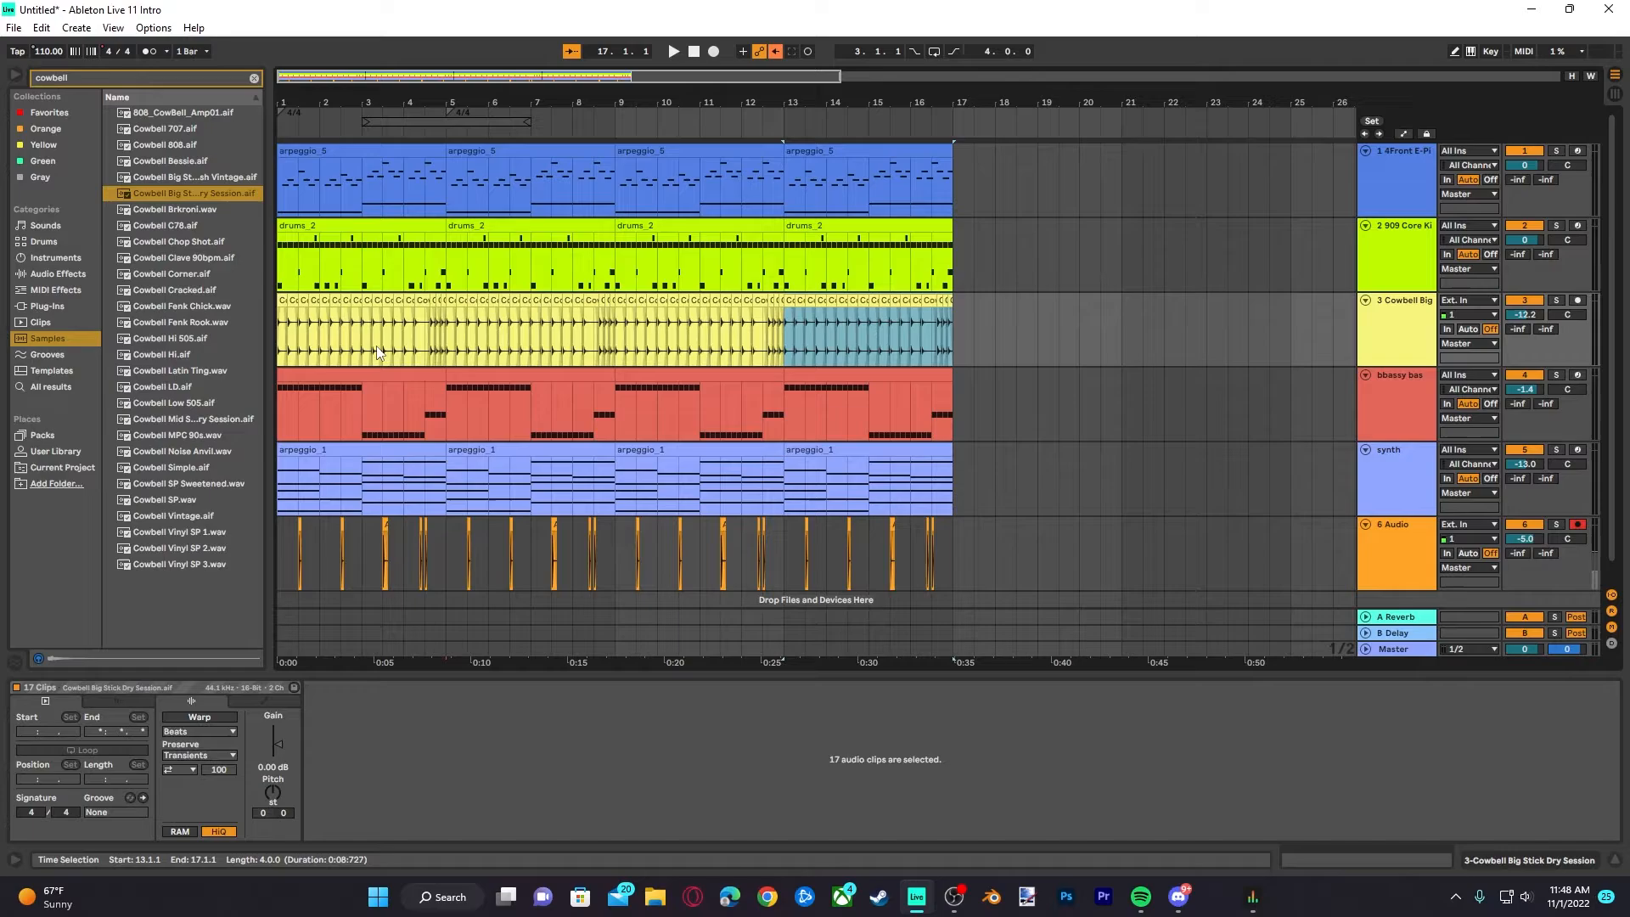
{"action": "left_click", "coordinate": [293, 337]}
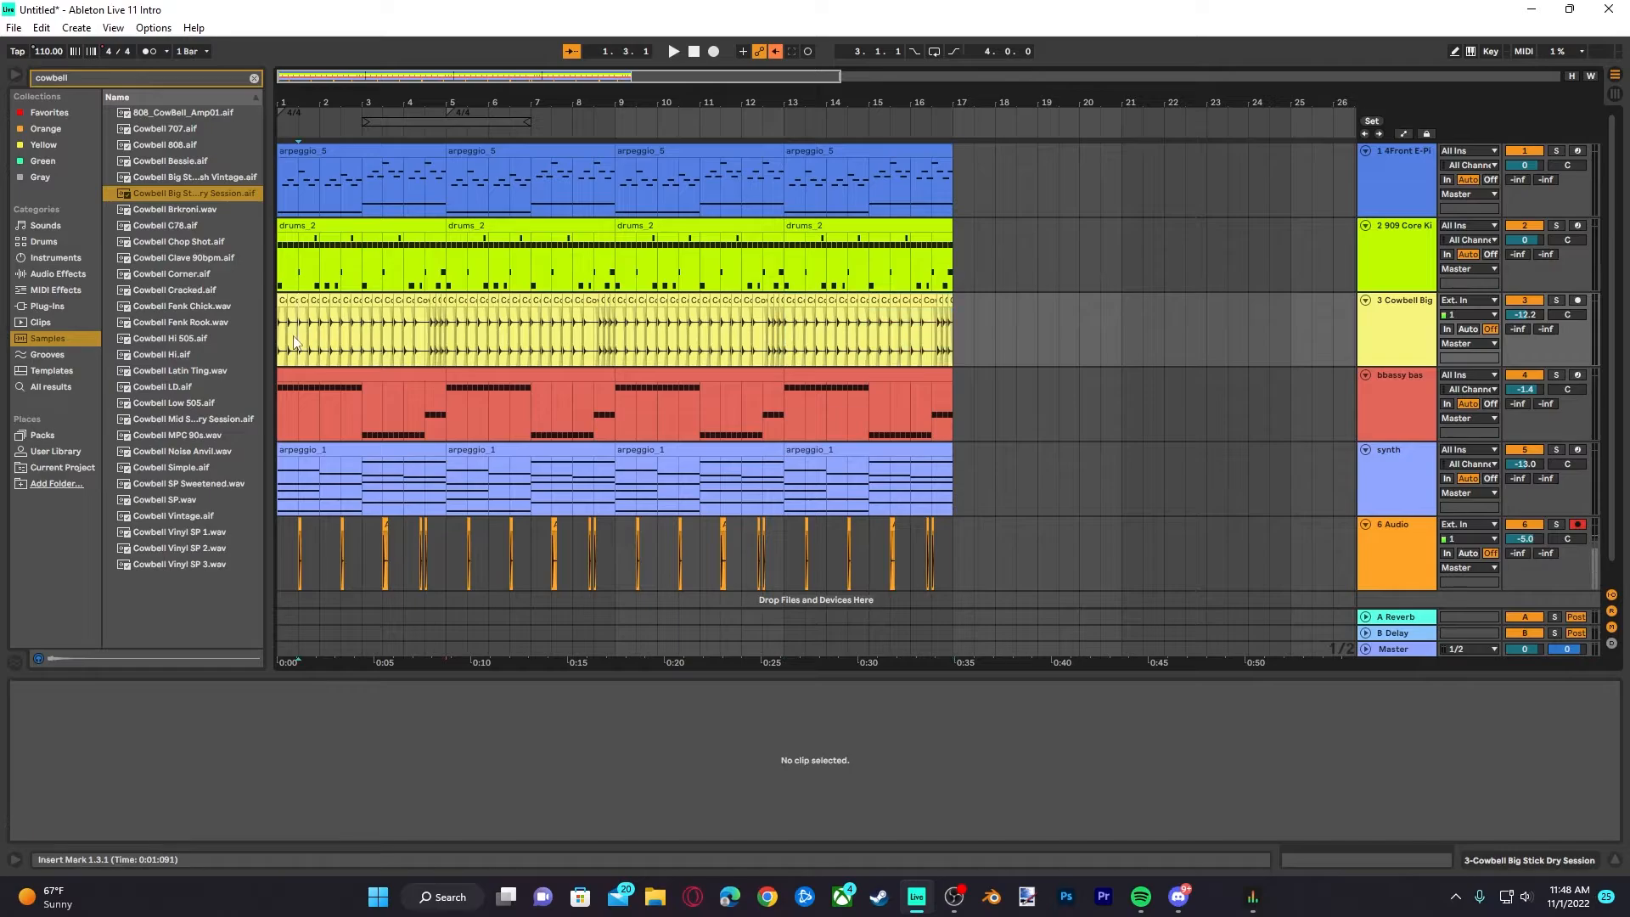
{"action": "left_click", "coordinate": [281, 338]}
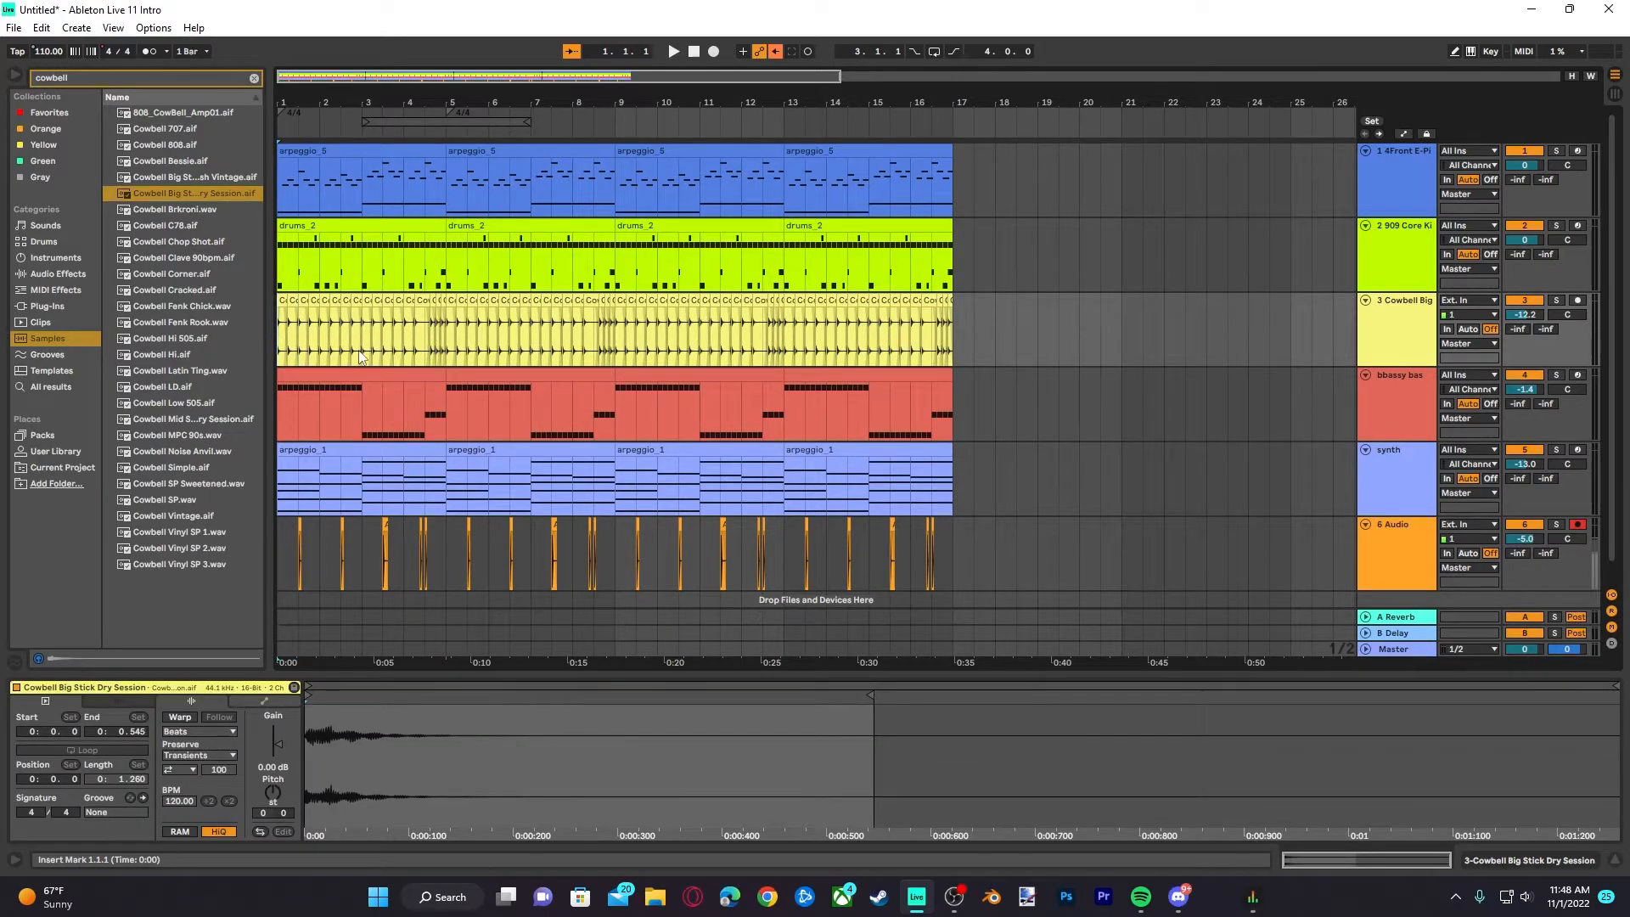
Play the arrangement from bar 3 and again from bar 1, lowering the cowbell track's volume to -14.8 dB
{"action": "left_click", "coordinate": [386, 321]}
{"action": "key", "text": "space"}
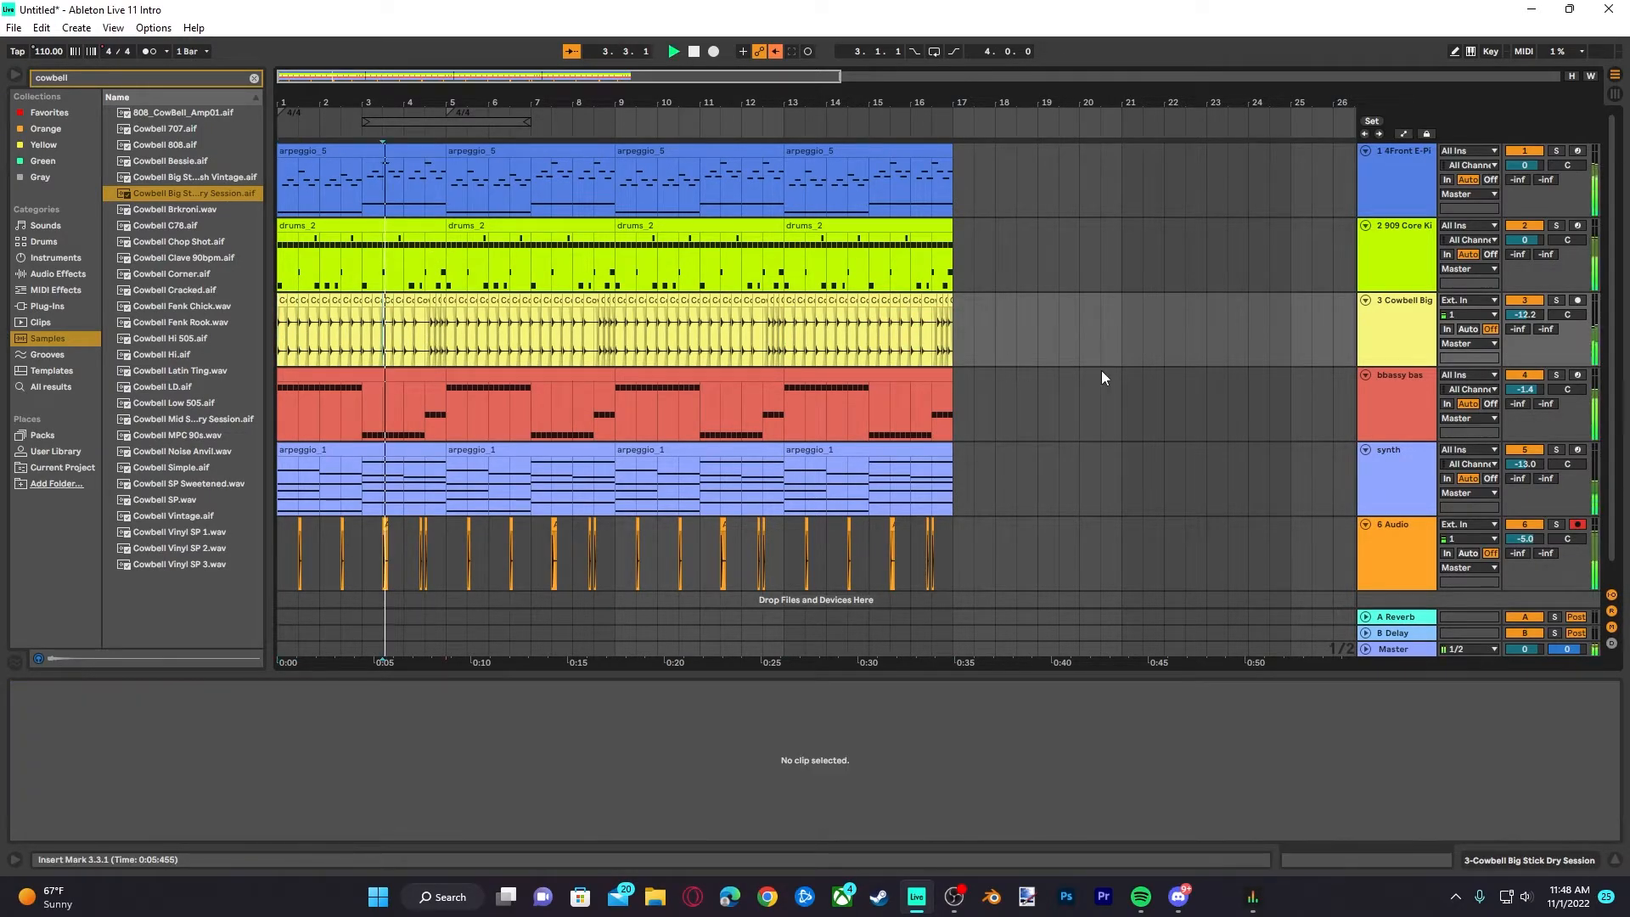
{"action": "left_click_drag", "start_coordinate": [1518, 315], "coordinate": [1518, 325]}
{"action": "key", "text": "space"}
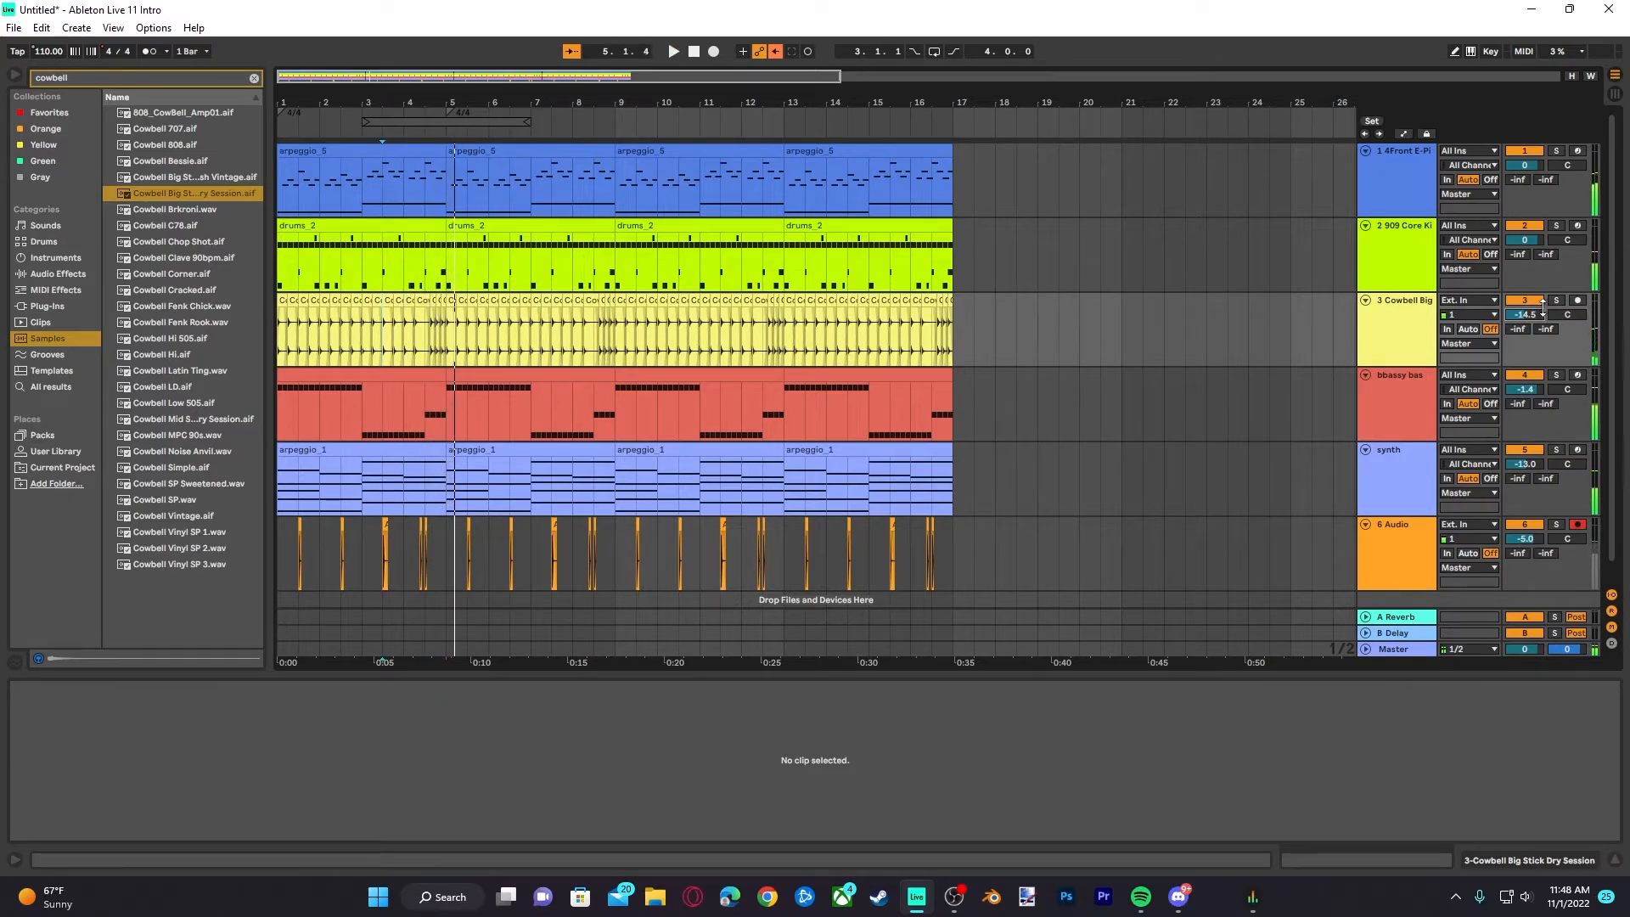
{"action": "scroll", "coordinate": [475, 326], "scroll_direction": "down", "scroll_amount": 1}
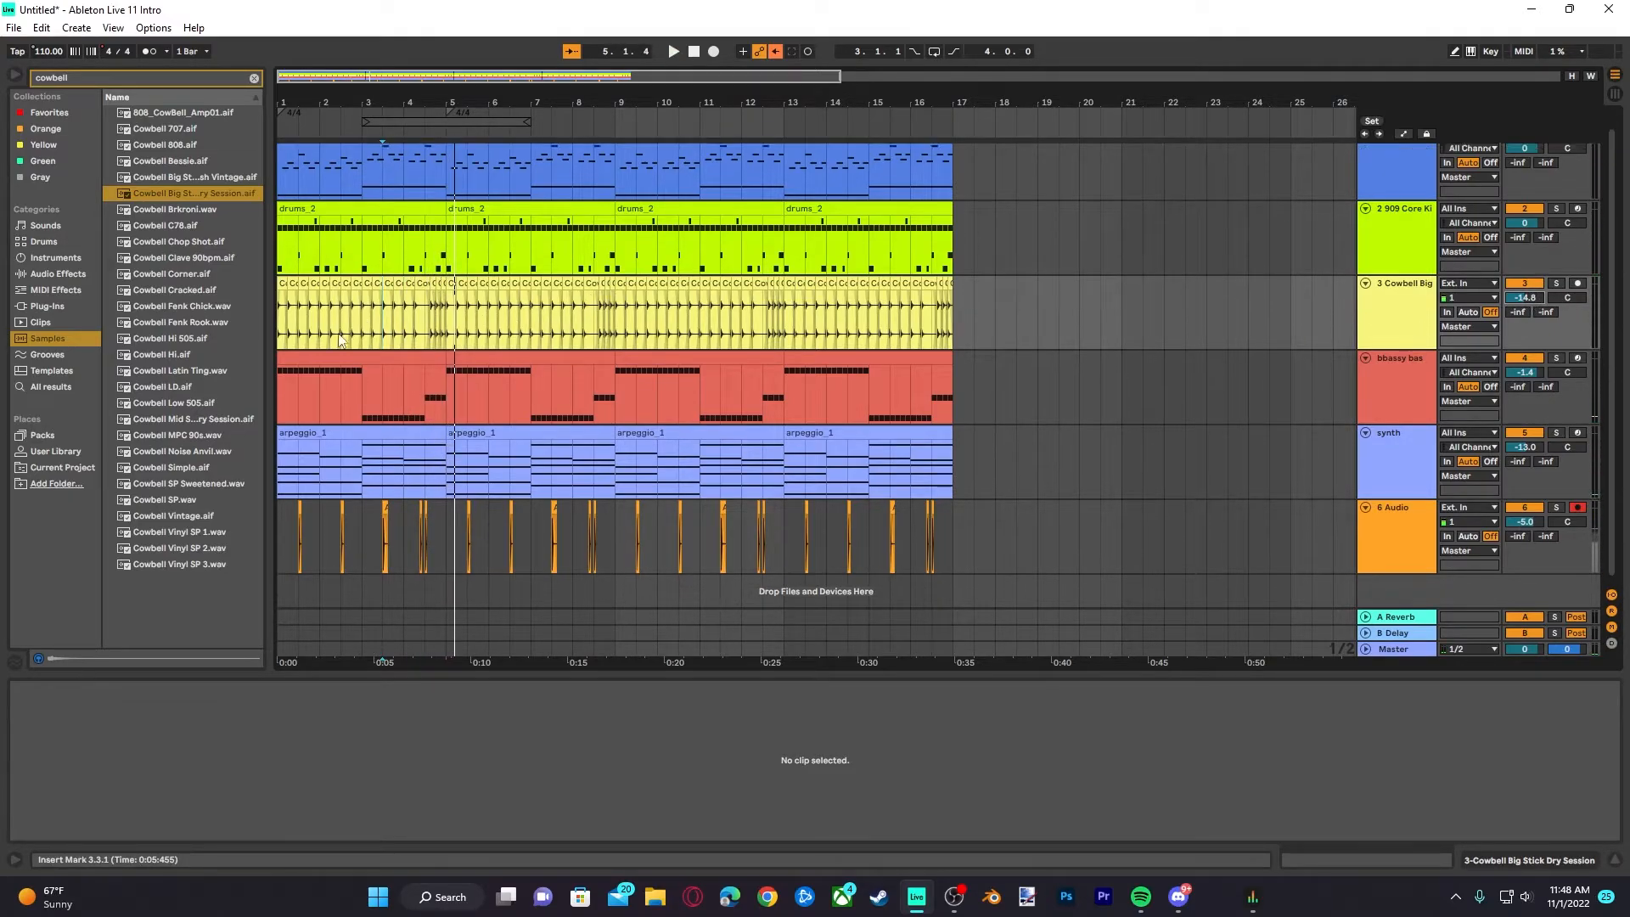
{"action": "left_click", "coordinate": [297, 309]}
{"action": "key", "text": "space"}
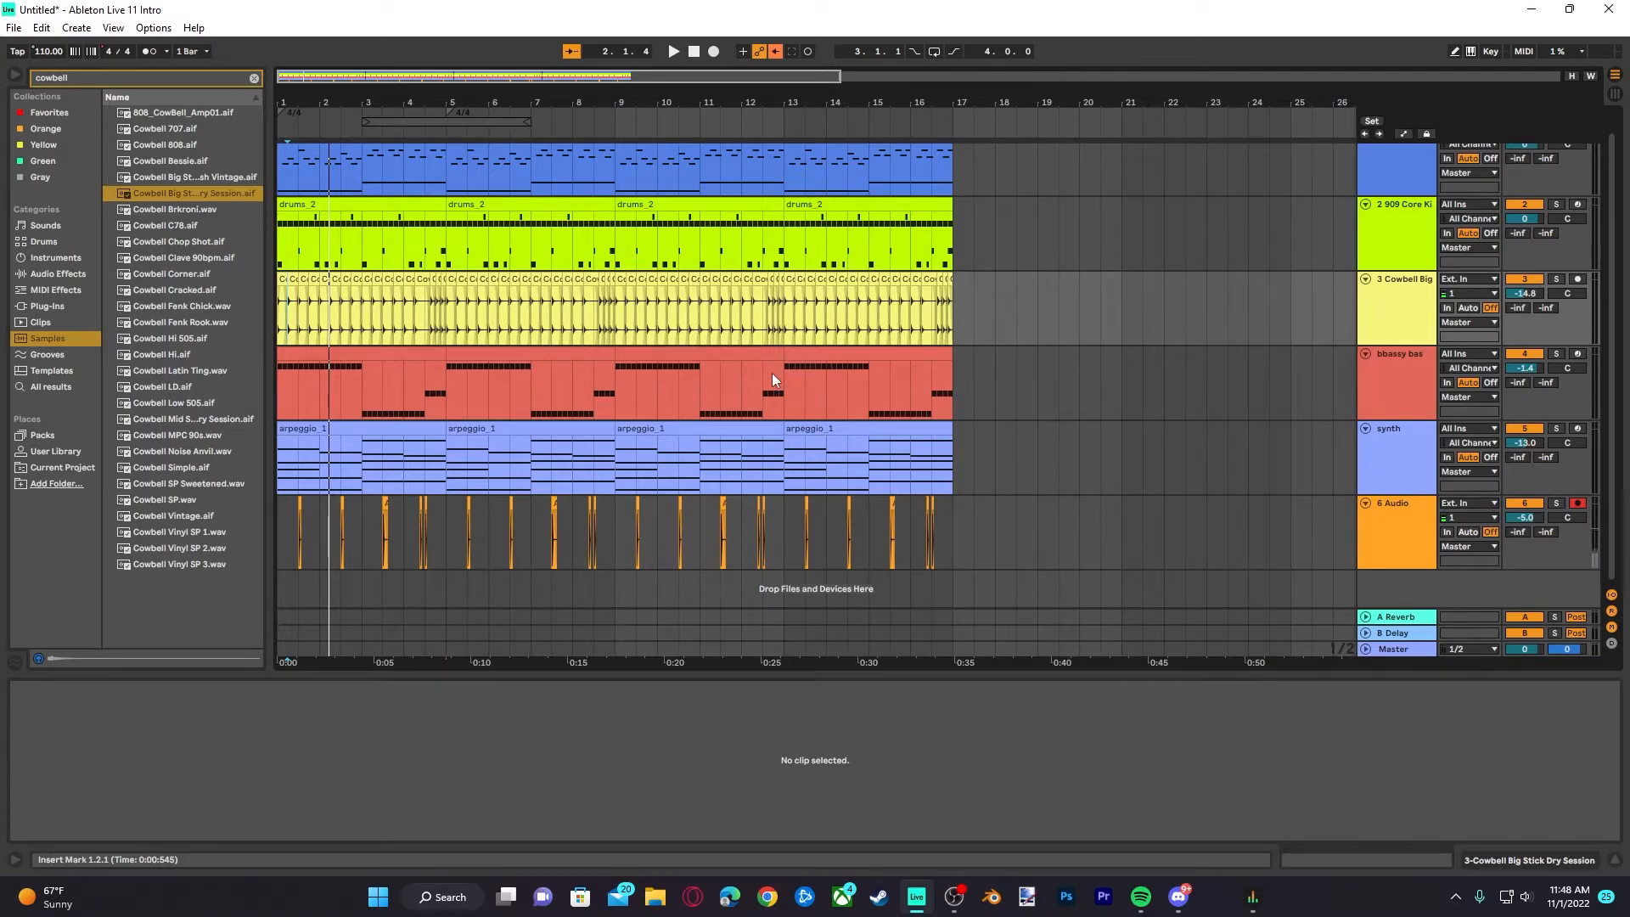
Insert a new MIDI track between the arpeggio track and the drums track
{"action": "scroll", "coordinate": [772, 373], "scroll_direction": "up", "scroll_amount": 1}
{"action": "left_click", "coordinate": [287, 180]}
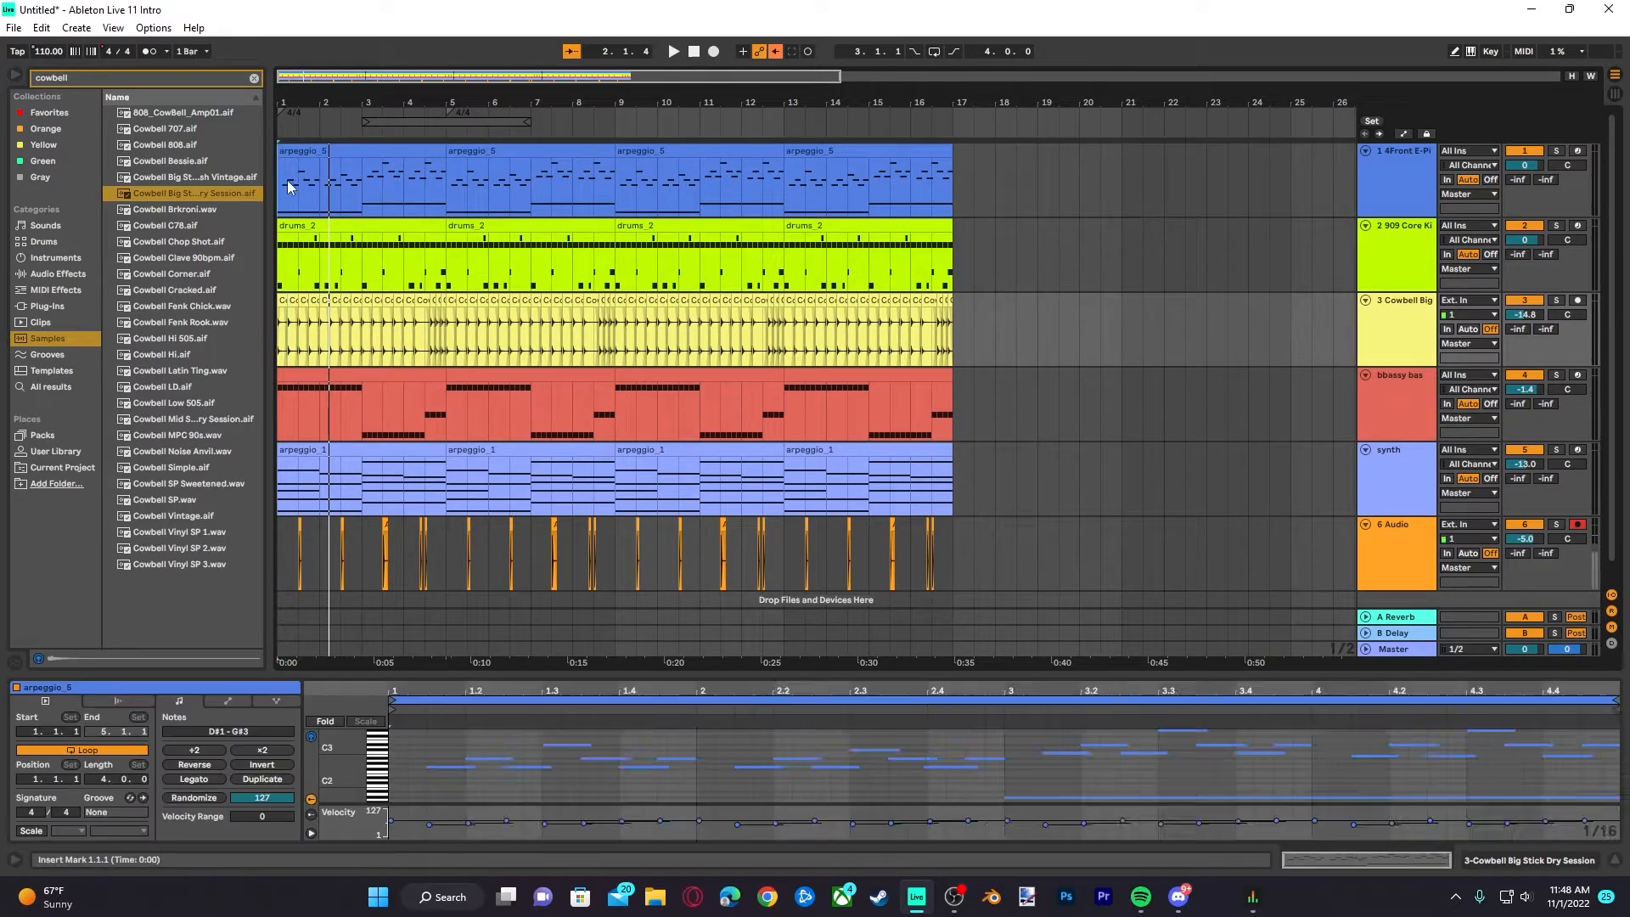
{"action": "left_click", "coordinate": [937, 184]}
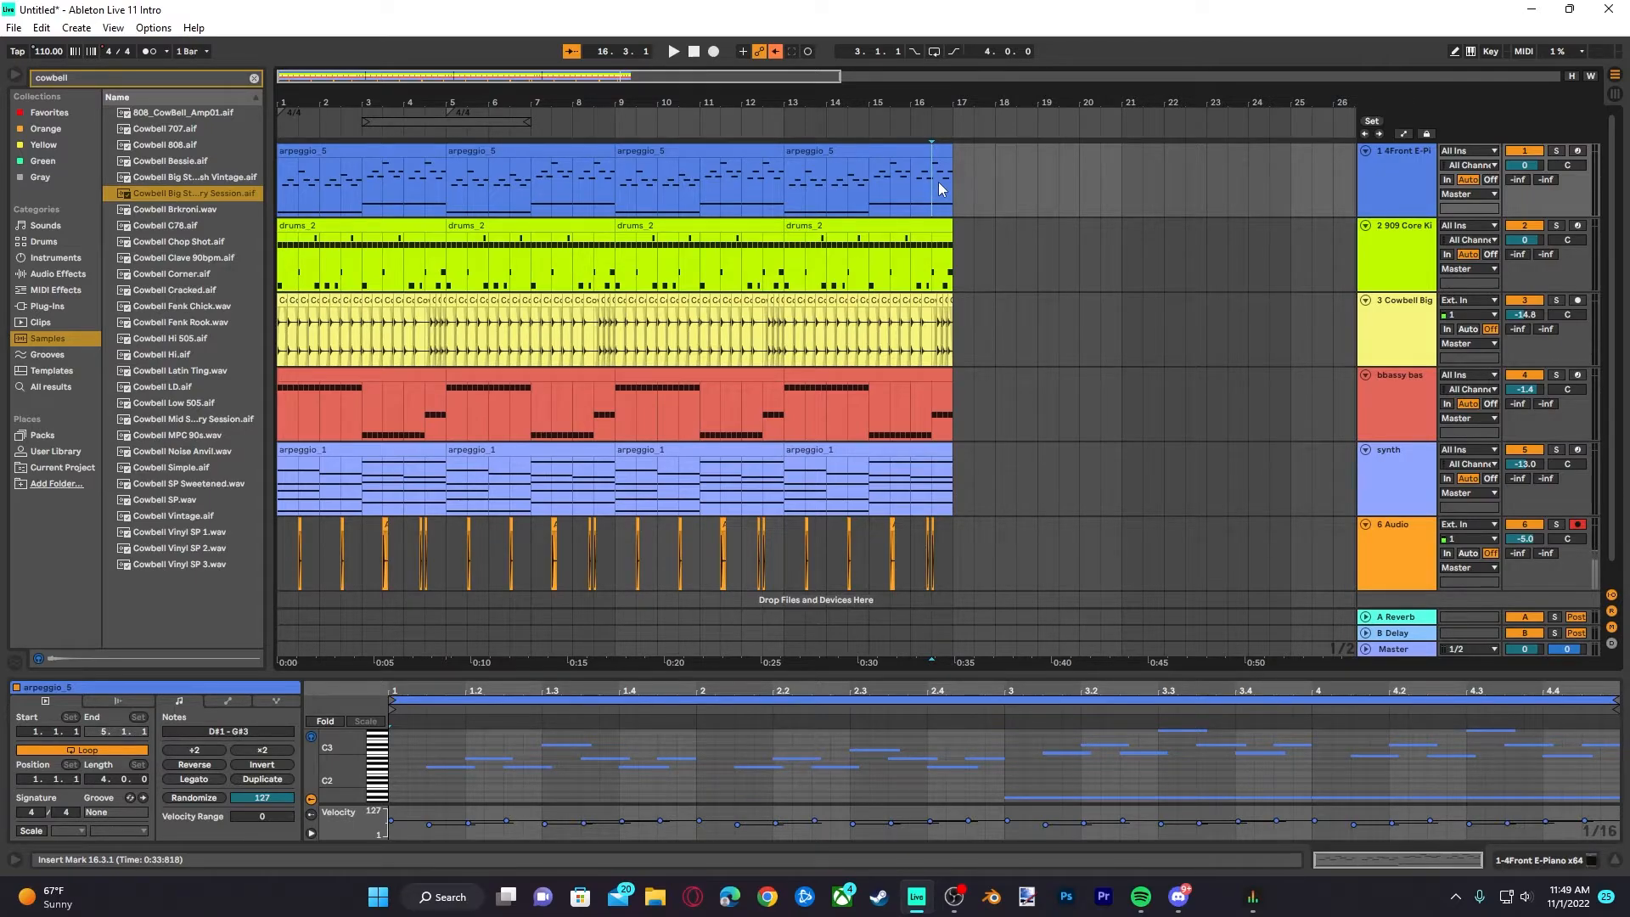
{"action": "scroll", "coordinate": [1021, 530], "scroll_direction": "down", "scroll_amount": 1}
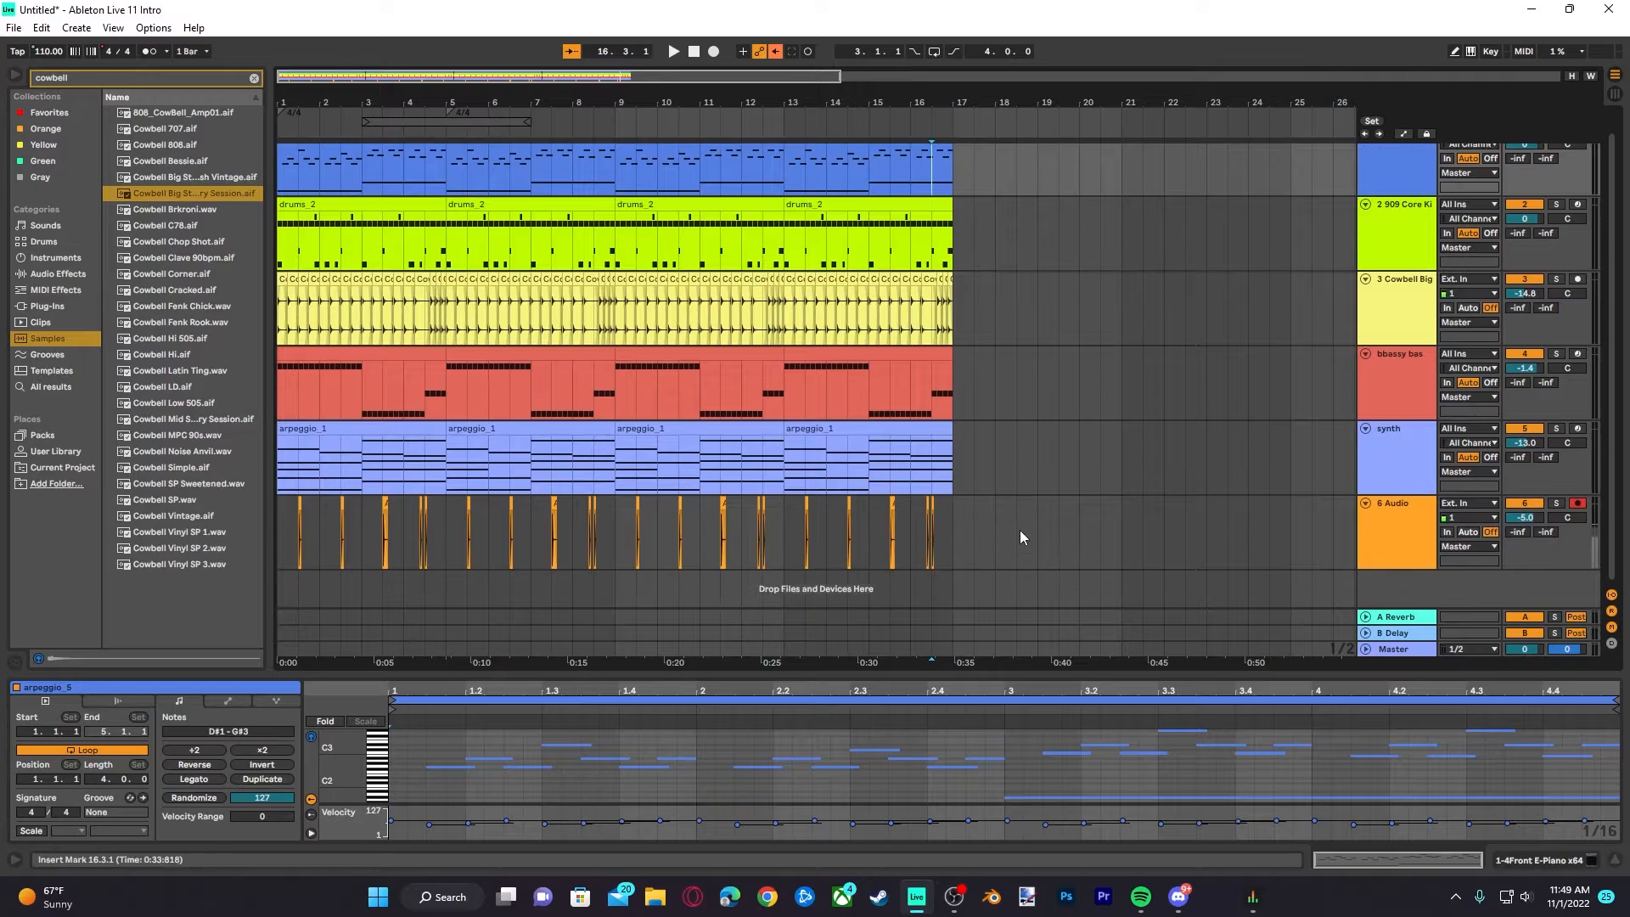
{"action": "key", "text": "ctrl+shift+t"}
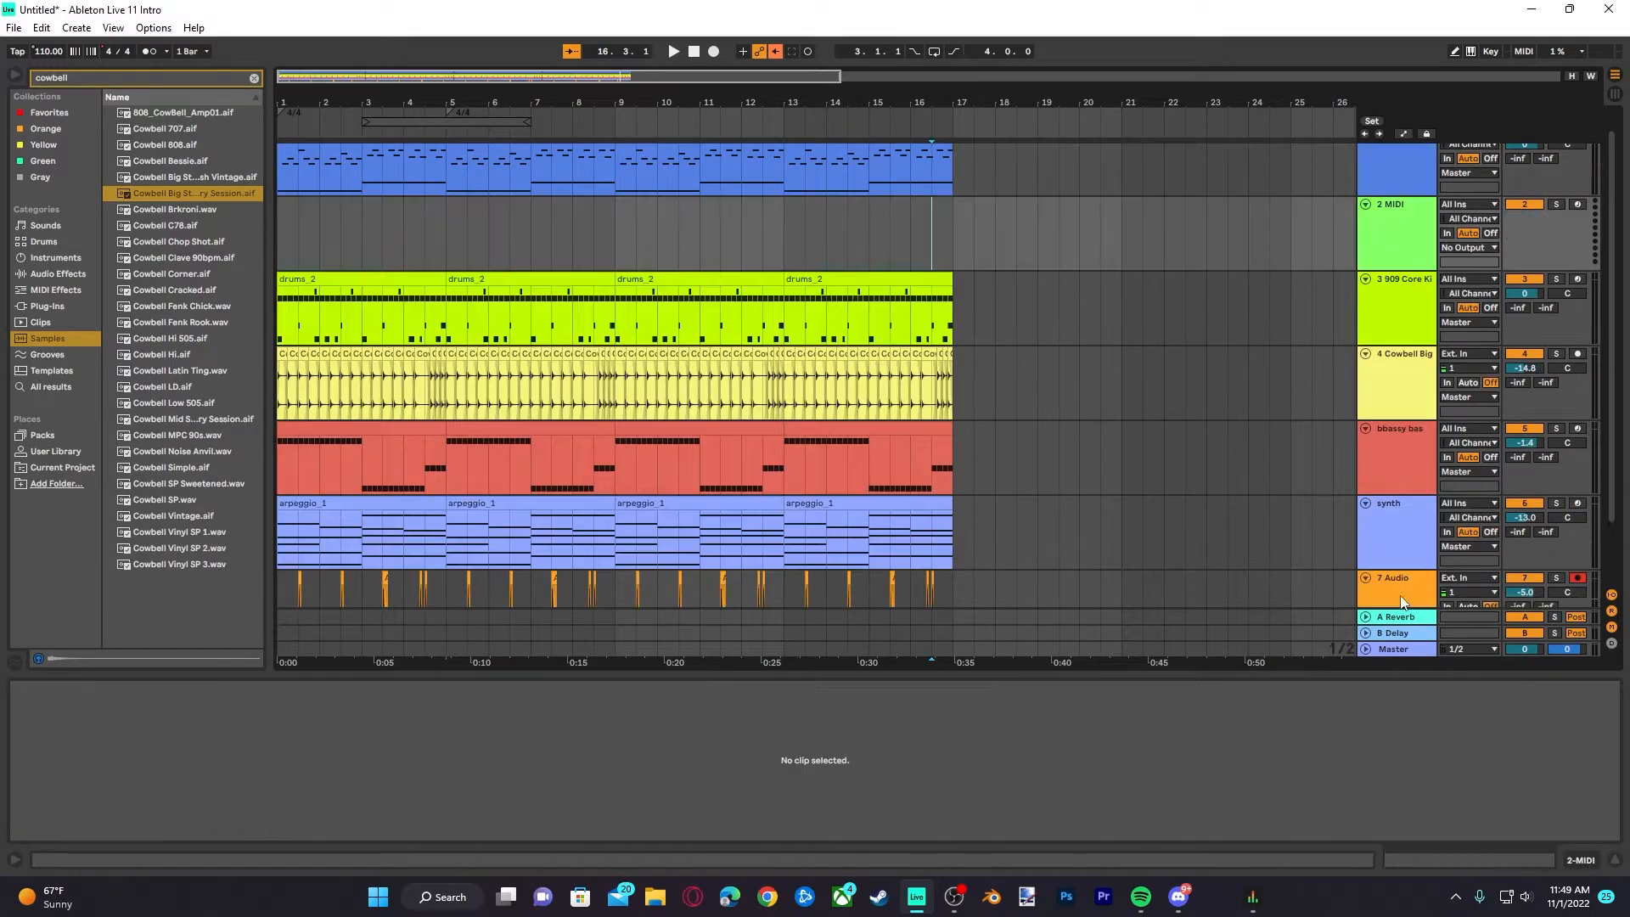
Try to move the audio track with the recorded hits up beneath the arpeggio track
{"action": "left_click_drag", "start_coordinate": [1401, 588], "coordinate": [1429, 214]}
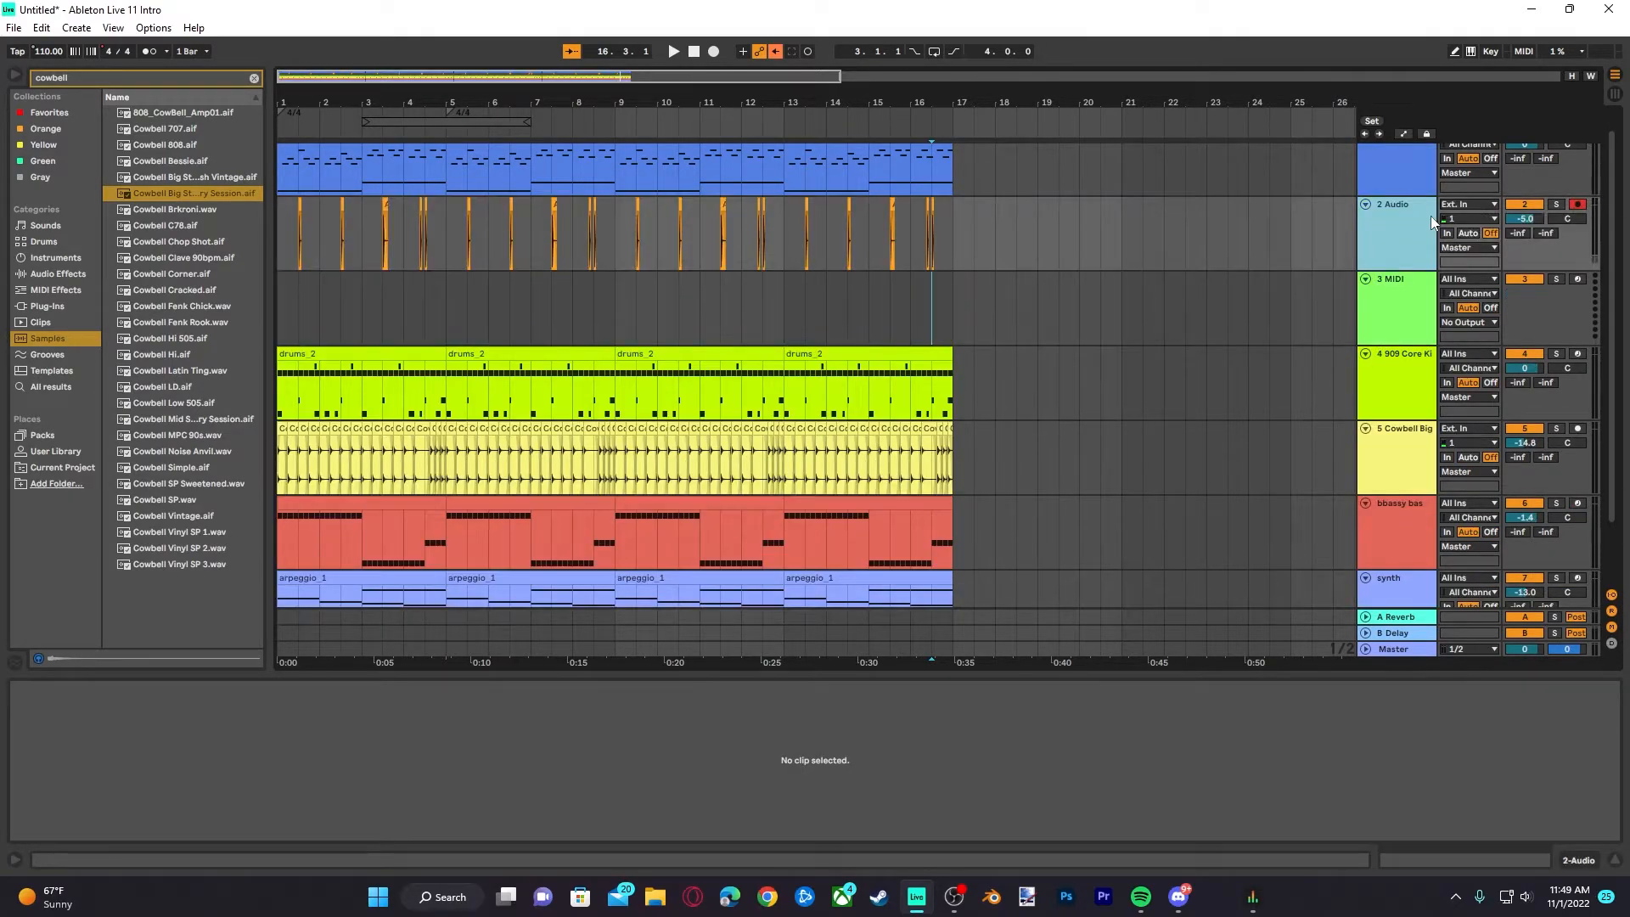
{"action": "left_click", "coordinate": [1385, 225]}
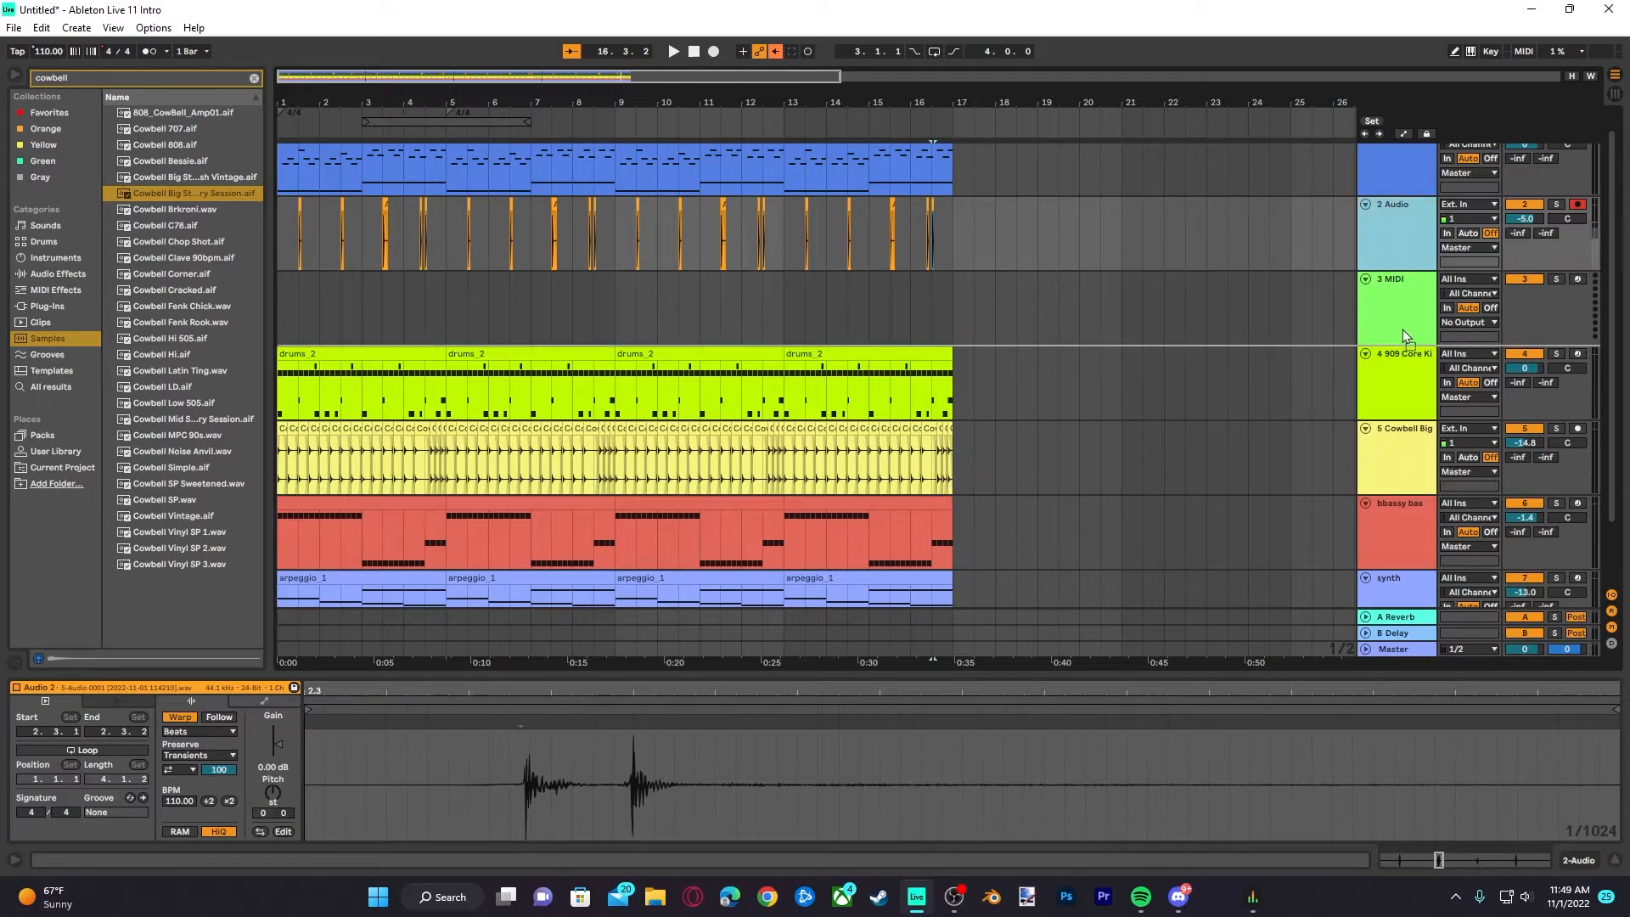
{"action": "left_click", "coordinate": [1402, 587]}
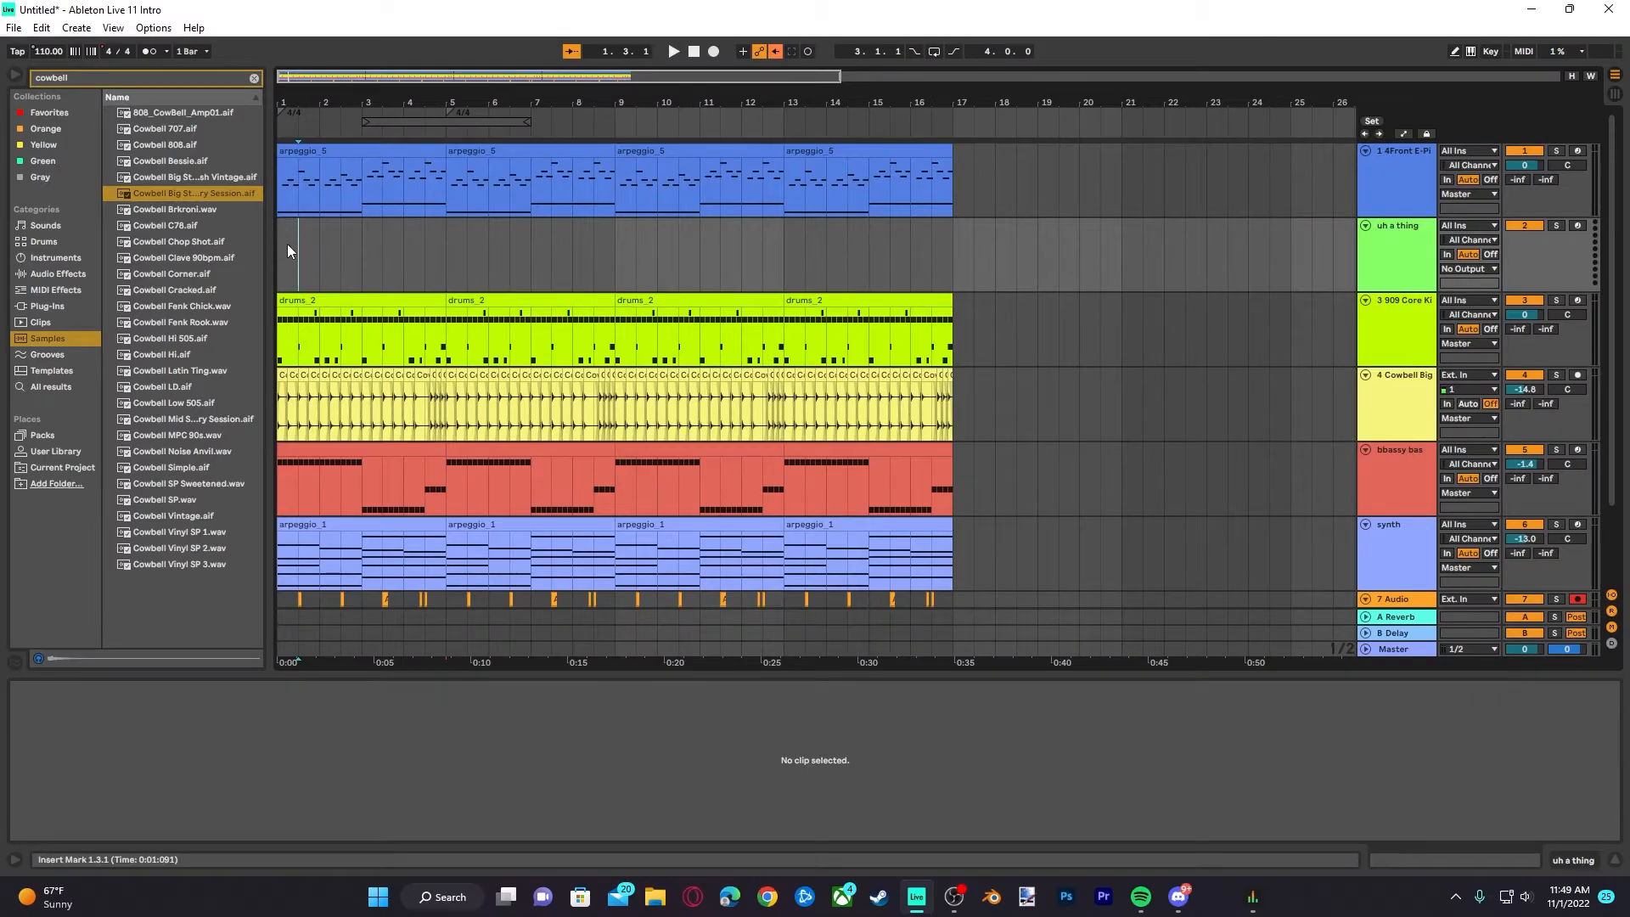
Create an empty MIDI clip over bars 1 and 2 of the "uh a thing" track with looping turned off
{"action": "left_click", "coordinate": [284, 238]}
{"action": "double_click", "coordinate": [284, 228]}
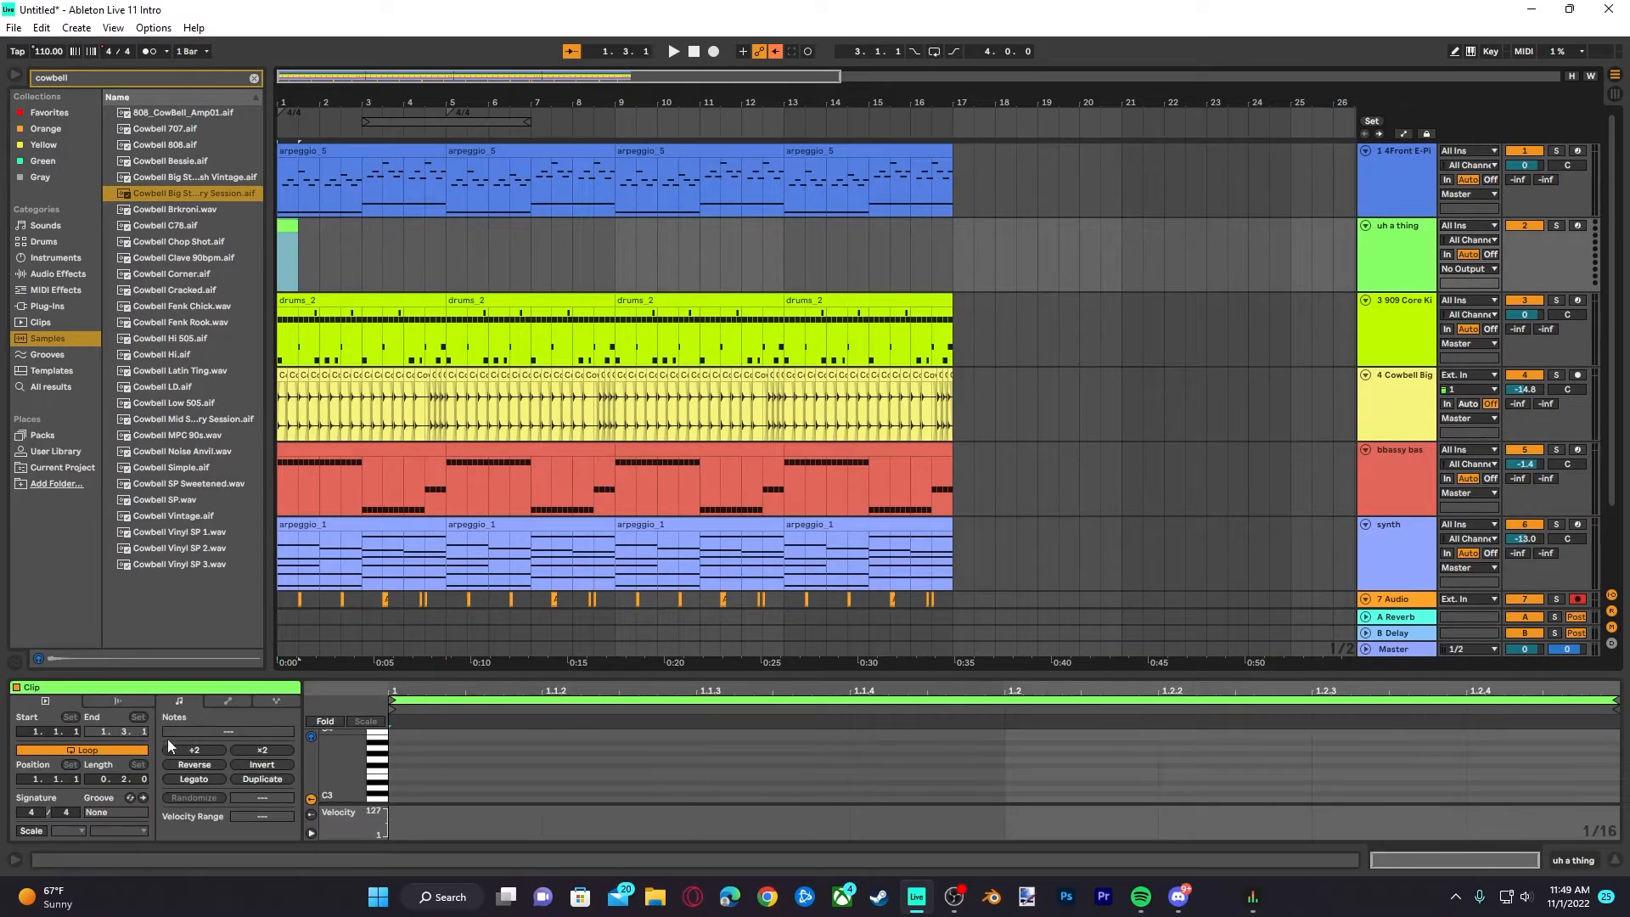
{"action": "left_click", "coordinate": [130, 747]}
{"action": "left_click_drag", "start_coordinate": [298, 226], "coordinate": [360, 233]}
{"action": "key", "text": "ctrl+z"}
{"action": "left_click", "coordinate": [281, 265]}
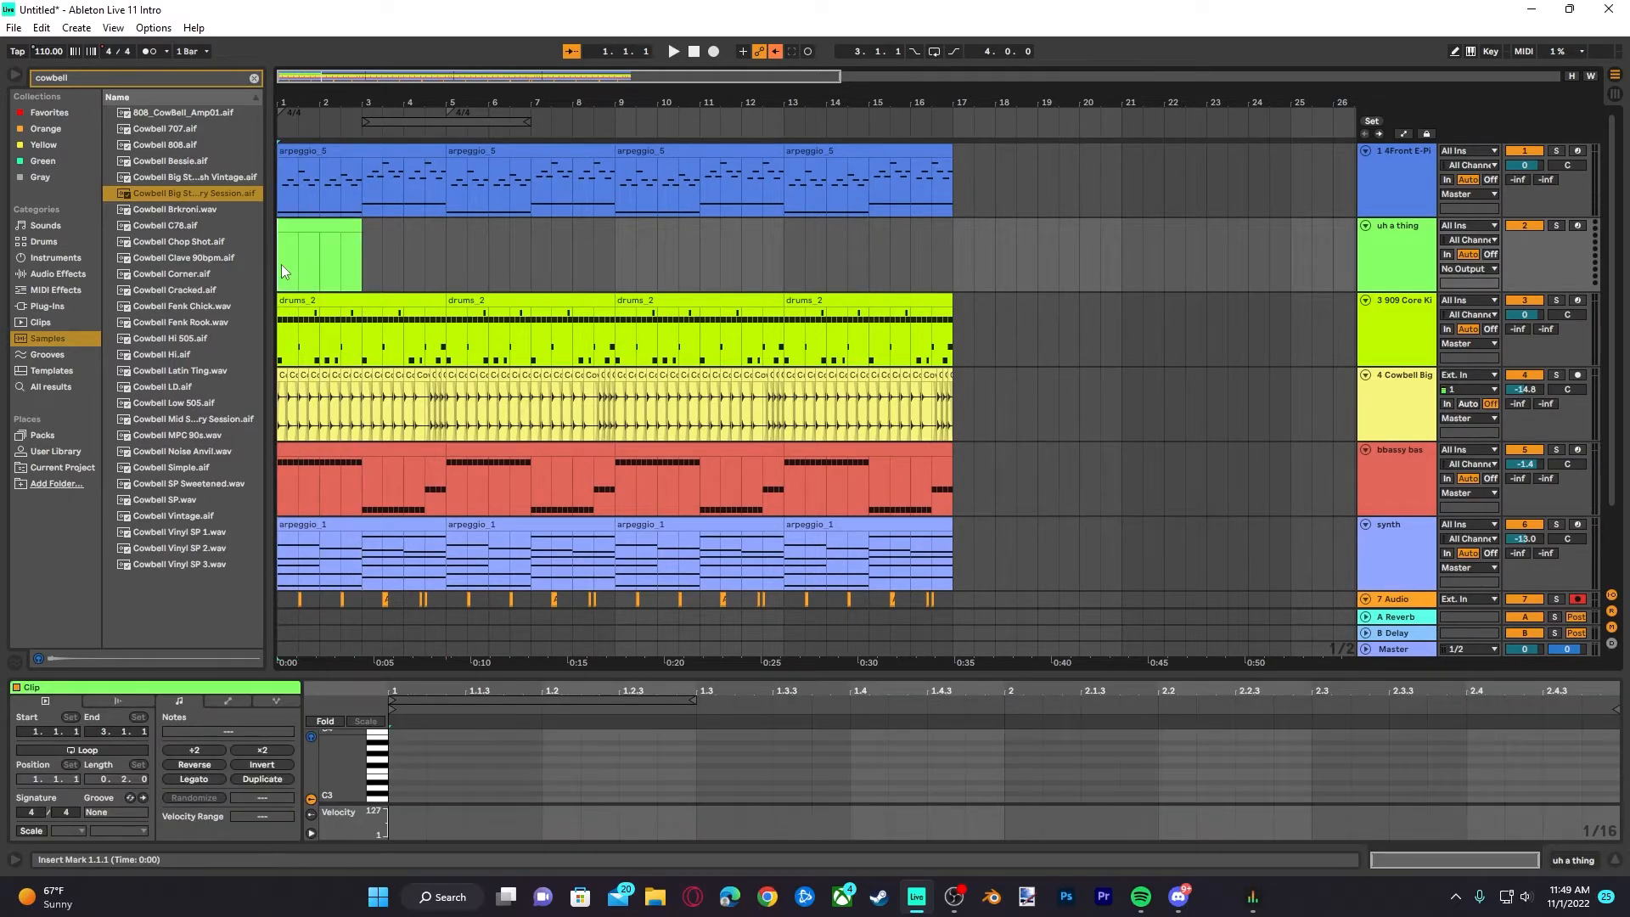
List the plug-ins with the cowbell search cleared, and paste the synth's arpeggio_1 clips onto the "uh a thing" track from bar 1
{"action": "left_click", "coordinate": [71, 304]}
{"action": "left_click", "coordinate": [253, 78]}
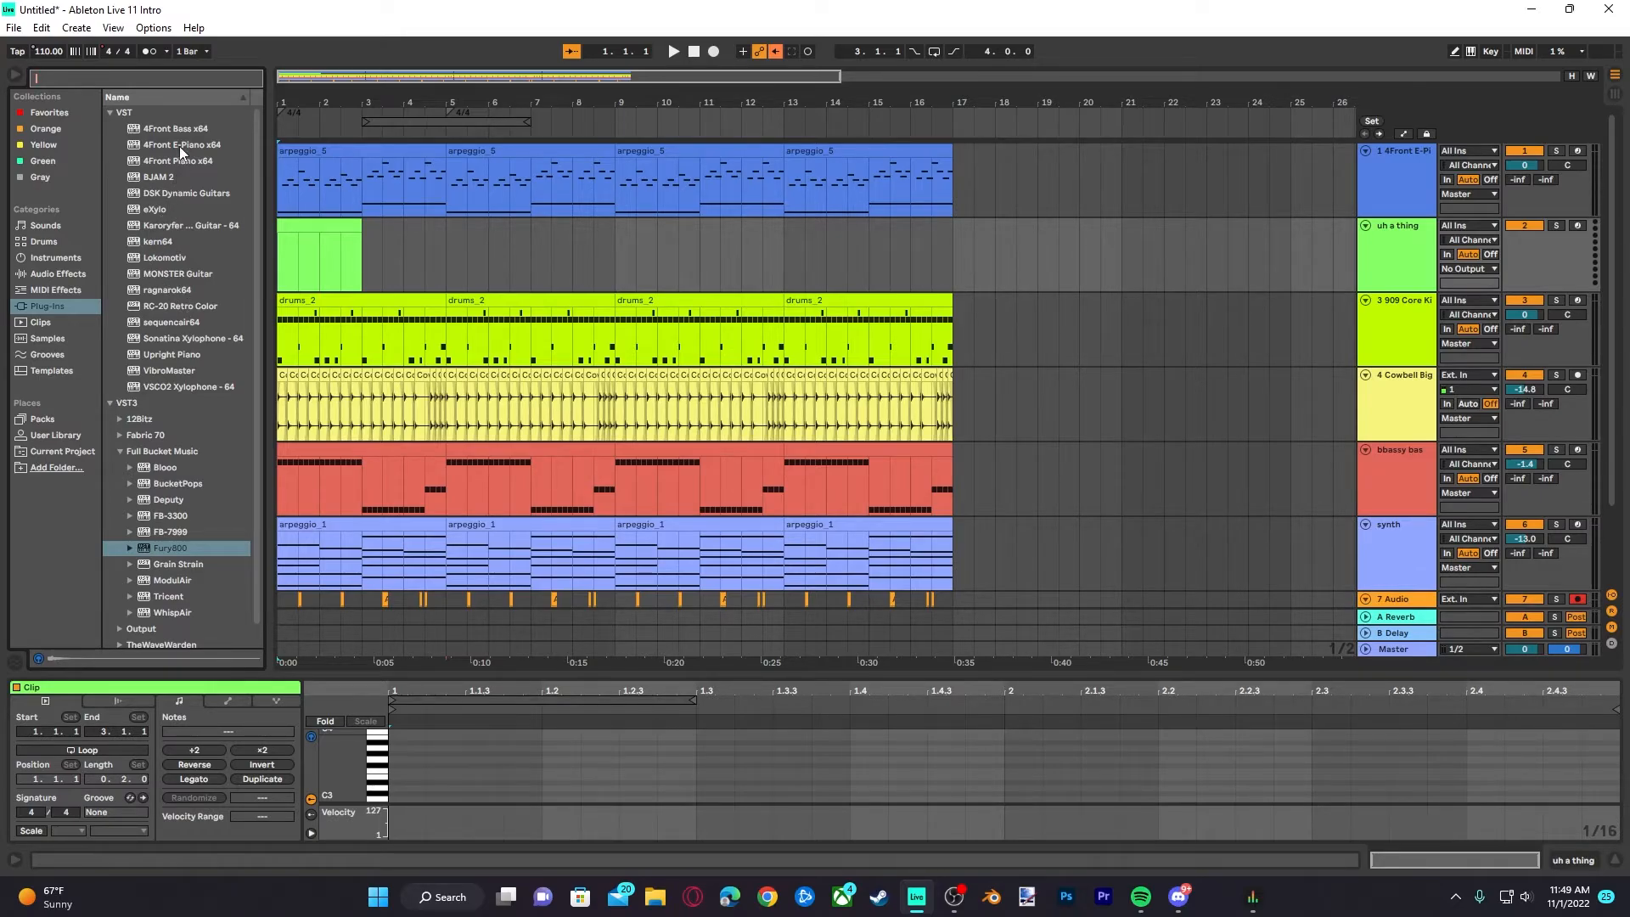
{"action": "left_click", "coordinate": [289, 238]}
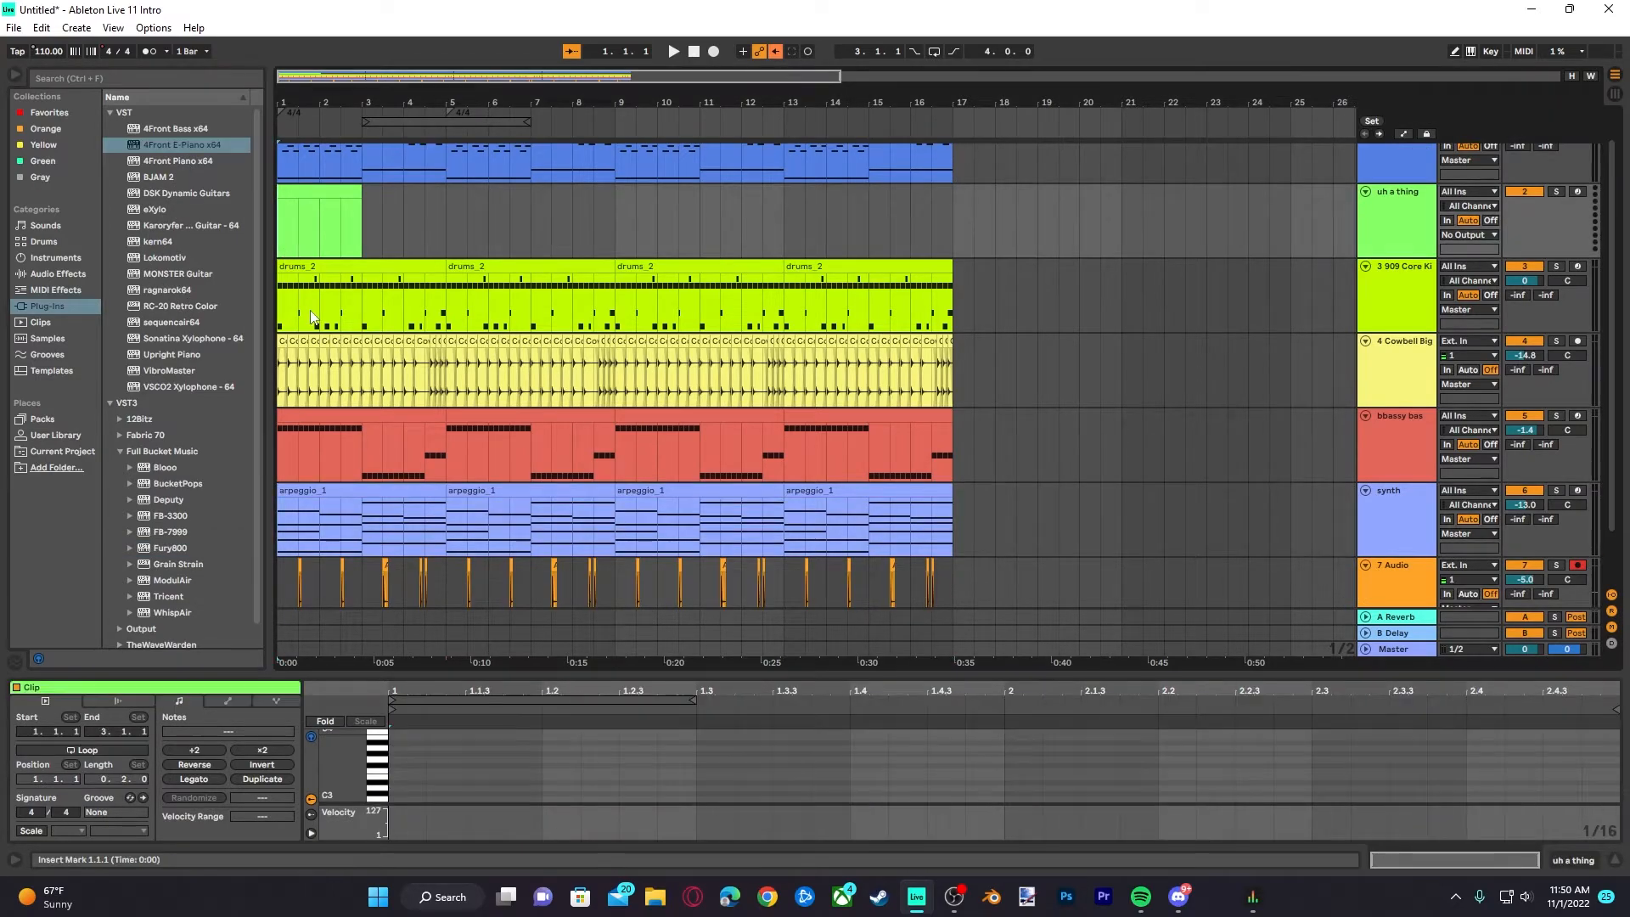
{"action": "key", "text": "ctrl+v"}
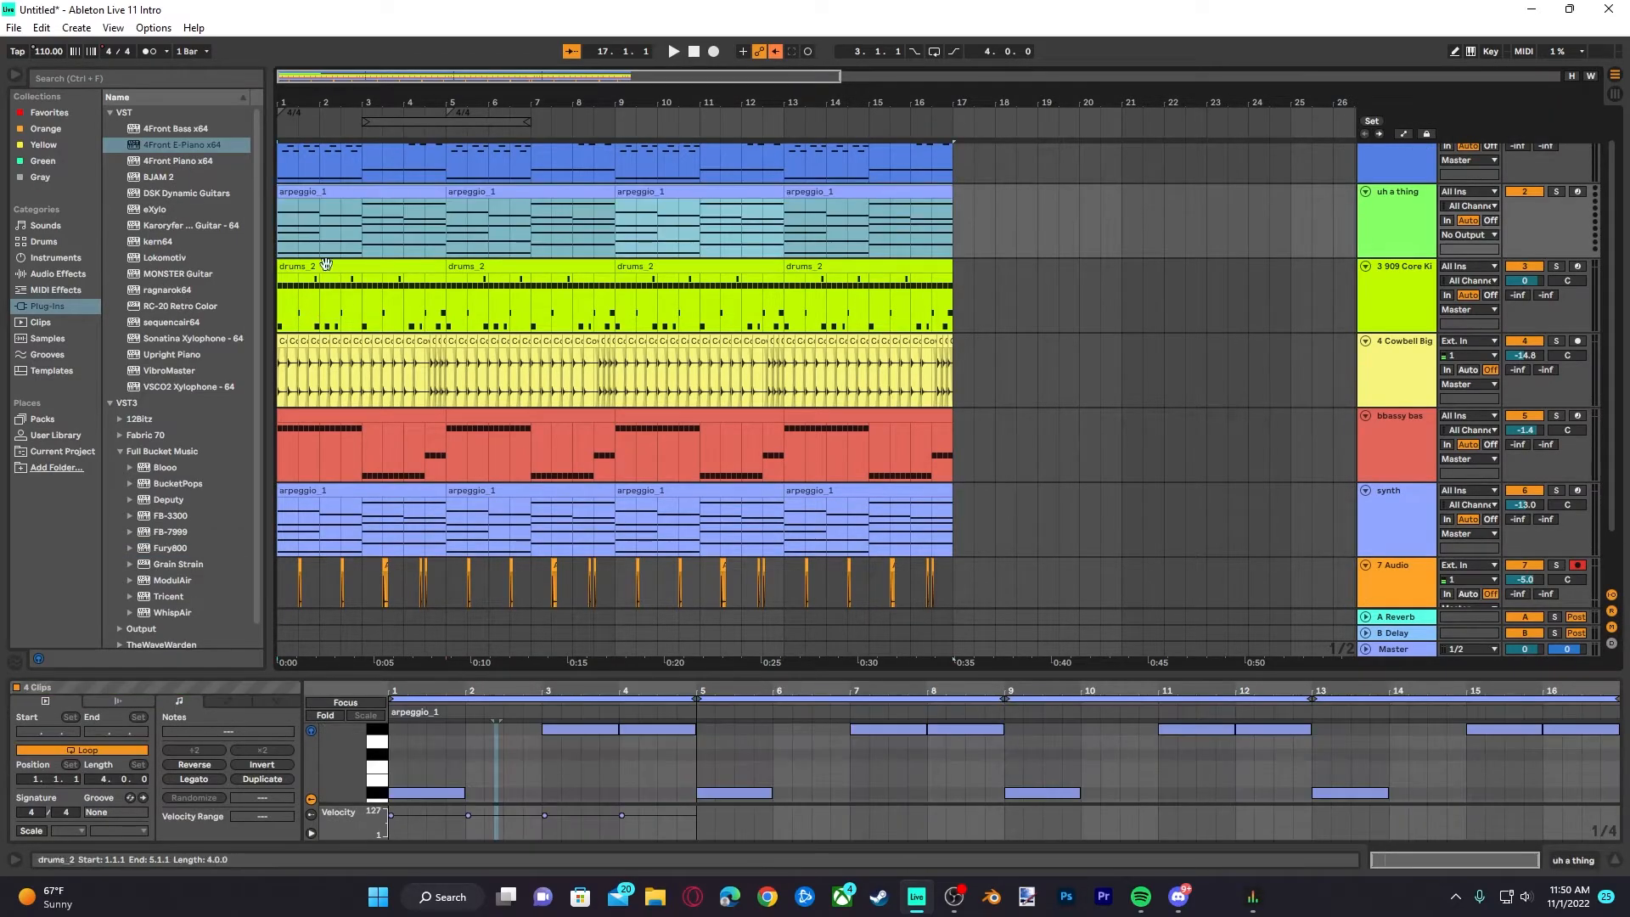
Play from bar 1, solo the "uh a thing" track and load the 4Front E-Piano x64 plug-in onto it
{"action": "left_click", "coordinate": [286, 234]}
{"action": "key", "text": "space"}
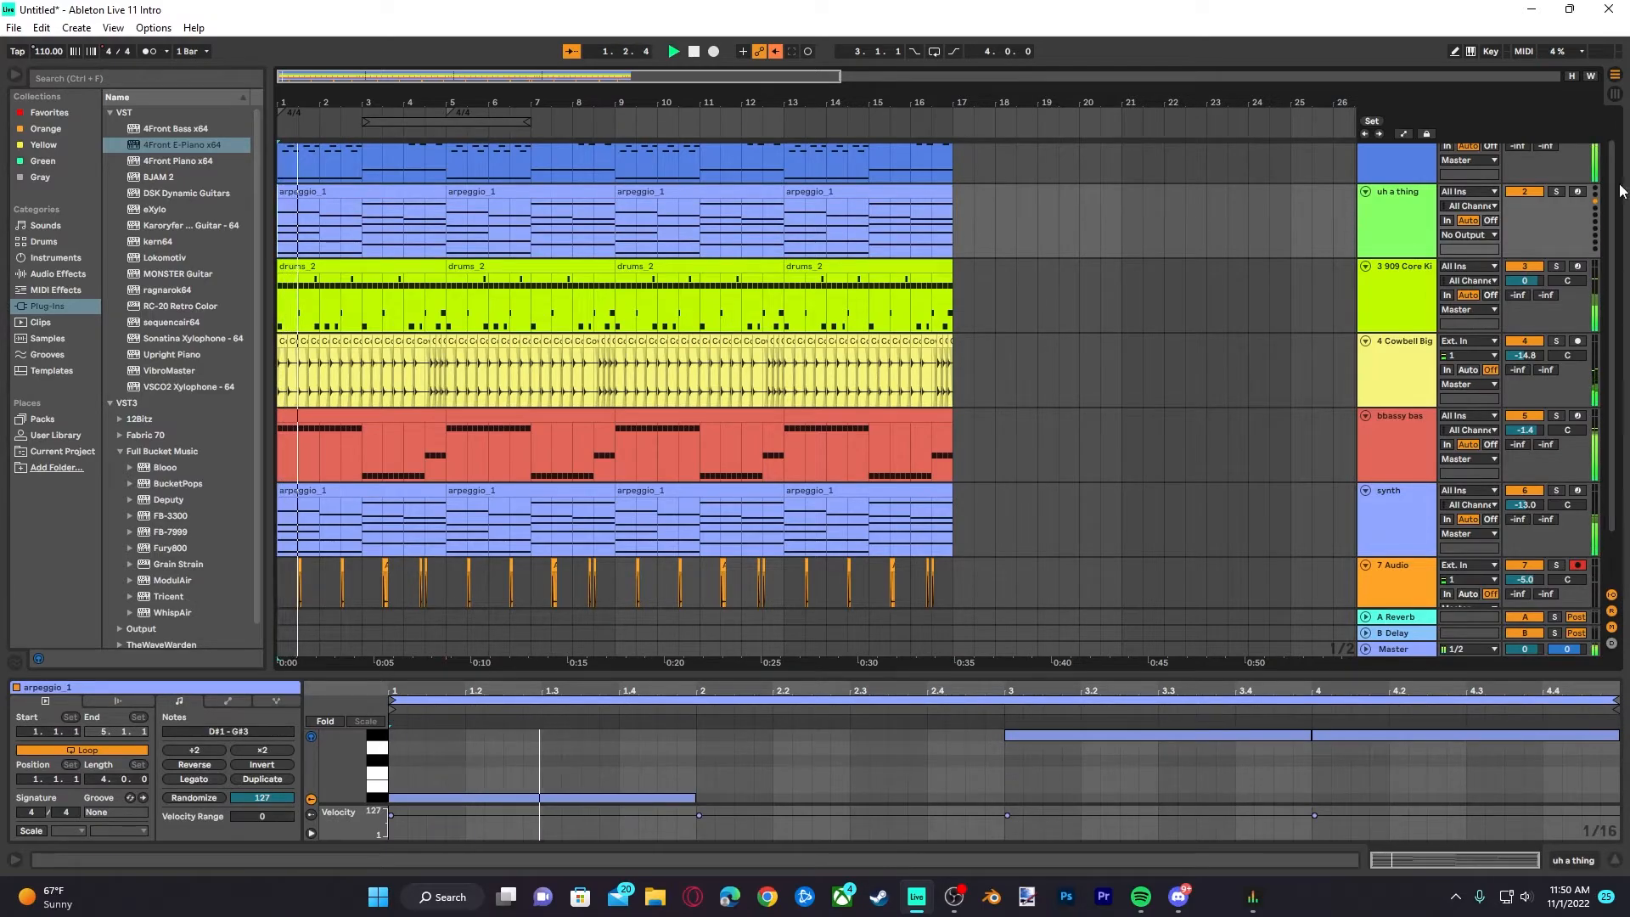
{"action": "left_click", "coordinate": [1556, 195]}
{"action": "key", "text": "space"}
{"action": "double_click", "coordinate": [196, 149]}
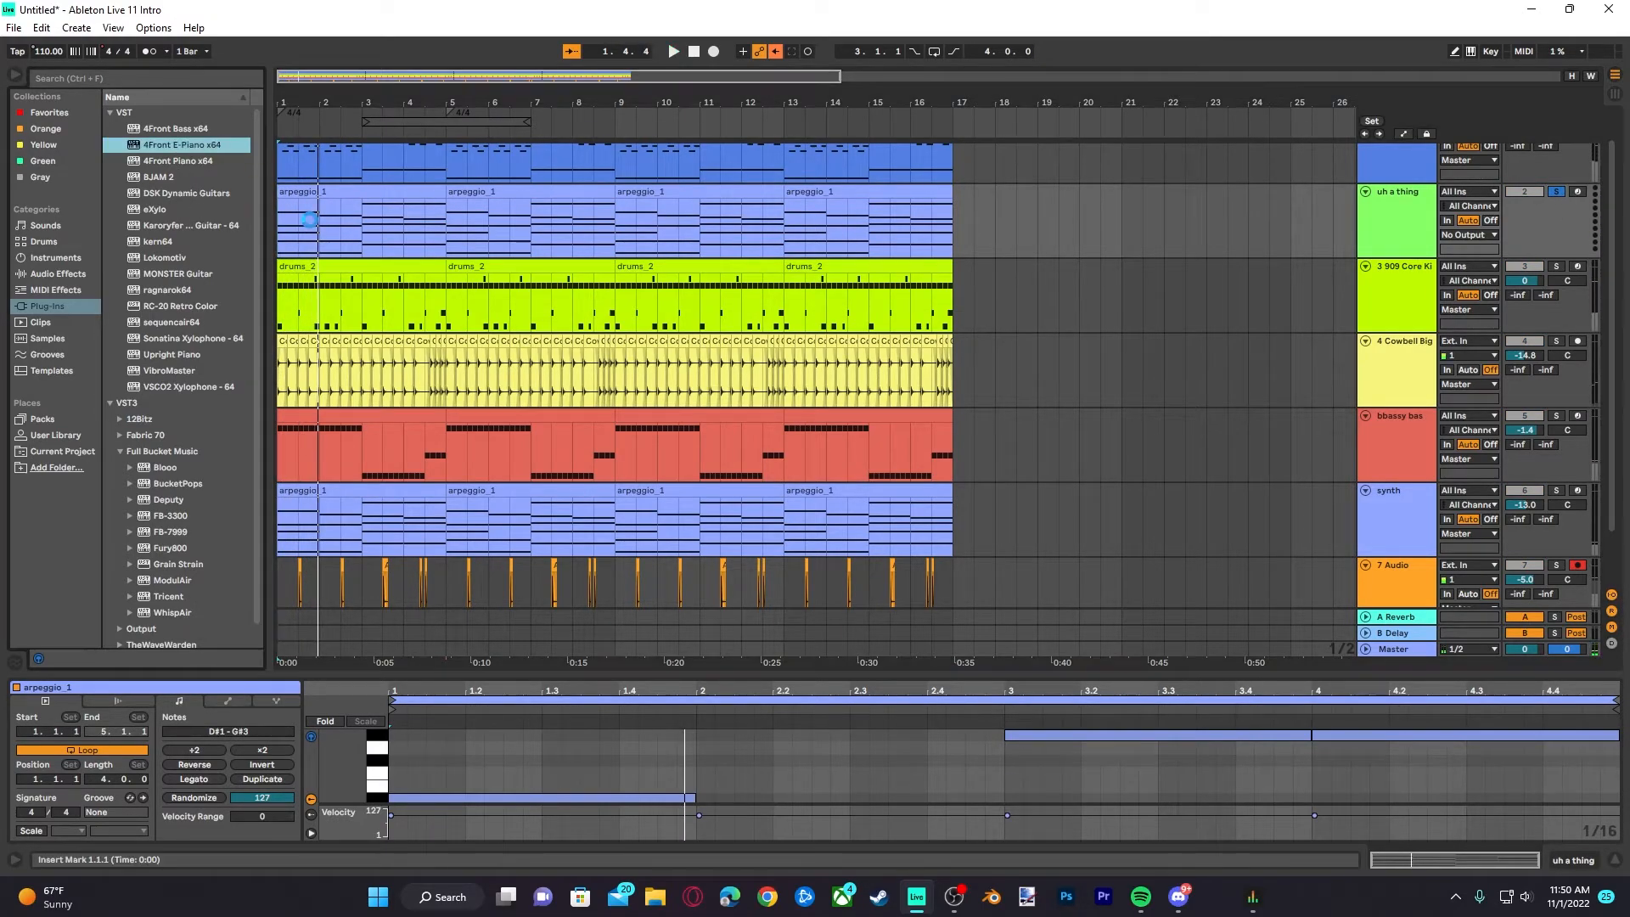
Play the arpeggio_1 chords on the soloed "uh a thing" track from the start and inspect their notes
{"action": "left_click", "coordinate": [459, 138]}
{"action": "key", "text": "space"}
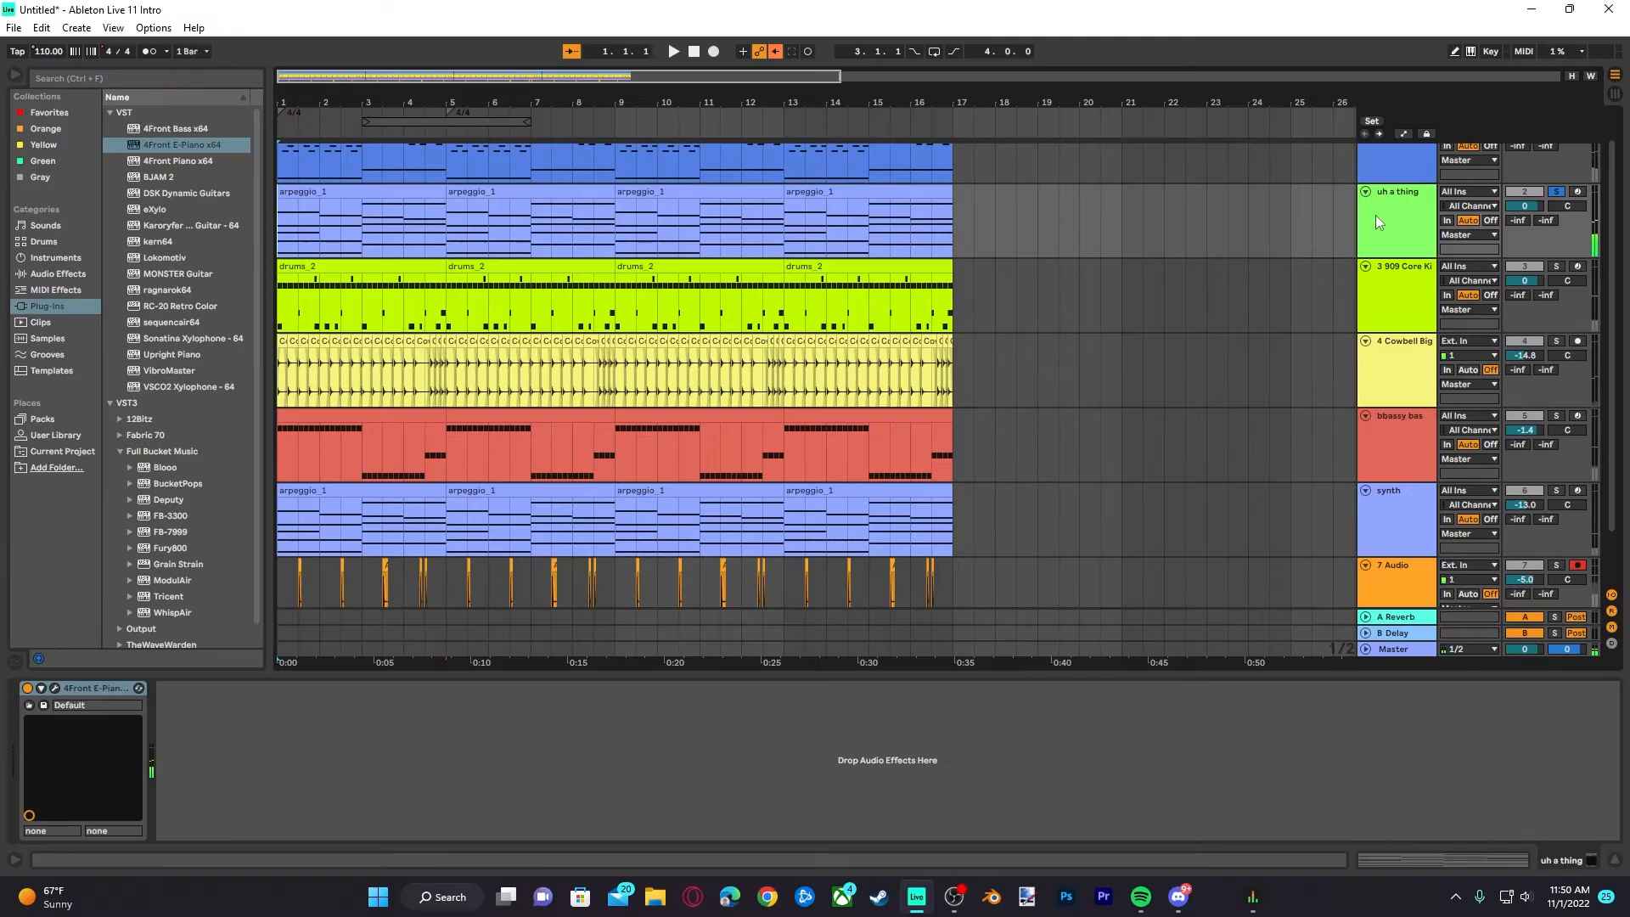
{"action": "scroll", "coordinate": [584, 530], "scroll_direction": "down", "scroll_amount": 3}
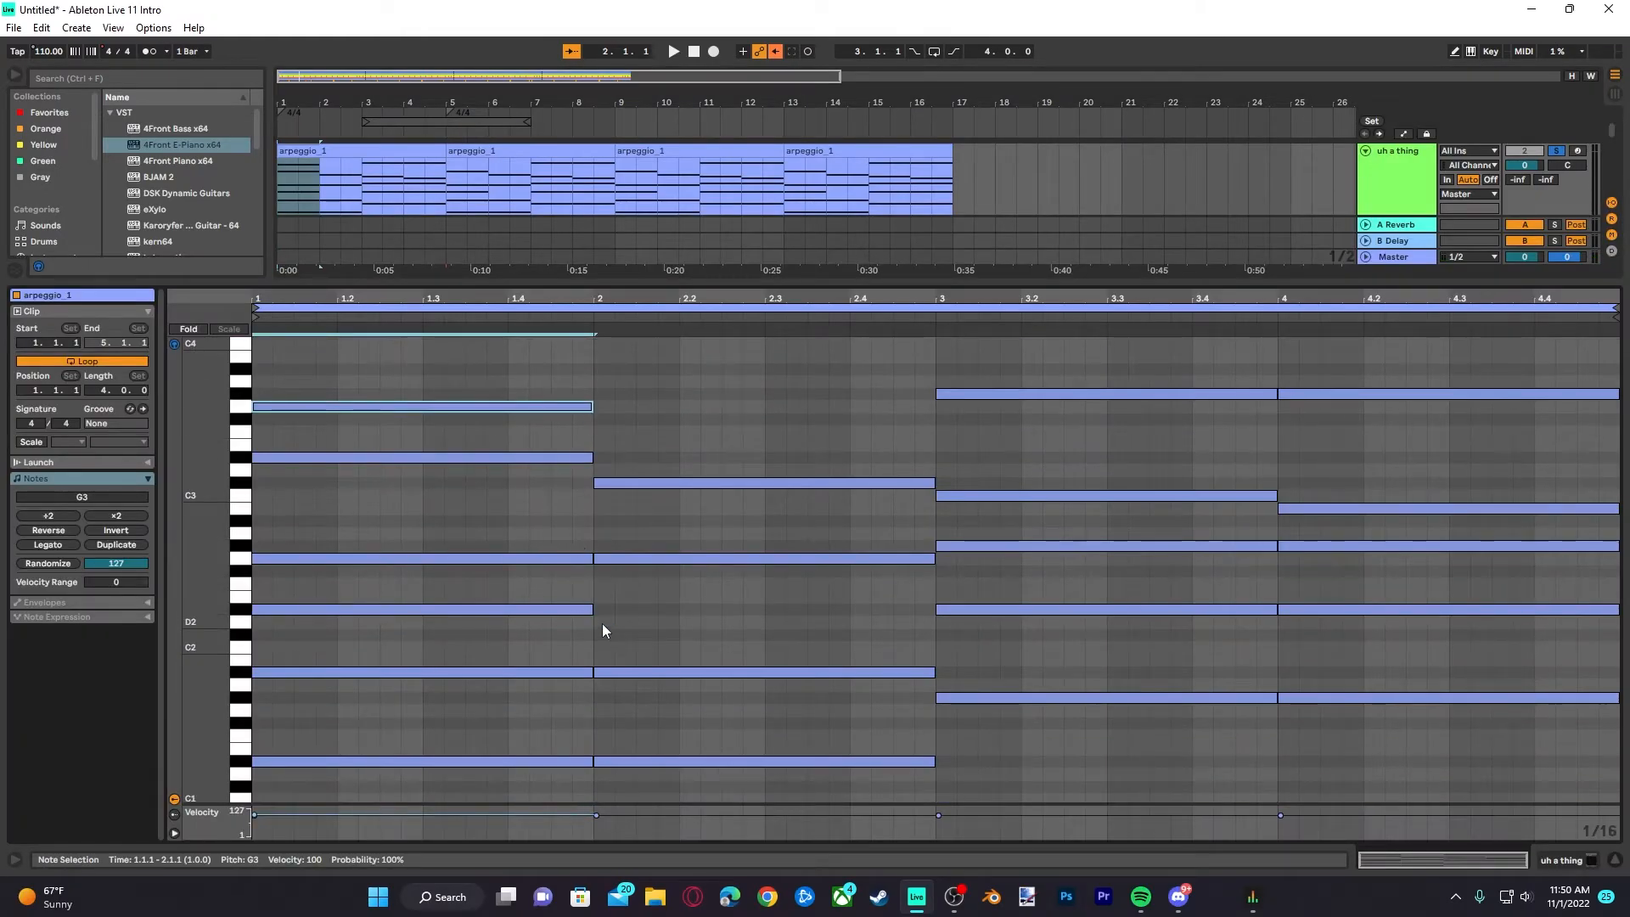
{"action": "key", "text": "space"}
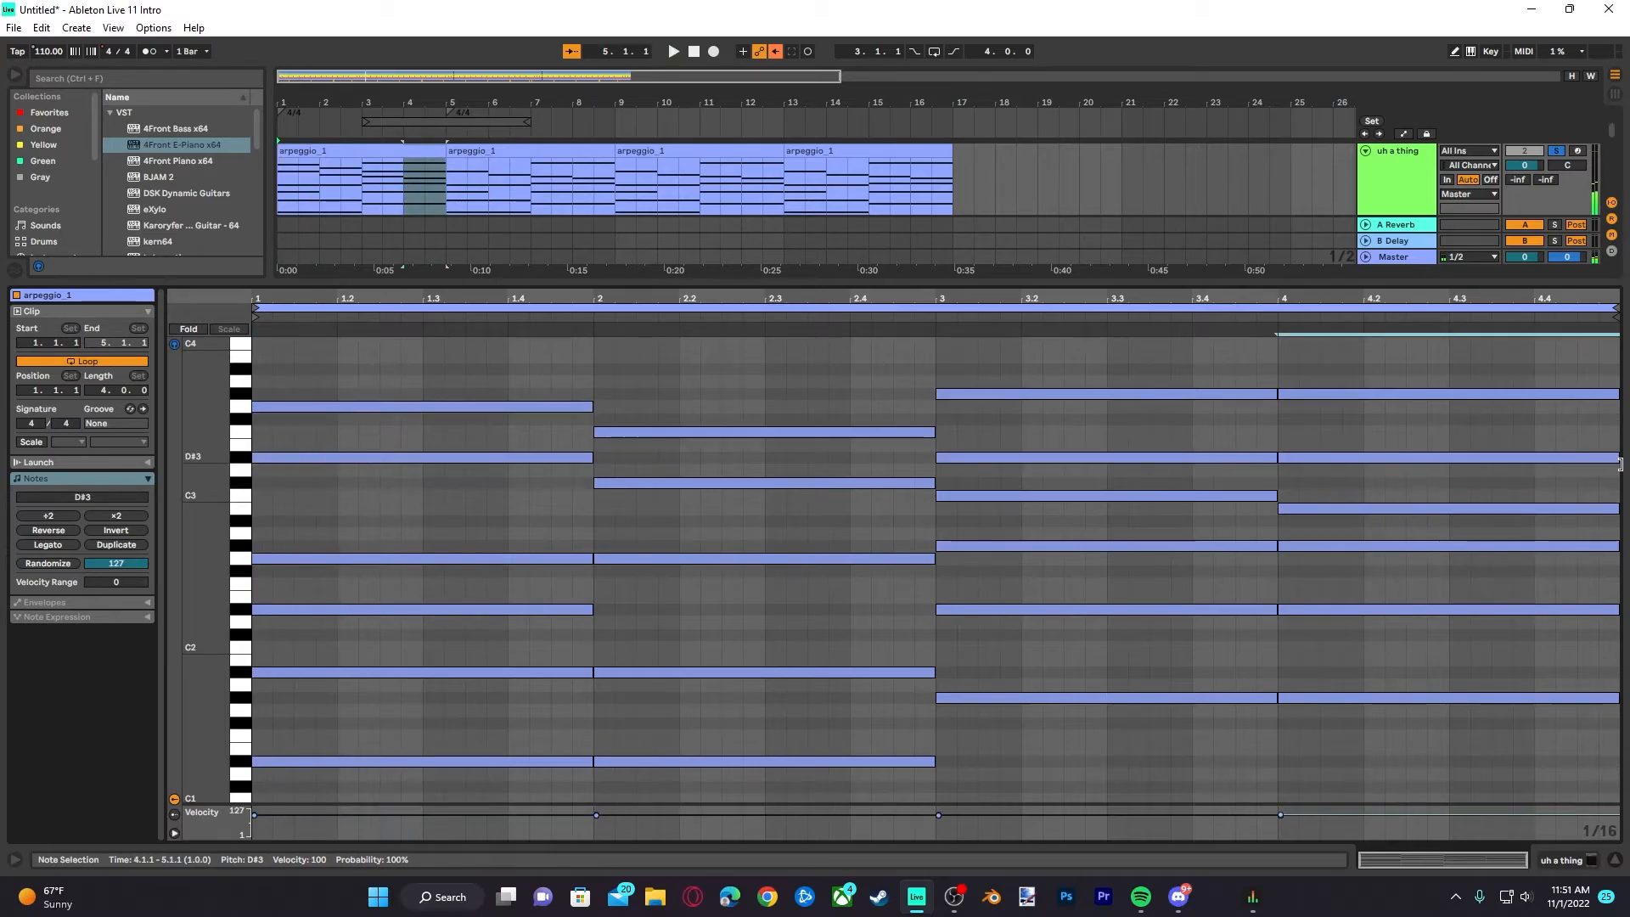
{"action": "left_click", "coordinate": [762, 470]}
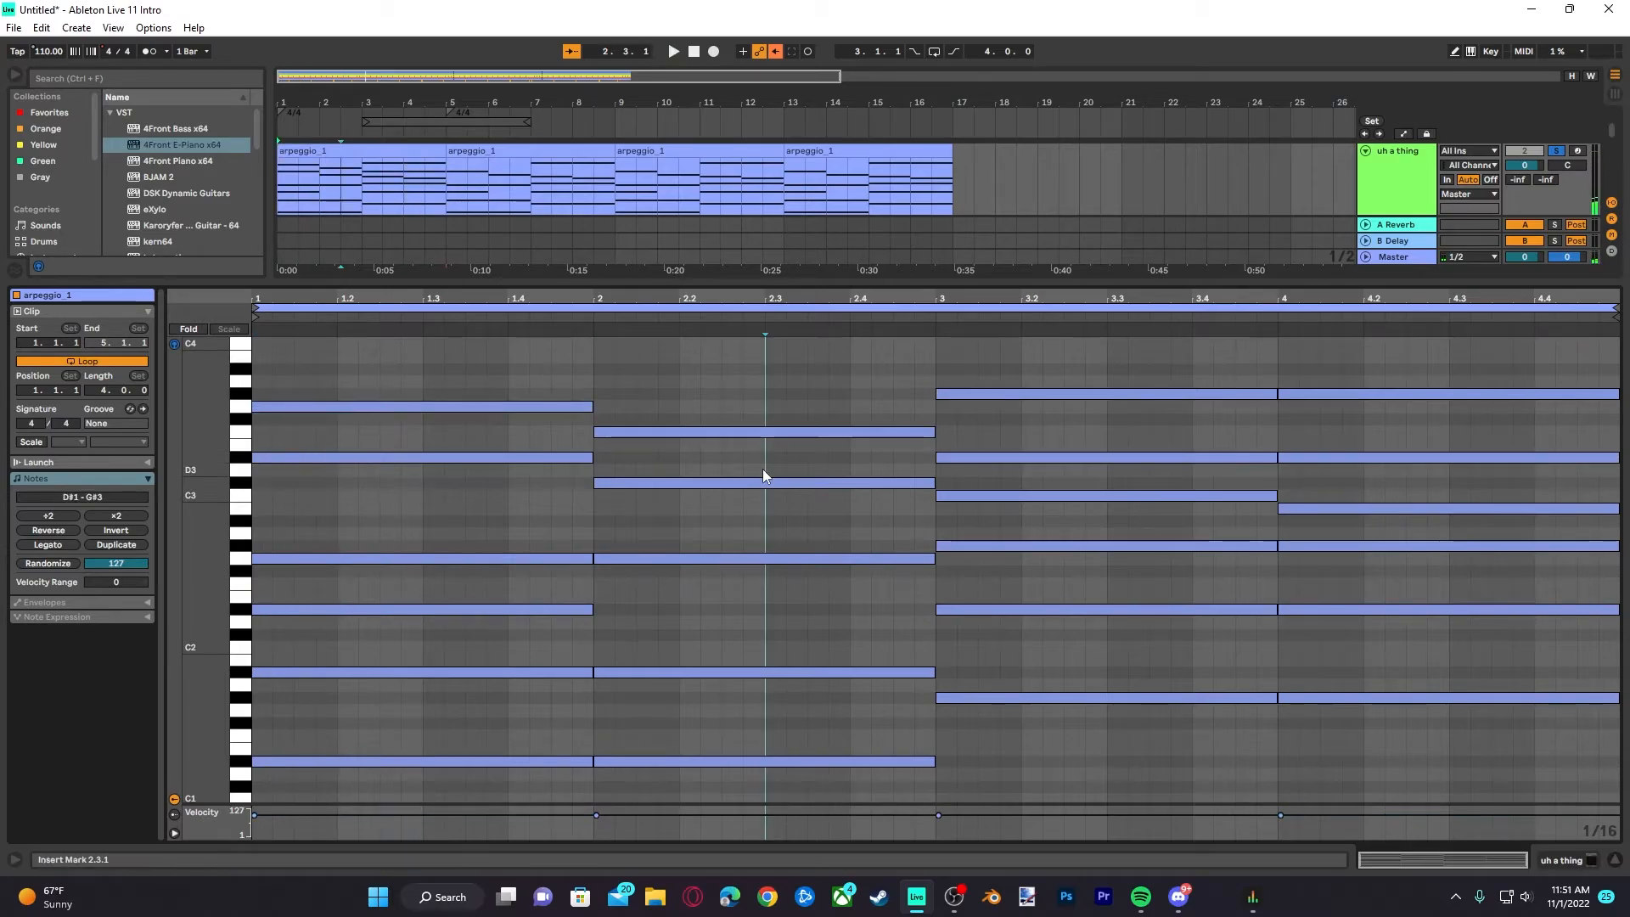
{"action": "key", "text": "Home"}
{"action": "key", "text": "space"}
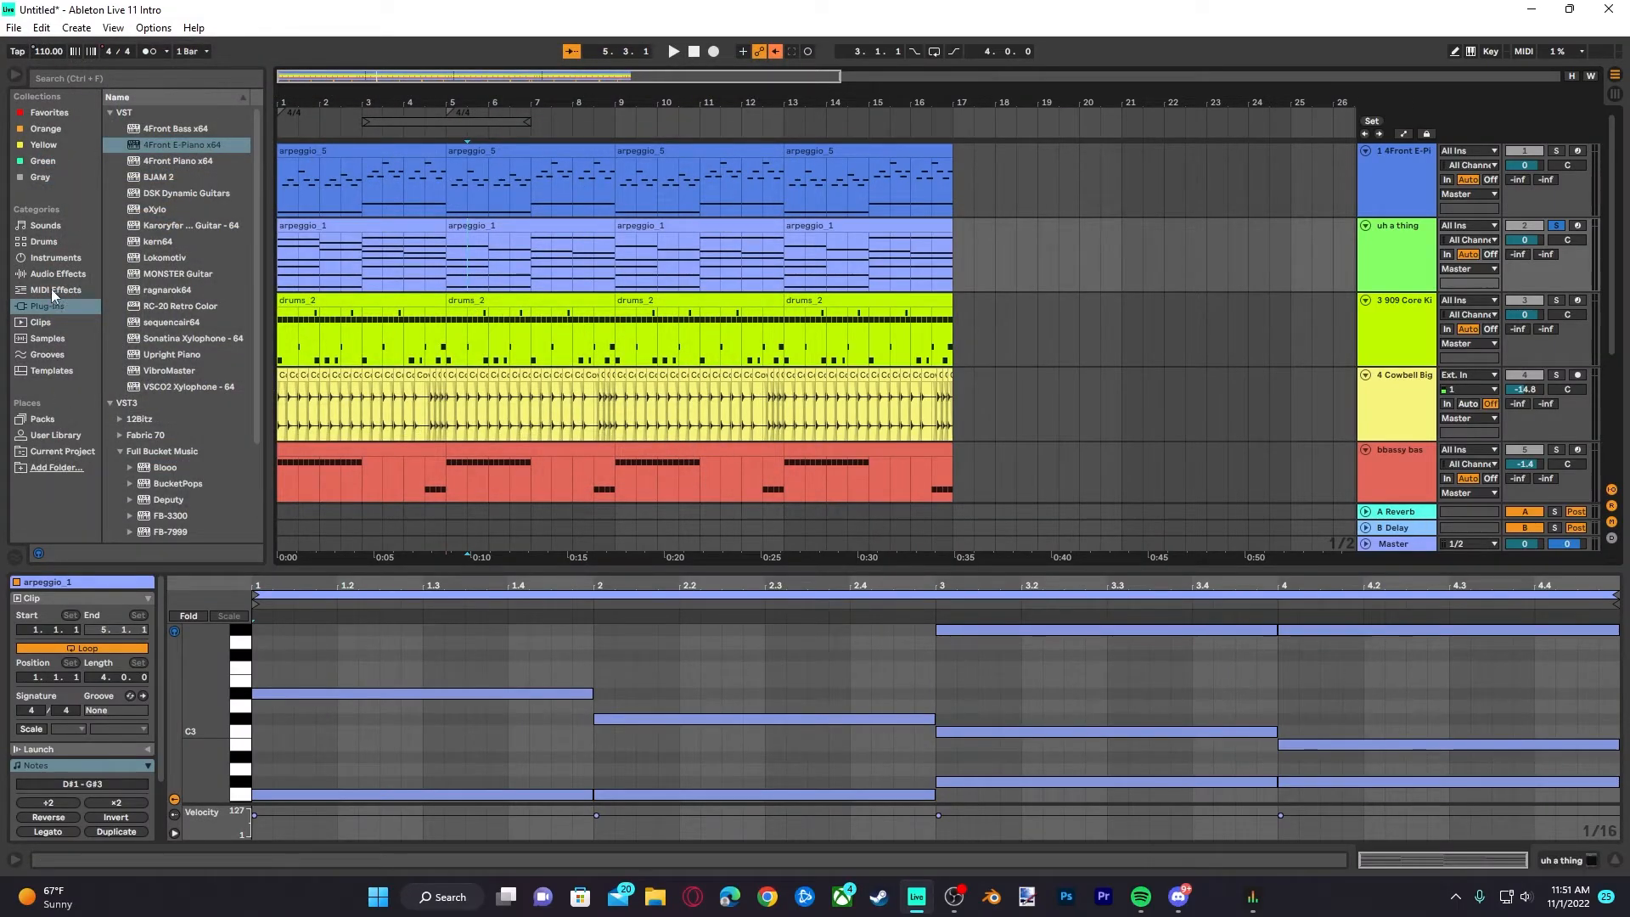
Load the E-Piano Detuned.adg preset from the Piano & Keys instrument racks onto the "uh a thing" track
{"action": "left_click", "coordinate": [59, 257]}
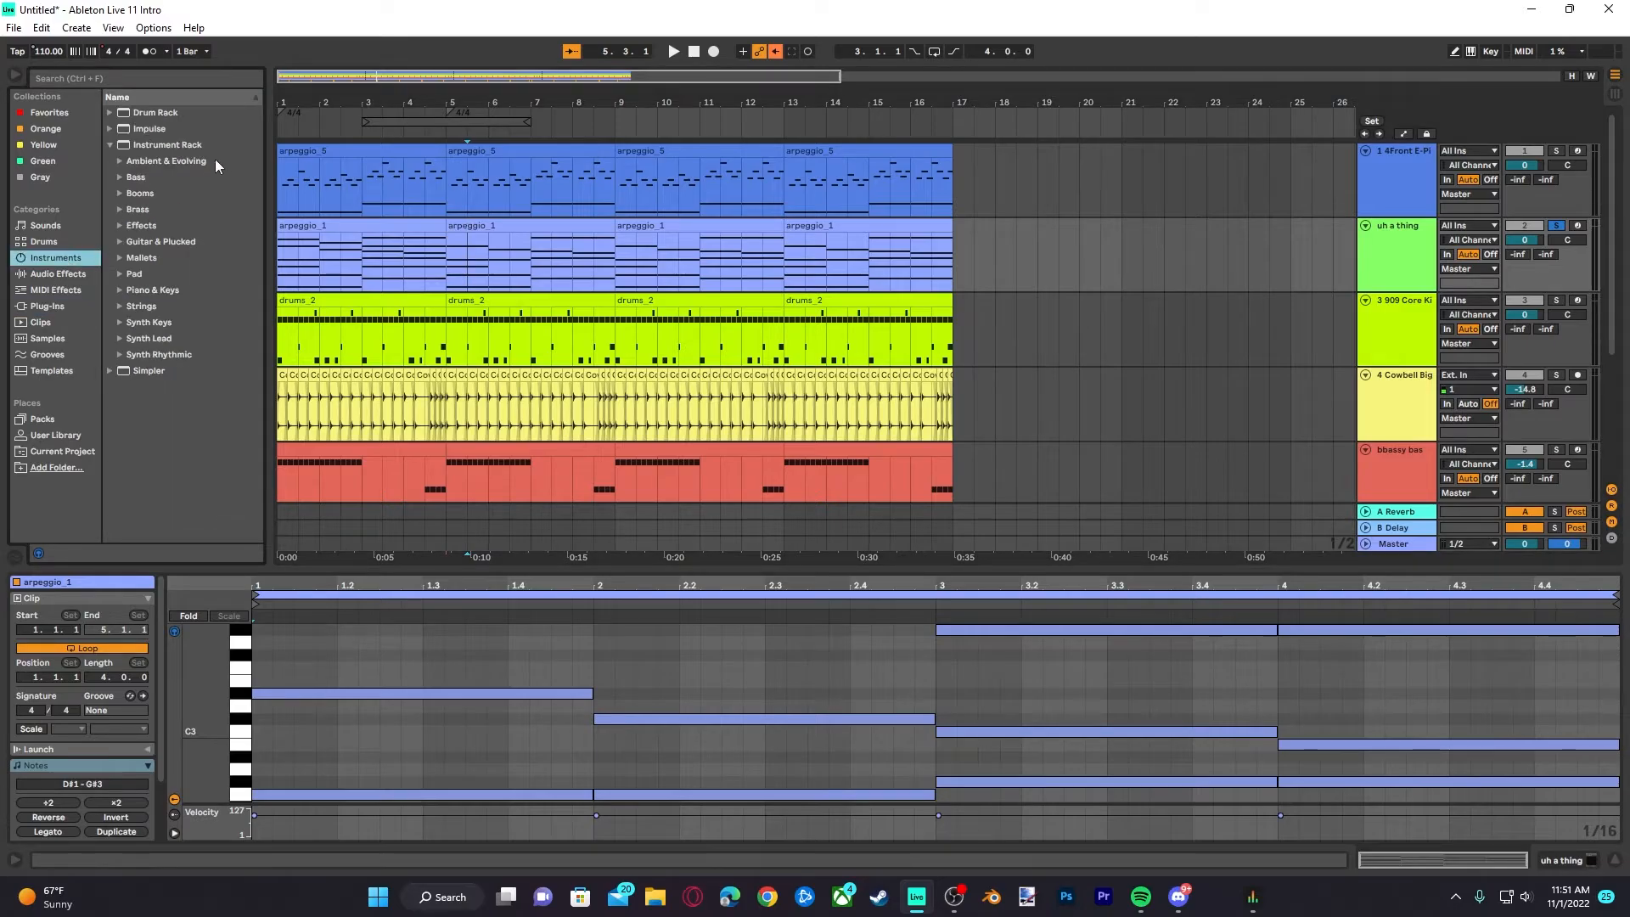
{"action": "left_click", "coordinate": [119, 292]}
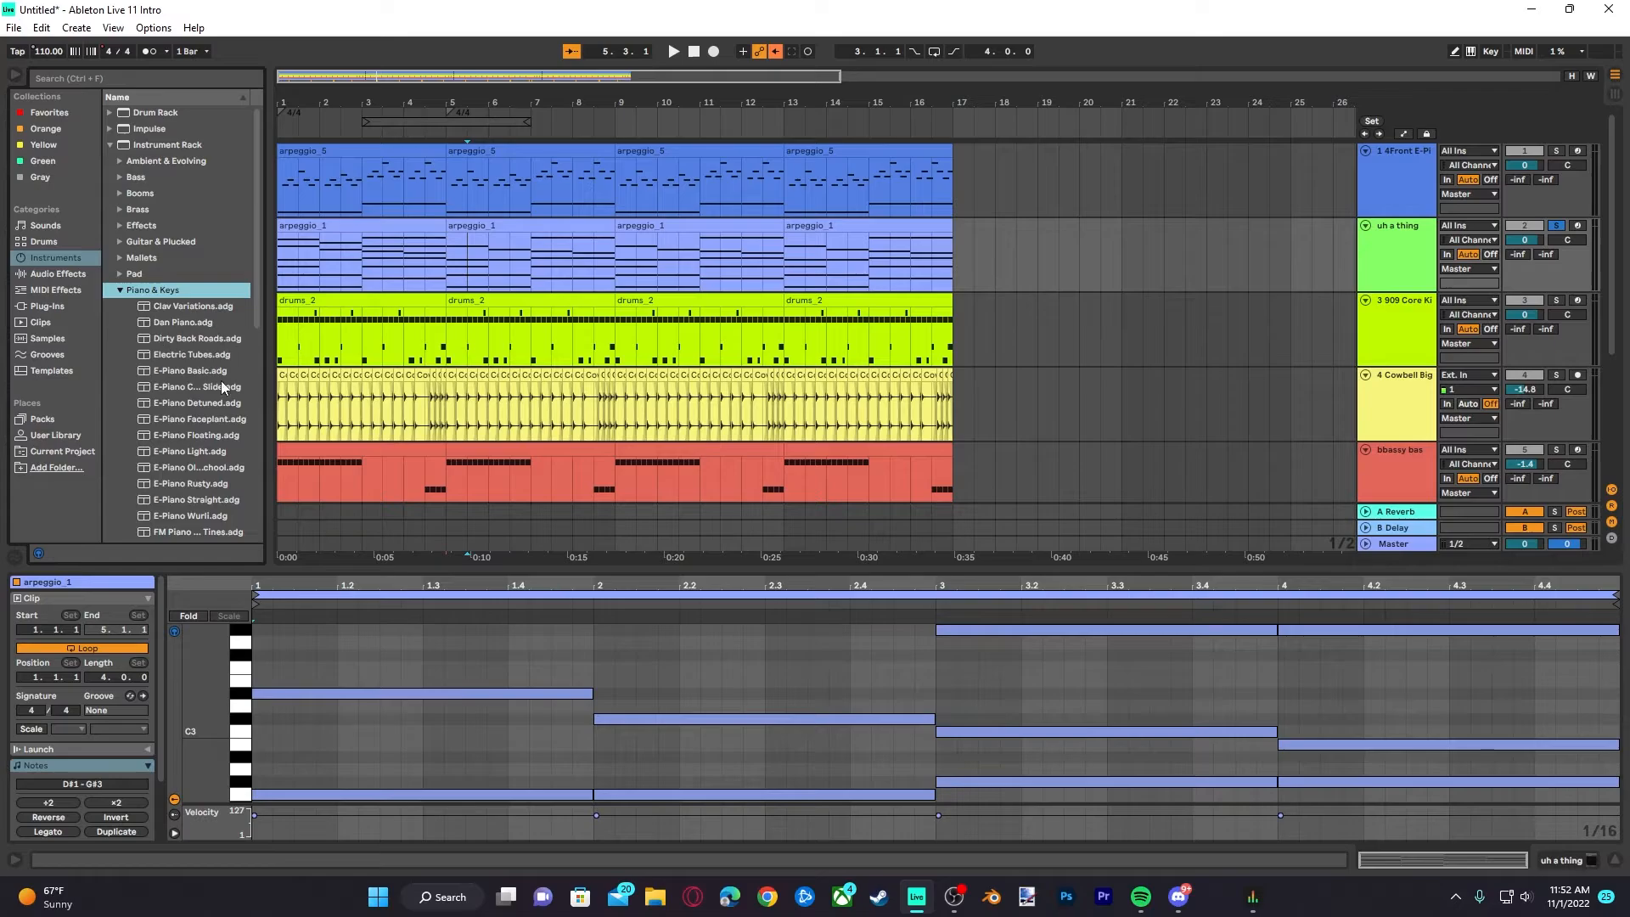
{"action": "left_click_drag", "start_coordinate": [212, 404], "coordinate": [322, 288]}
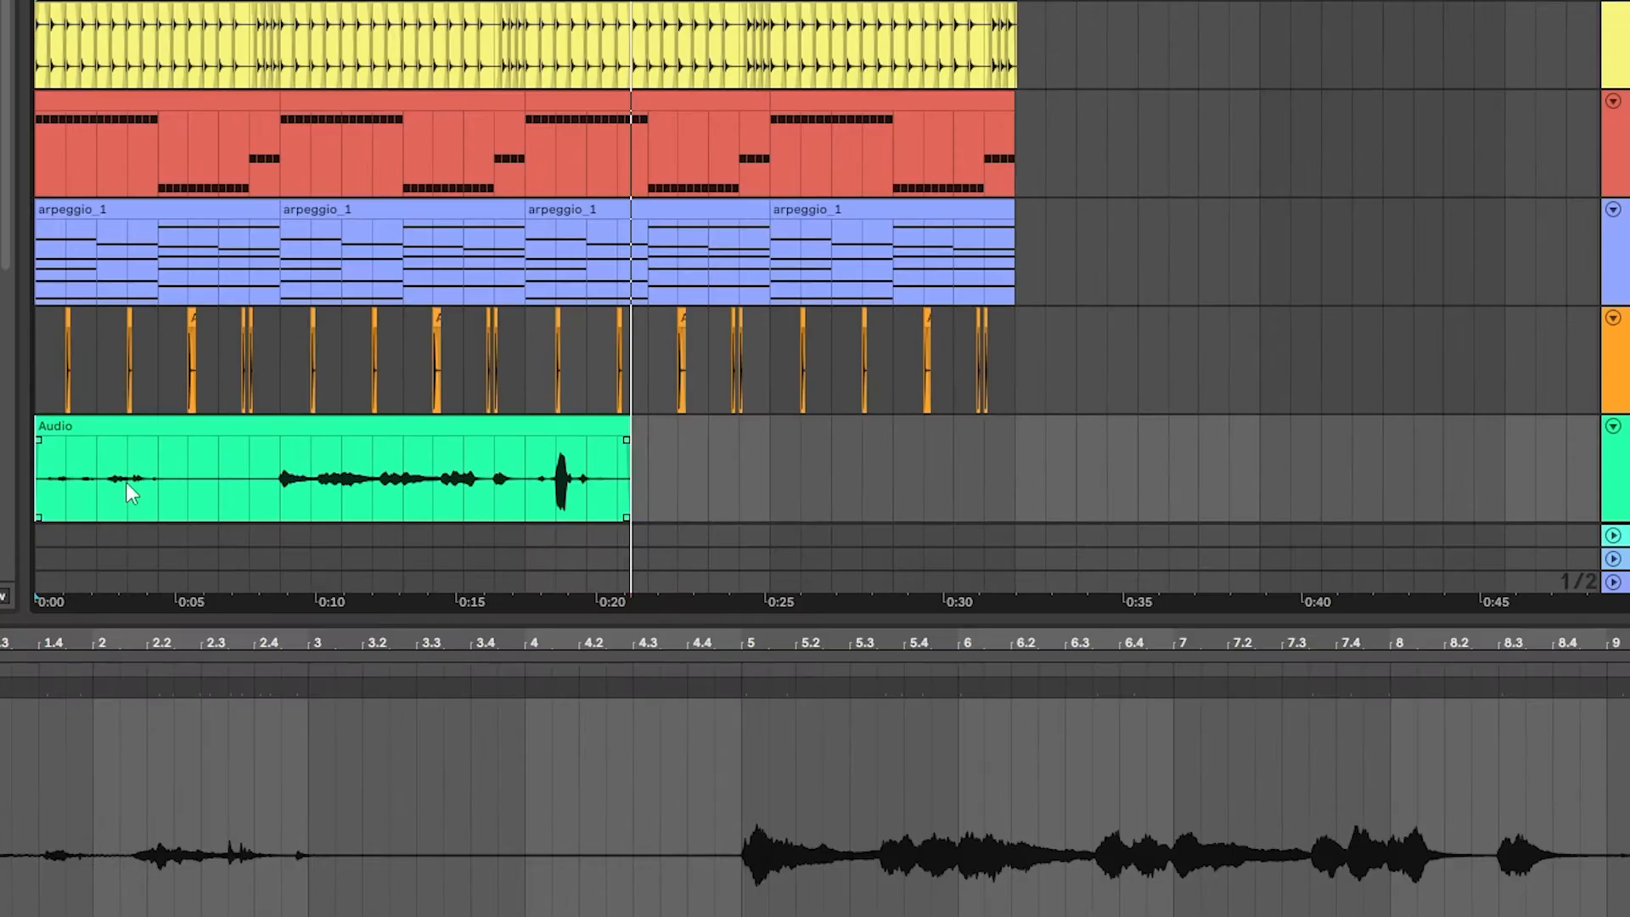
Play the new recording on the 8 Audio track from chosen points within its first bars
{"action": "left_click", "coordinate": [314, 481]}
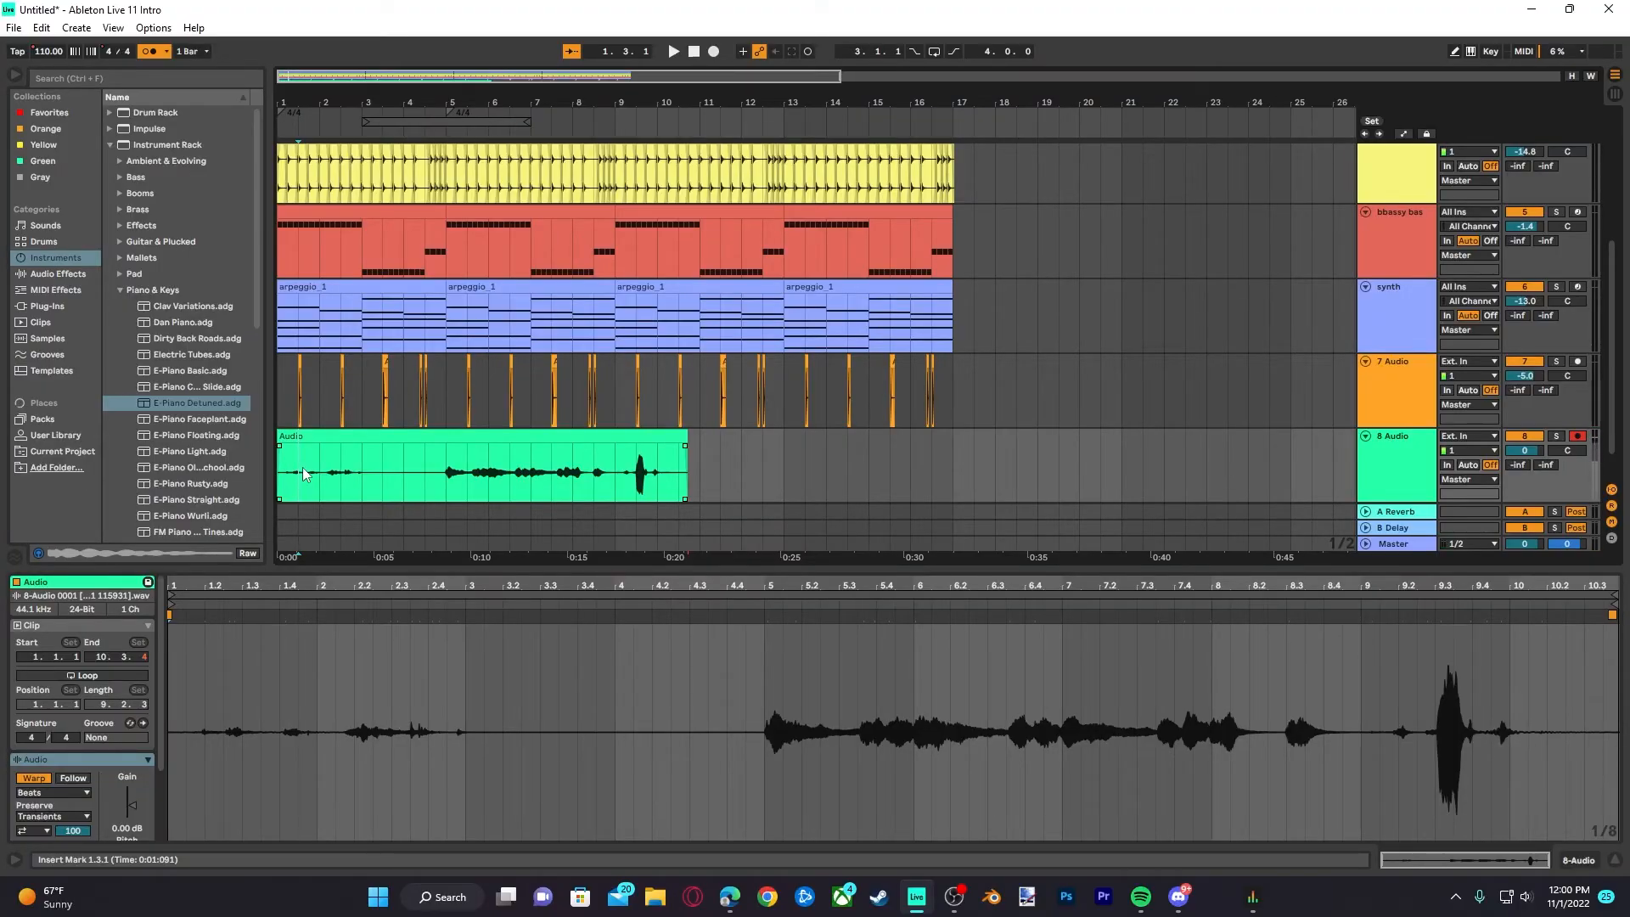
{"action": "left_click", "coordinate": [430, 482]}
{"action": "key", "text": "space"}
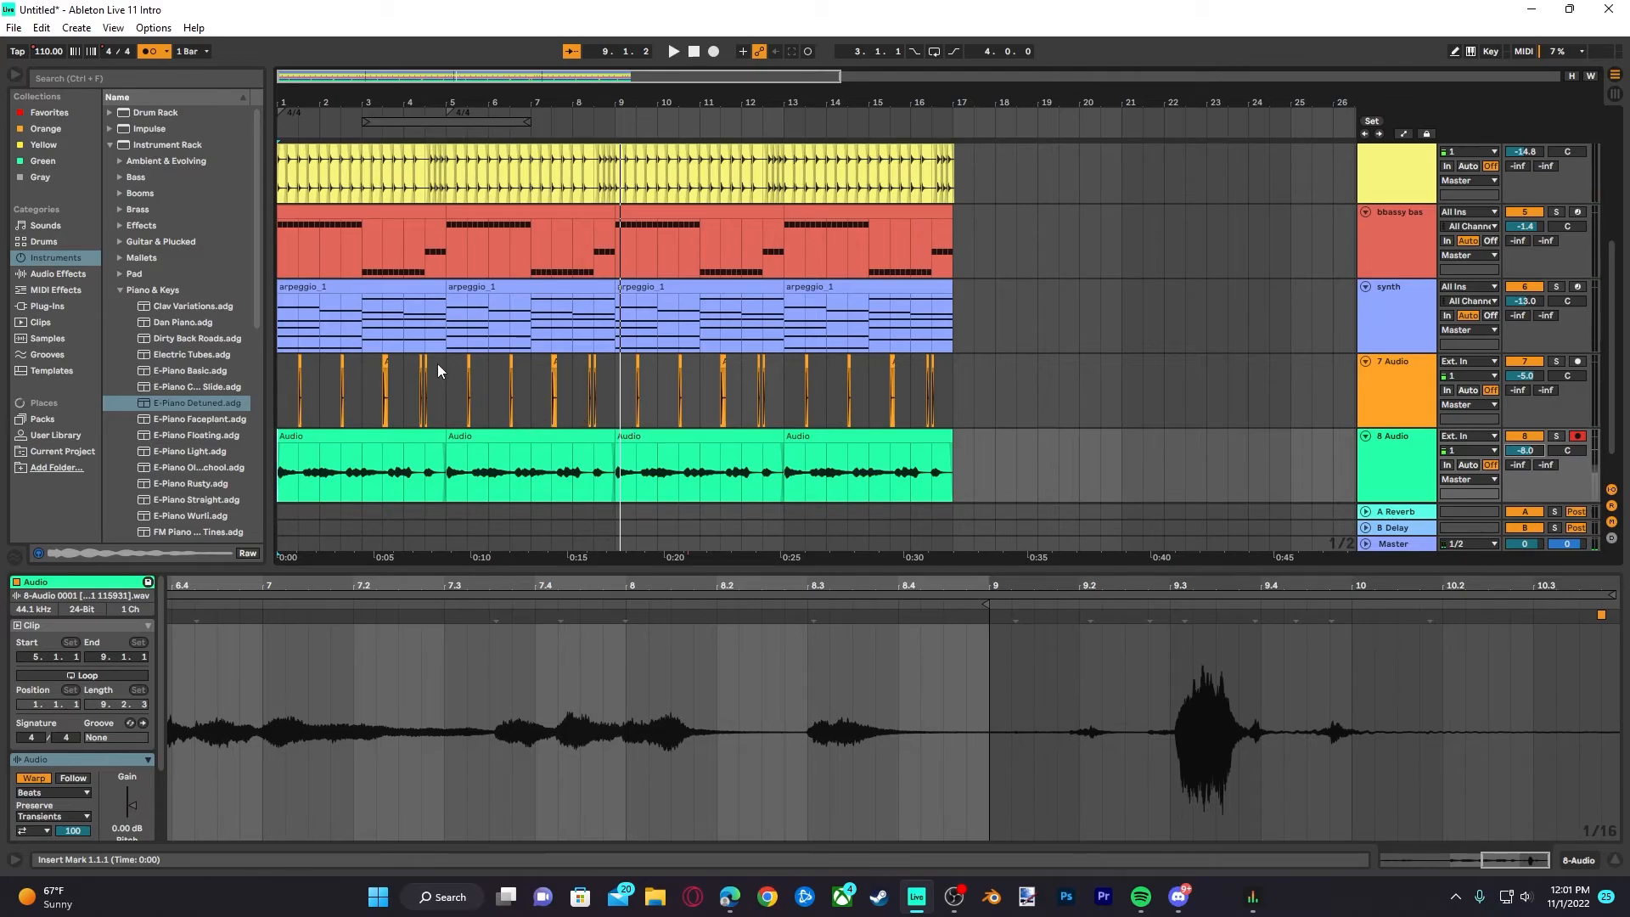
Find the Bright Room reverb preset among the audio effects matching "rev" and load it onto the first arpeggio track
{"action": "scroll", "coordinate": [968, 506], "scroll_direction": "up", "scroll_amount": 2}
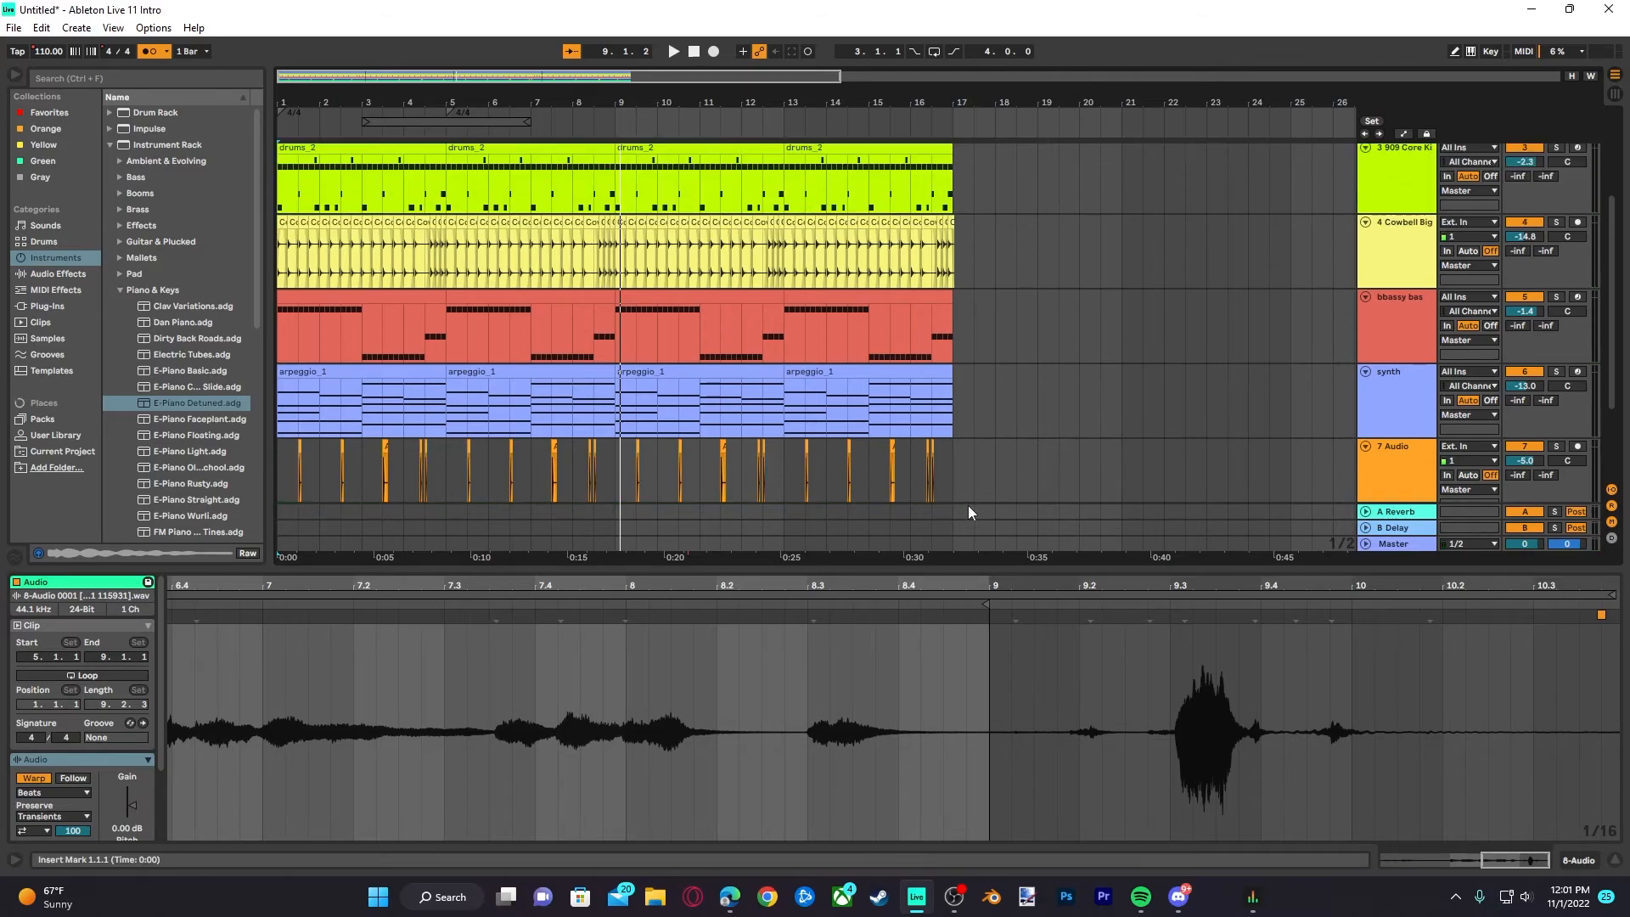
{"action": "left_click_drag", "start_coordinate": [961, 567], "coordinate": [1071, 787]}
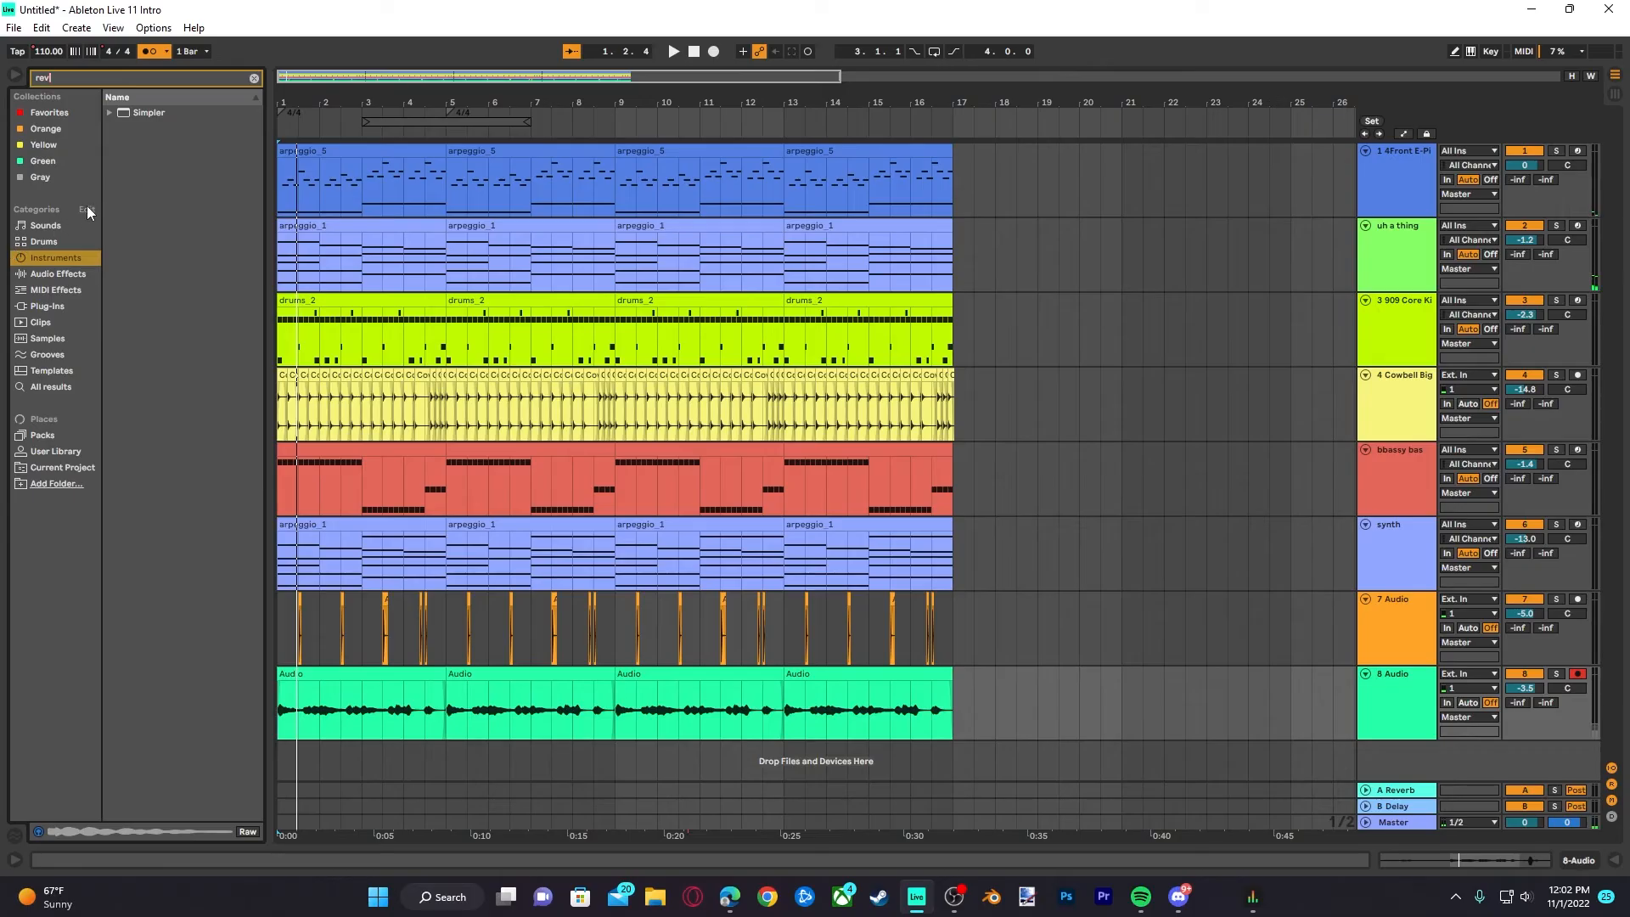
{"action": "left_click", "coordinate": [63, 276]}
{"action": "left_click", "coordinate": [70, 288]}
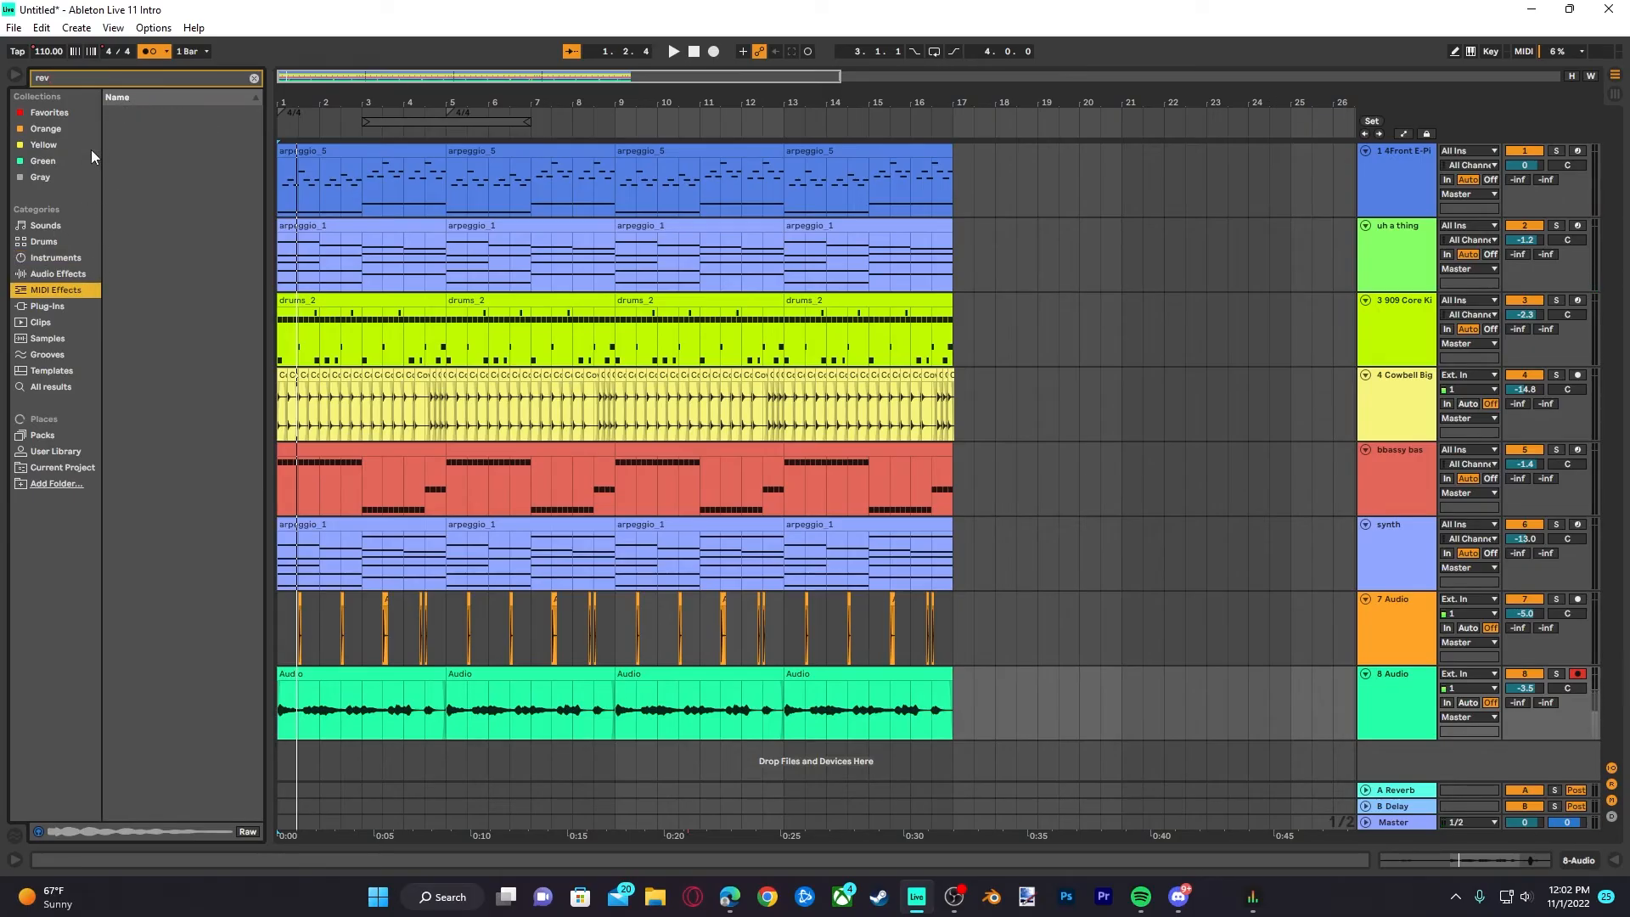
{"action": "left_click", "coordinate": [64, 273]}
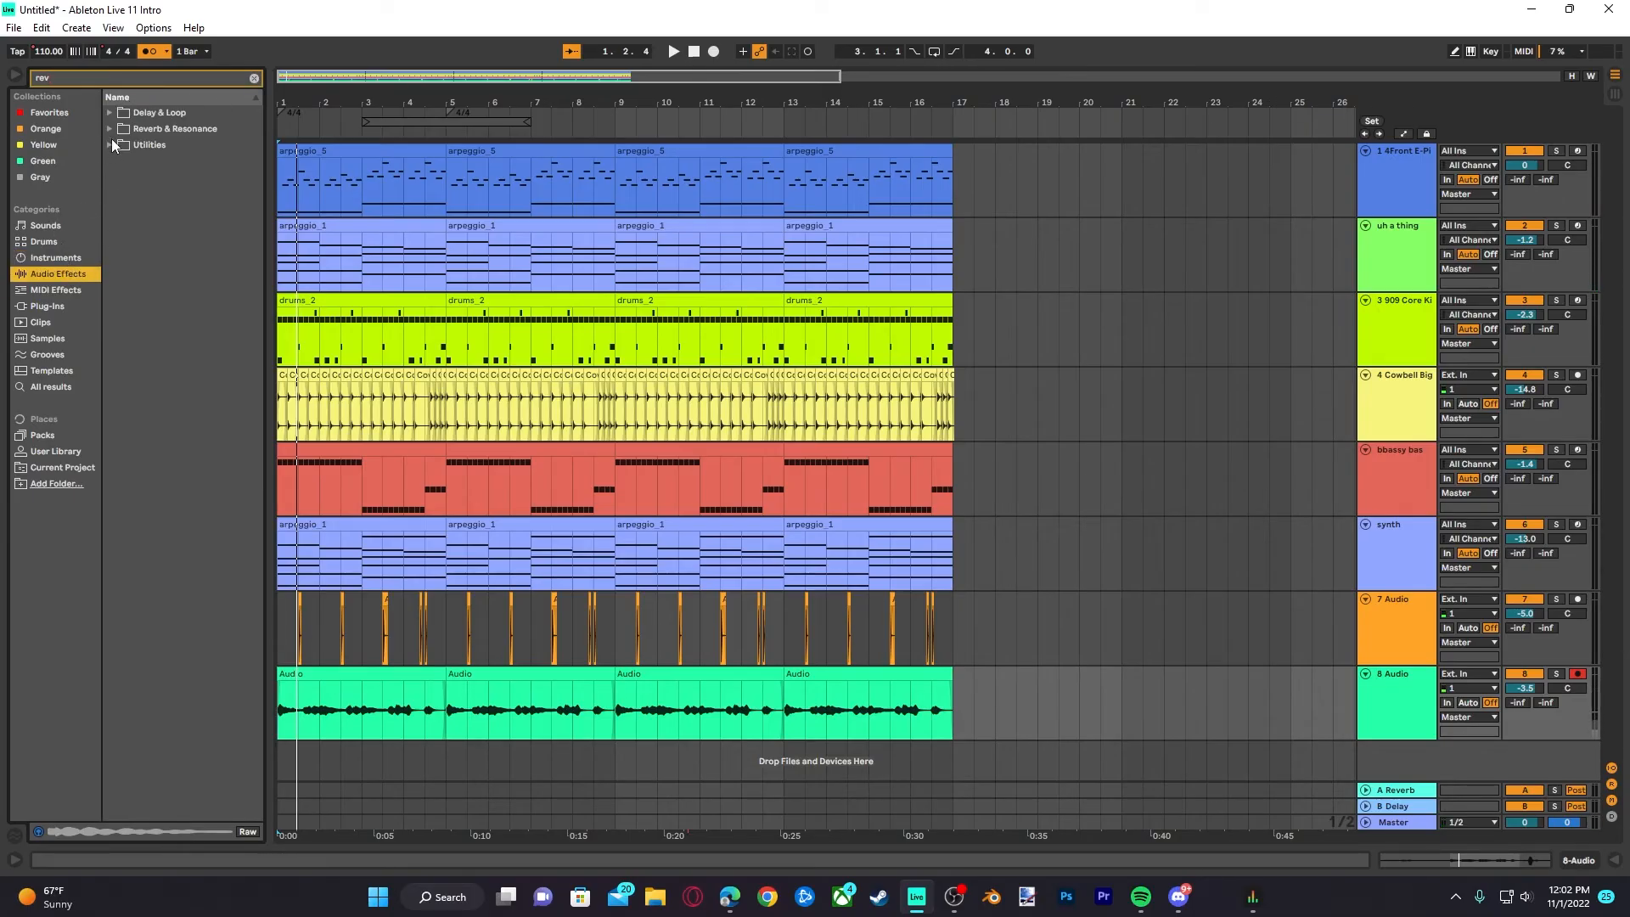
{"action": "left_click", "coordinate": [112, 133]}
{"action": "left_click", "coordinate": [120, 145]}
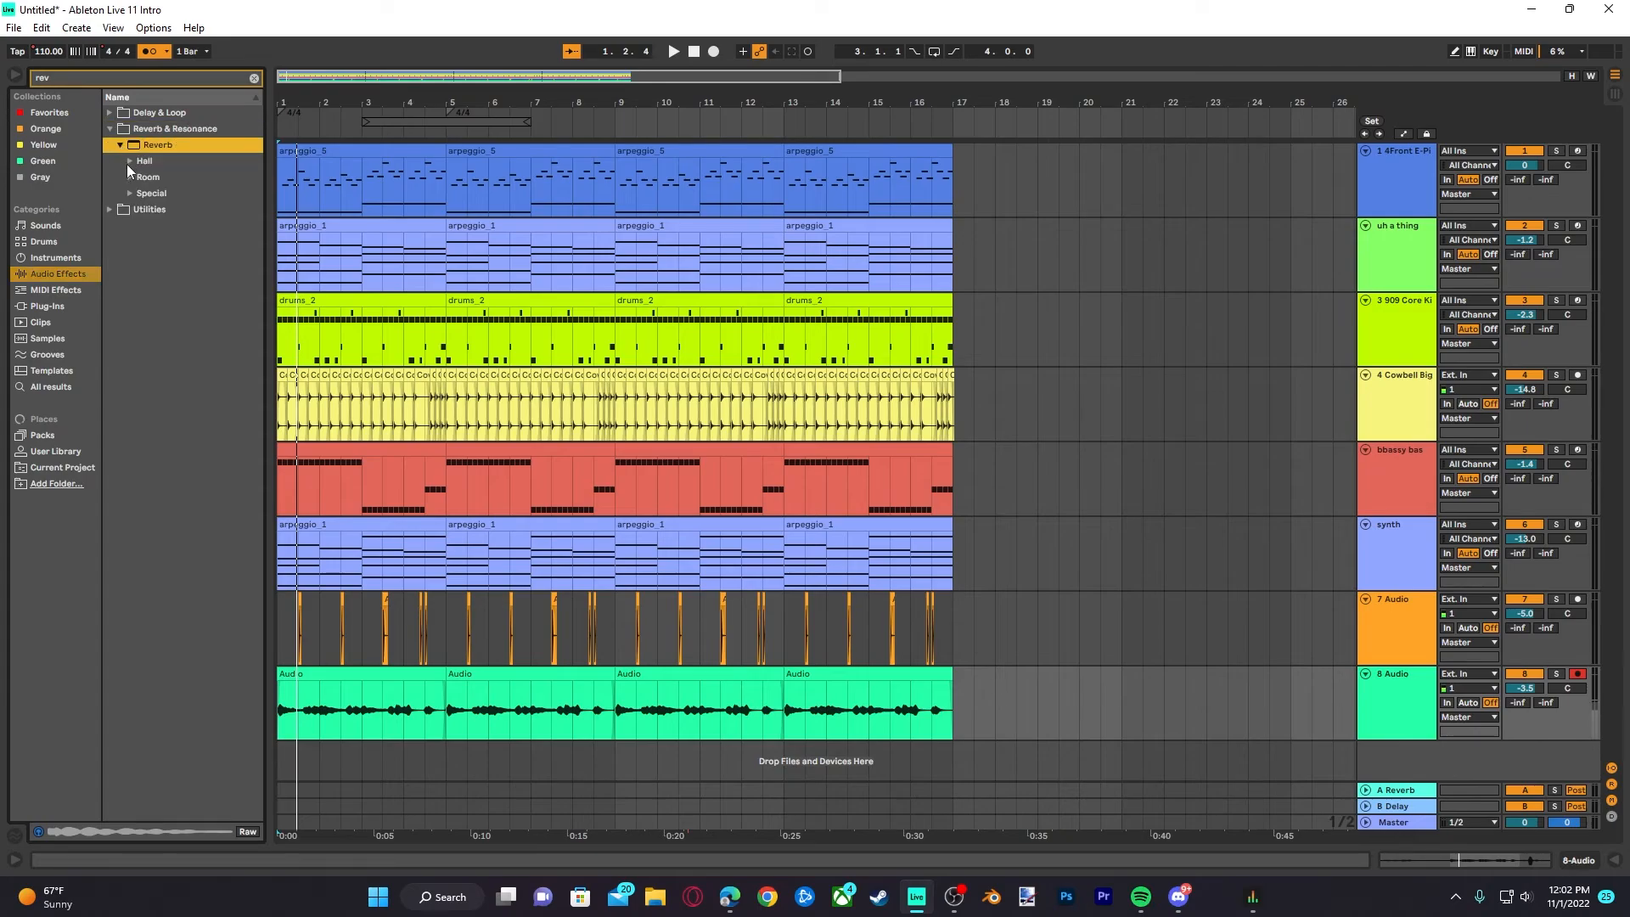
{"action": "left_click", "coordinate": [130, 177]}
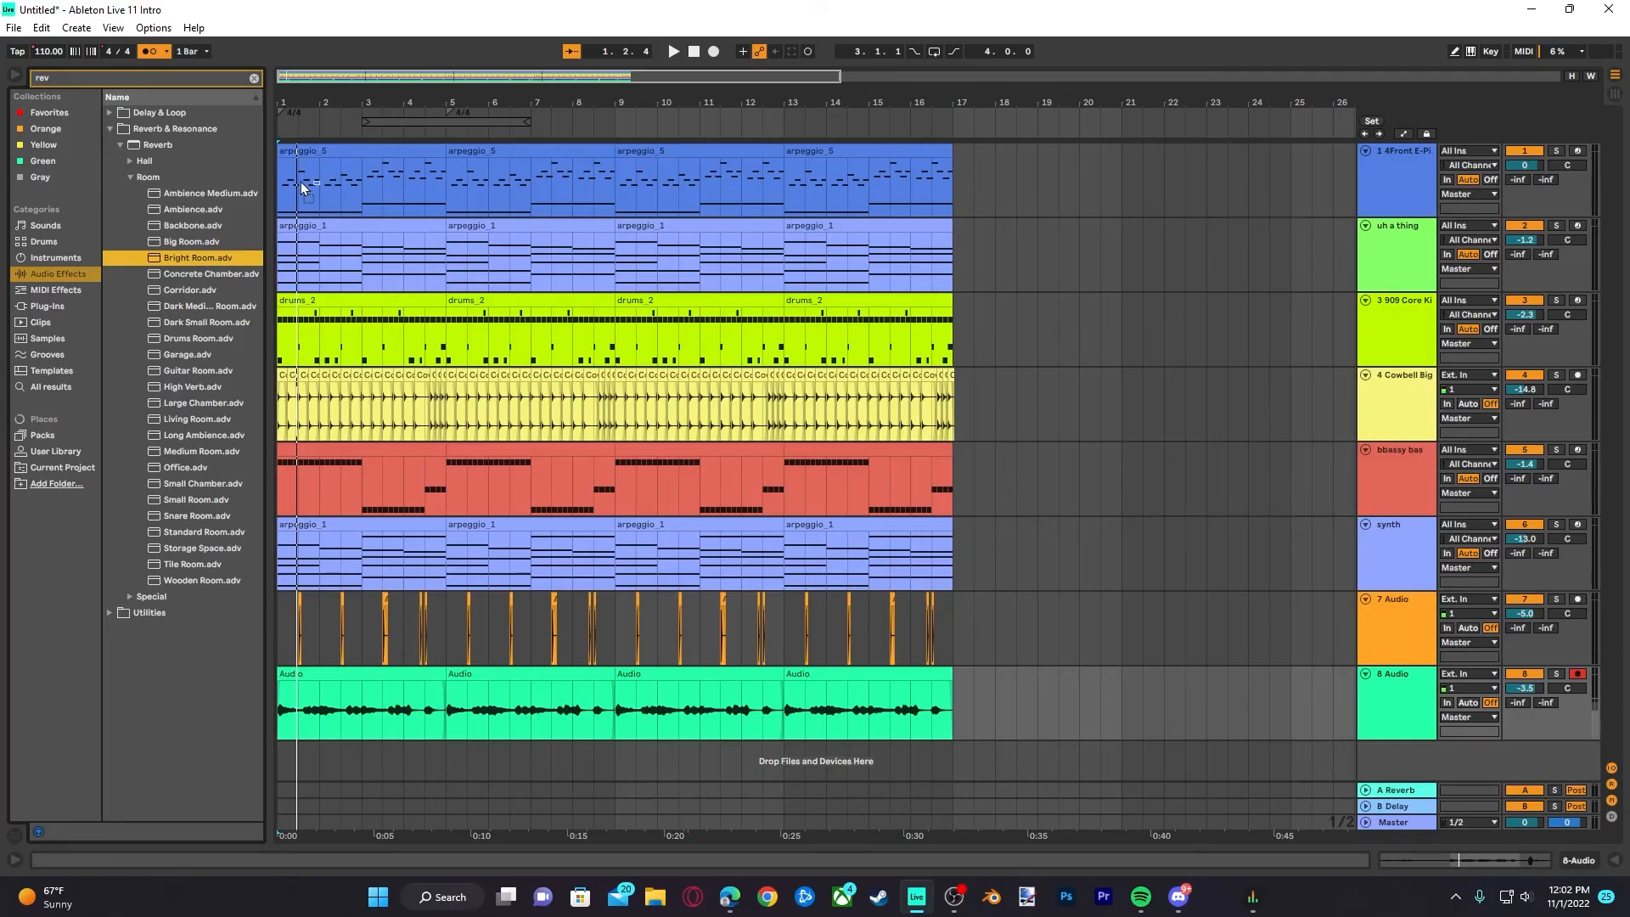
{"action": "left_click_drag", "start_coordinate": [300, 182], "coordinate": [296, 181]}
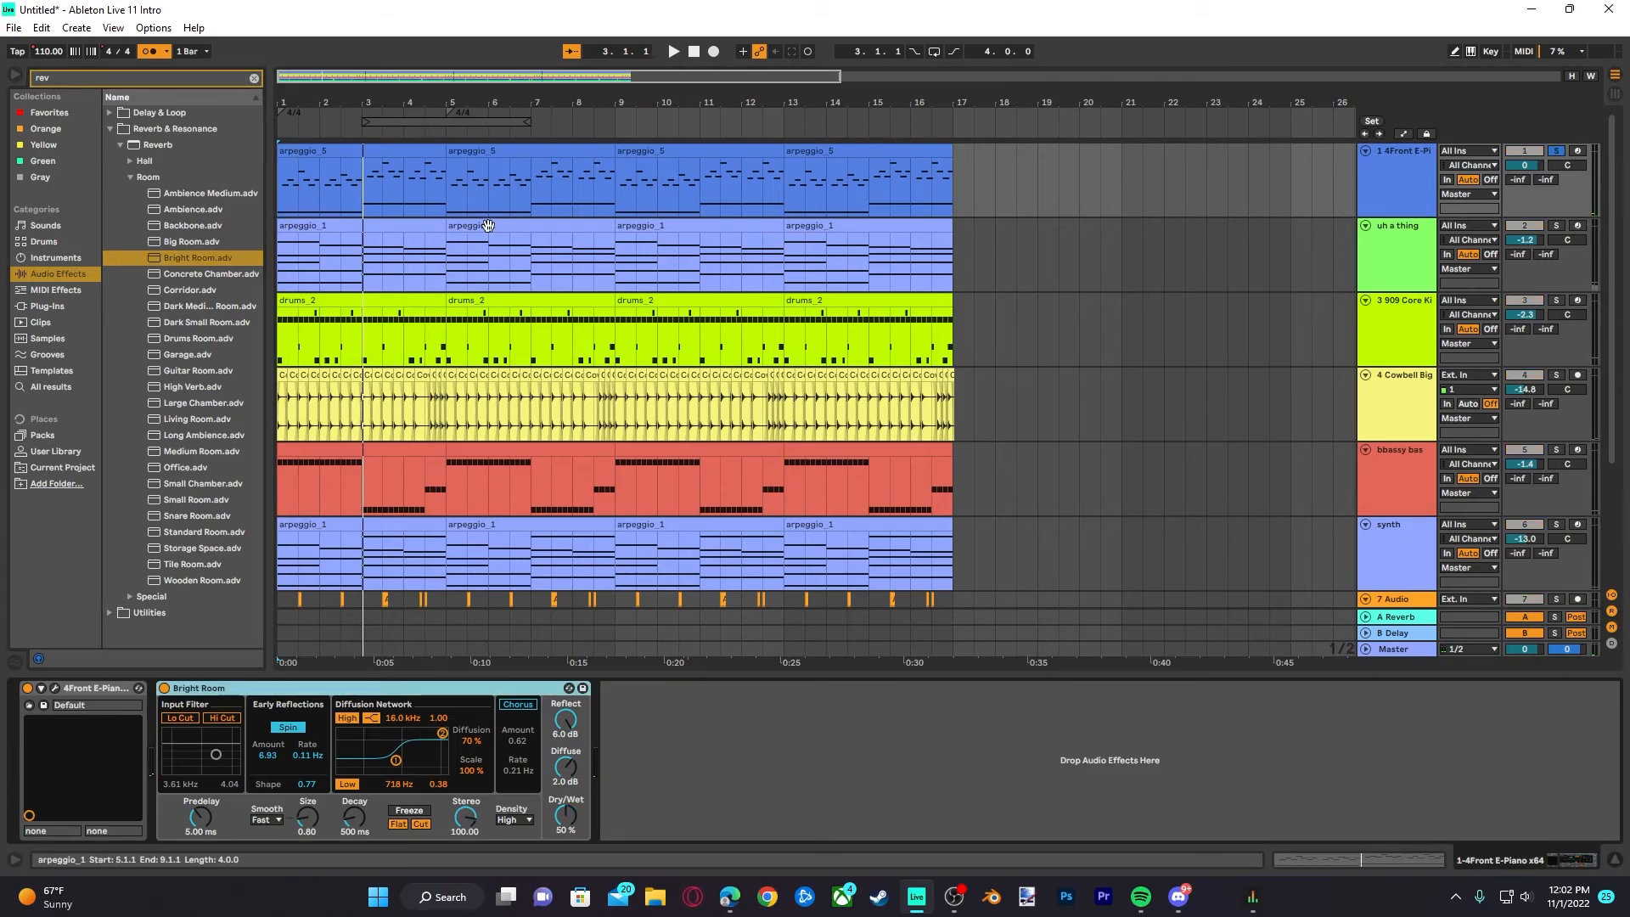
Copy the Bright Room reverb onto the "uh a thing" track and the 909 Core Kit drum track
{"action": "left_click", "coordinate": [460, 246]}
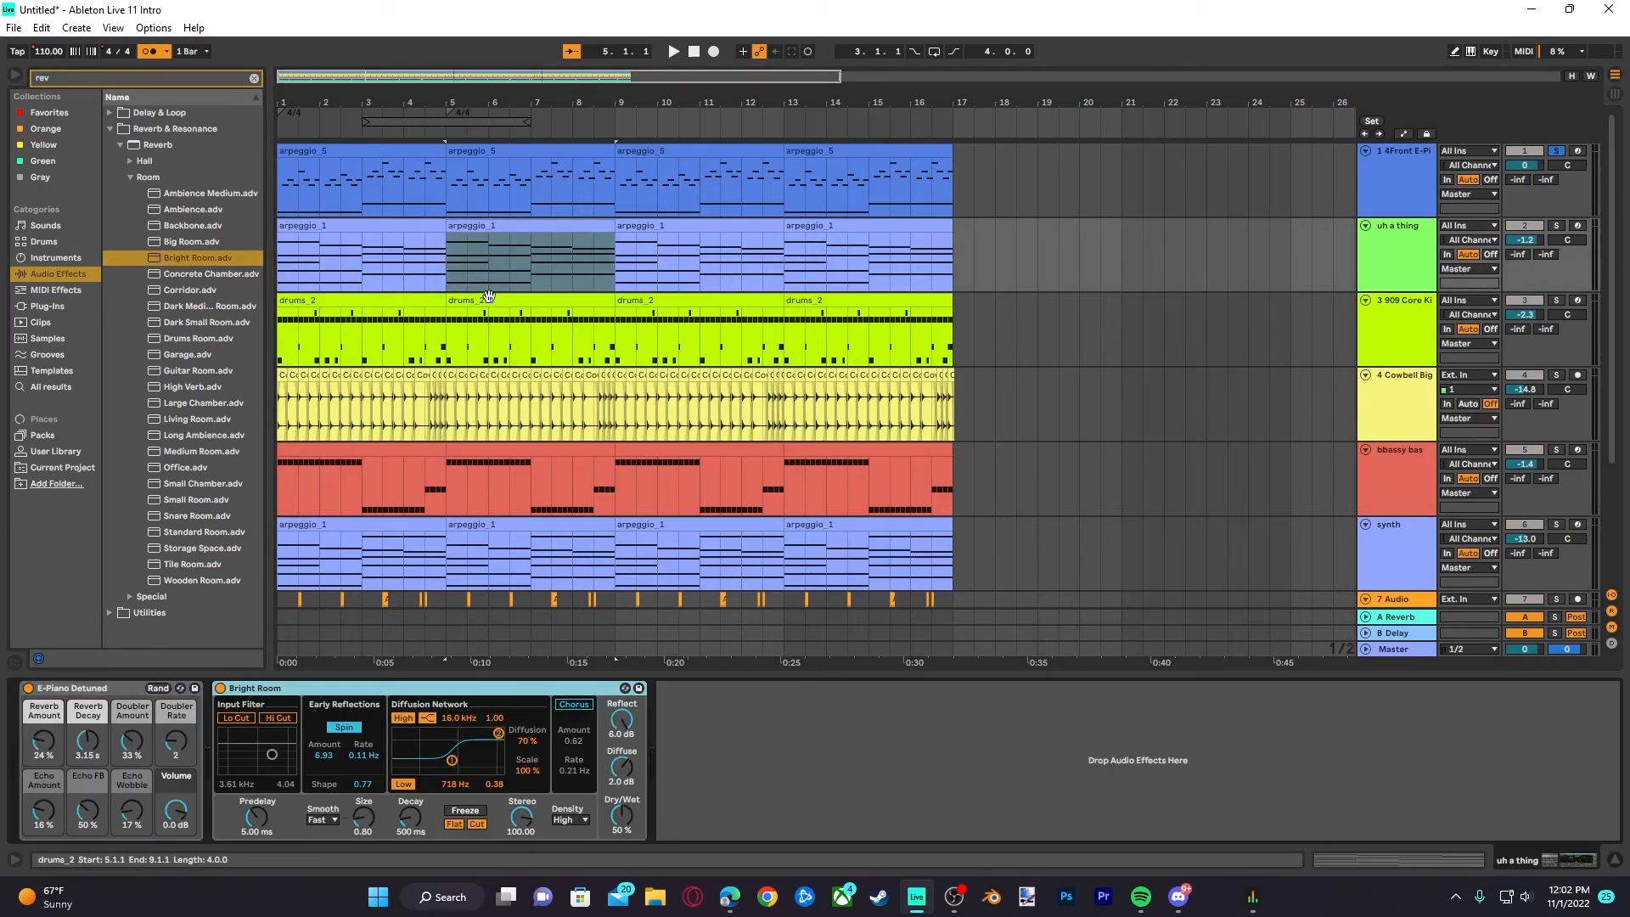
{"action": "left_click", "coordinate": [490, 301]}
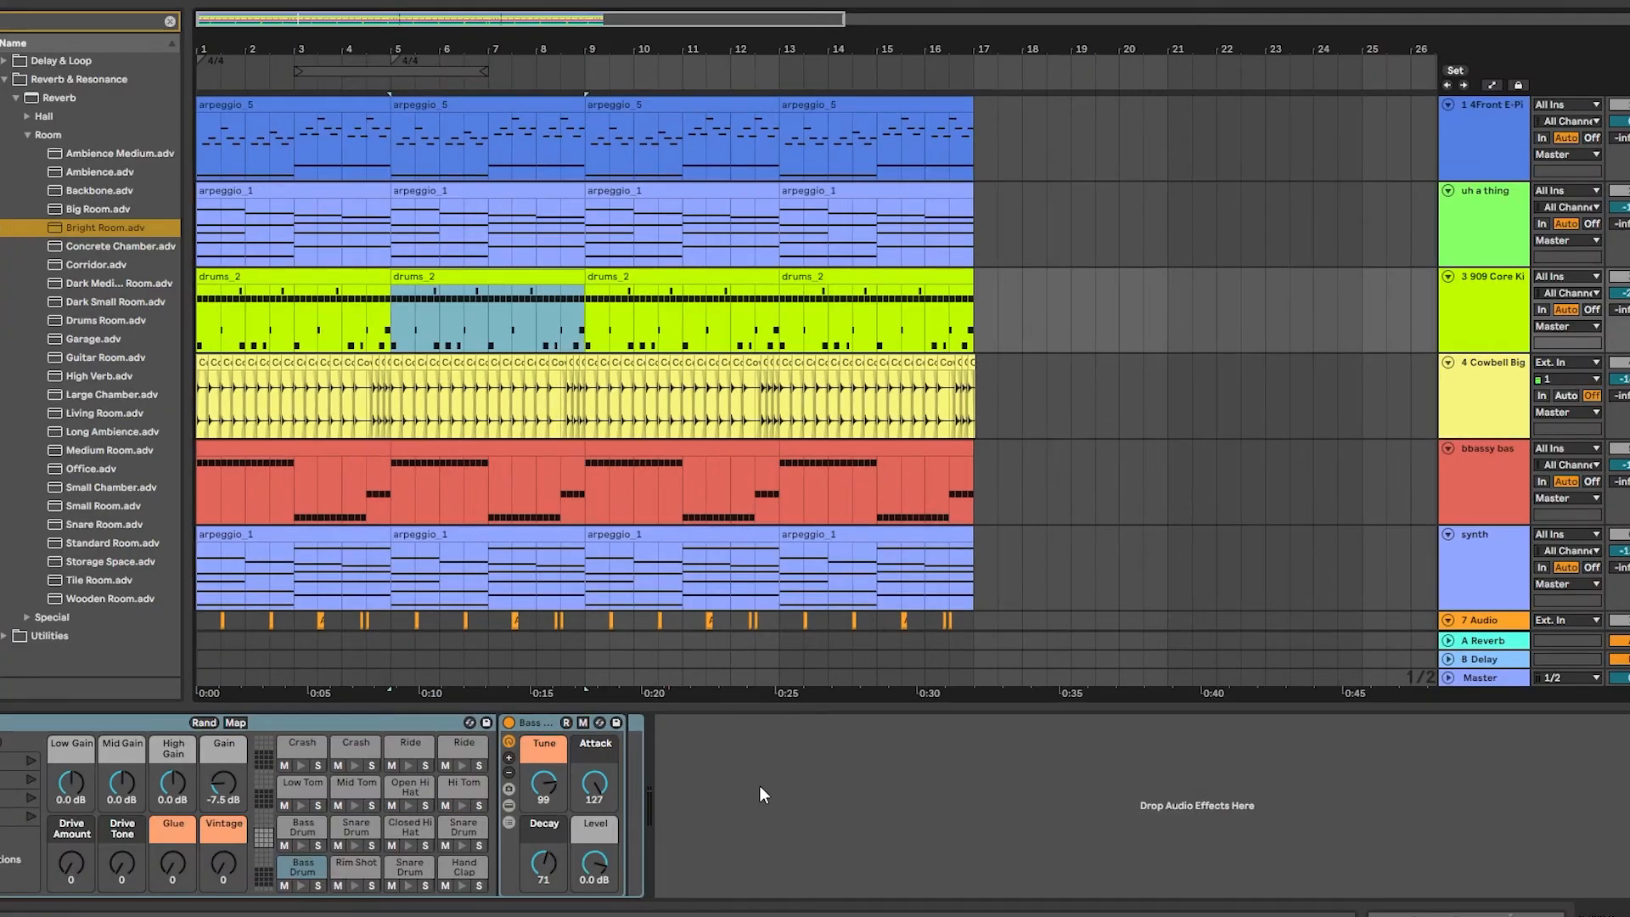
{"action": "left_click", "coordinate": [849, 722]}
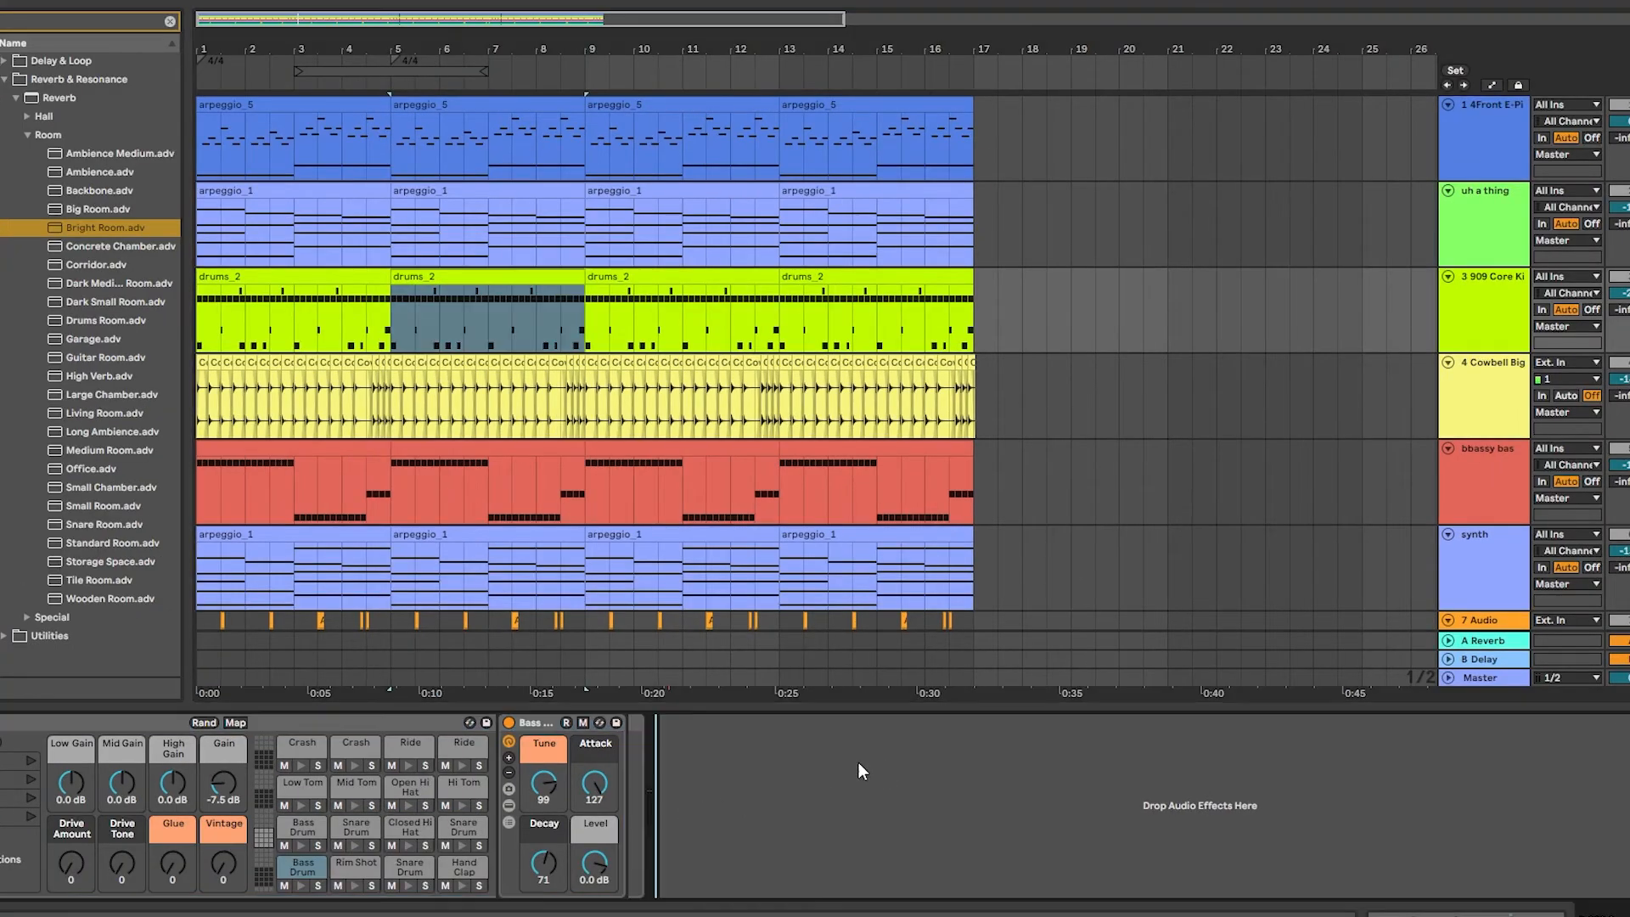
{"action": "key", "text": "ctrl+v"}
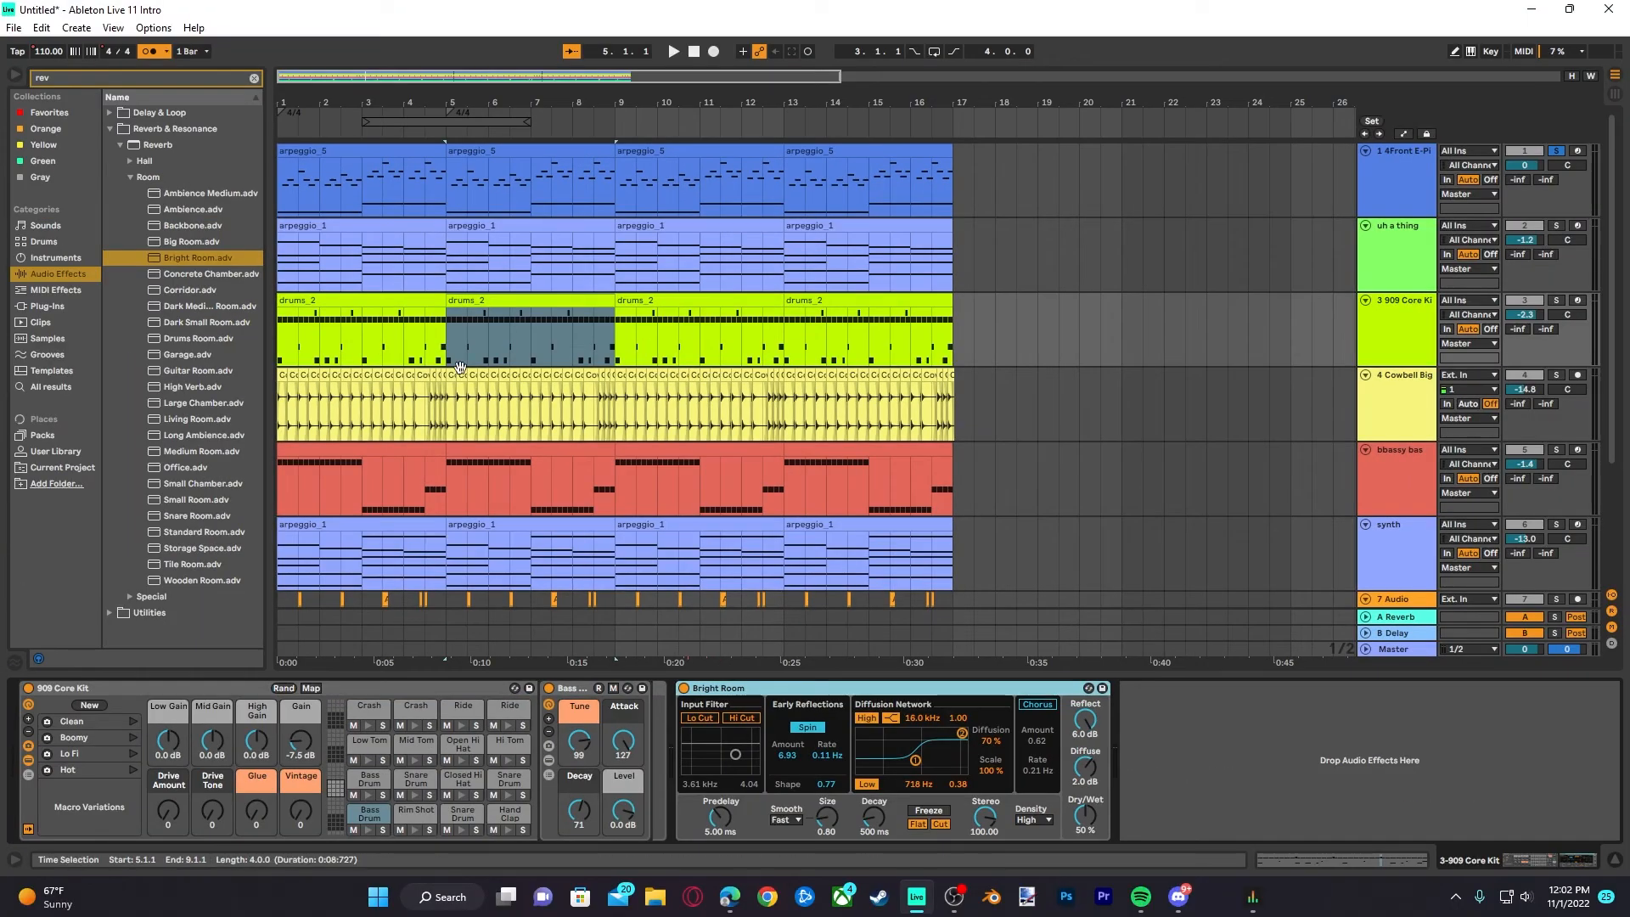
Paste the Bright Room reverb onto the cowbell, bass and synth tracks
{"action": "left_click", "coordinate": [456, 399]}
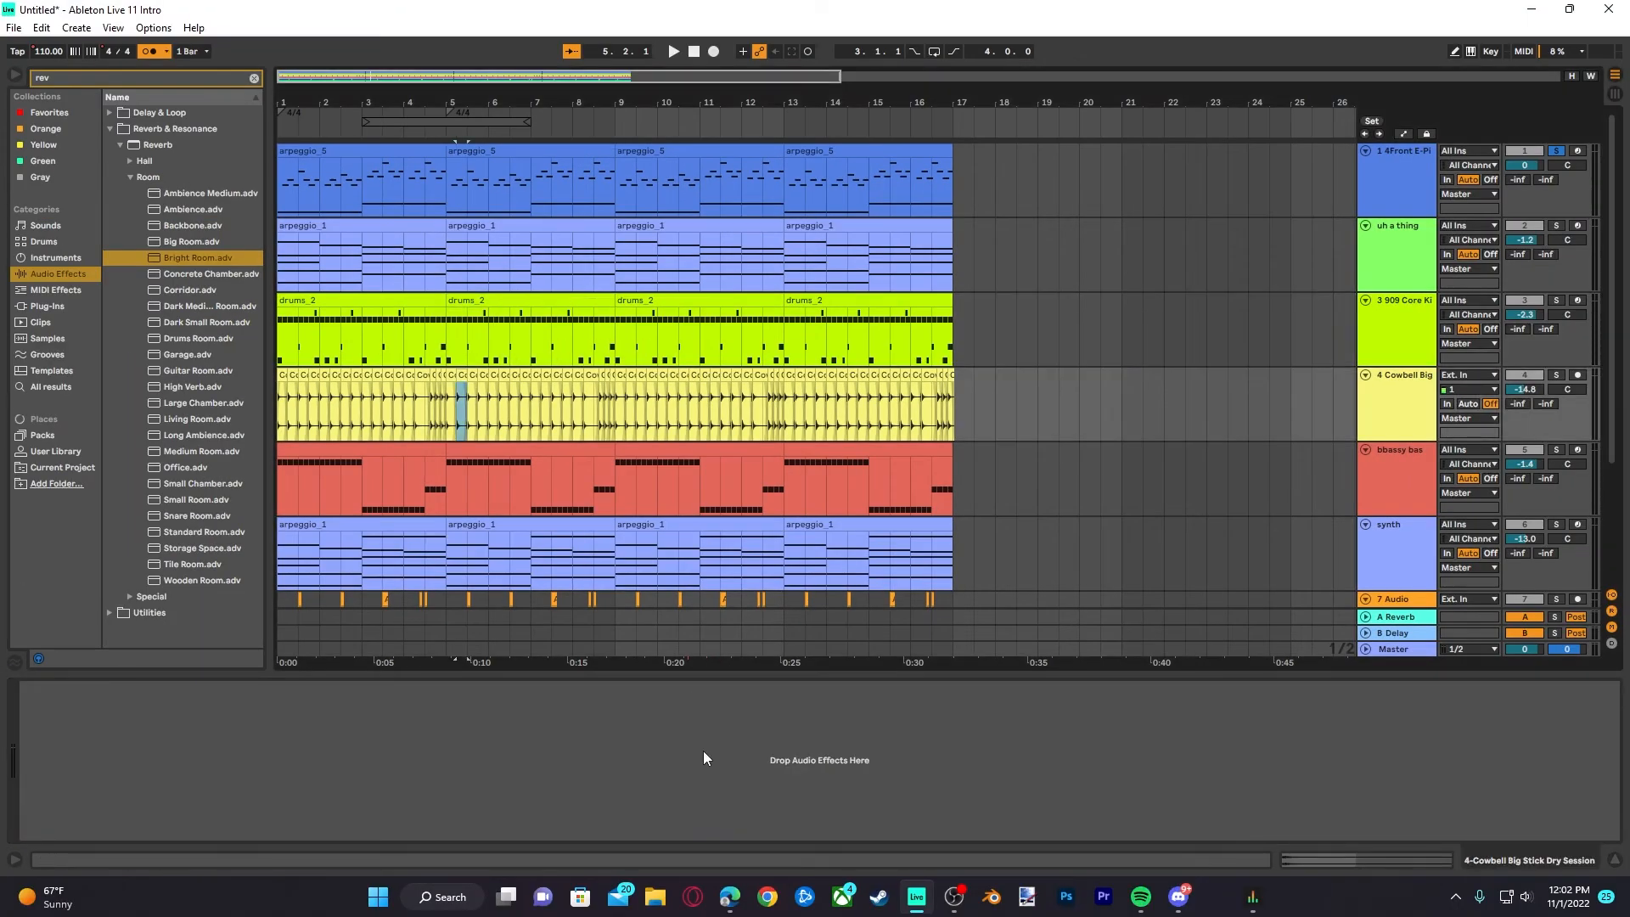
{"action": "left_click", "coordinate": [526, 442]}
{"action": "left_click", "coordinate": [608, 741]}
{"action": "key", "text": "ctrl+v"}
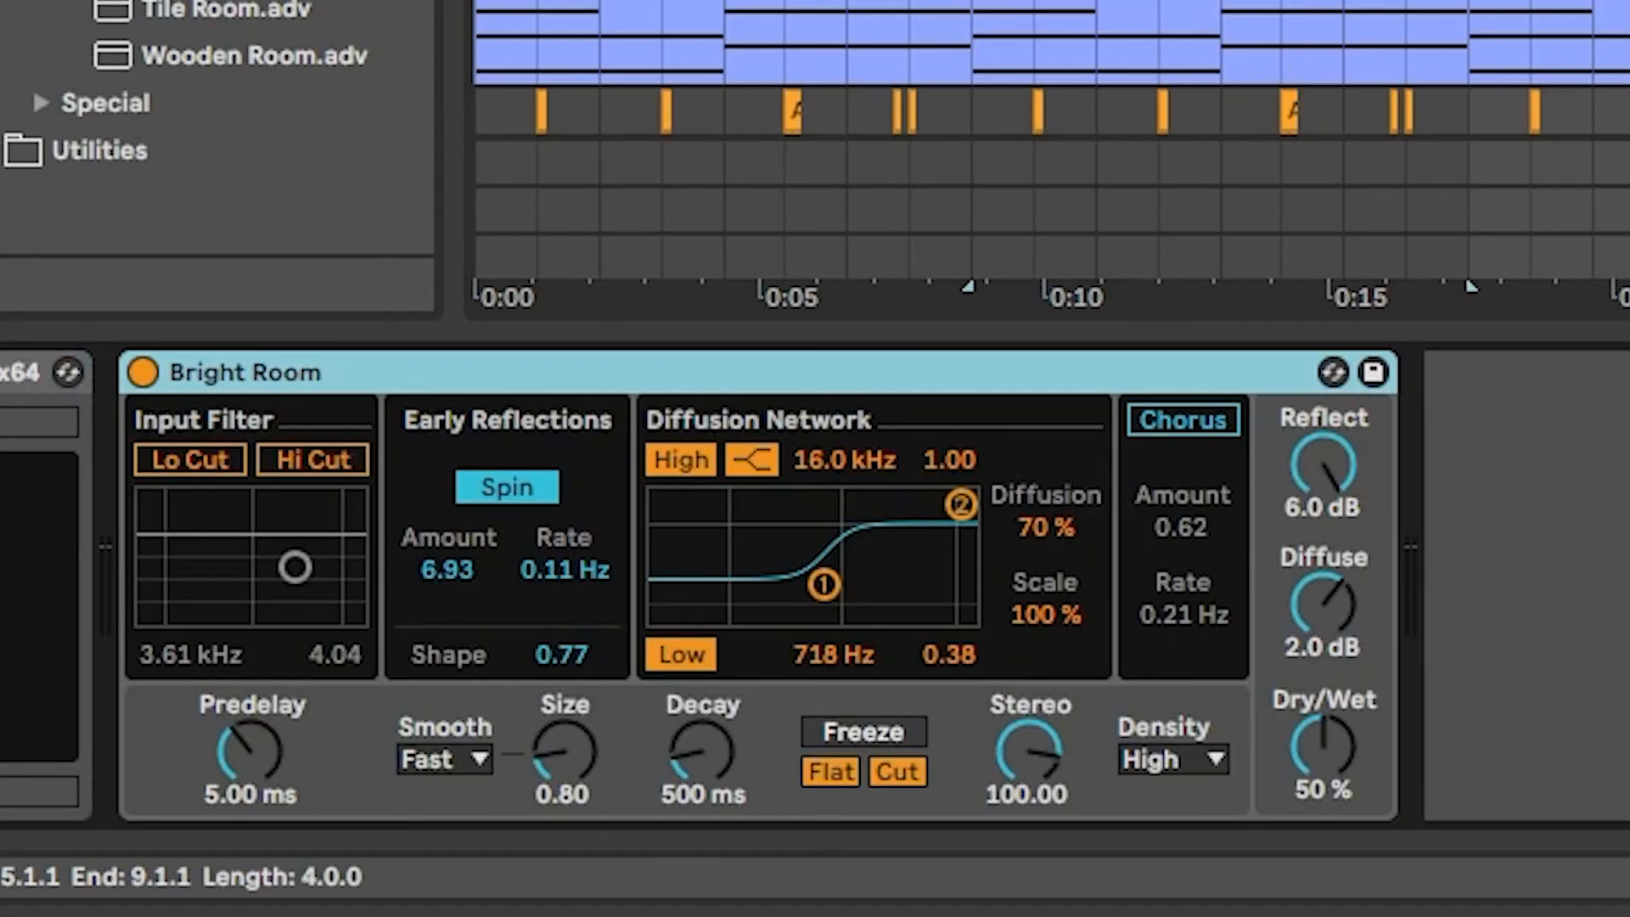
{"action": "left_click", "coordinate": [527, 524]}
{"action": "left_click", "coordinate": [657, 731]}
{"action": "key", "text": "ctrl+v"}
Paste the Bright Room reverb onto the 7 Audio track with the recorded hits
{"action": "scroll", "coordinate": [594, 509], "scroll_direction": "down", "scroll_amount": 2}
{"action": "left_click", "coordinate": [1290, 4]}
{"action": "left_click", "coordinate": [1566, 491]}
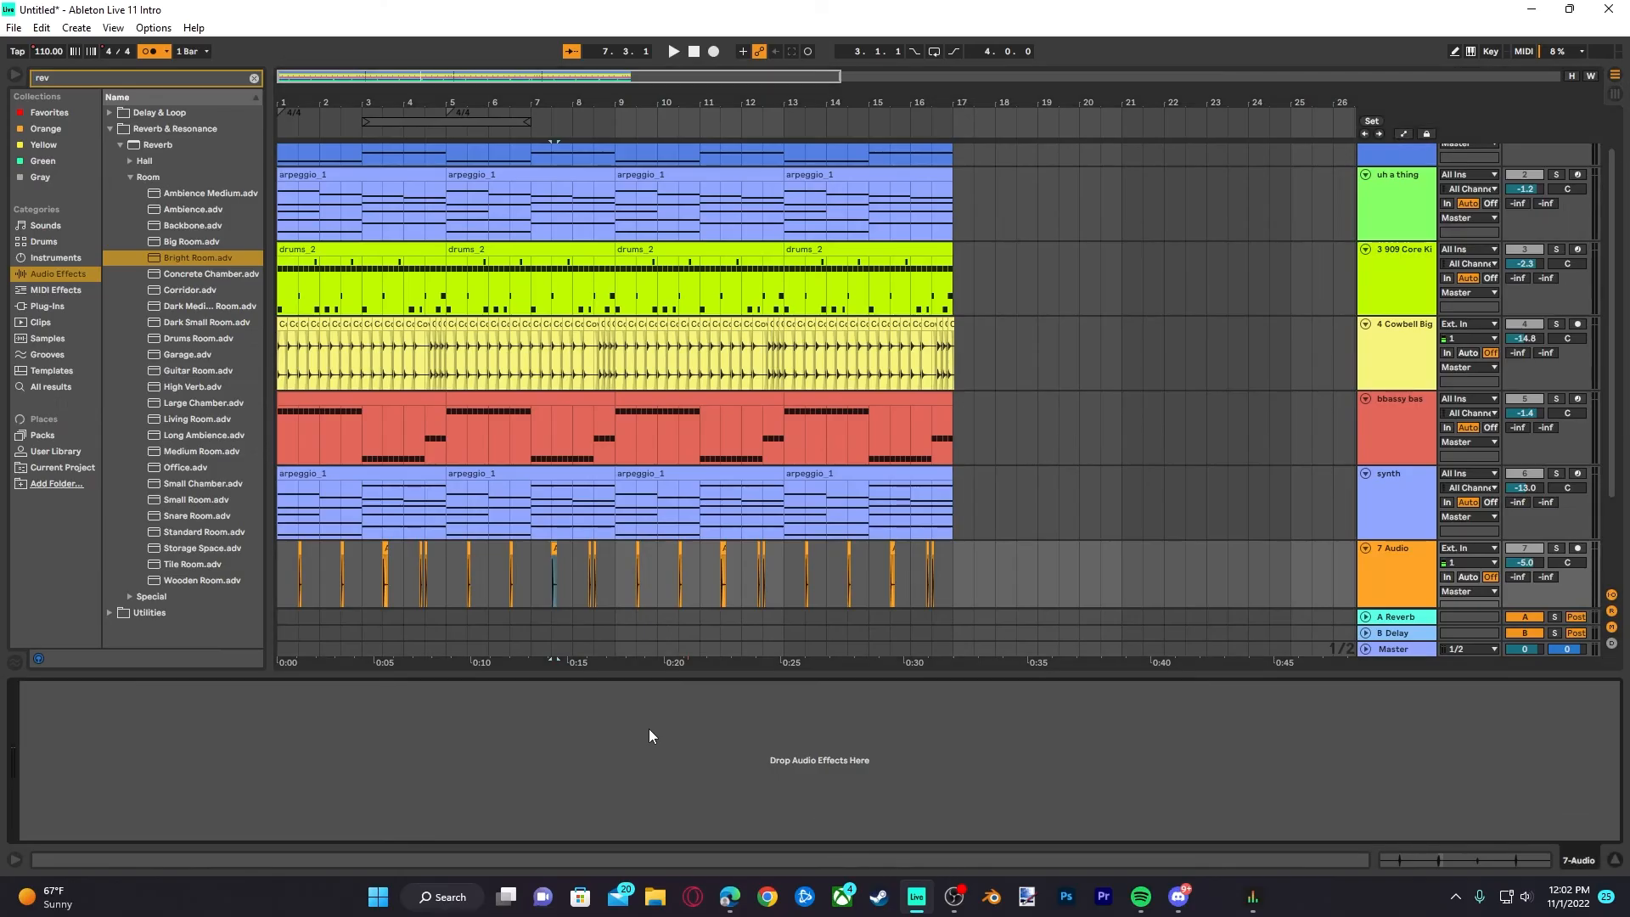
{"action": "key", "text": "ctrl+v"}
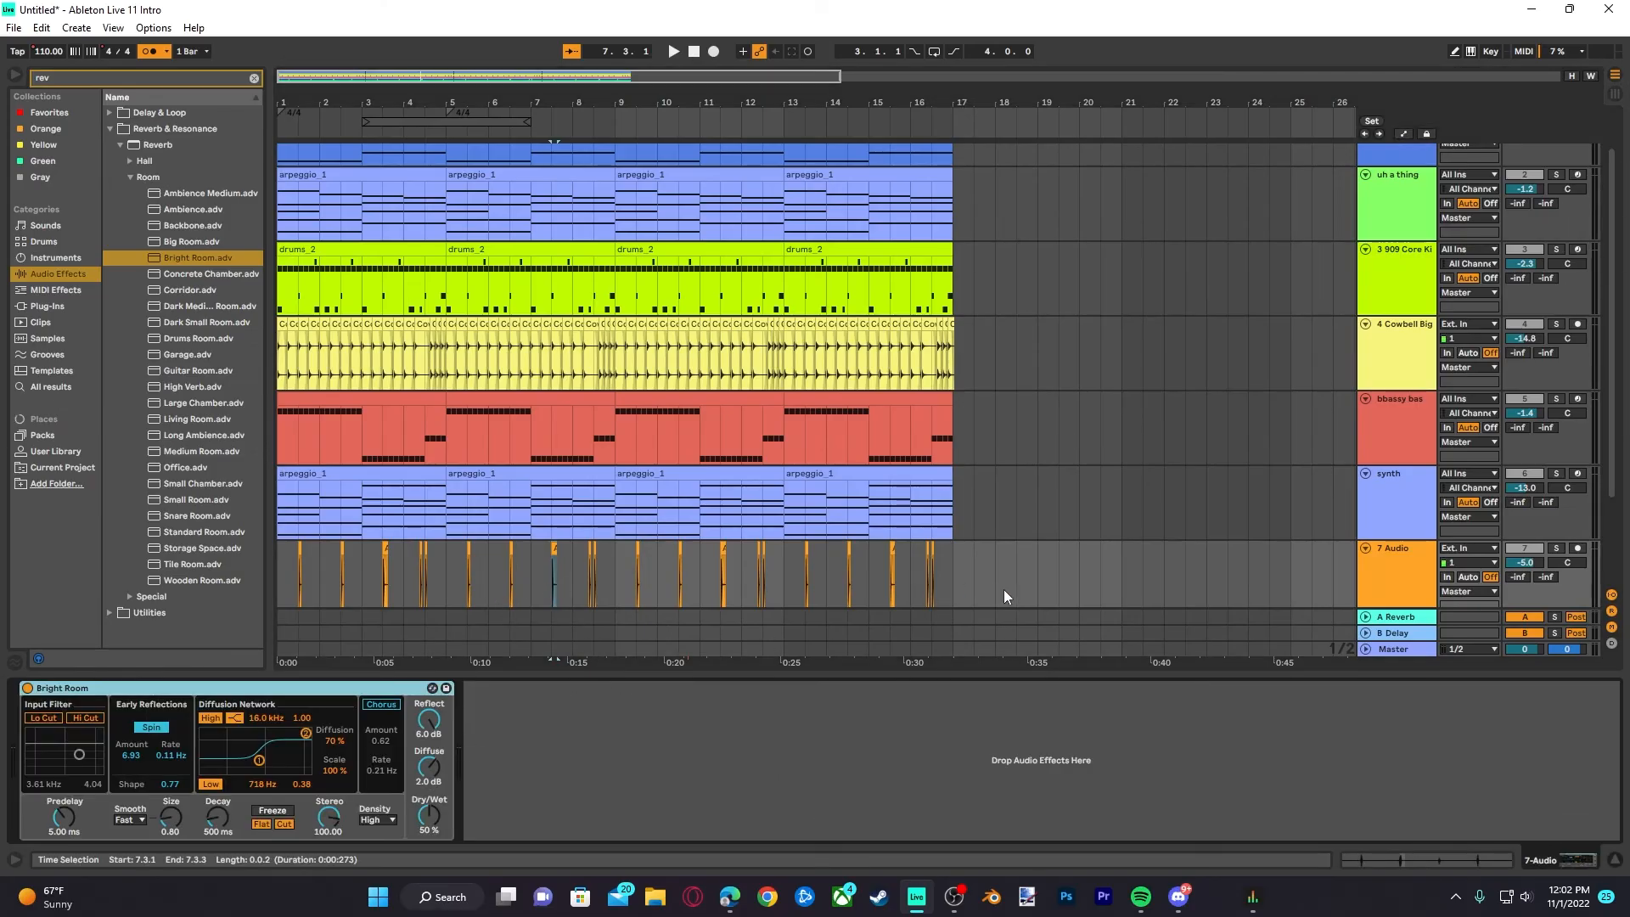
Show the bass track's devices with the insert mark at bar 1, and turn off solo on the first arpeggio track
{"action": "scroll", "coordinate": [628, 599], "scroll_direction": "up", "scroll_amount": 2}
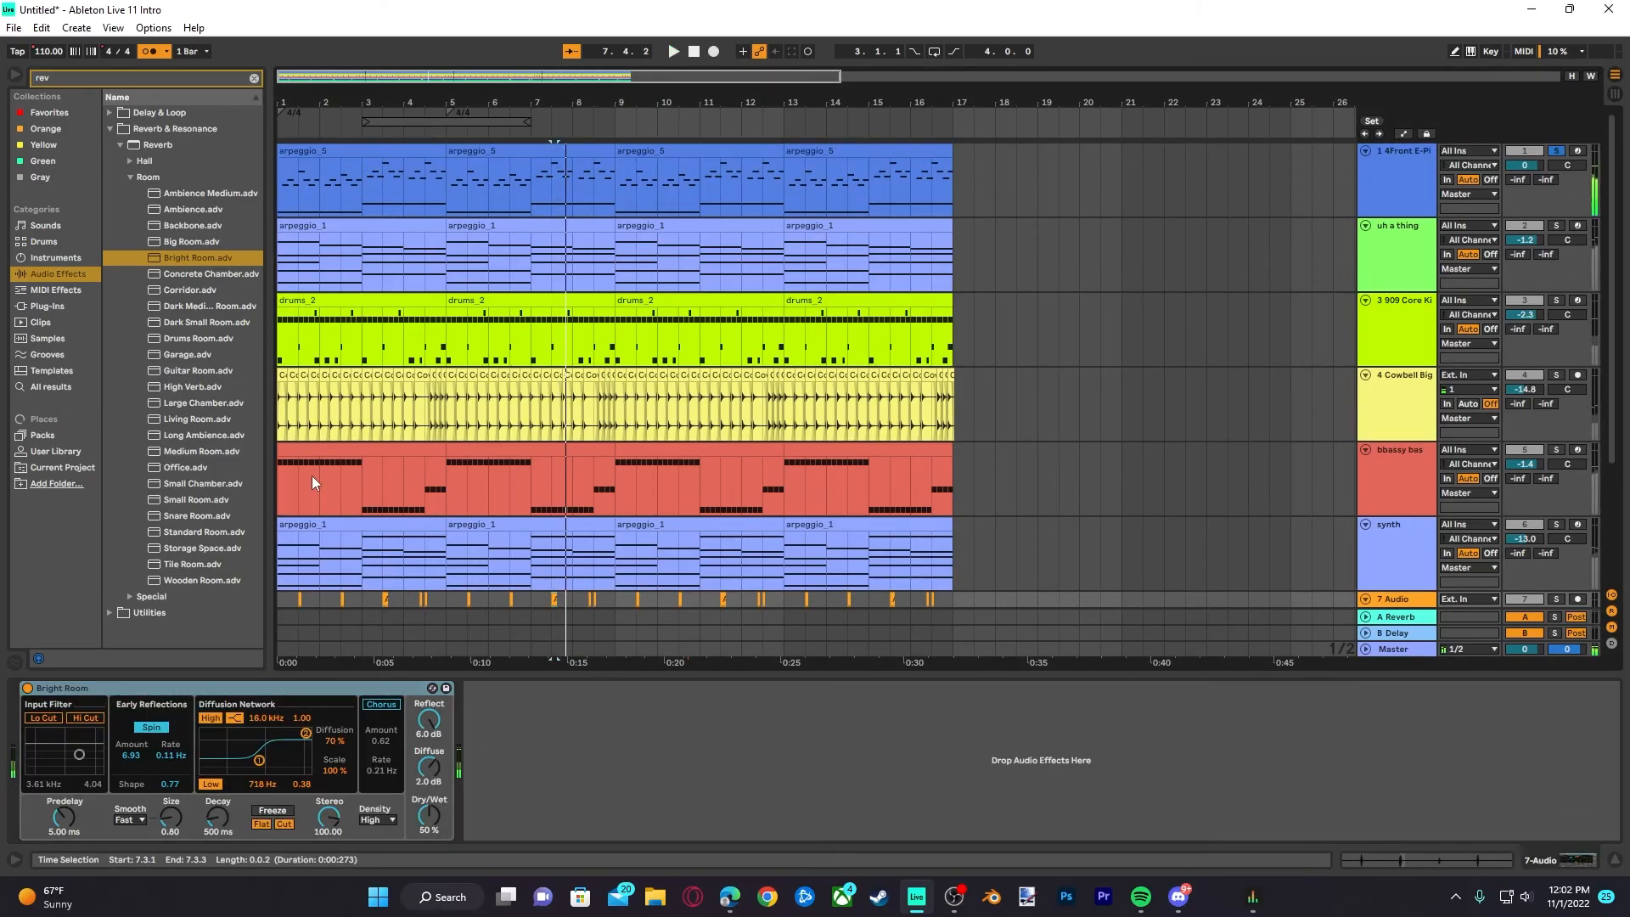
{"action": "left_click", "coordinate": [304, 477]}
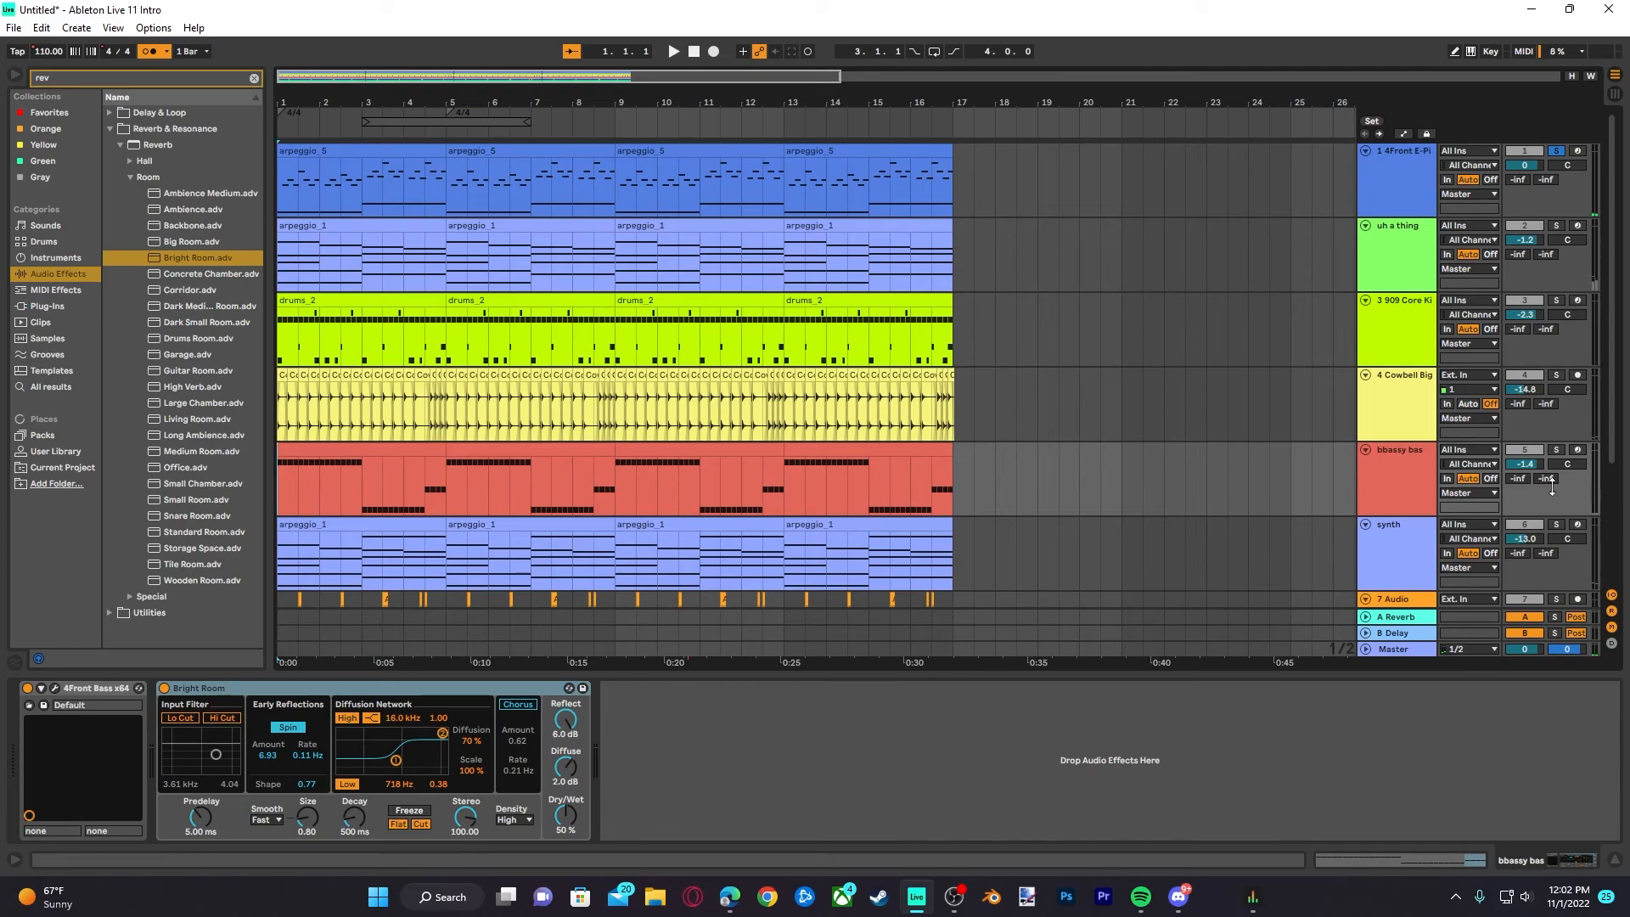
{"action": "left_click", "coordinate": [1555, 150]}
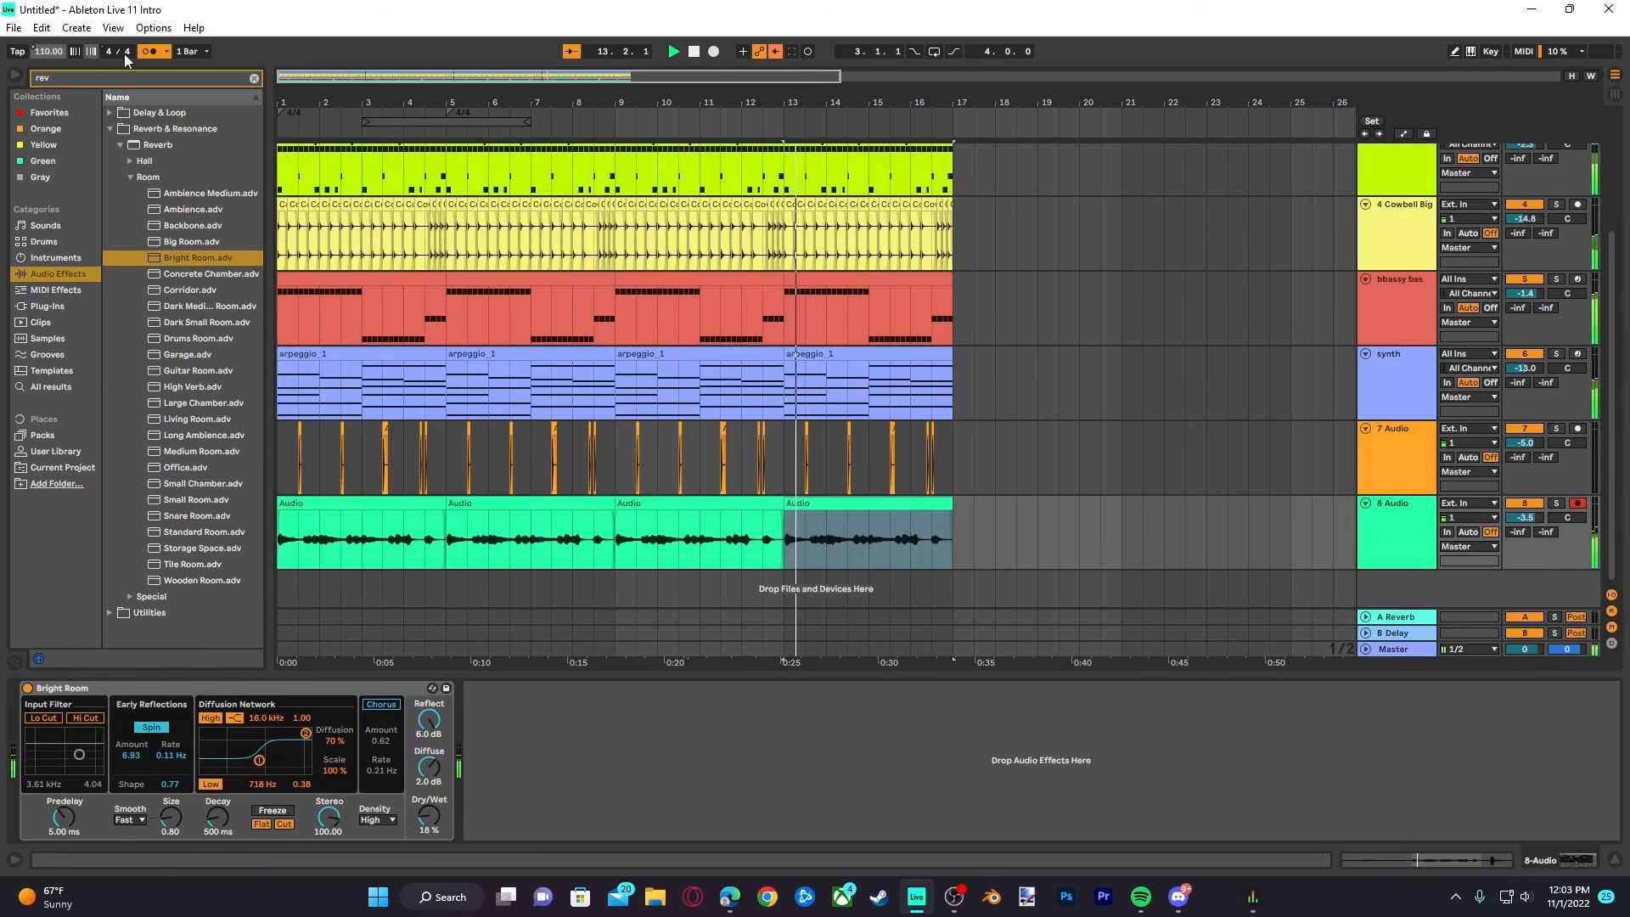
Listen to the full arrangement through its last bars while reviewing the 8 Audio and synth tracks
{"action": "left_click", "coordinate": [651, 545]}
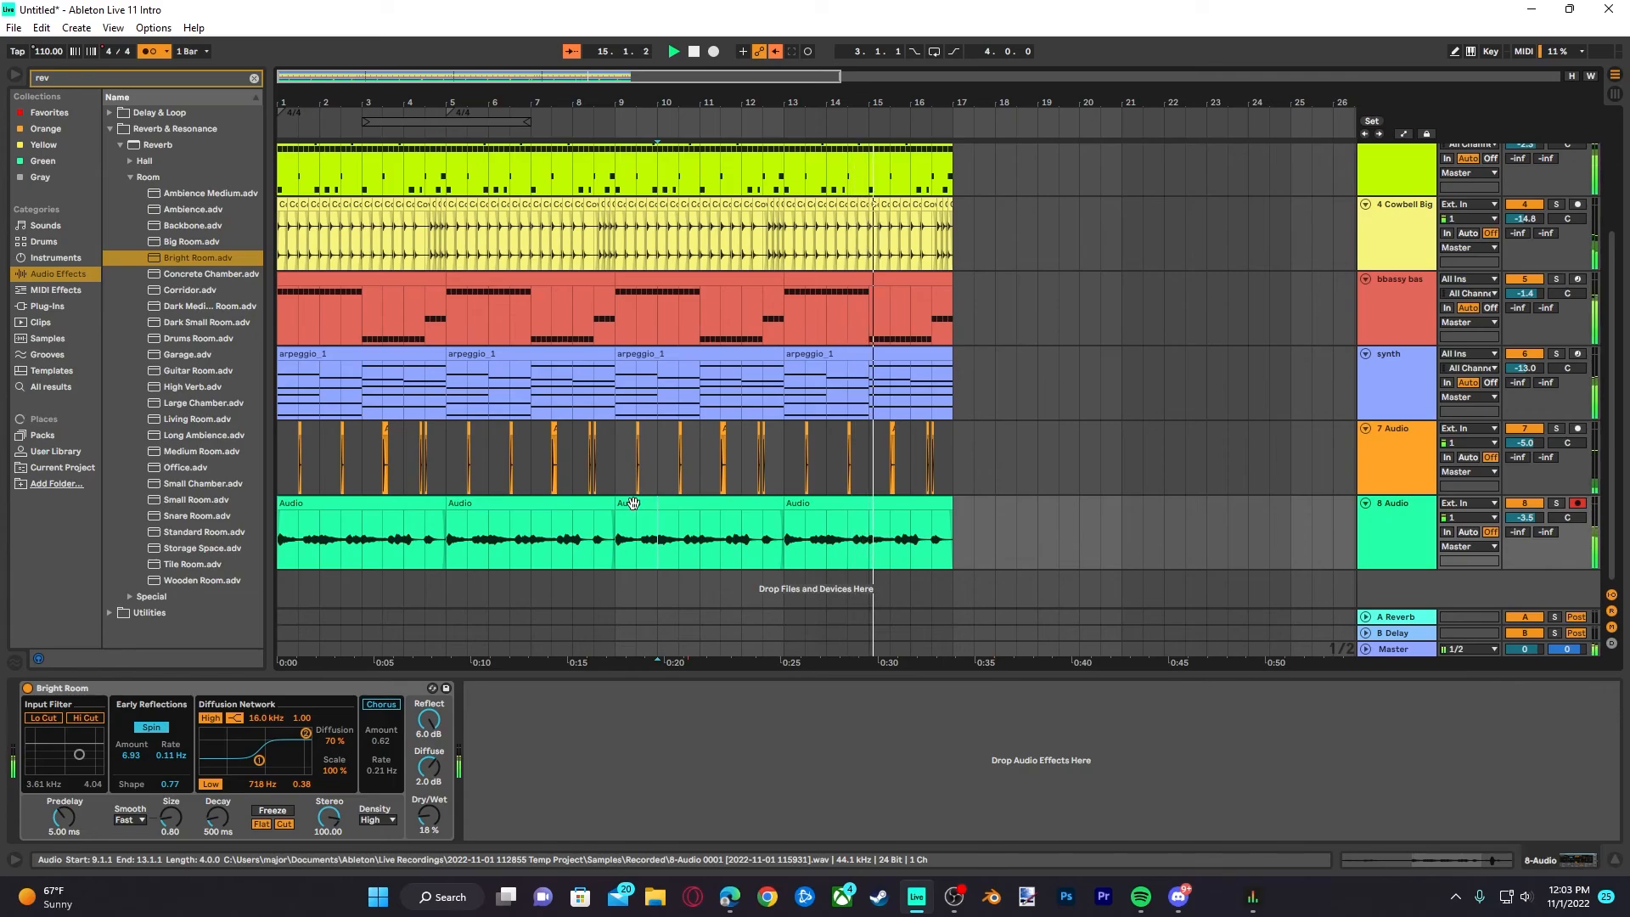
{"action": "left_click", "coordinate": [811, 374]}
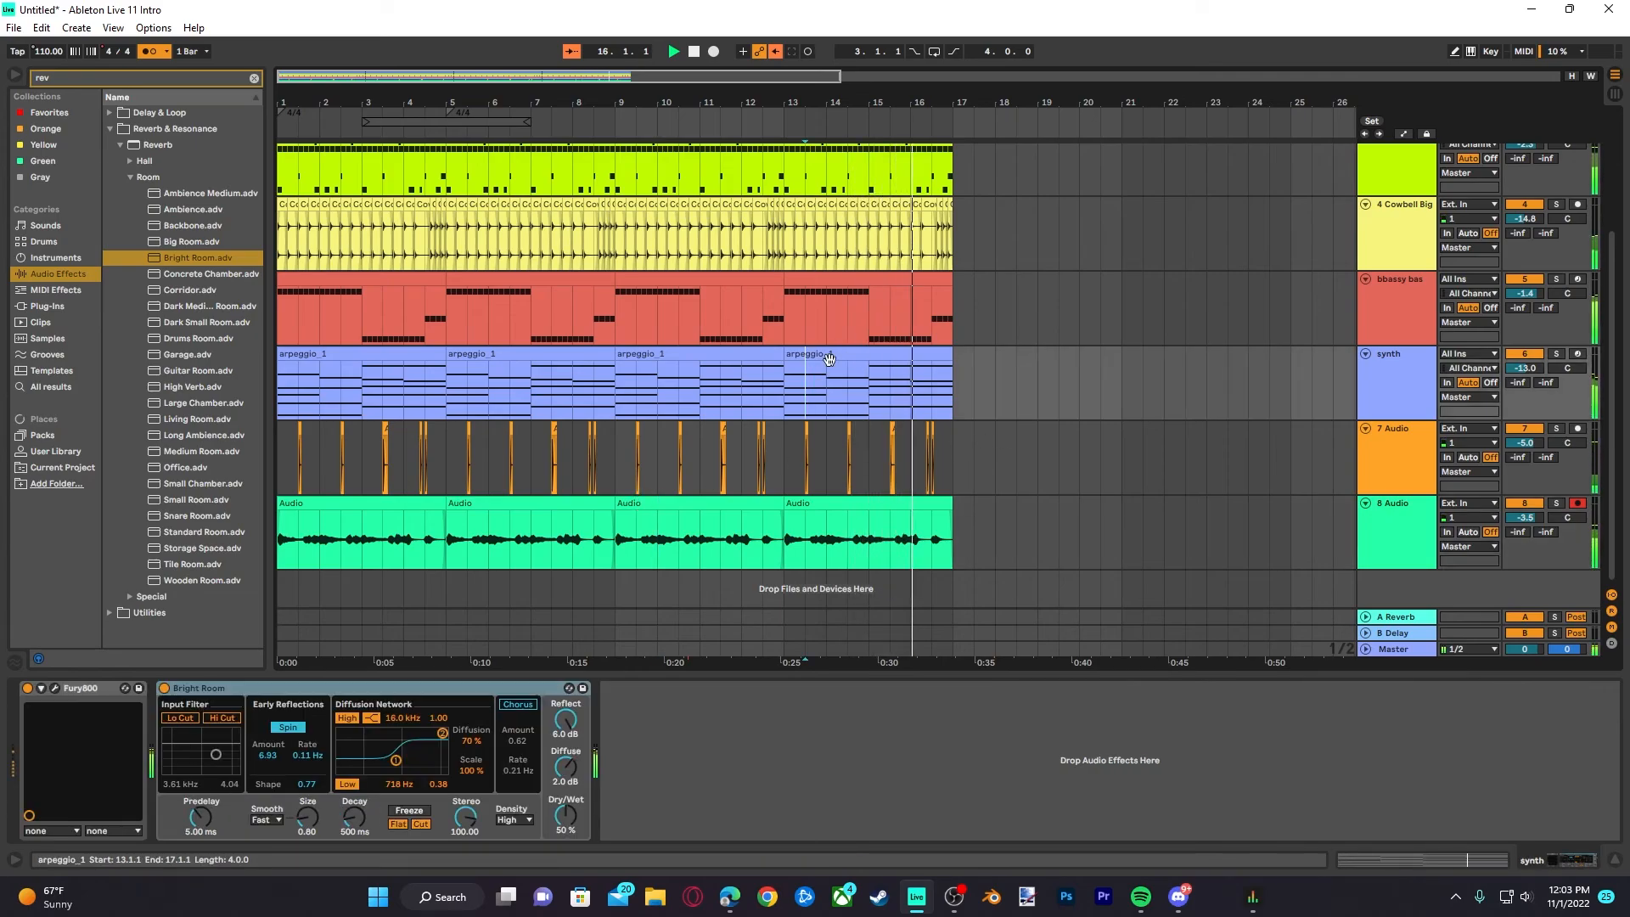
{"action": "scroll", "coordinate": [839, 373], "scroll_direction": "up", "scroll_amount": 3}
{"action": "scroll", "coordinate": [854, 392], "scroll_direction": "down", "scroll_amount": 3}
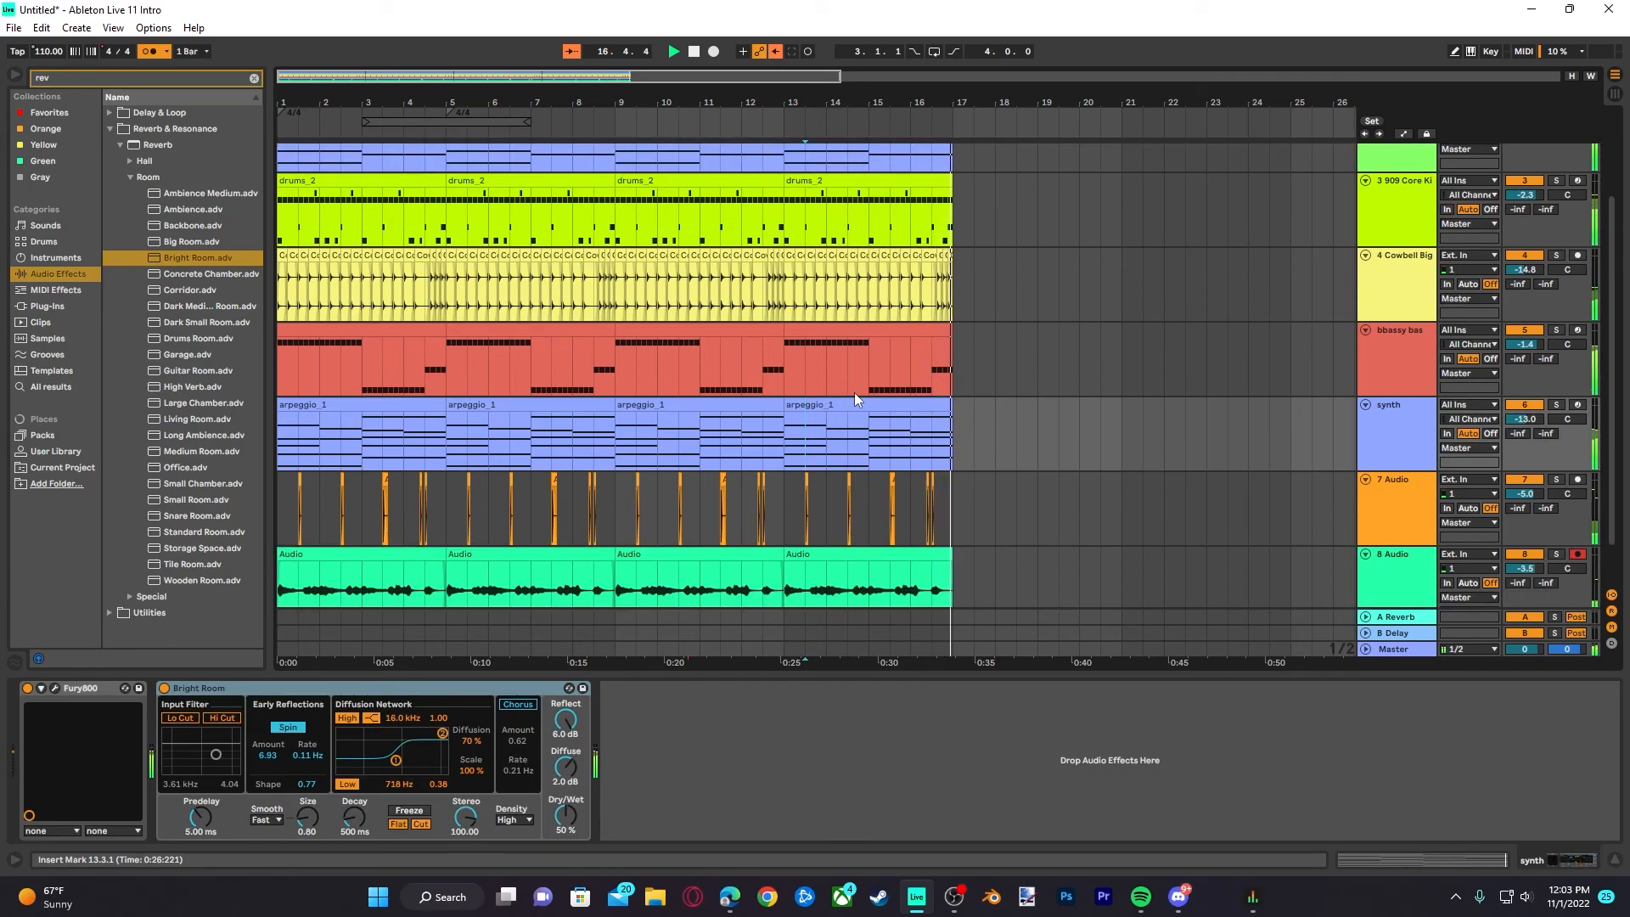
{"action": "scroll", "coordinate": [854, 392], "scroll_direction": "up", "scroll_amount": 3}
{"action": "scroll", "coordinate": [887, 401], "scroll_direction": "up", "scroll_amount": 1}
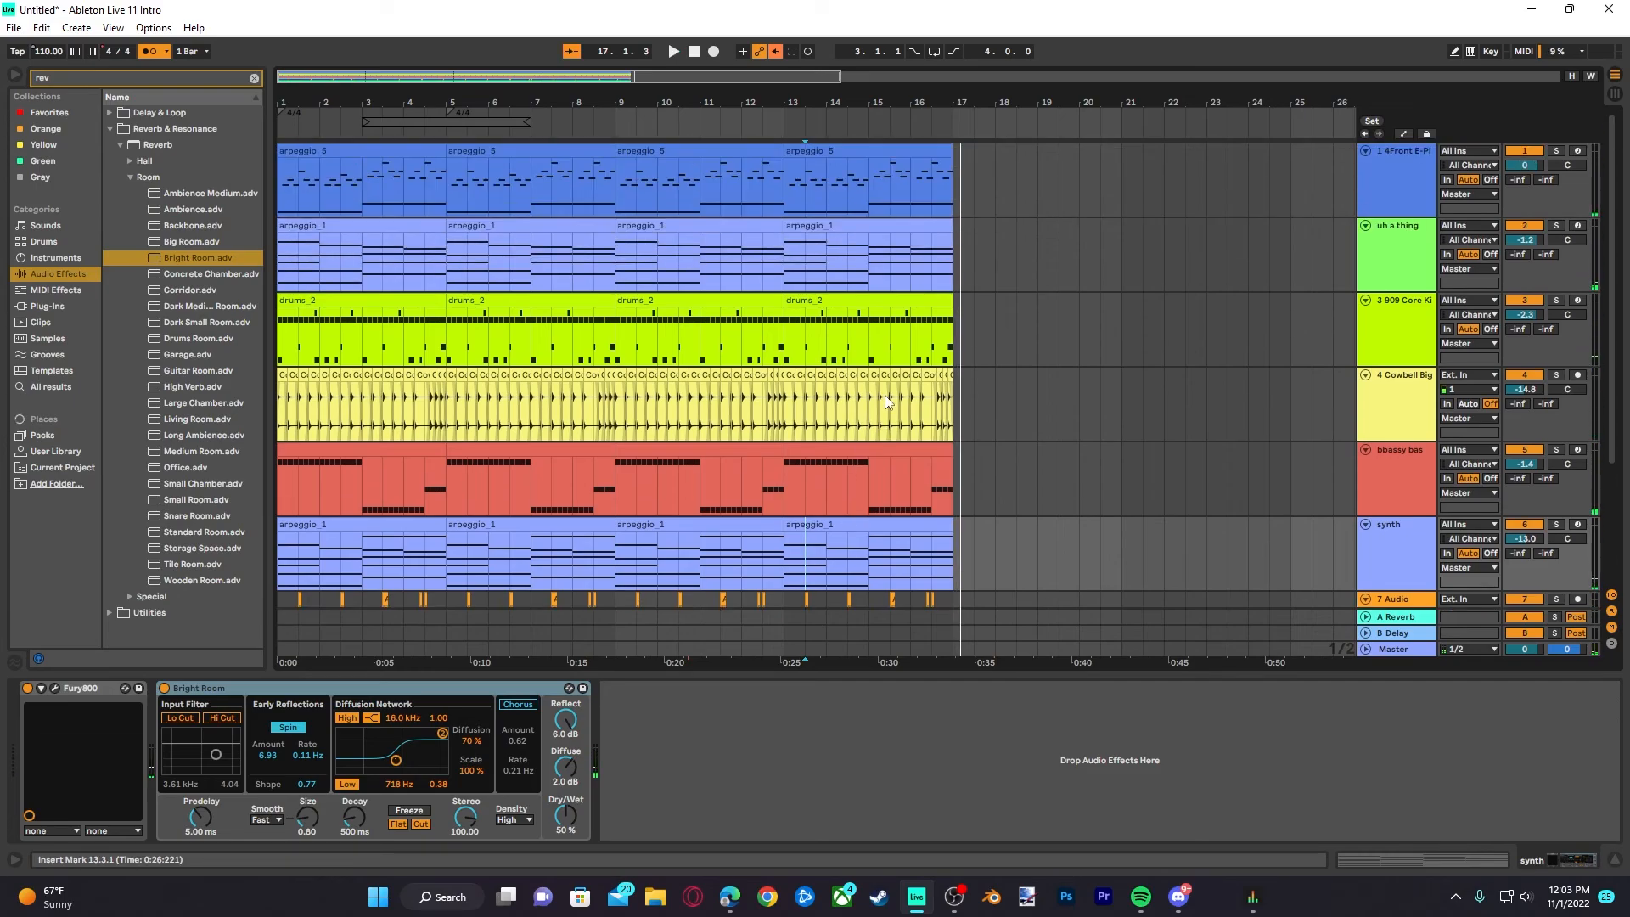